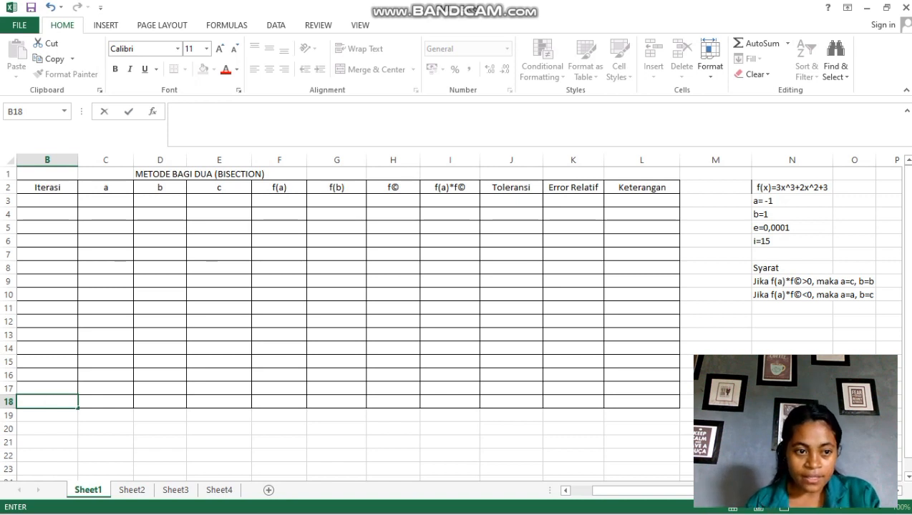
# - Number the Iterasi column from 0 in B3 to 15 in B18 by extending the series 0, 1
pyautogui.click(47, 201)
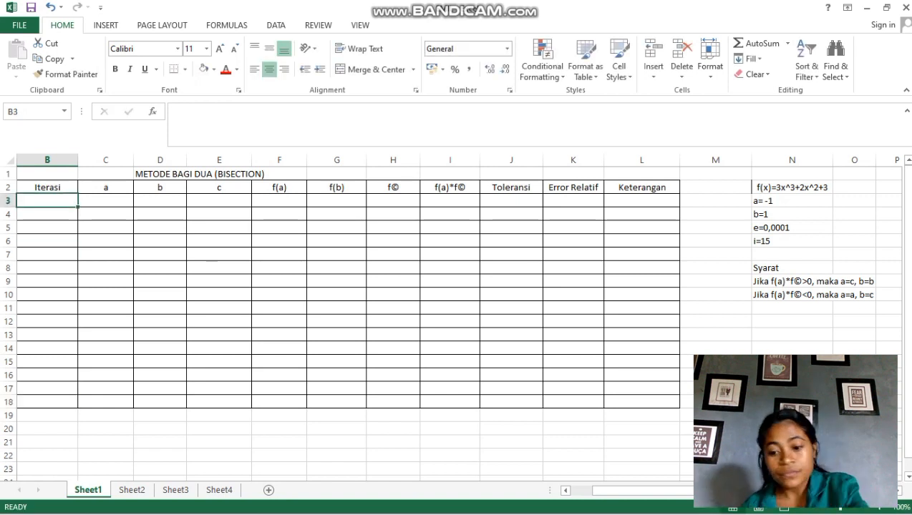
pyautogui.write('0')
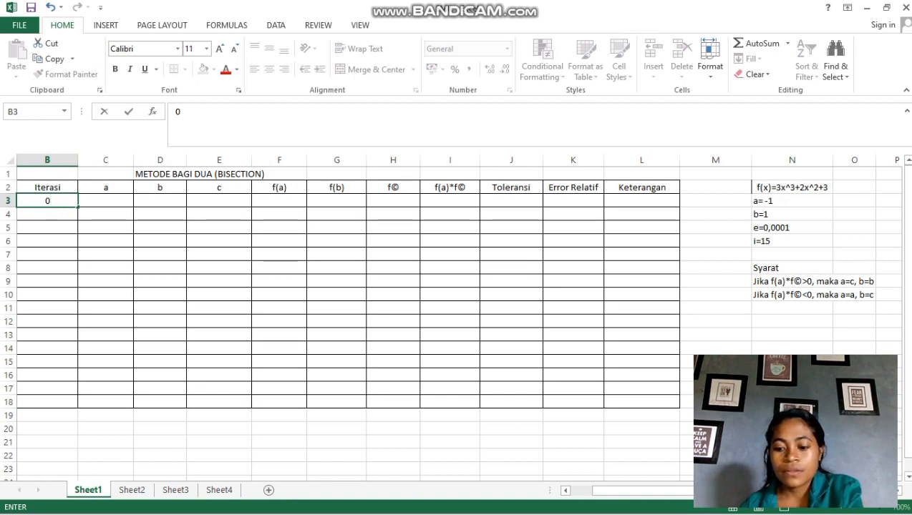
pyautogui.press('Return')
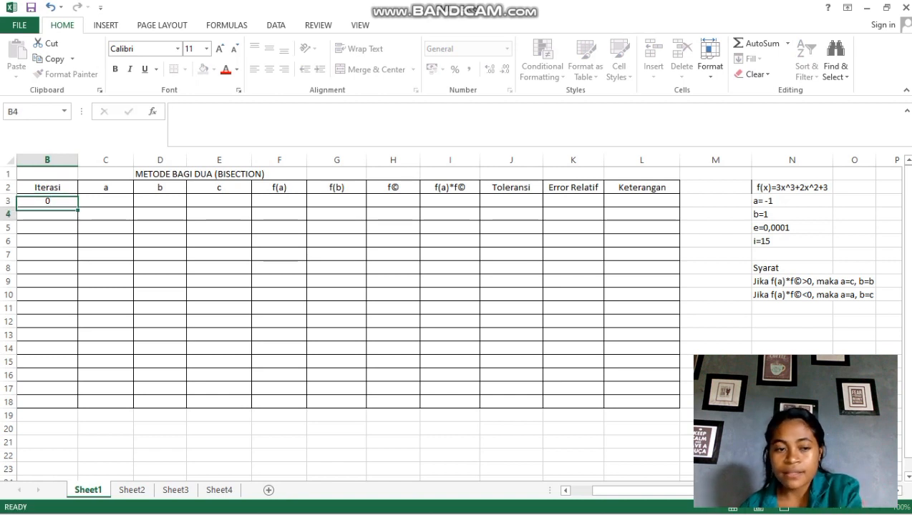
pyautogui.write('1')
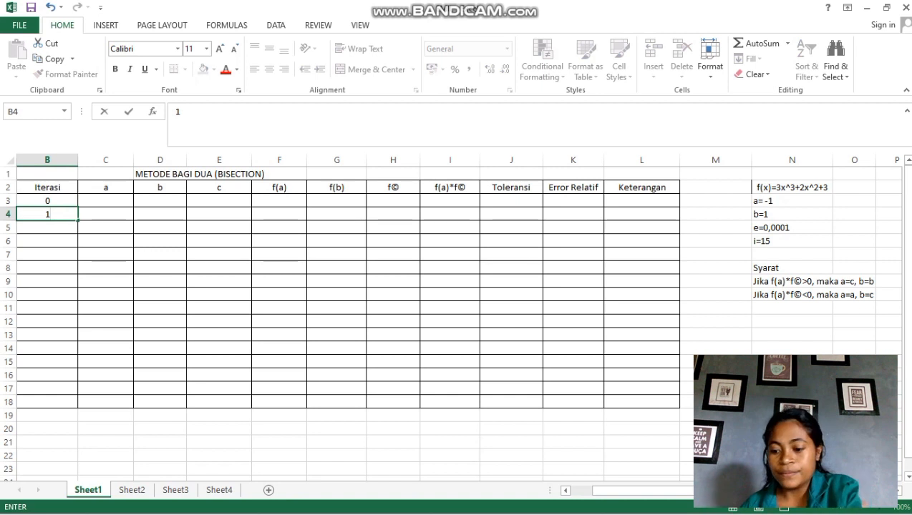
pyautogui.moveTo(47, 214); pyautogui.dragTo(48, 201)
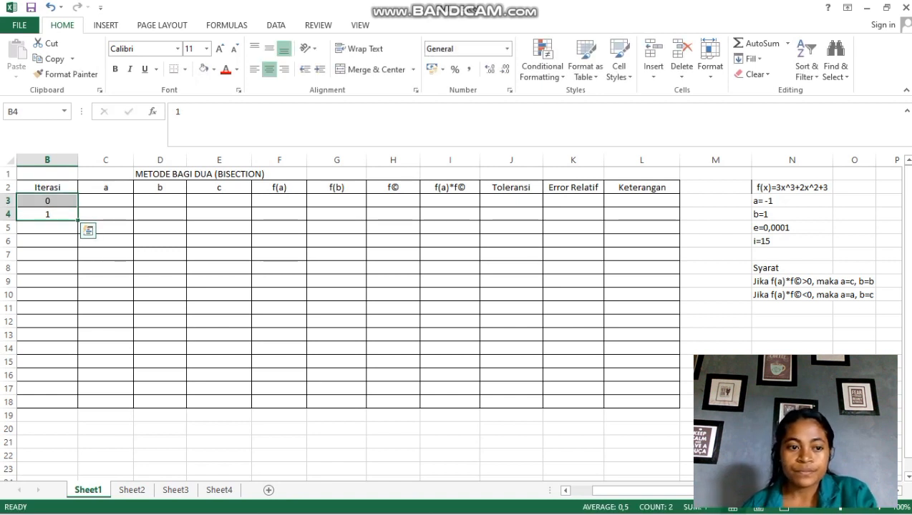
pyautogui.moveTo(78, 220); pyautogui.dragTo(78, 402)
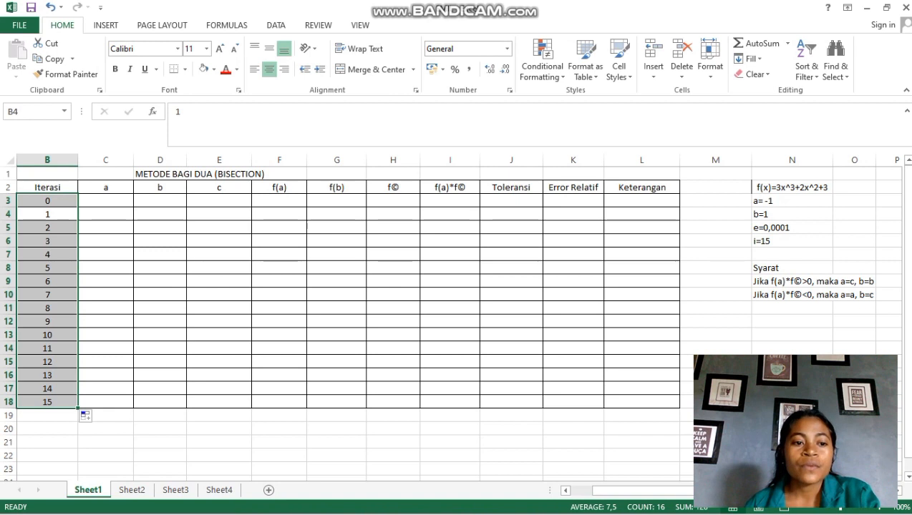
# - Enter the starting interval for iteration 0: a = -1 in C3 and b = 1 in D3
pyautogui.click(105, 201)
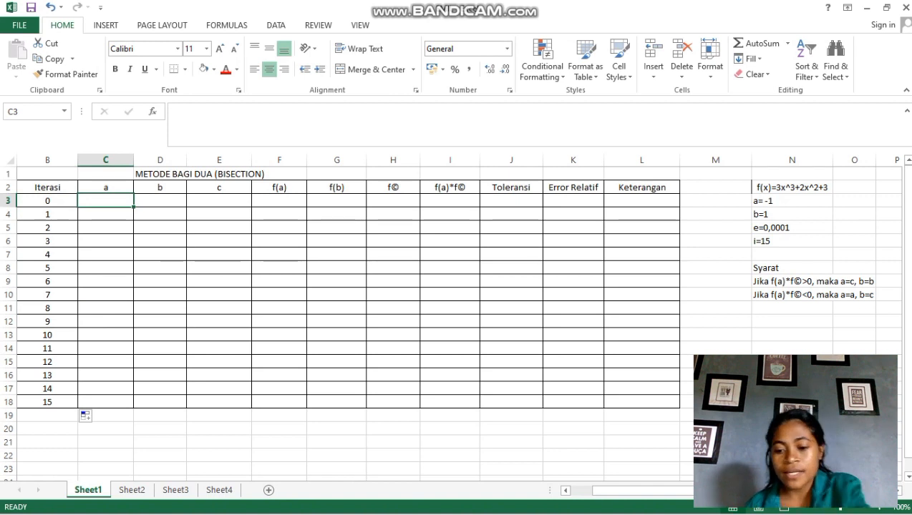
pyautogui.write('-1')
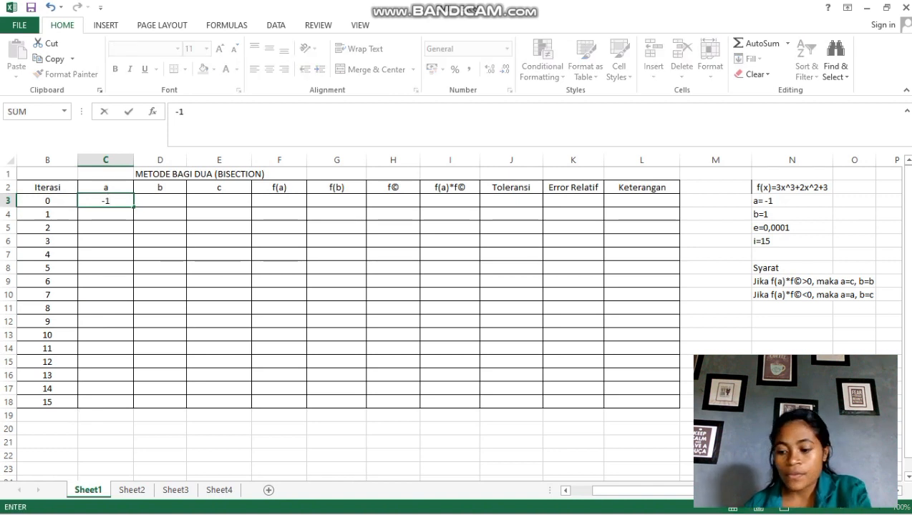
pyautogui.press('Tab')
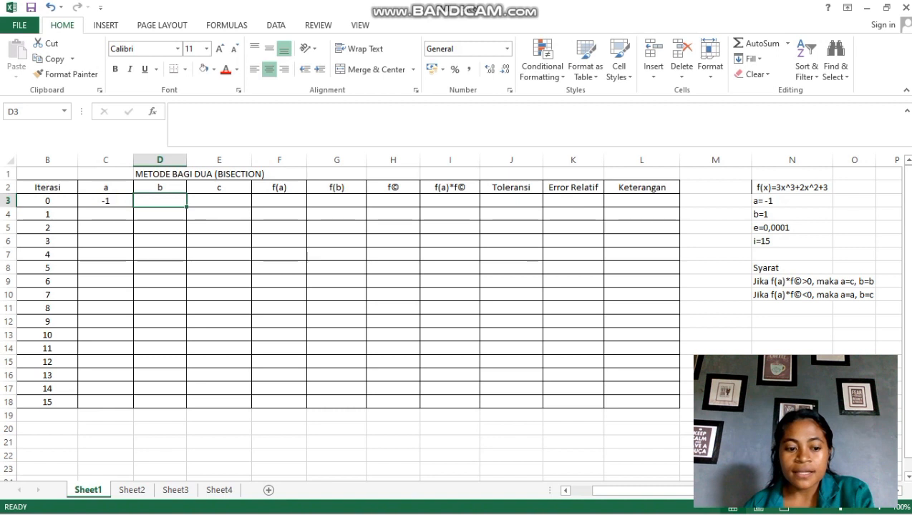
pyautogui.write('1')
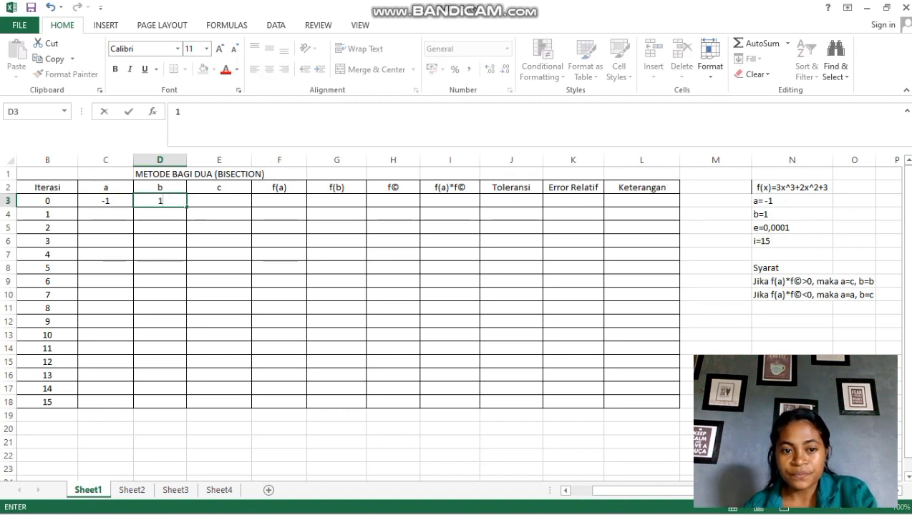
pyautogui.press('Tab')
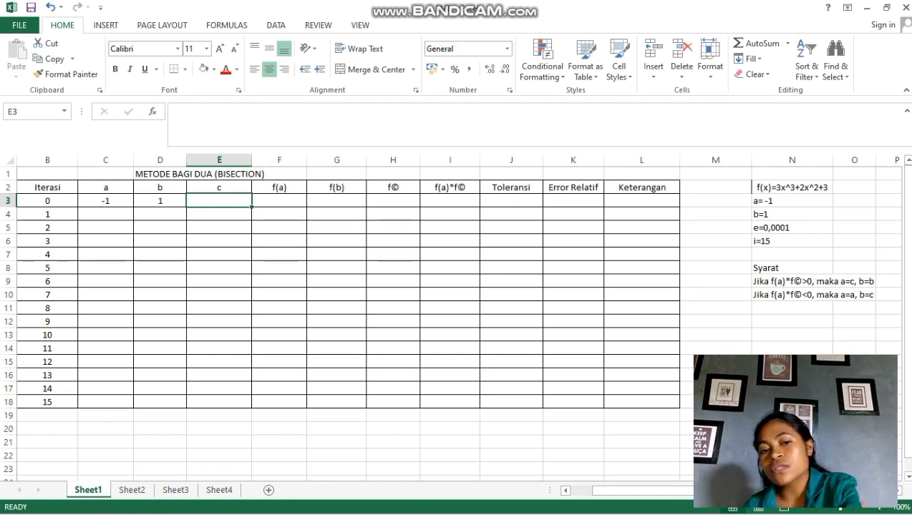
# - Calculate the midpoint c for iteration 0 in E3 with the formula =(C3+D3)/2
pyautogui.write('=(')
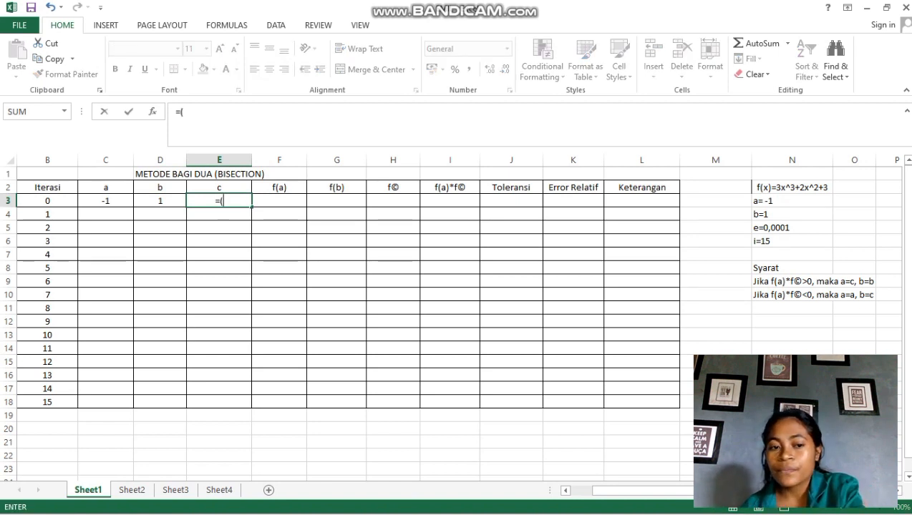
pyautogui.click(105, 200)
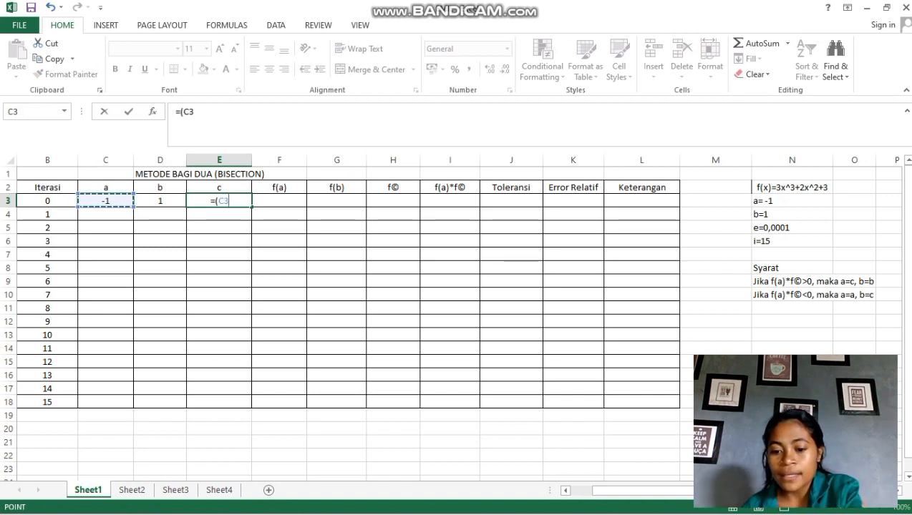
pyautogui.write('+')
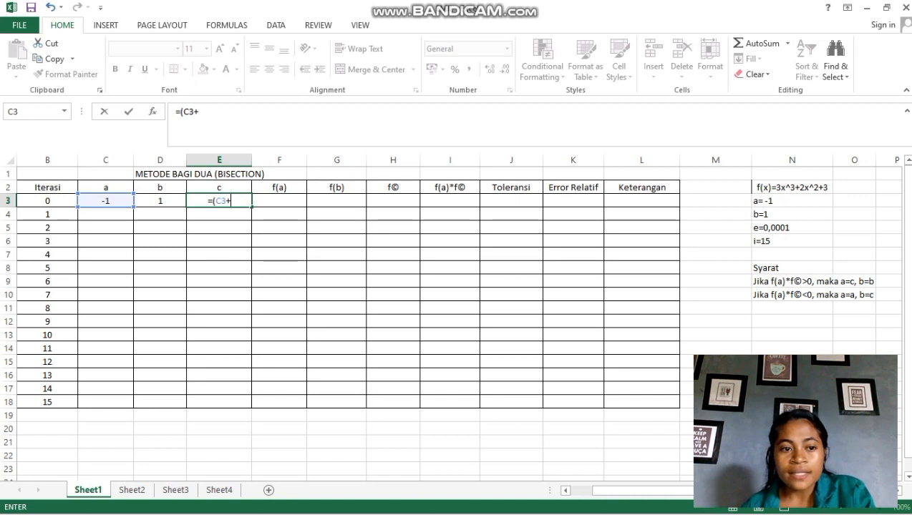
pyautogui.click(159, 200)
pyautogui.write(')/2')
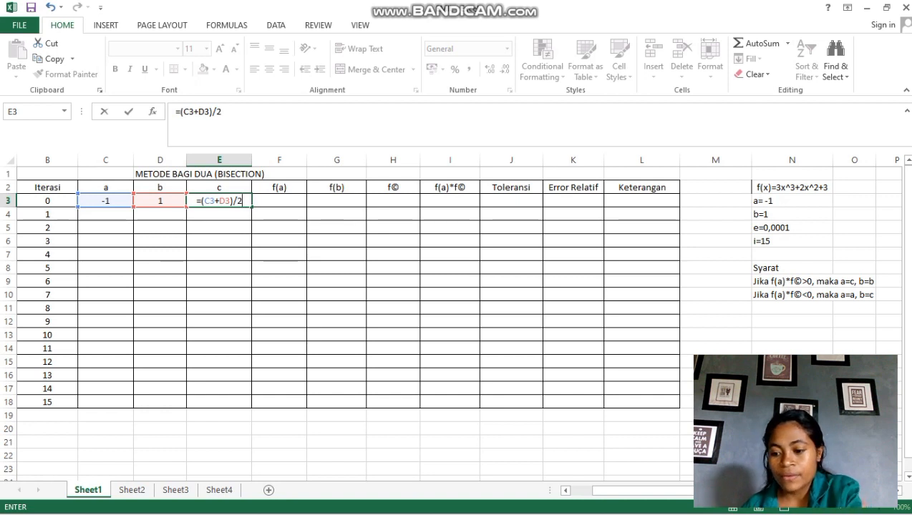
pyautogui.press('Return')
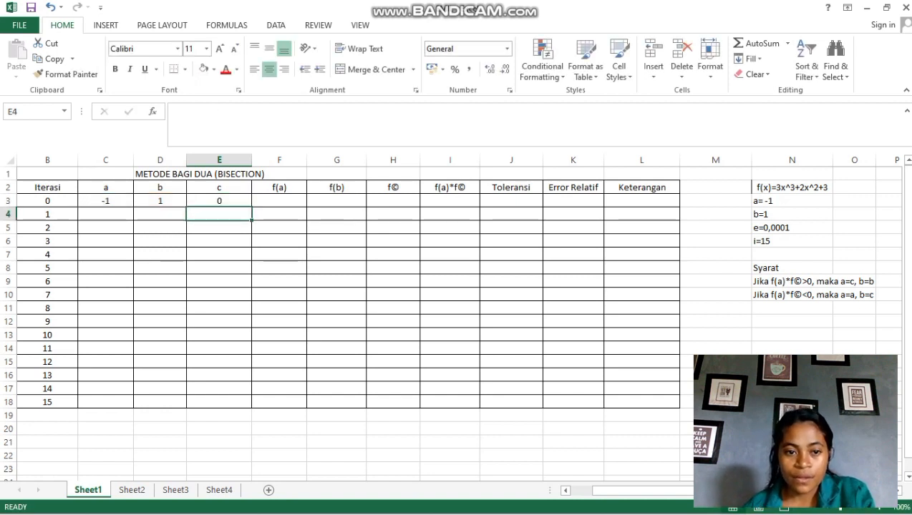
# - Calculate f(a) for iteration 0 in F3 with the formula =3*C3^3+2*C3^2+3
pyautogui.click(279, 200)
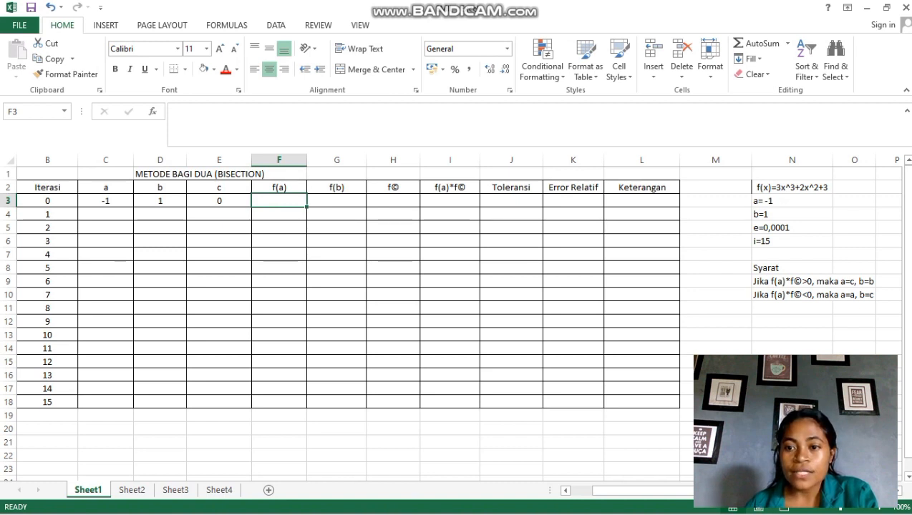
pyautogui.write('=')
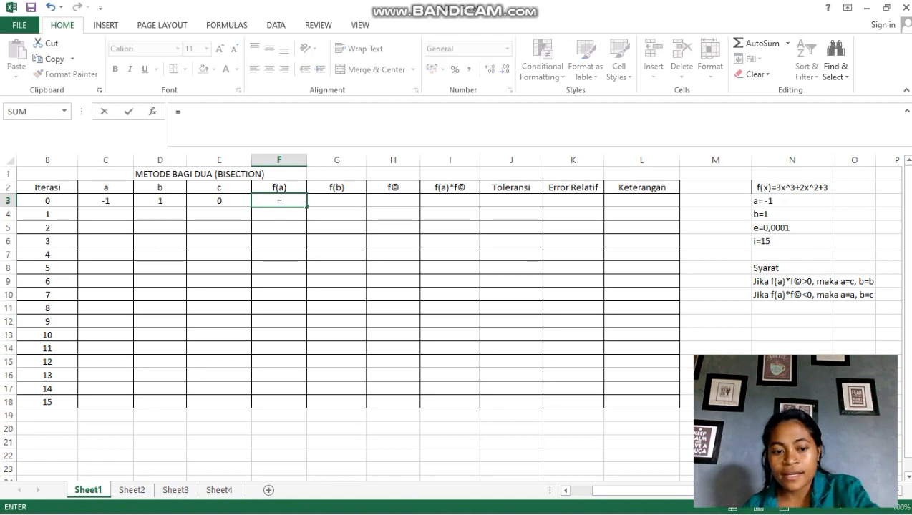
pyautogui.write('3')
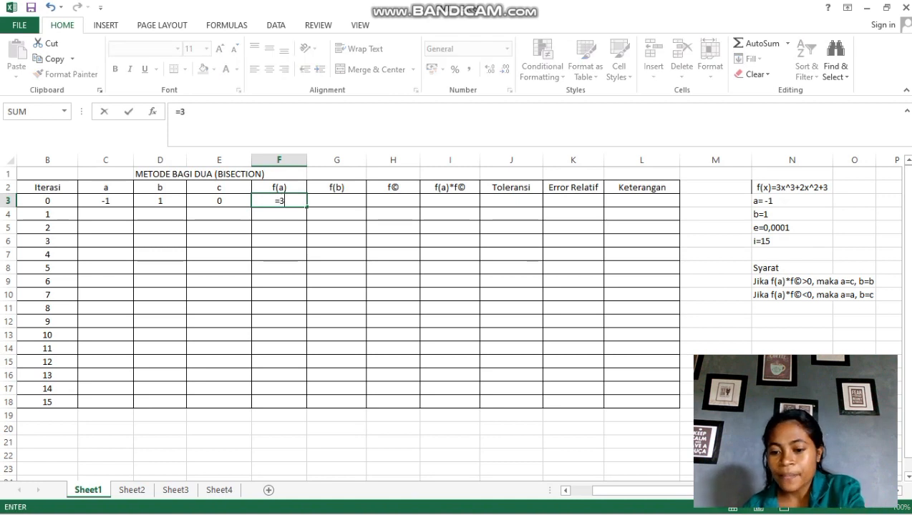
pyautogui.write('*')
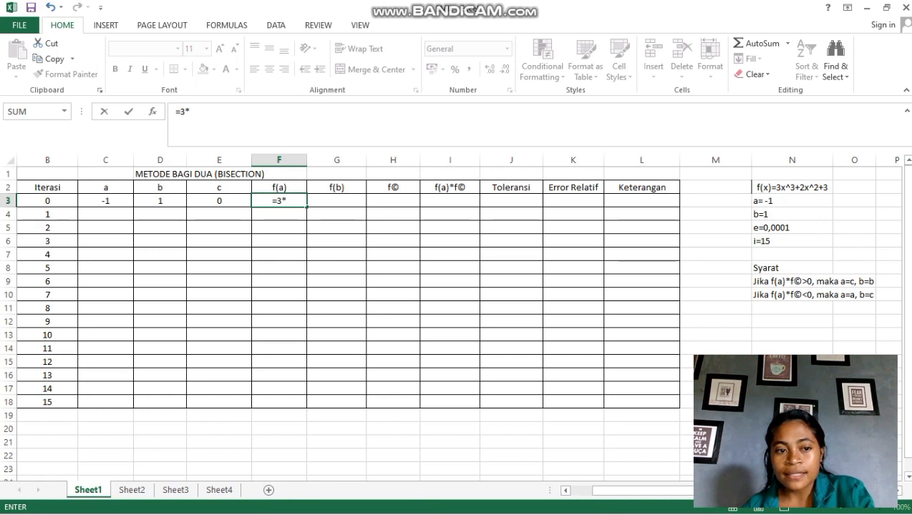
pyautogui.click(105, 201)
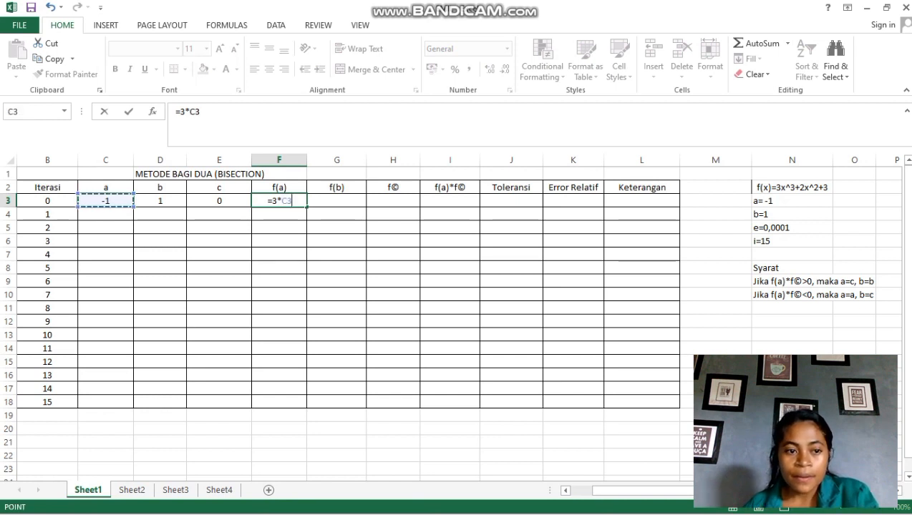
pyautogui.write('^')
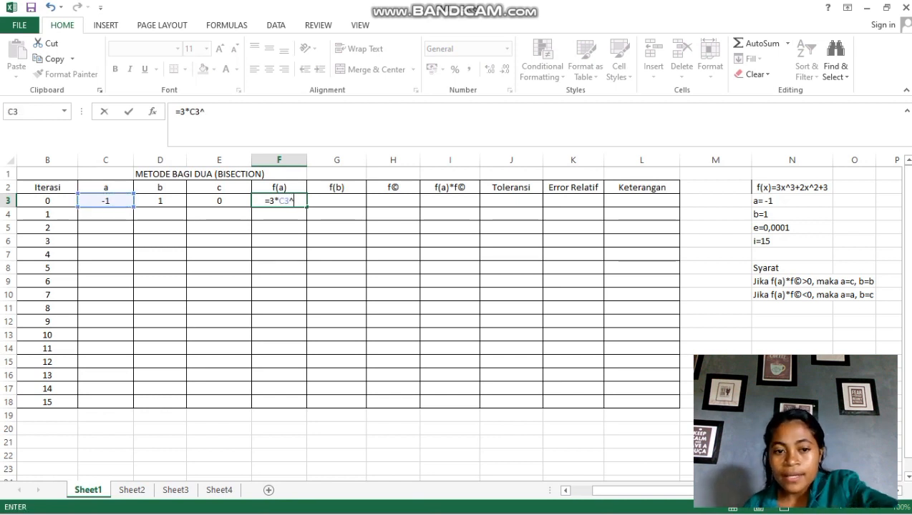
pyautogui.write('3')
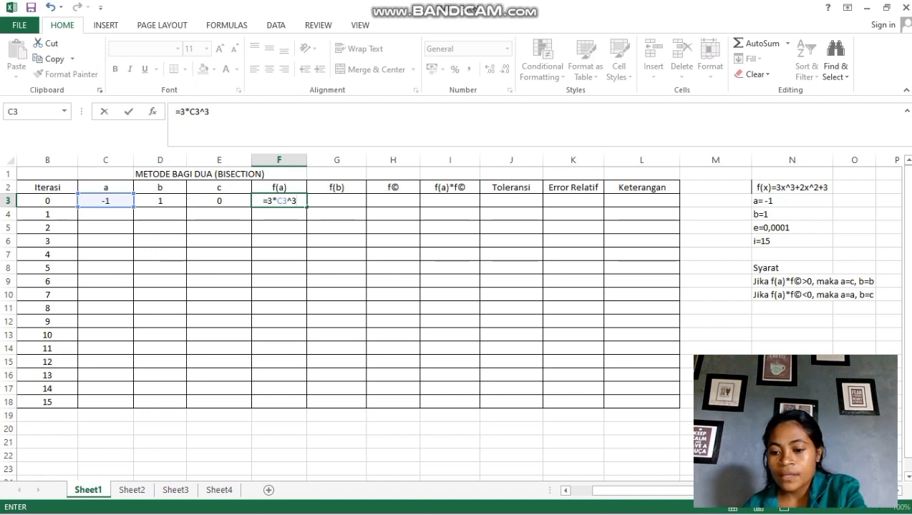
pyautogui.write('+')
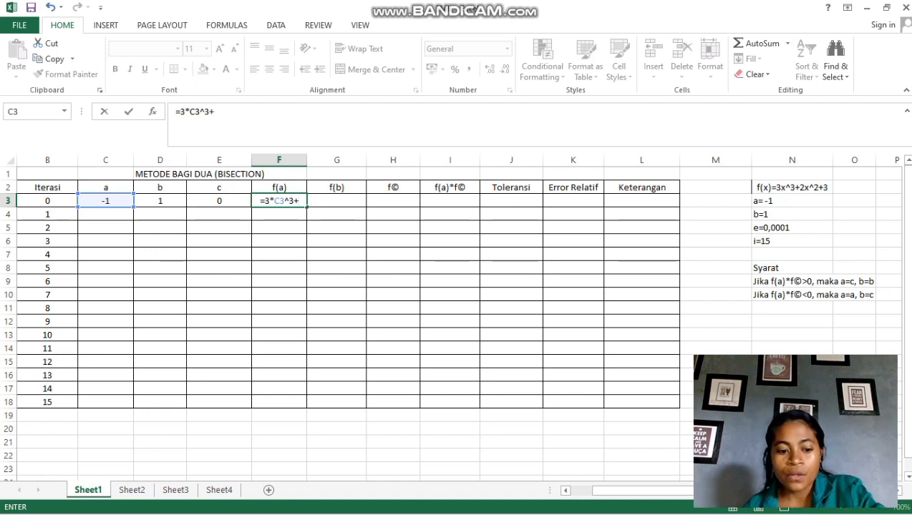
pyautogui.write('2')
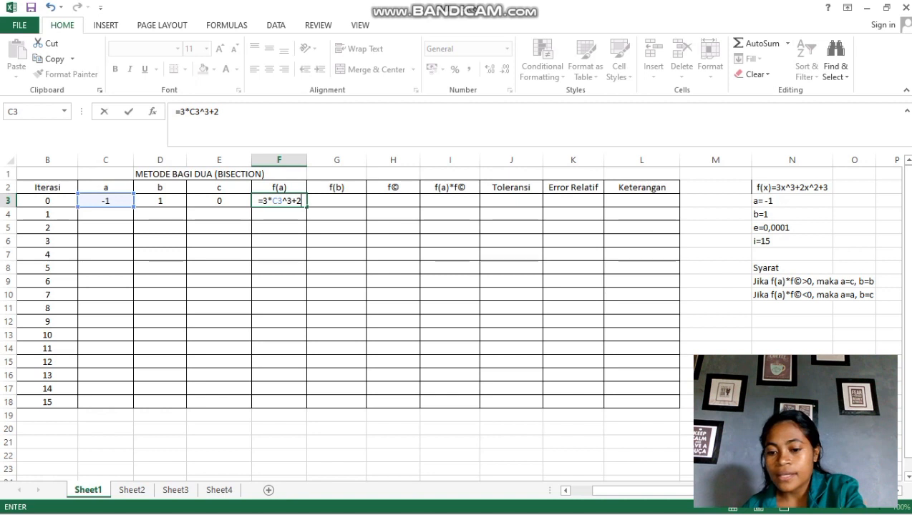
pyautogui.write('*')
pyautogui.click(105, 201)
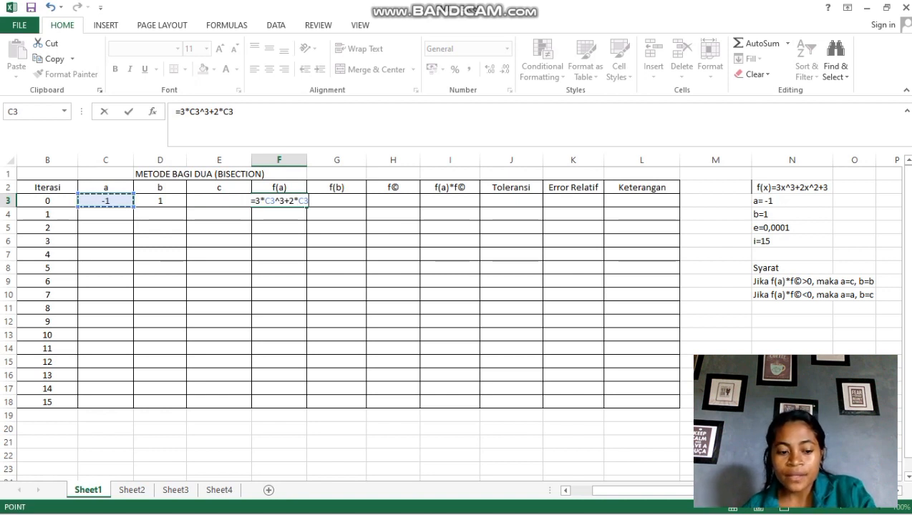
pyautogui.write('^2')
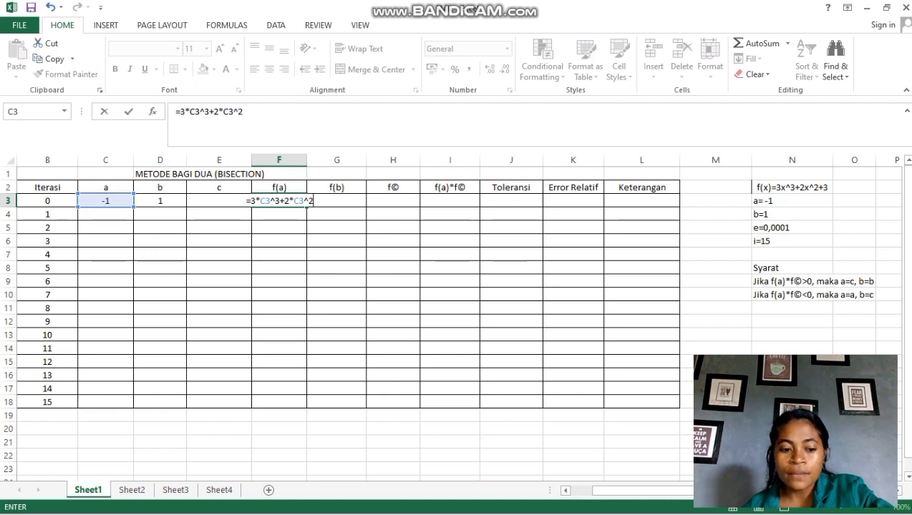
pyautogui.write('+3')
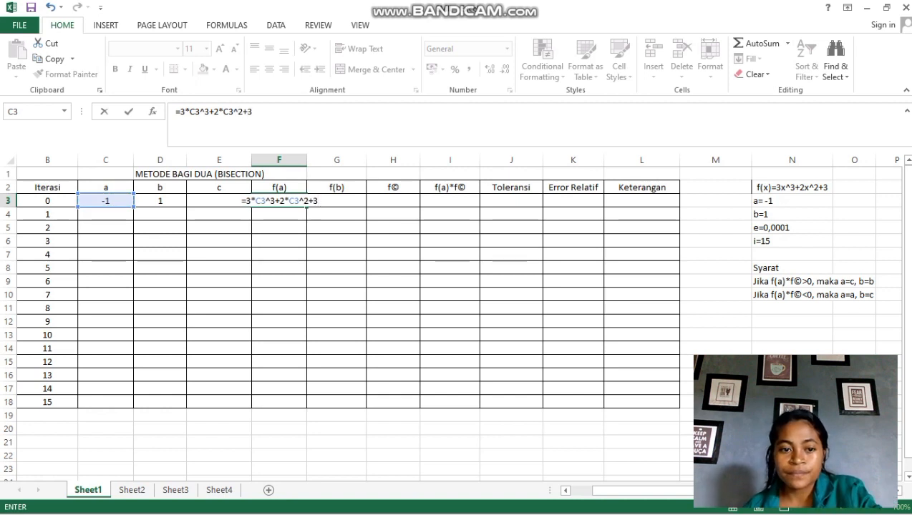
pyautogui.press('Return')
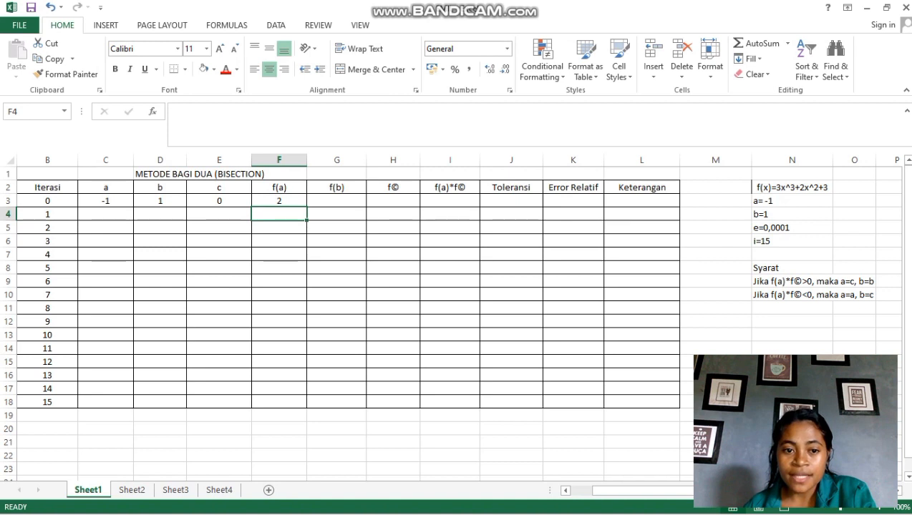
# - Calculate f(b) for iteration 0 in G3 with the formula =3*D3^3+2*D3^2+3
pyautogui.click(337, 200)
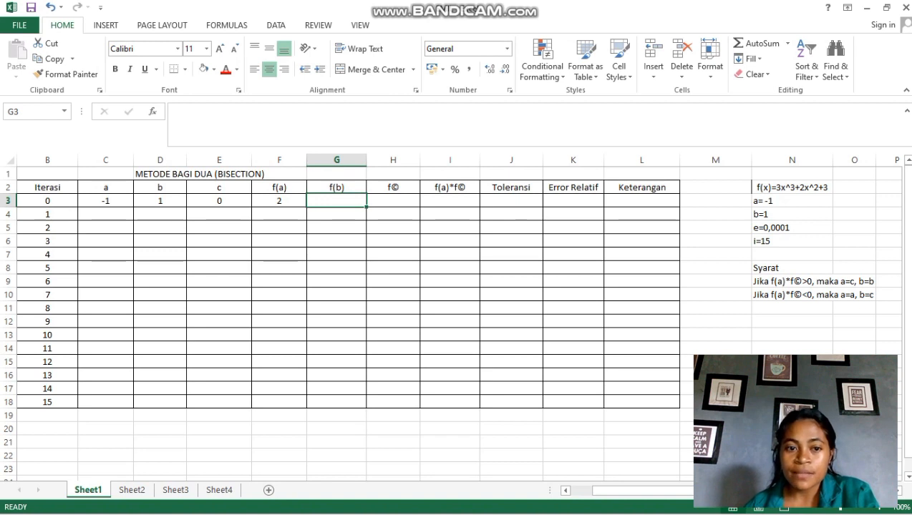
pyautogui.write('=')
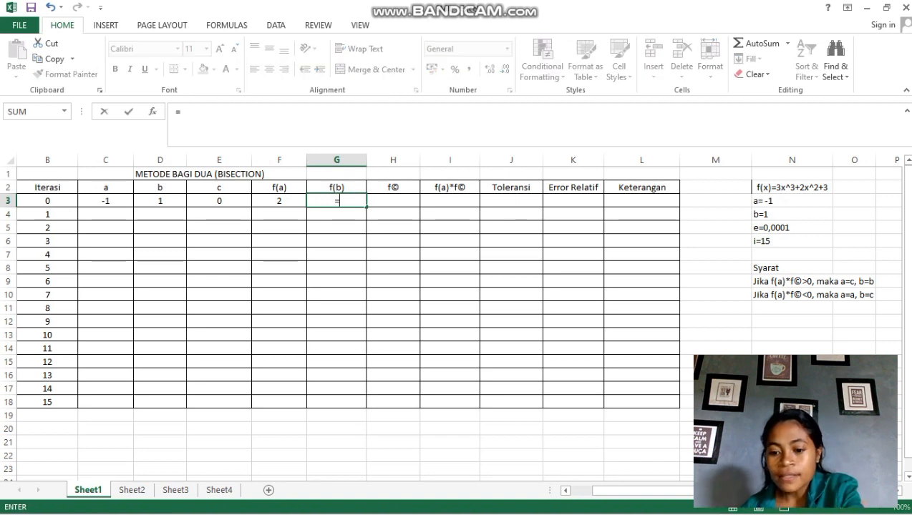
pyautogui.write('3*')
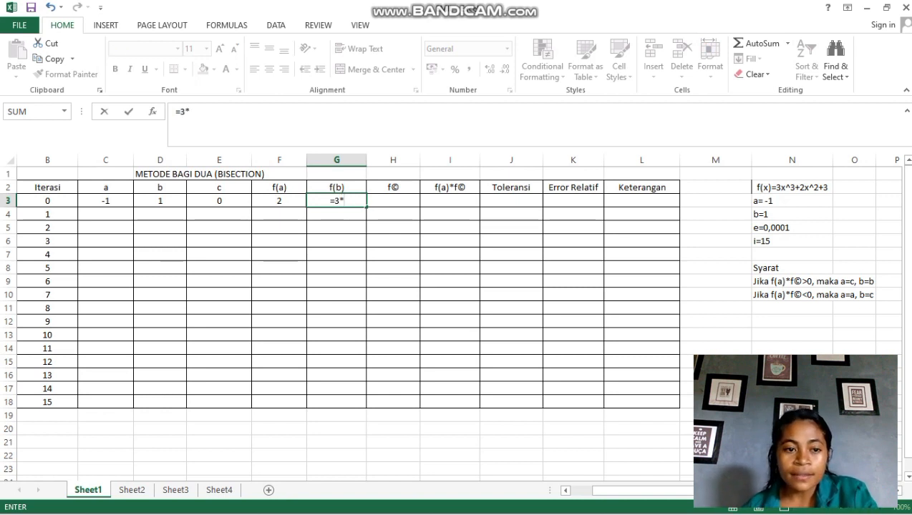
pyautogui.click(159, 201)
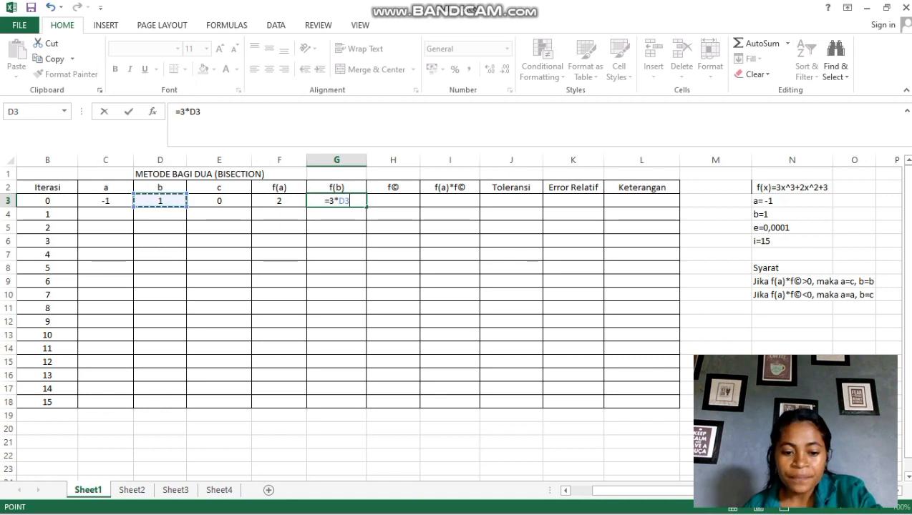
pyautogui.write('^3+2')
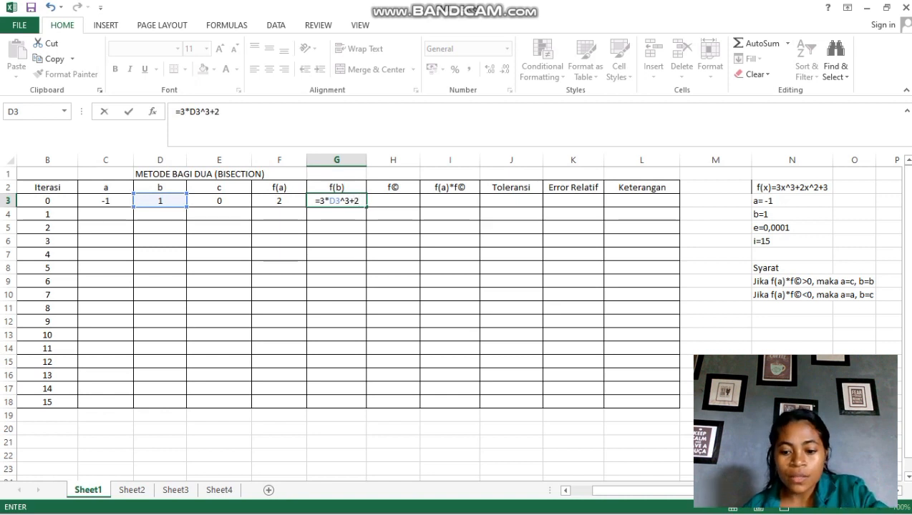
pyautogui.write('*')
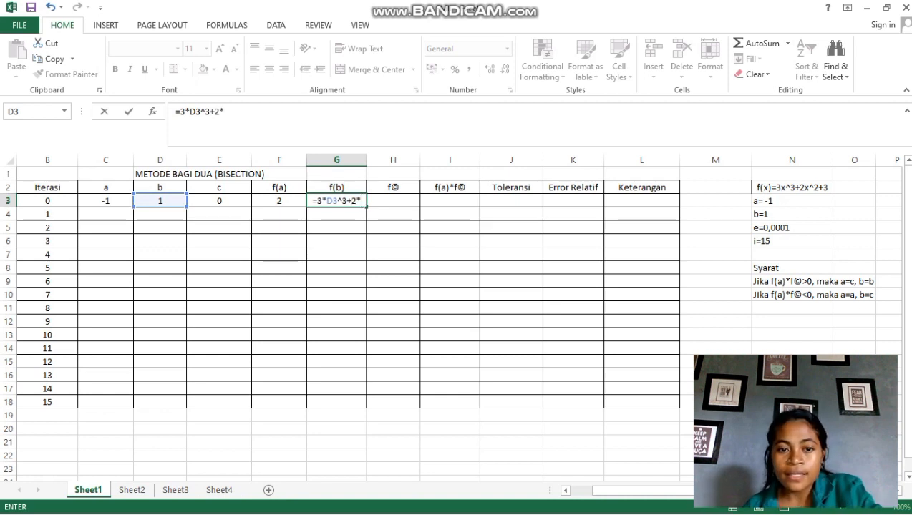
pyautogui.click(160, 201)
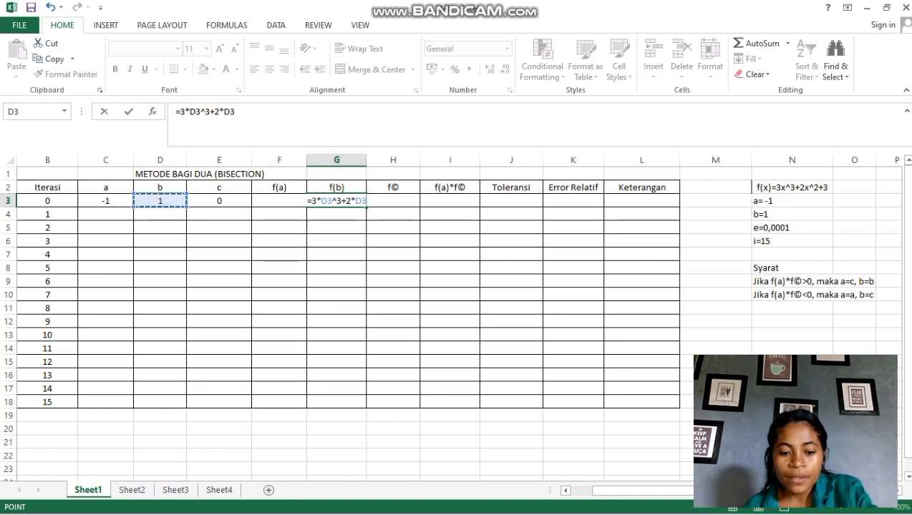
pyautogui.write('^2')
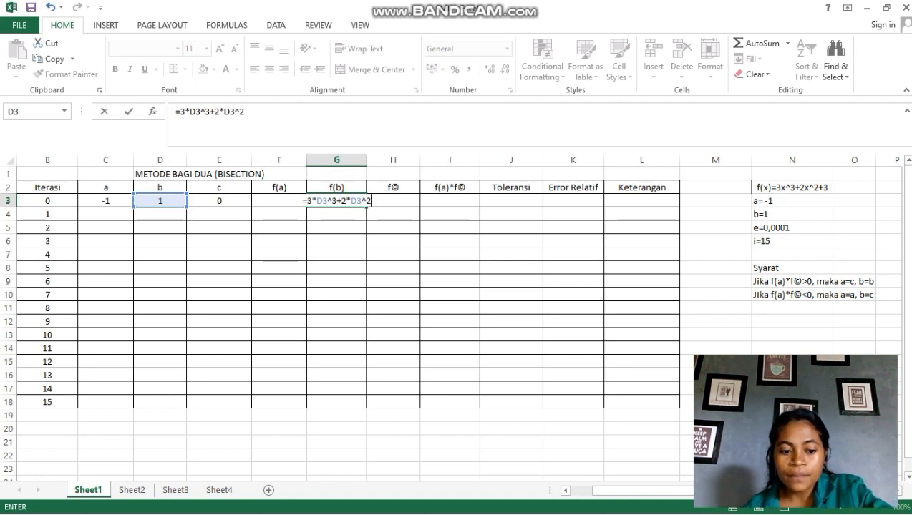
pyautogui.write('+3')
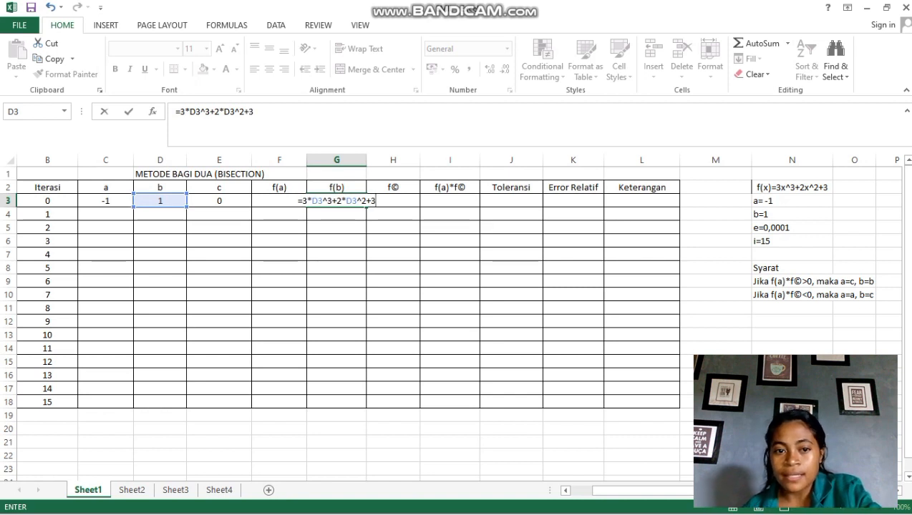
pyautogui.press('Return')
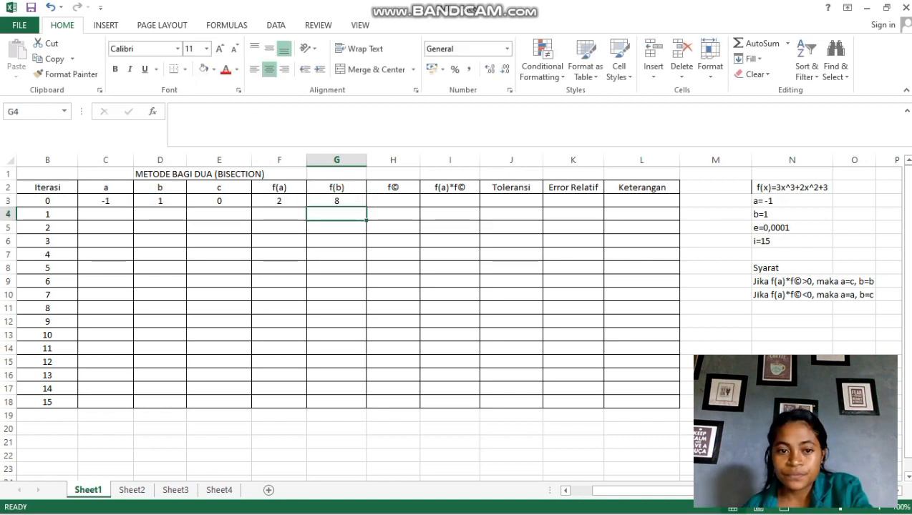
# - Calculate f(c) for iteration 0 in H3 with the formula =3*E3^3+2*E3^2+3
pyautogui.click(393, 201)
pyautogui.write('=3')
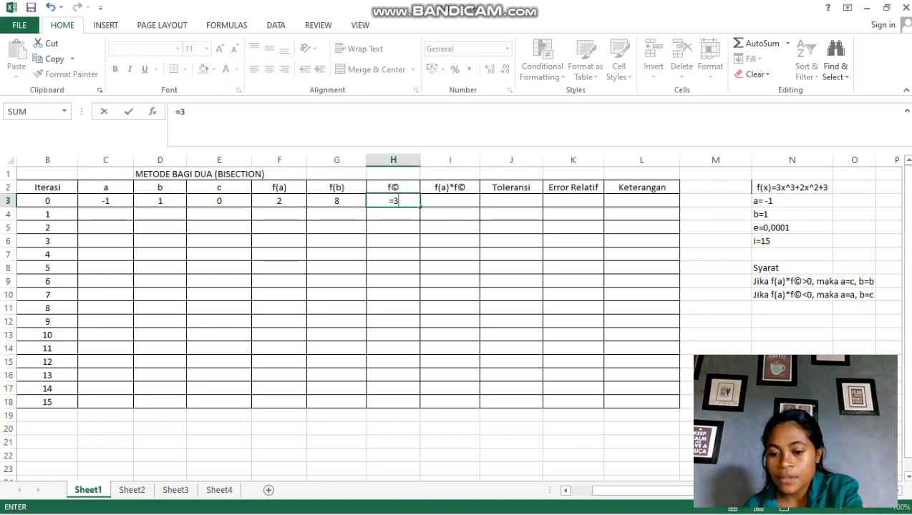
pyautogui.write('*')
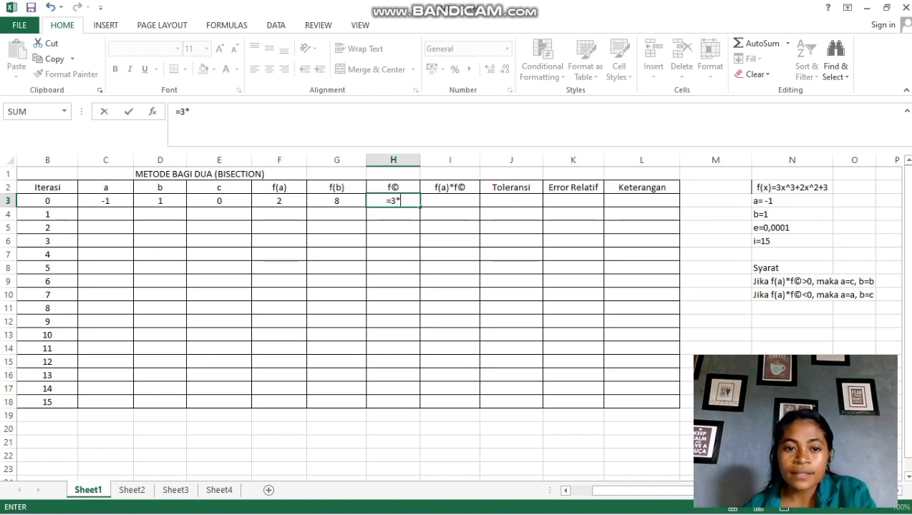
pyautogui.click(219, 201)
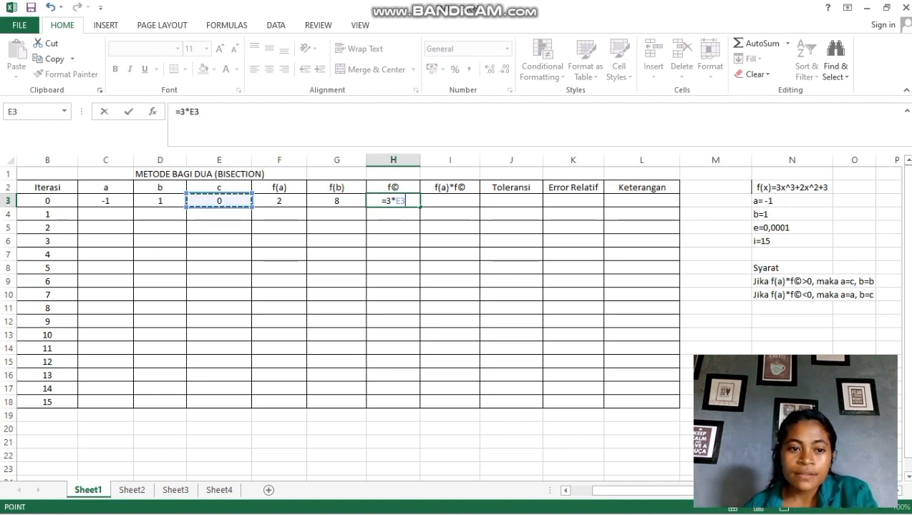
pyautogui.write('^3')
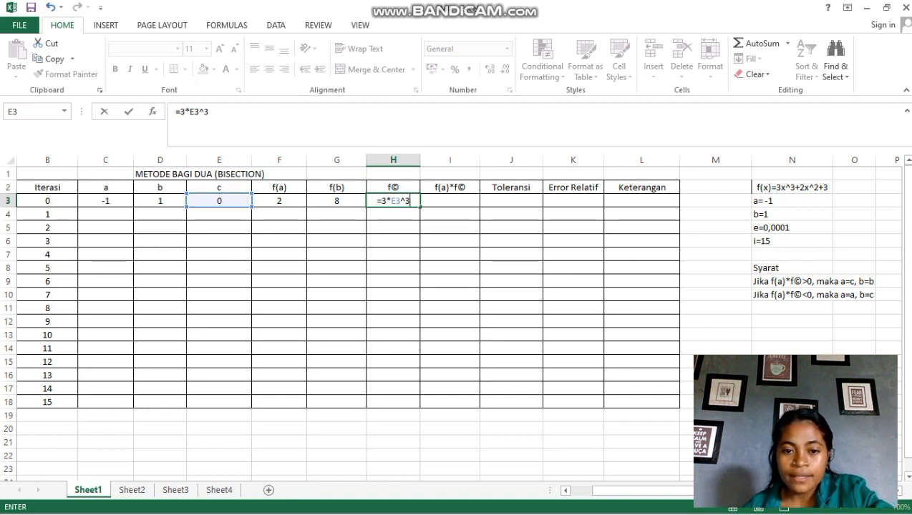
pyautogui.write('+2')
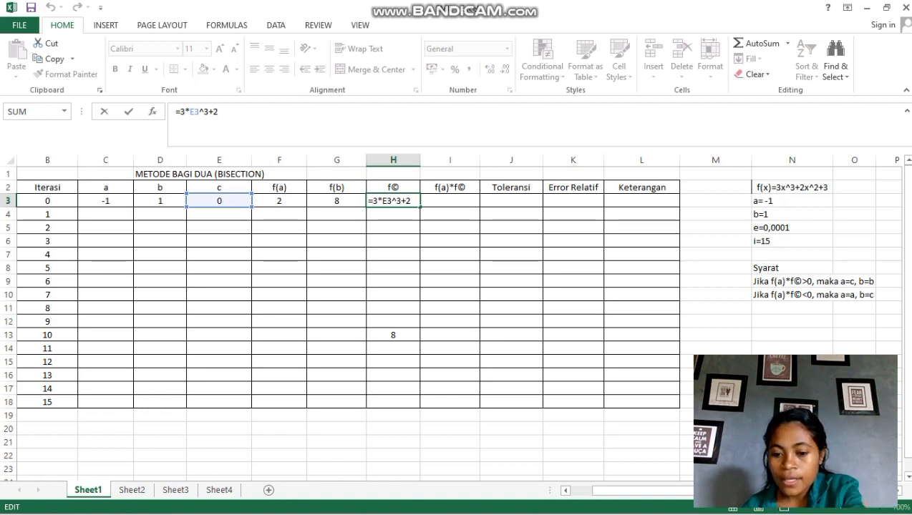
pyautogui.write('*')
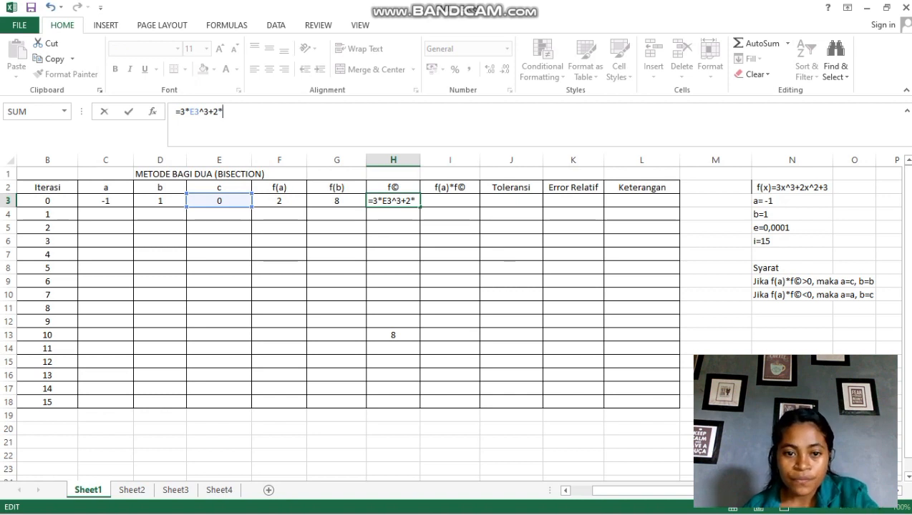
pyautogui.click(219, 201)
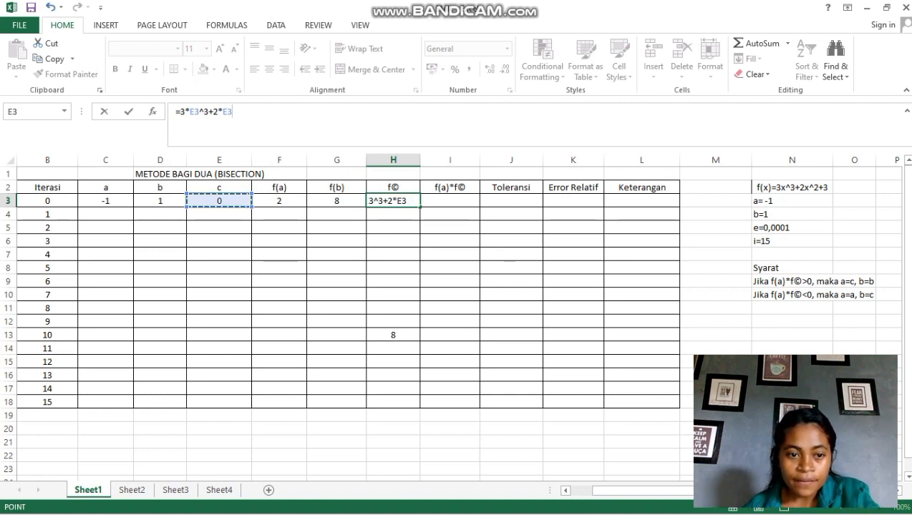
pyautogui.write('^')
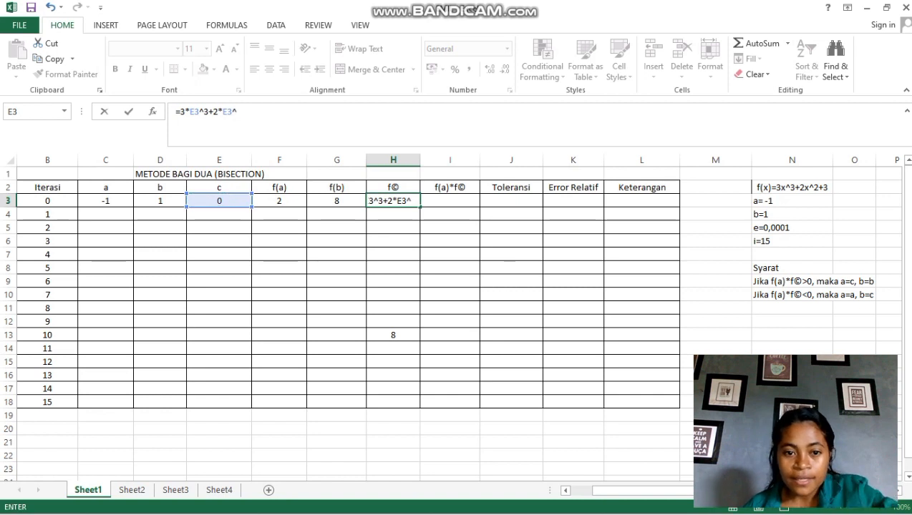
pyautogui.write('2')
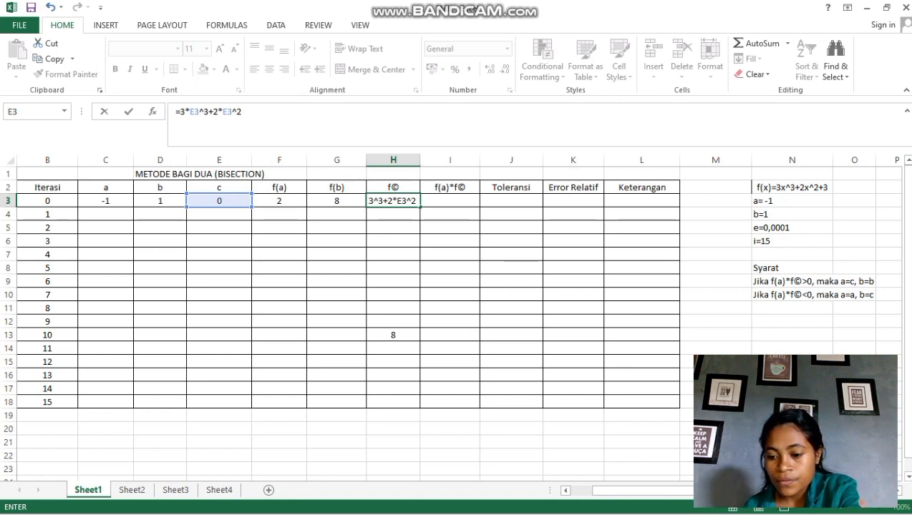
pyautogui.write('+')
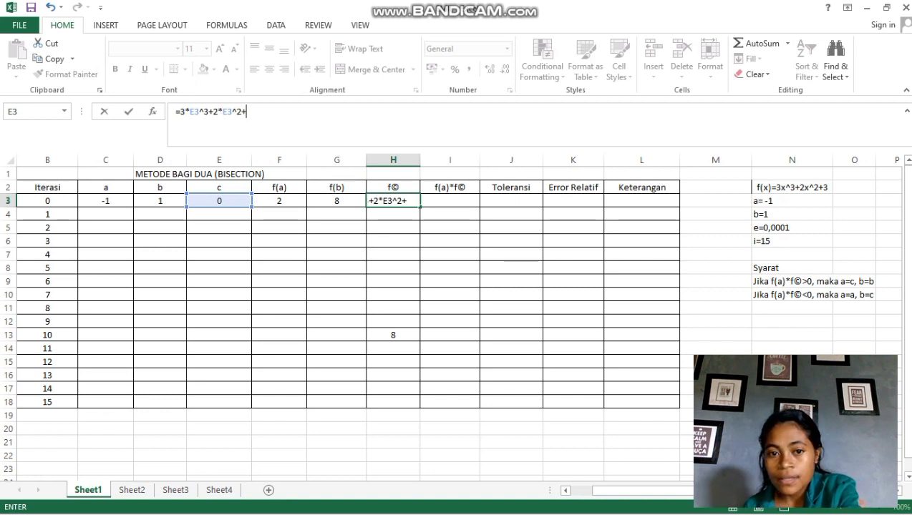
pyautogui.write('3')
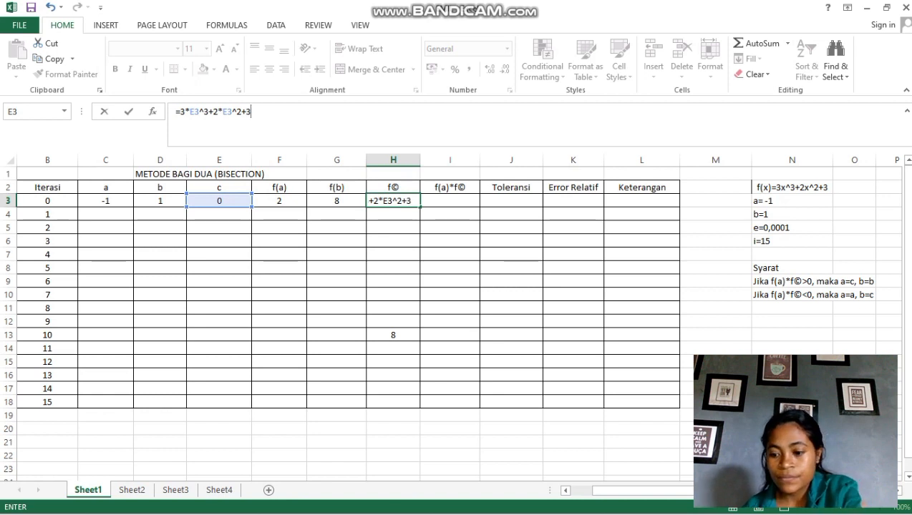
pyautogui.press('Return')
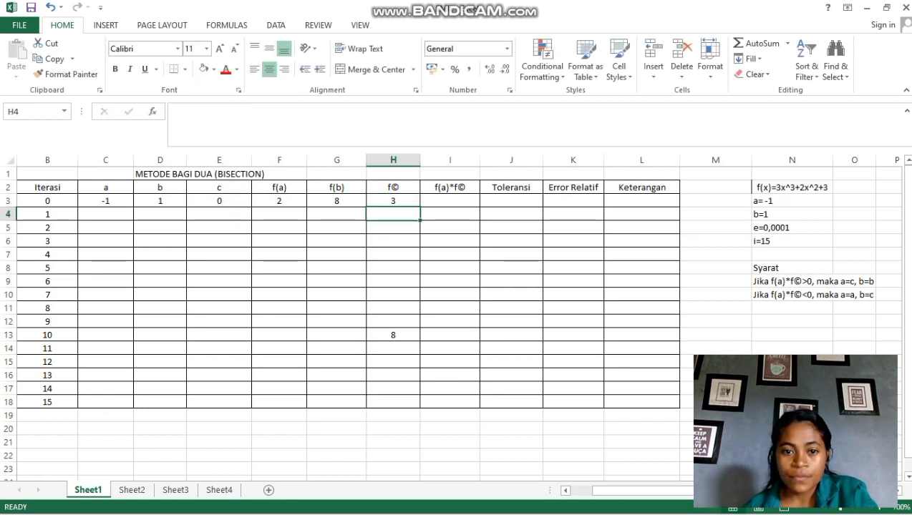
# - Calculate the product f(a)*f(c) for iteration 0 in I3 with the formula =F3*H3
pyautogui.click(449, 201)
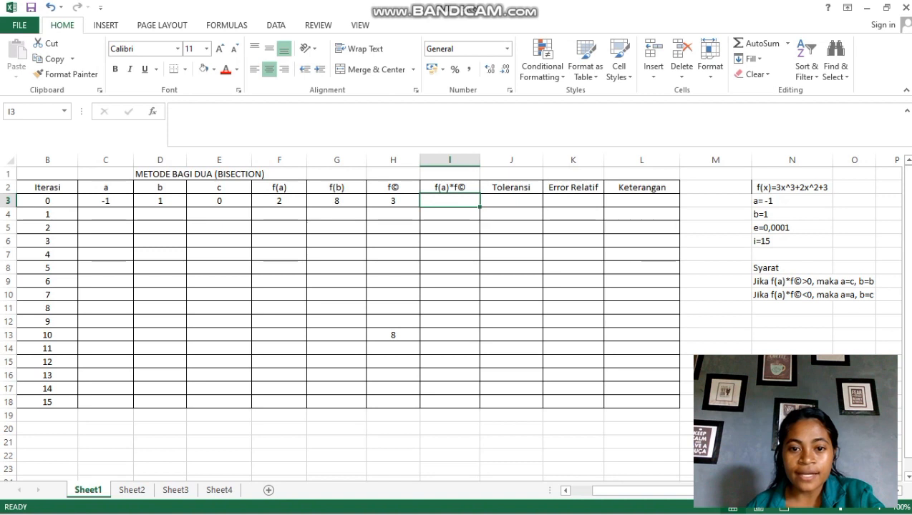
pyautogui.write('=')
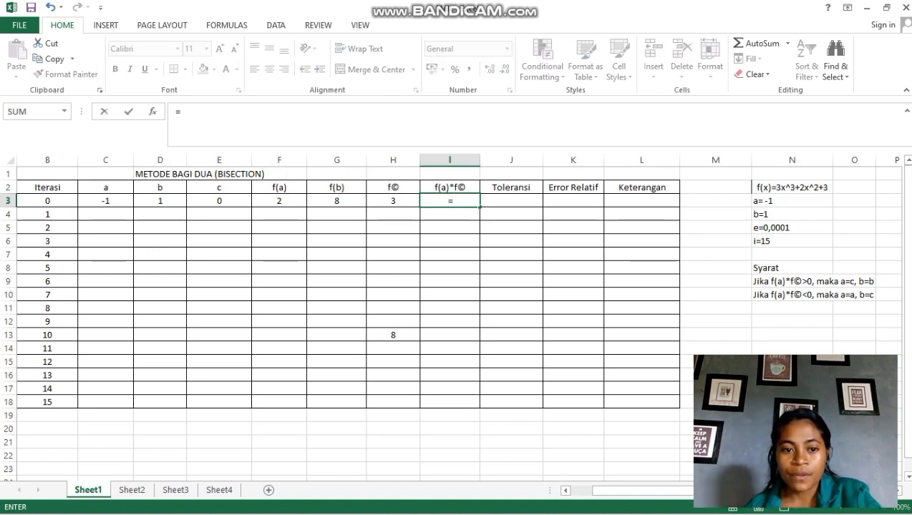
pyautogui.click(279, 201)
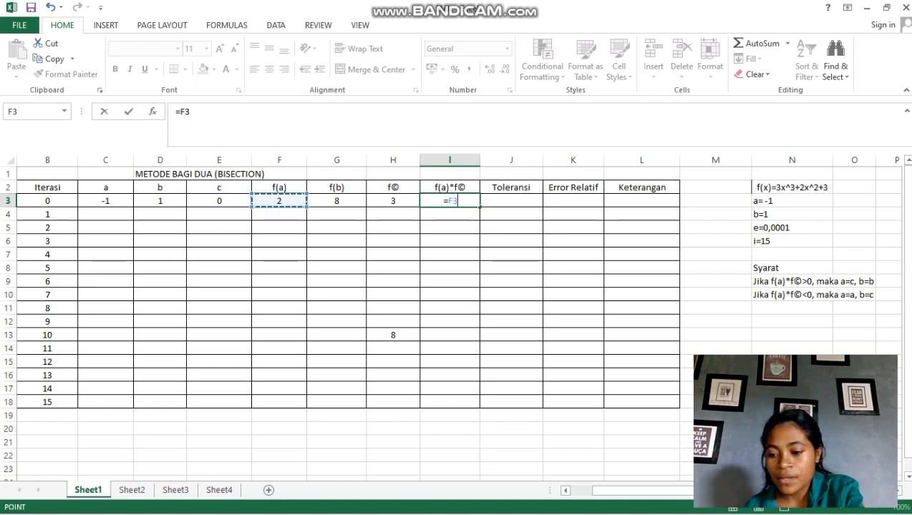
pyautogui.write('*')
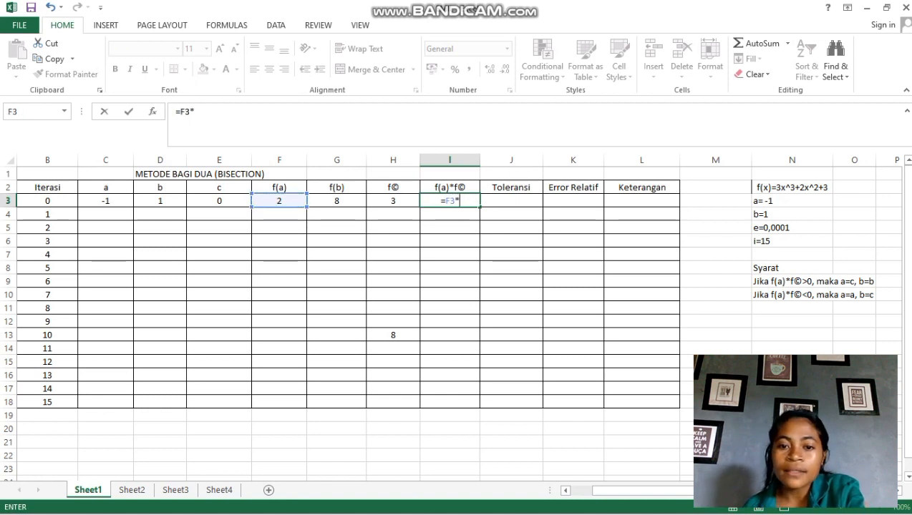
pyautogui.click(393, 200)
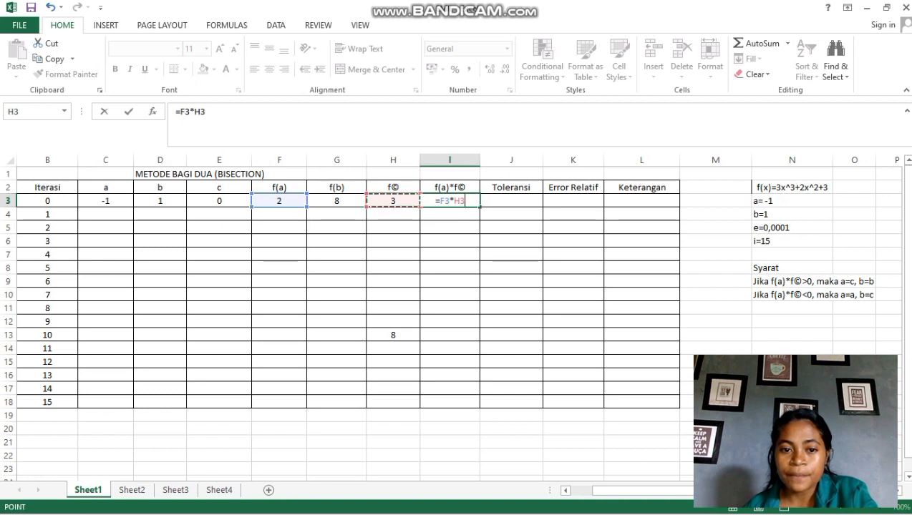
pyautogui.press('Return')
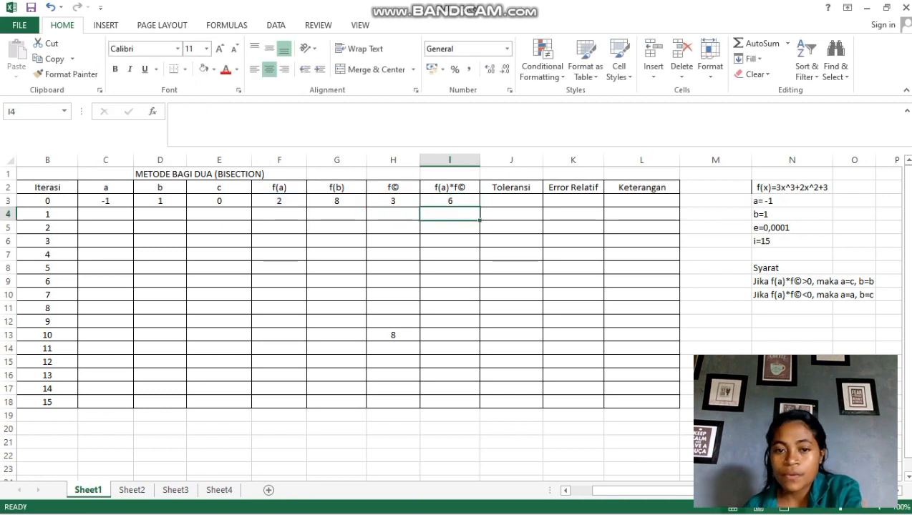
# - Enter the tolerance 0,0001 for iteration 0 in the Toleransi cell J3
pyautogui.click(511, 201)
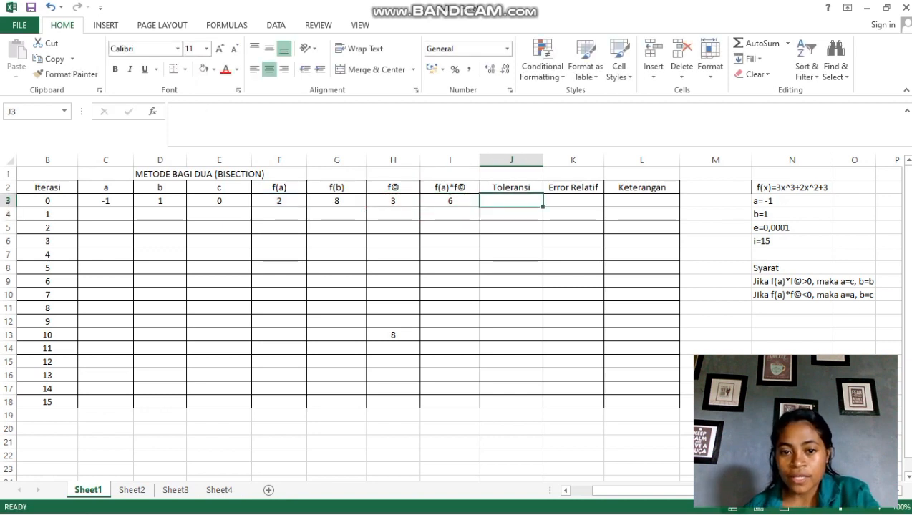
pyautogui.write('0')
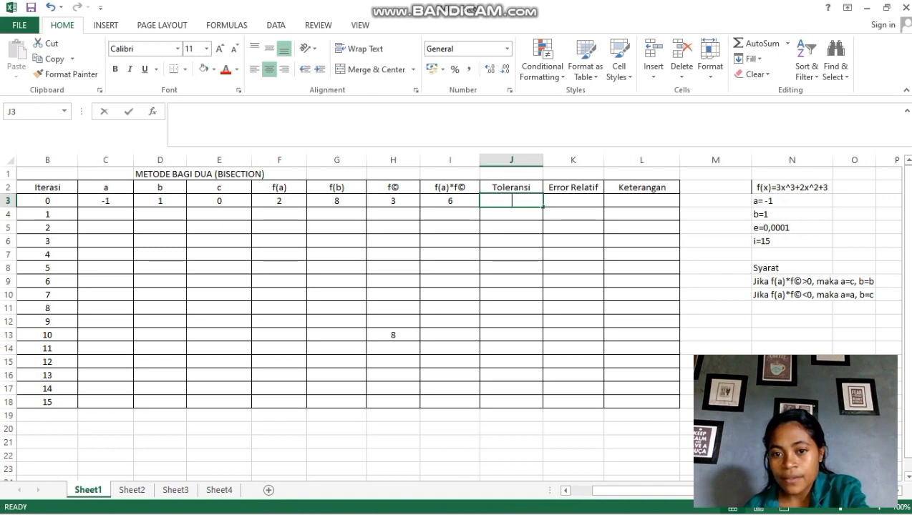
pyautogui.write(',0')
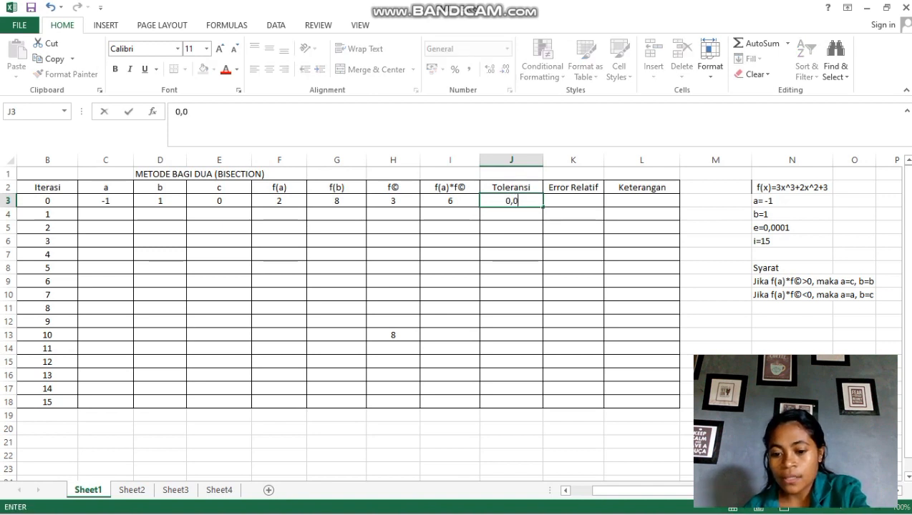
pyautogui.write('001')
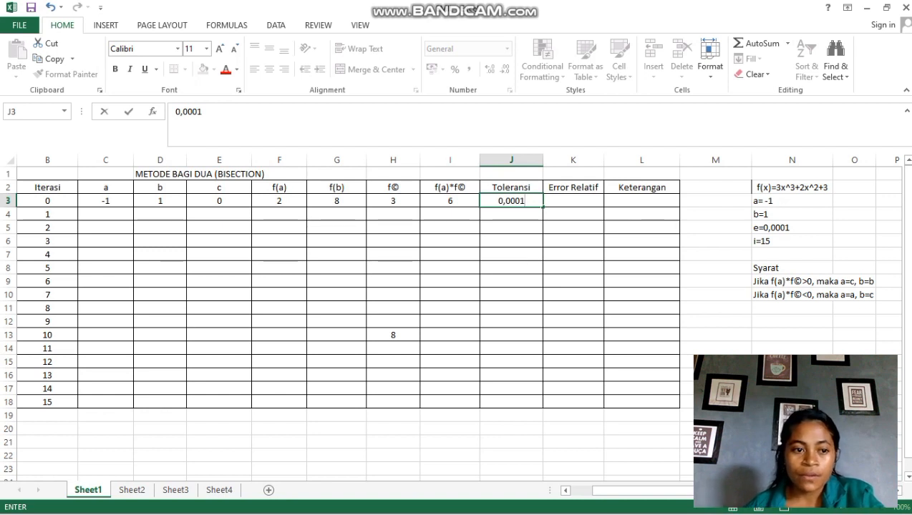
pyautogui.press('Return')
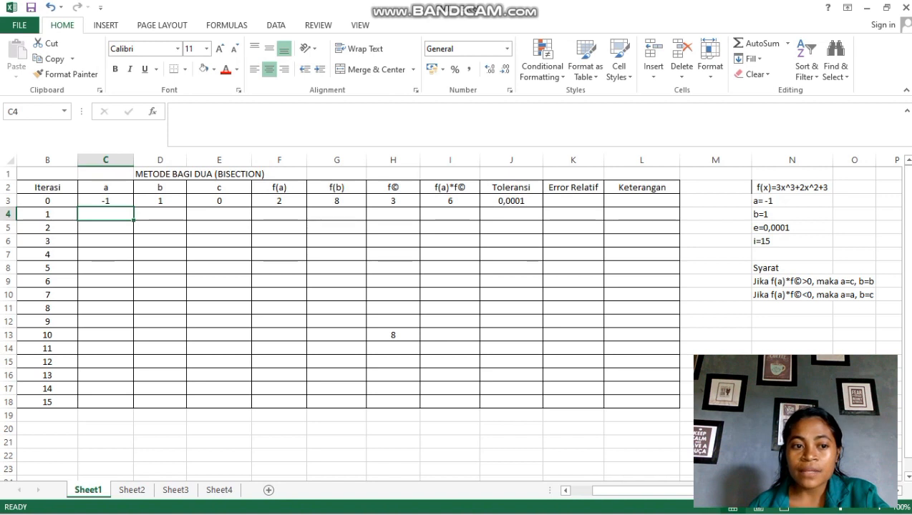
# - Calculate a for iteration 1 in C4 with the formula =IF(I3>0;E3;C3)
pyautogui.write('=')
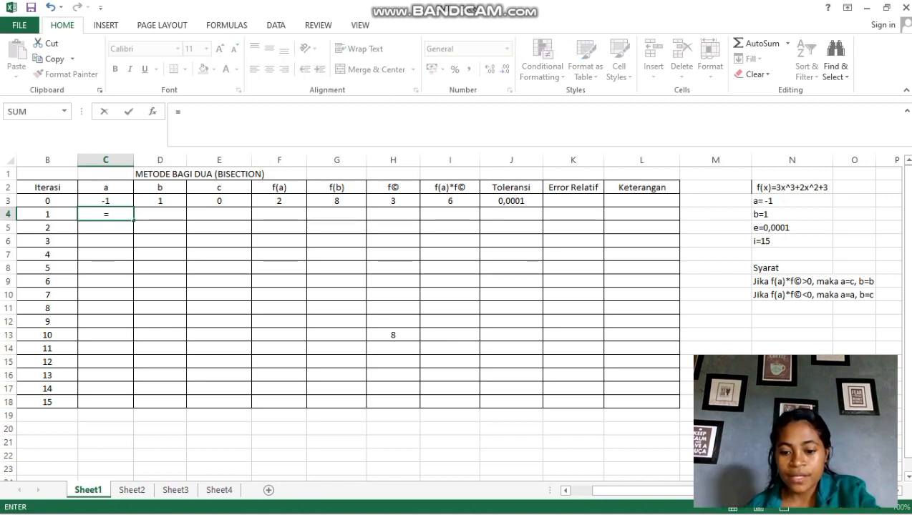
pyautogui.write('if')
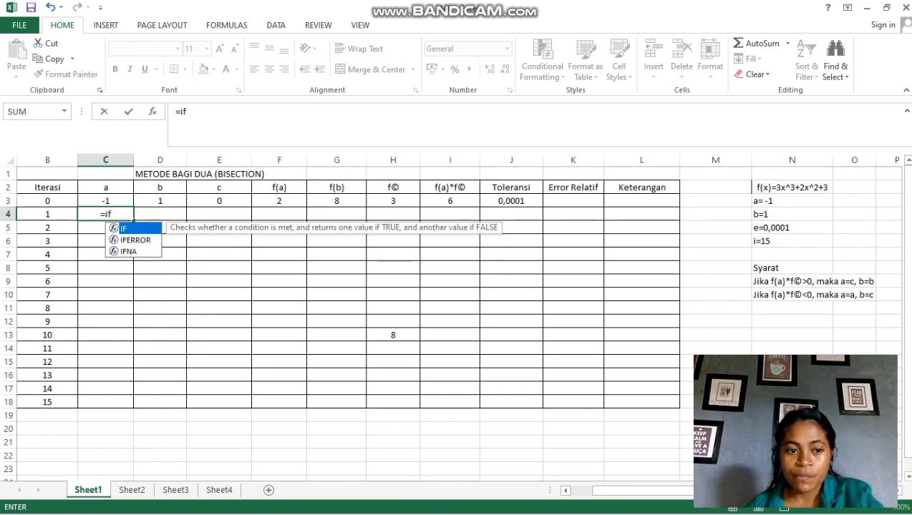
pyautogui.press('Tab')
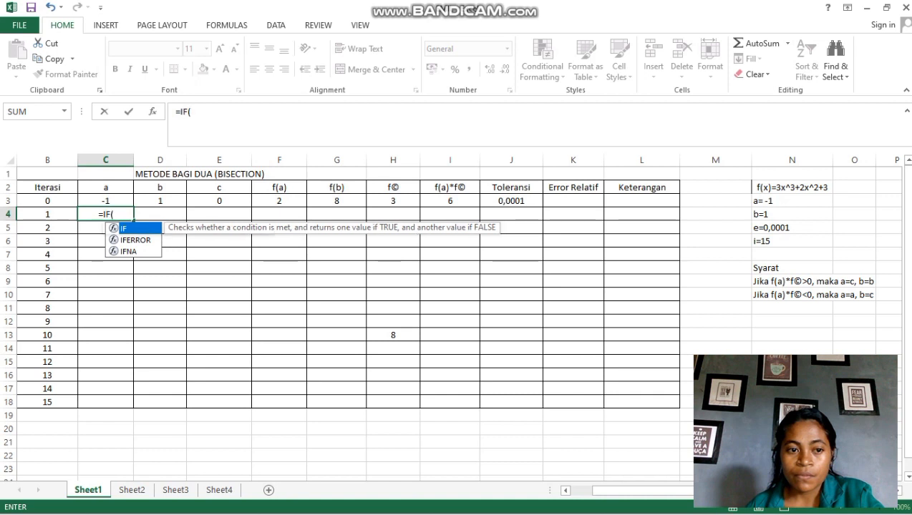
pyautogui.click(450, 200)
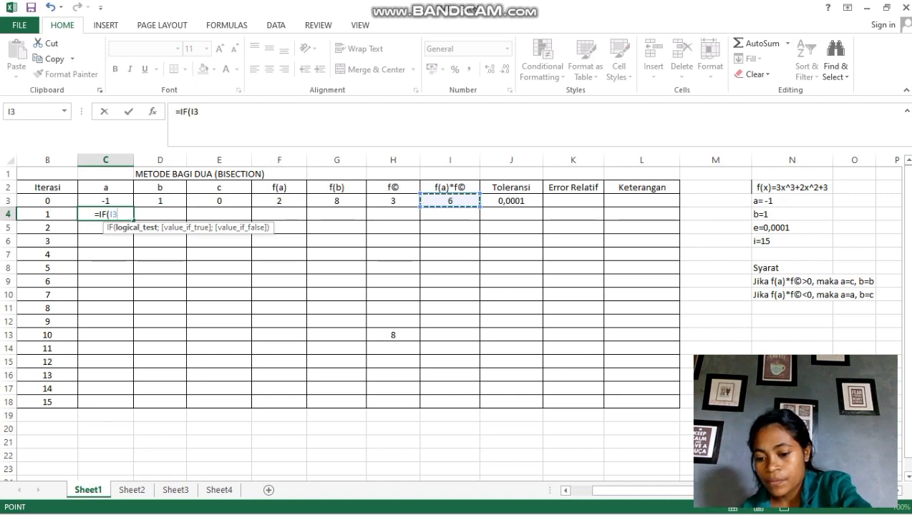
pyautogui.write('>')
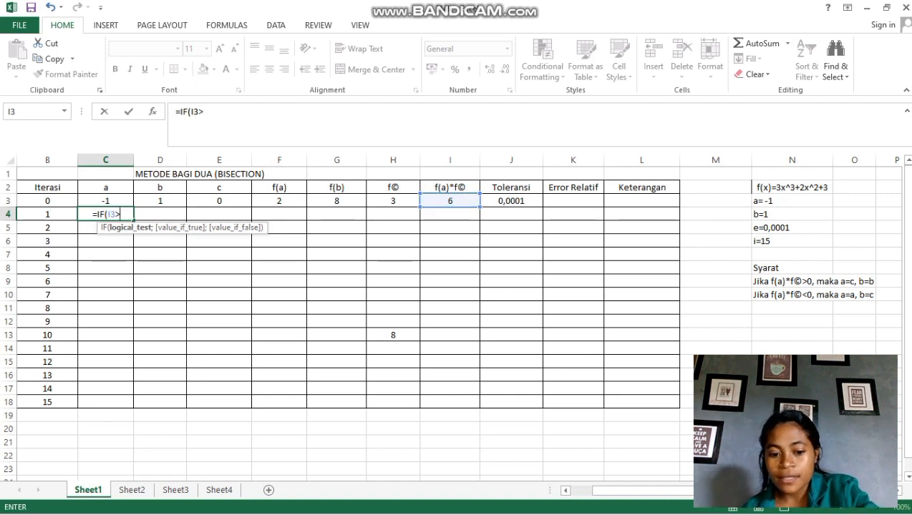
pyautogui.write('0')
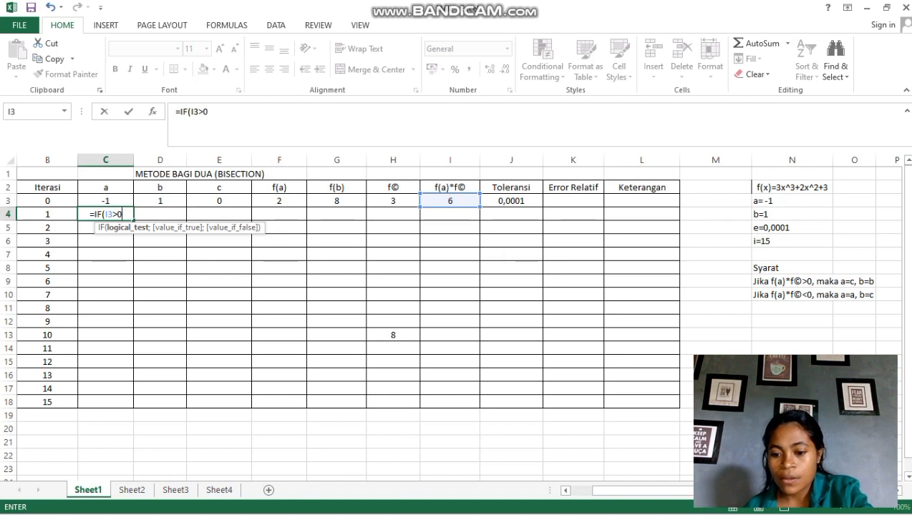
pyautogui.write(';')
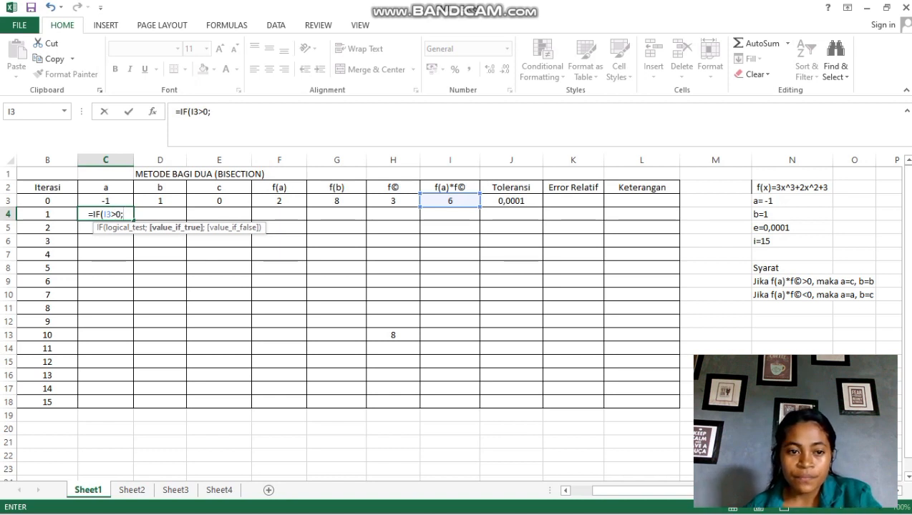
pyautogui.click(219, 200)
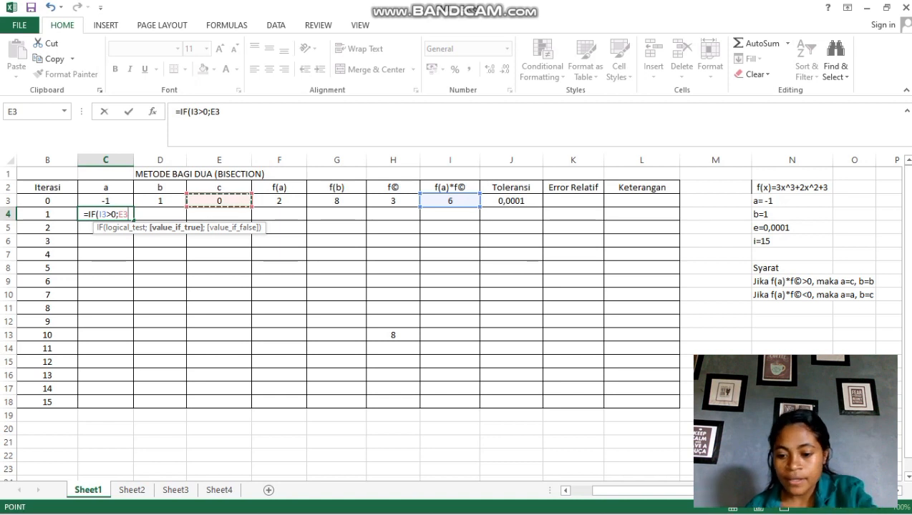
pyautogui.write(';')
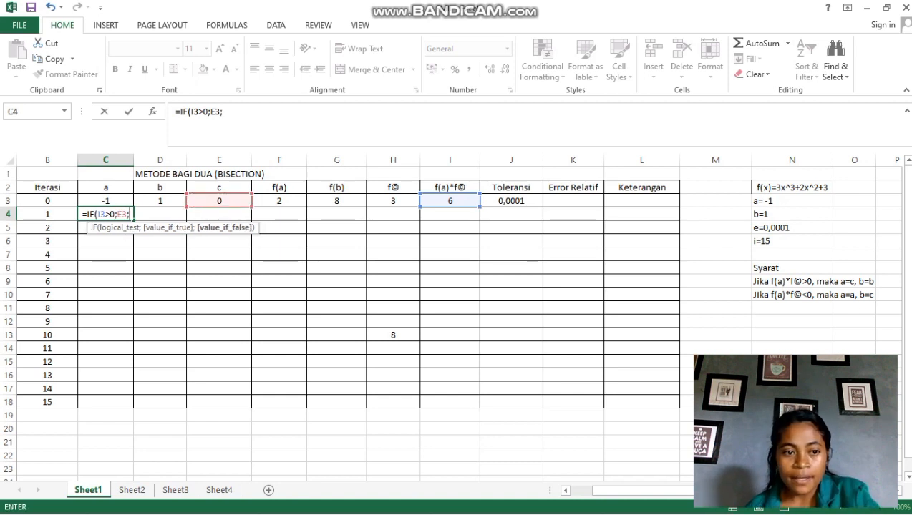
pyautogui.press('Up')
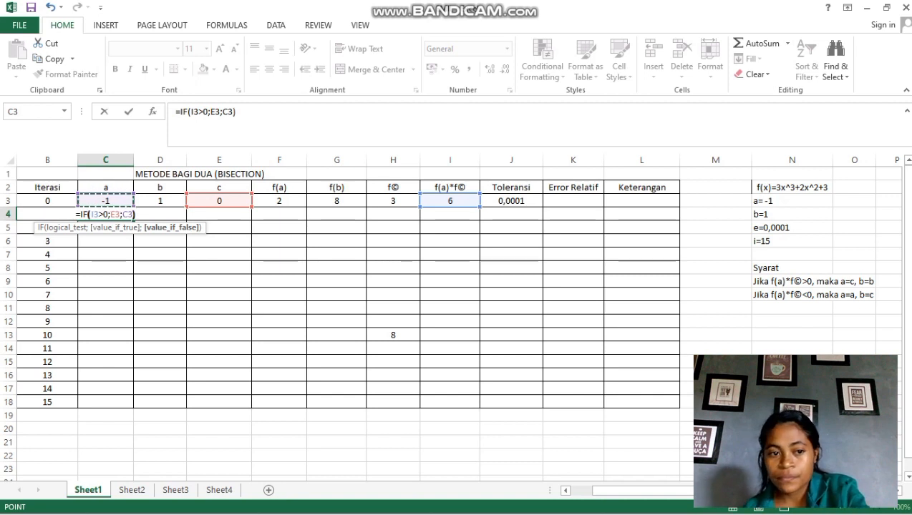
pyautogui.write(')')
pyautogui.press('Return')
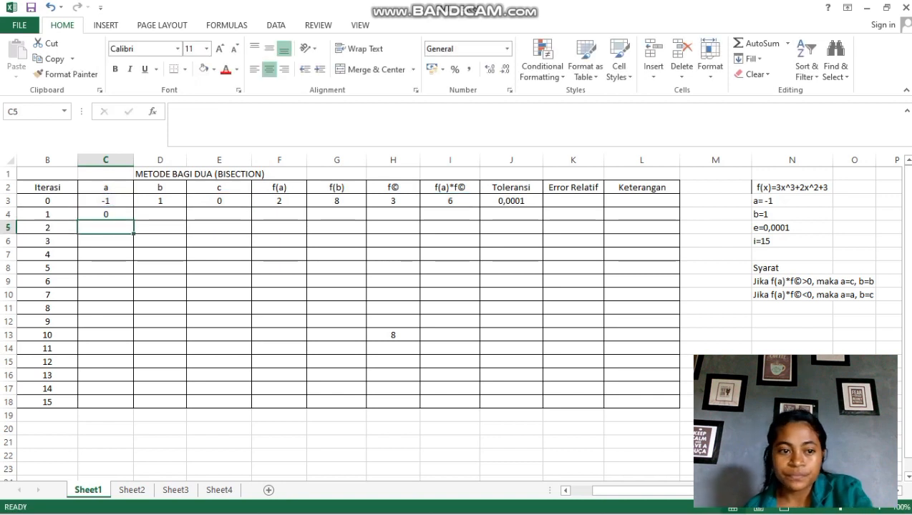
# - Calculate b for iteration 1 in D4 with the formula =IF(I3>0;D3;D3)
pyautogui.click(159, 213)
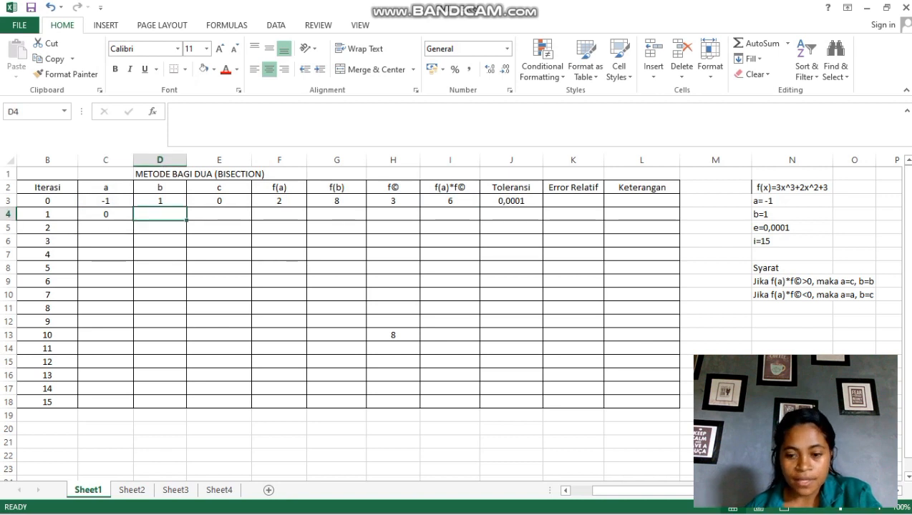
pyautogui.write('=')
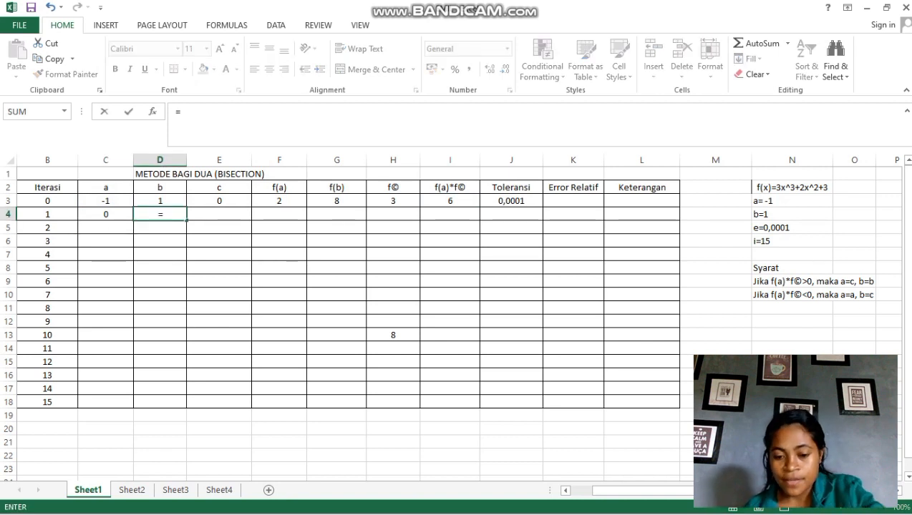
pyautogui.write('if')
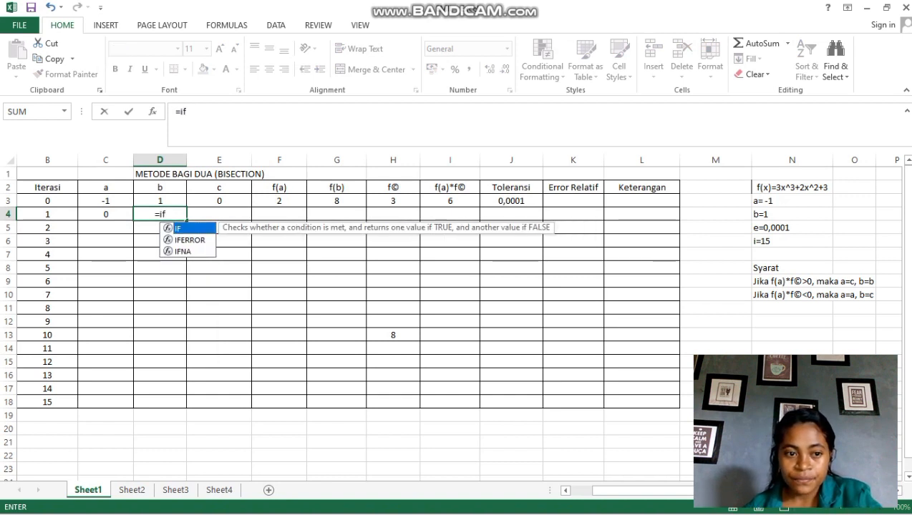
pyautogui.press('Tab')
pyautogui.click(449, 200)
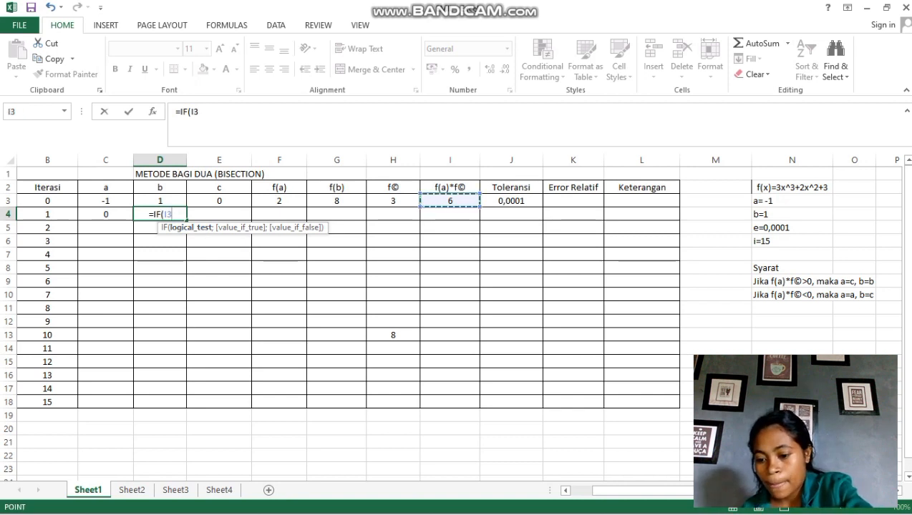
pyautogui.write('>')
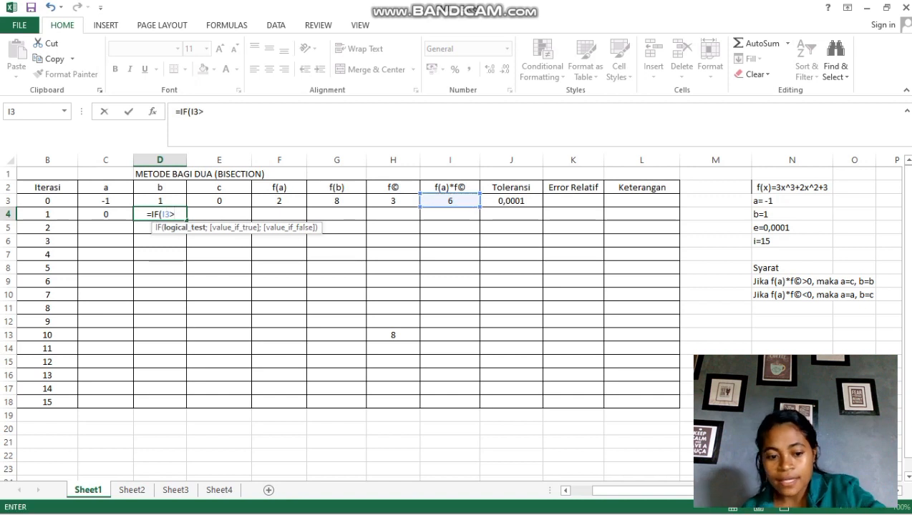
pyautogui.write('0')
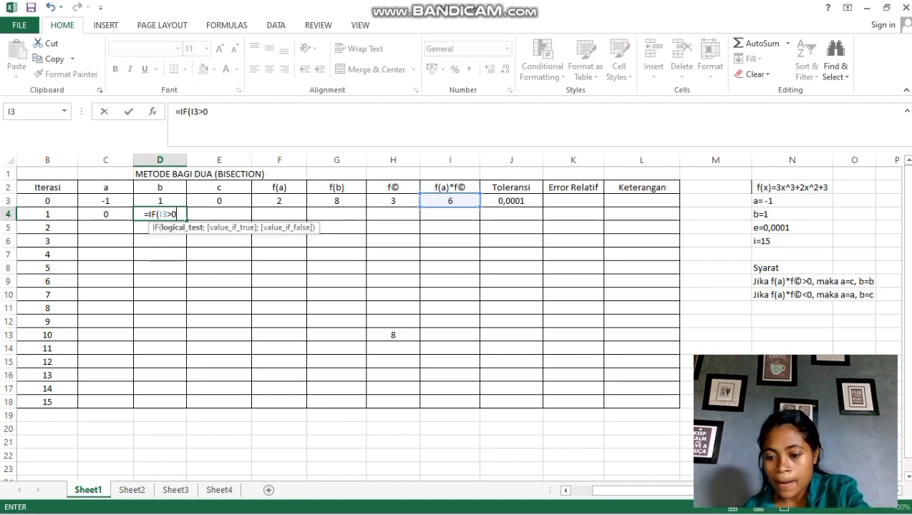
pyautogui.write(';')
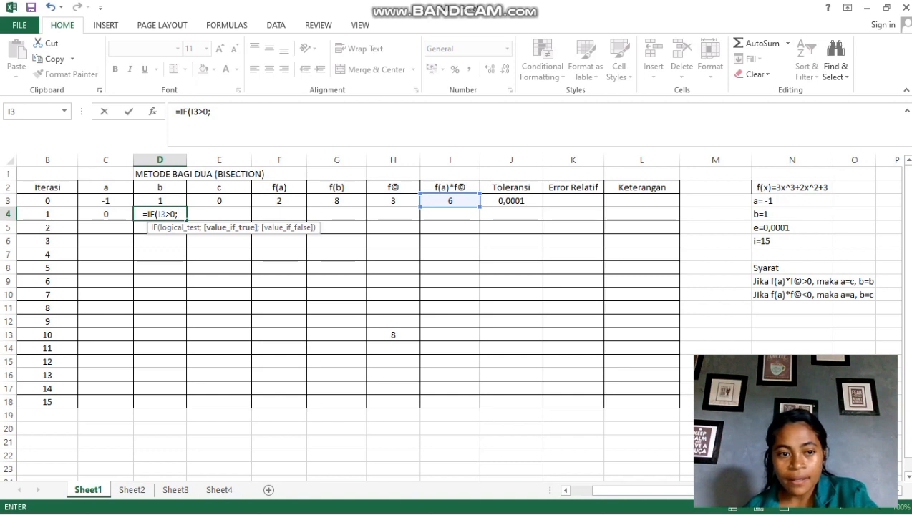
pyautogui.press('Up')
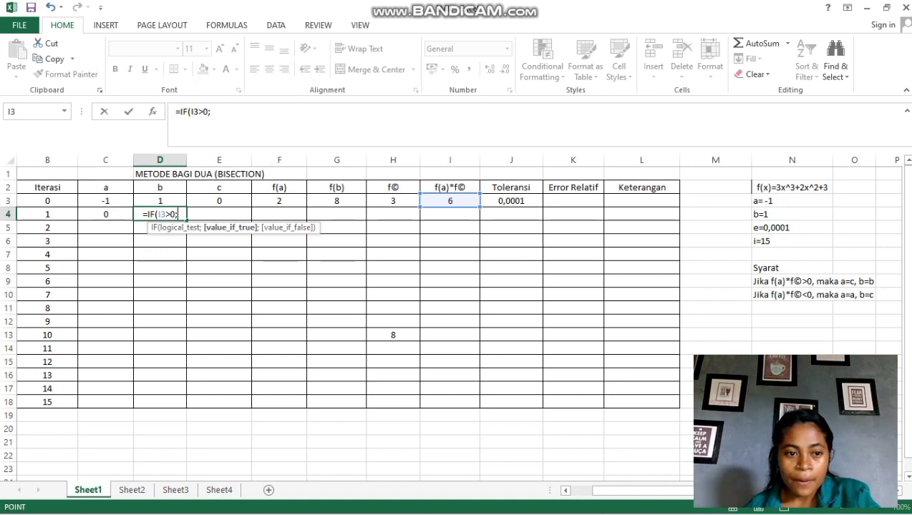
pyautogui.write(';')
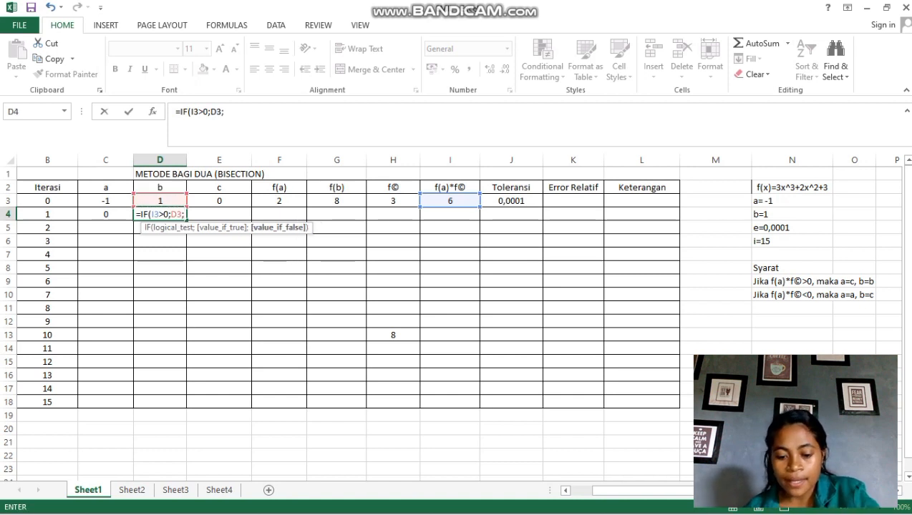
pyautogui.press('Up')
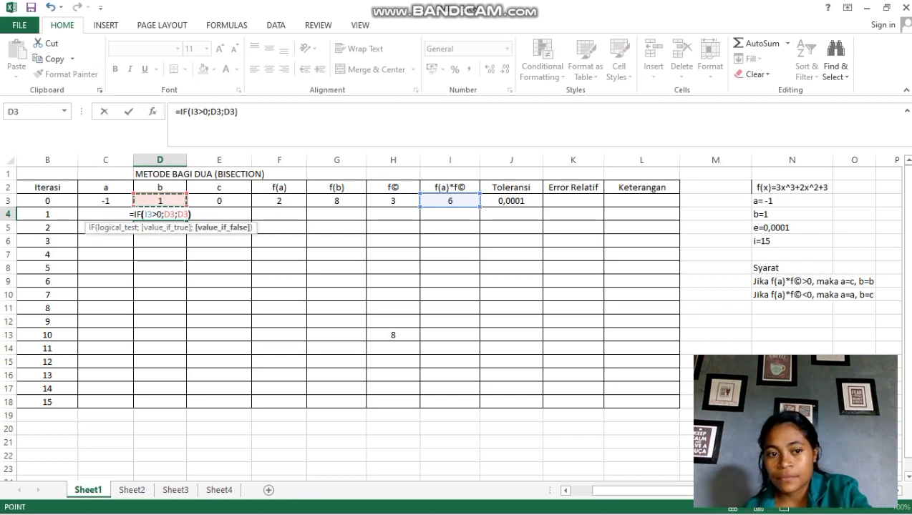
pyautogui.write(')')
pyautogui.press('Return')
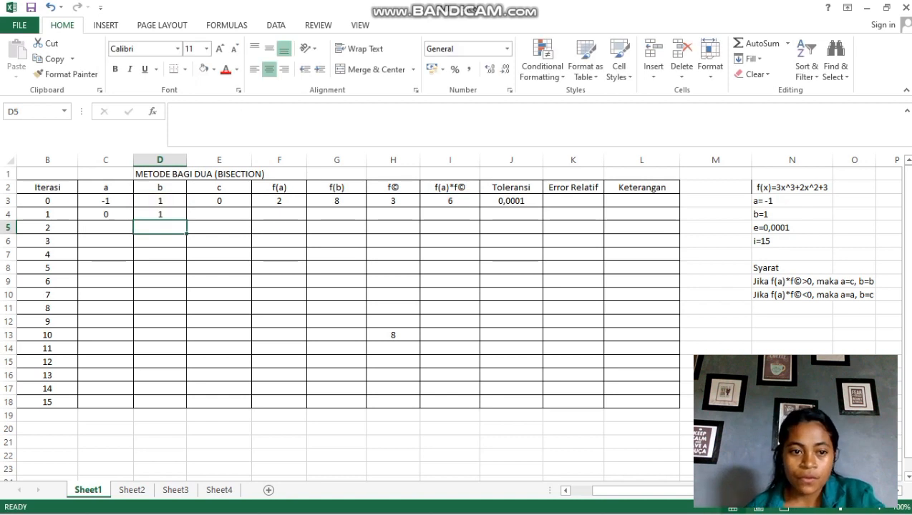
# - Calculate the midpoint c for iteration 1 in E4 with the formula =(C4+D4)/2
pyautogui.click(219, 214)
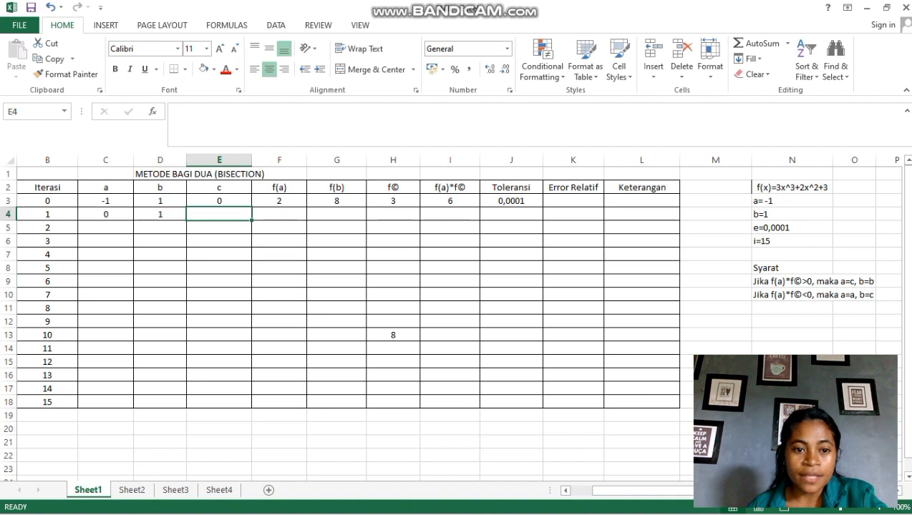
pyautogui.write('=')
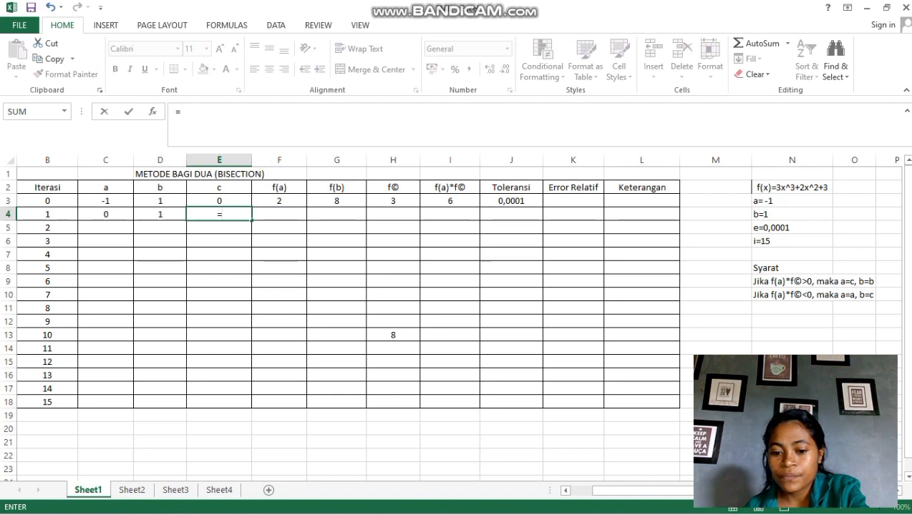
pyautogui.write('(')
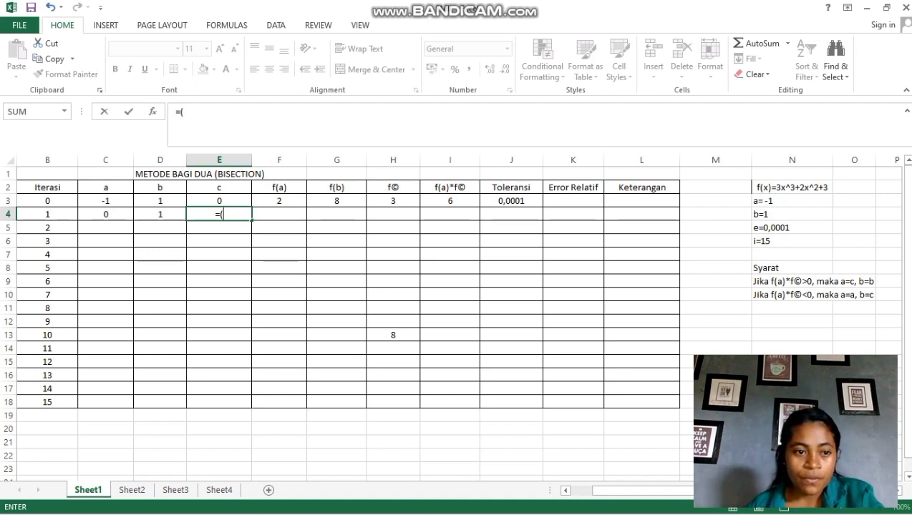
pyautogui.click(106, 214)
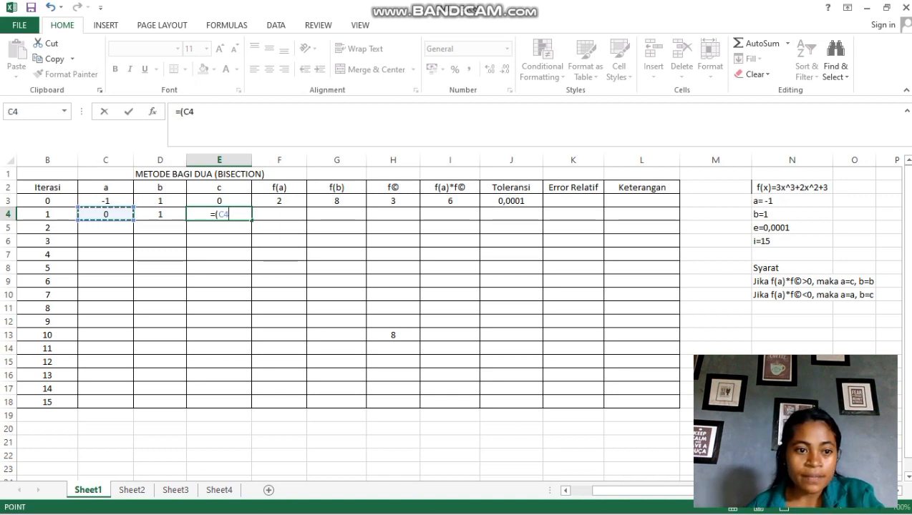
pyautogui.write('+')
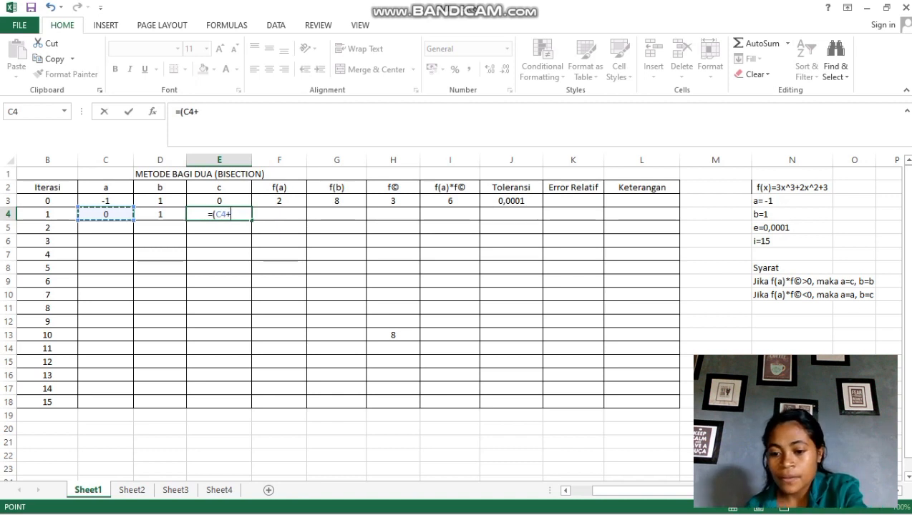
pyautogui.press('Left')
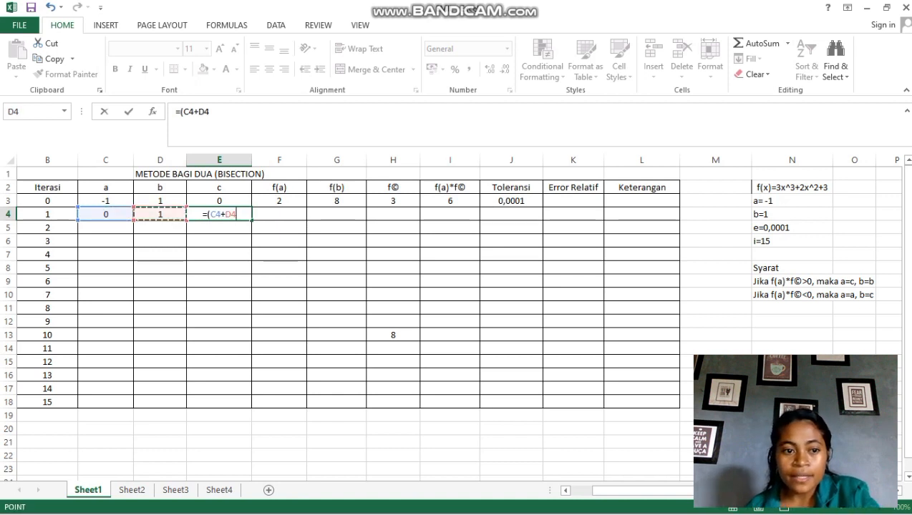
pyautogui.write(')/2')
pyautogui.press('Return')
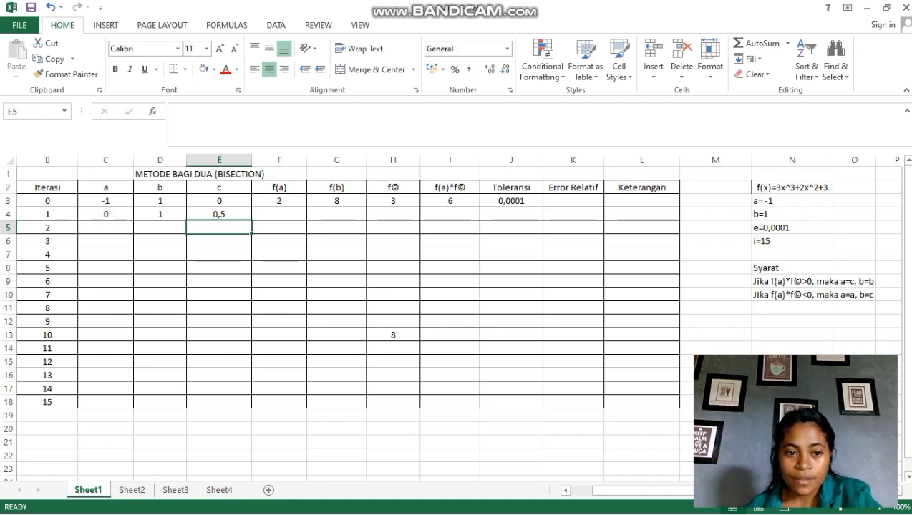
# - Calculate f(a) for iteration 1 in F4 with the formula =3*C4^3+2*C4^2+3
pyautogui.click(279, 215)
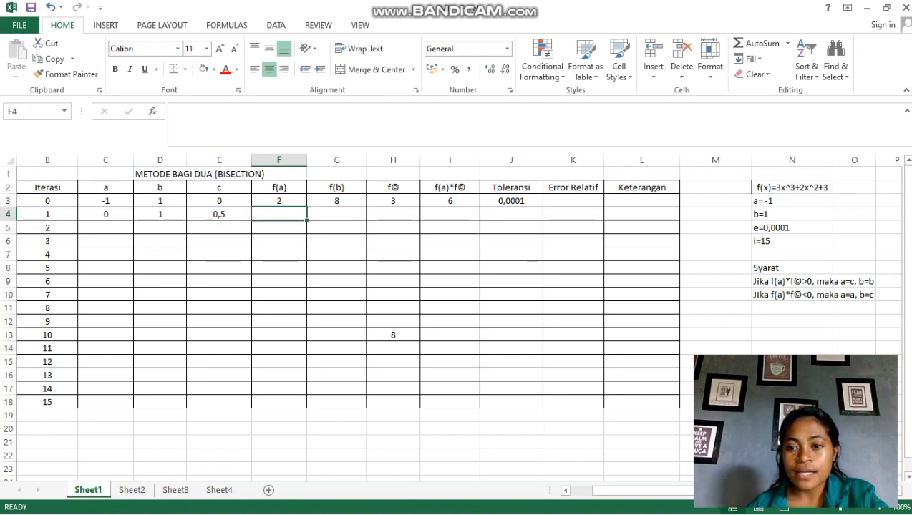
pyautogui.write('=')
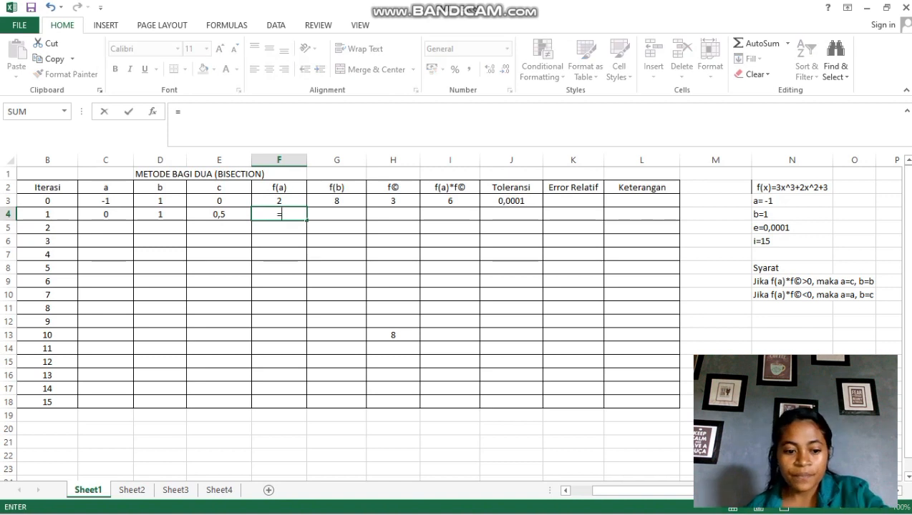
pyautogui.write('3')
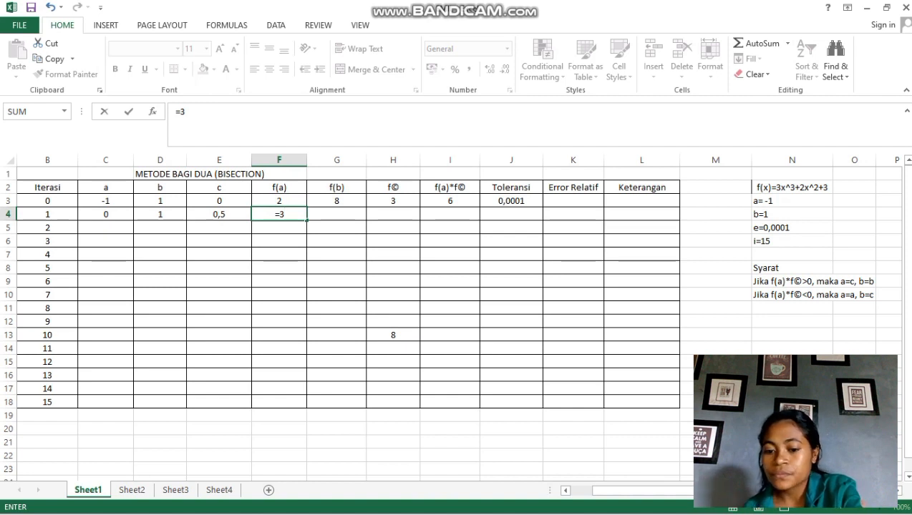
pyautogui.write('*')
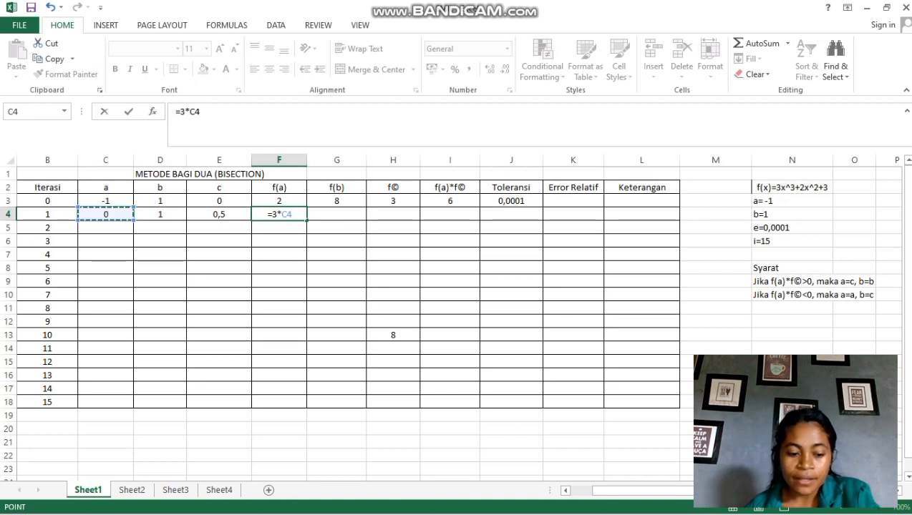
pyautogui.write('^')
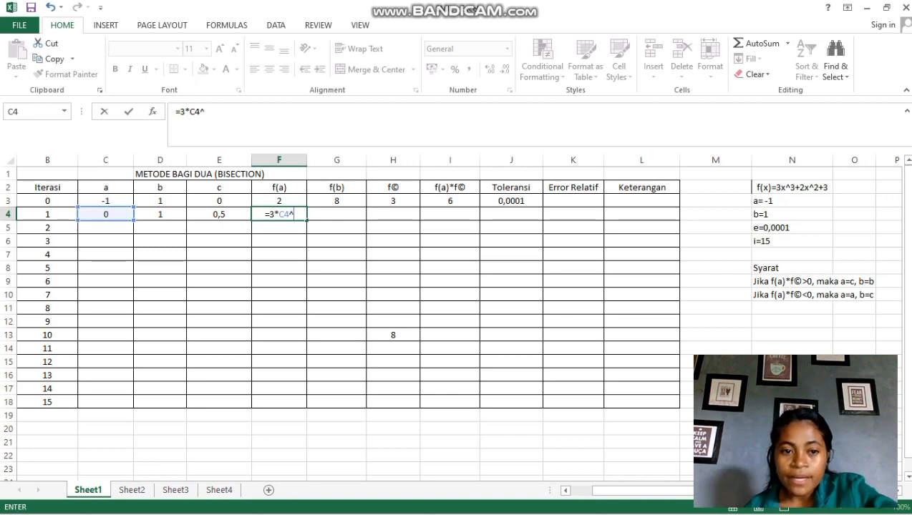
pyautogui.write('3')
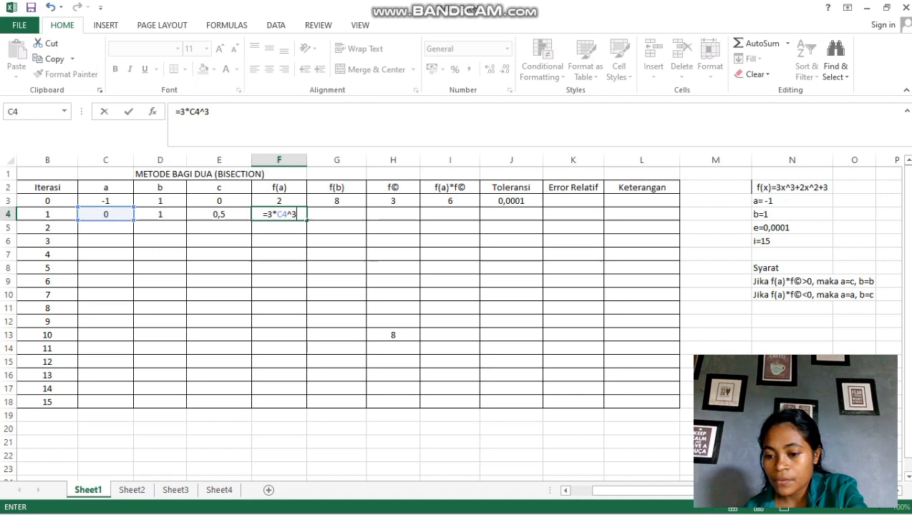
pyautogui.write('+2')
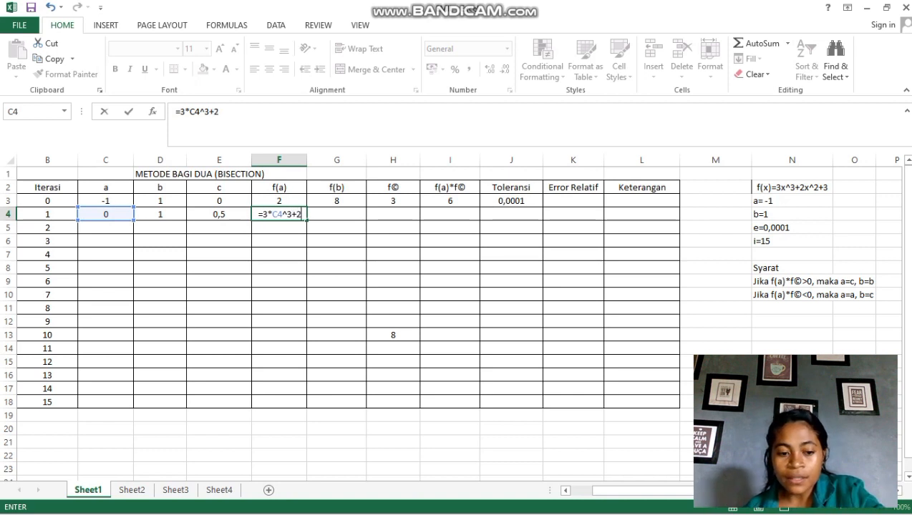
pyautogui.write('*')
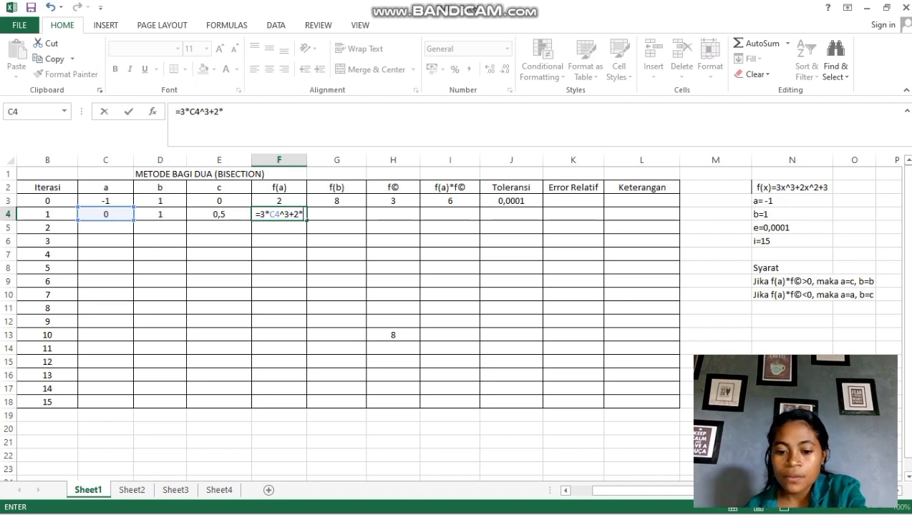
pyautogui.click(106, 214)
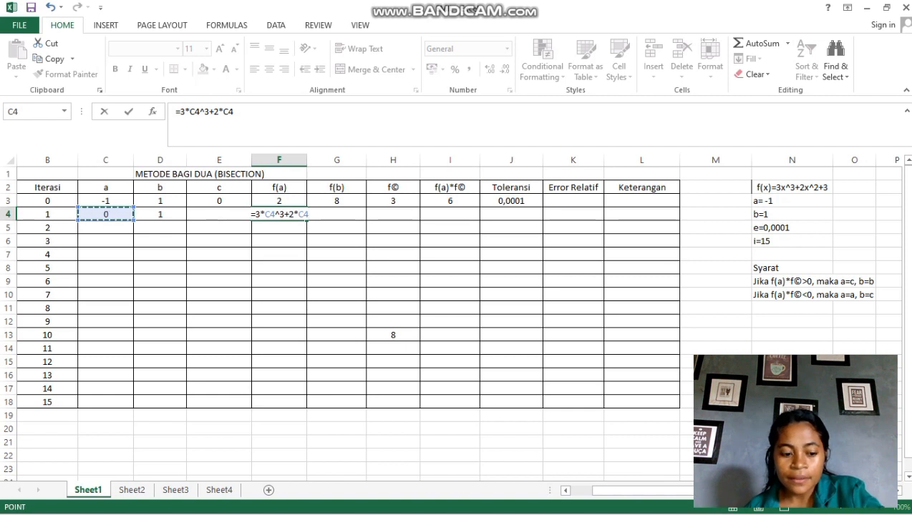
pyautogui.write('^2')
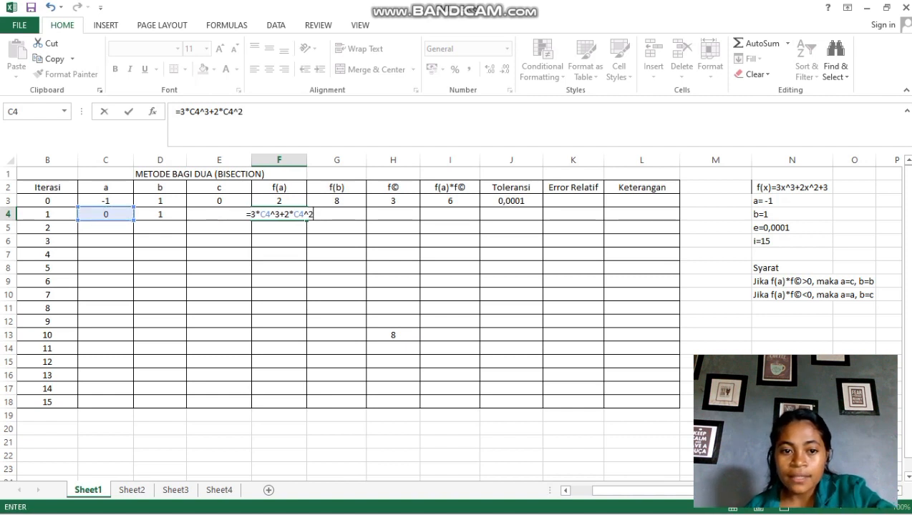
pyautogui.write('+')
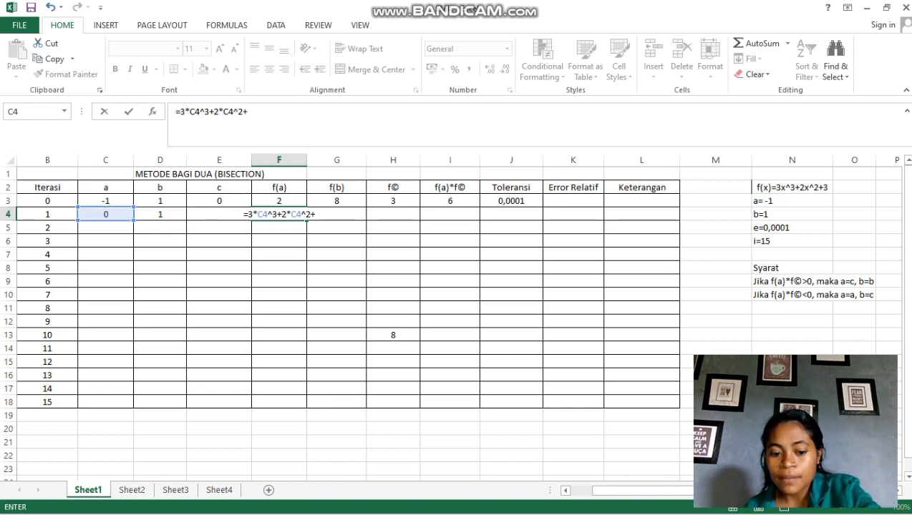
pyautogui.write('3')
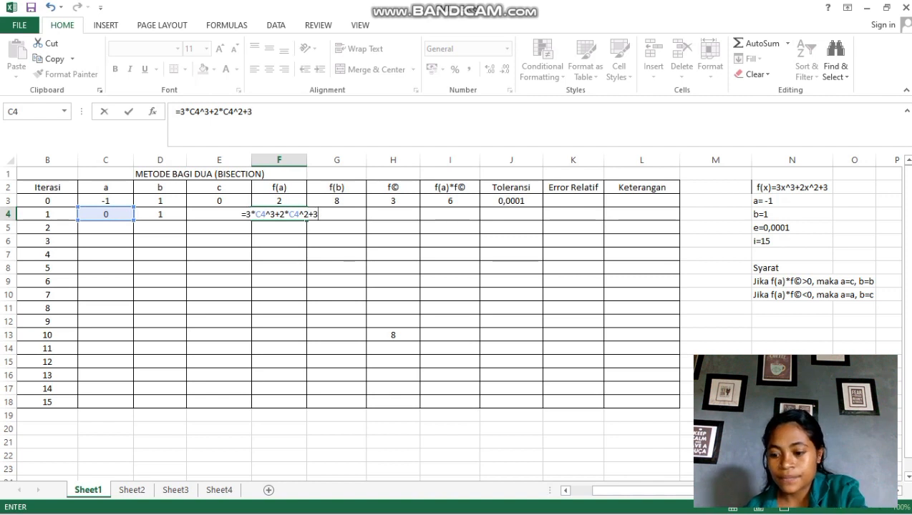
pyautogui.press('Return')
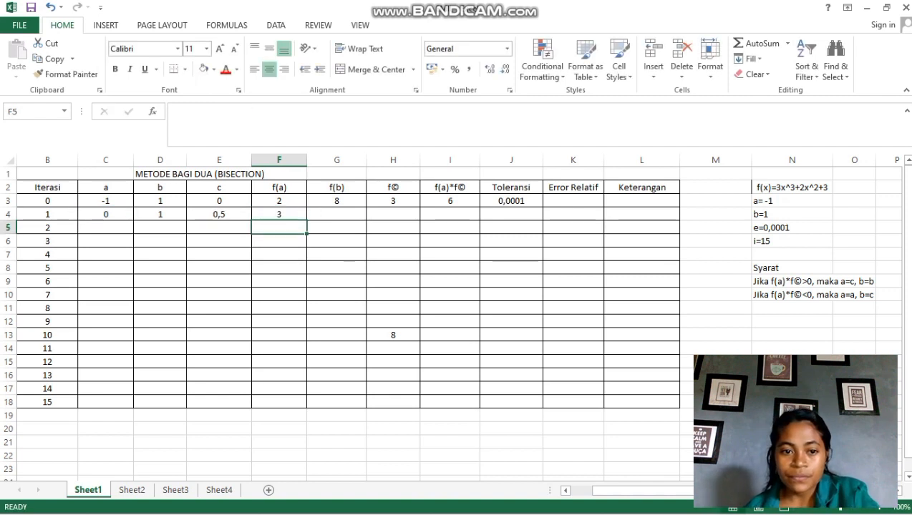
# - Calculate f(b) for iteration 1 in G4 with the formula =3*D4^3+2*D4^2+3
pyautogui.click(336, 214)
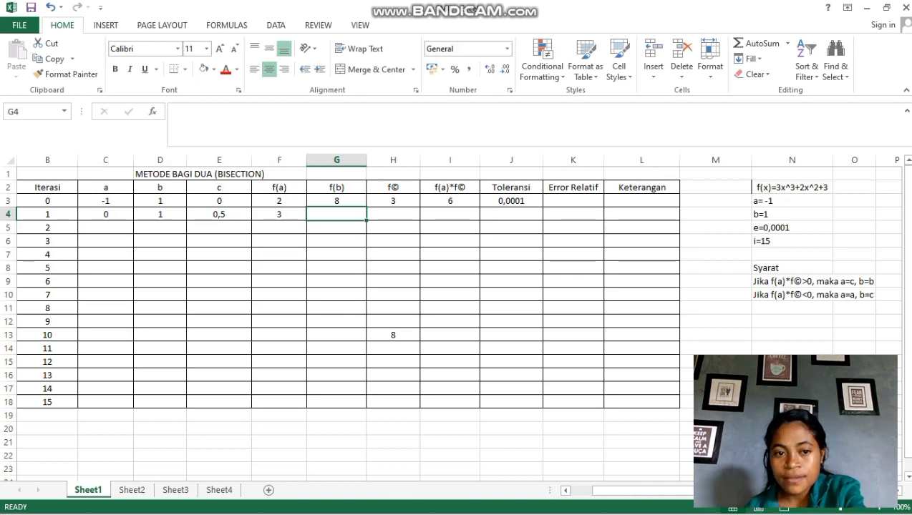
pyautogui.write('=')
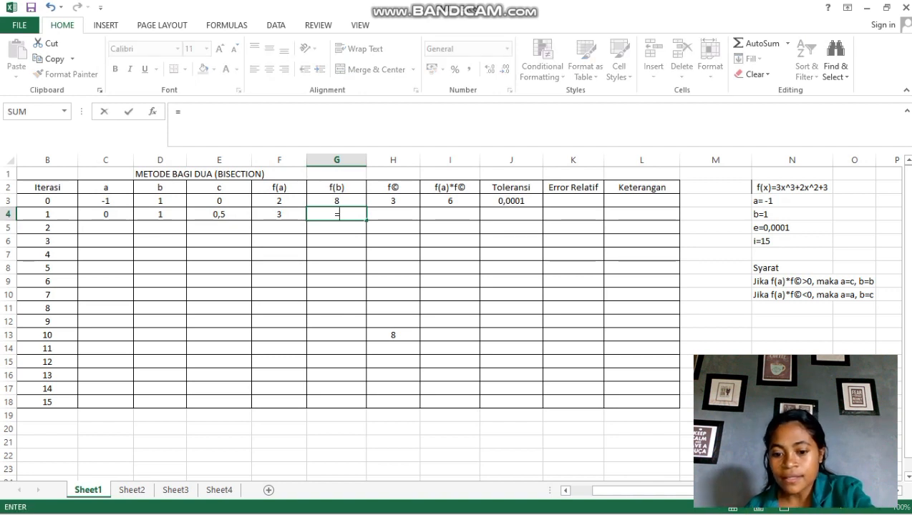
pyautogui.write('3')
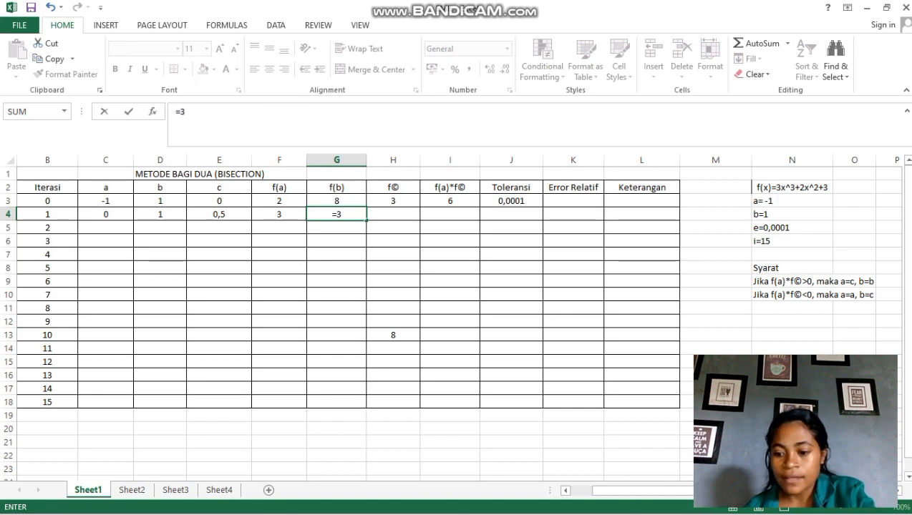
pyautogui.write('*')
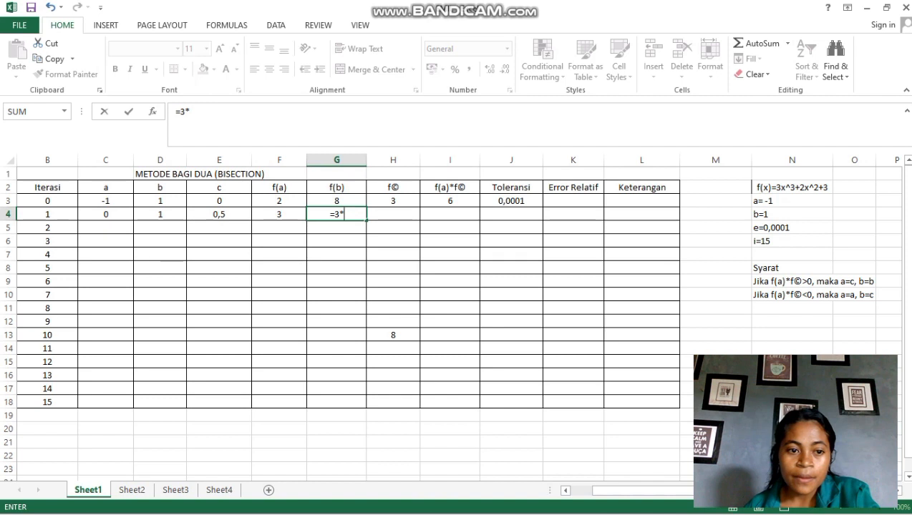
pyautogui.click(160, 214)
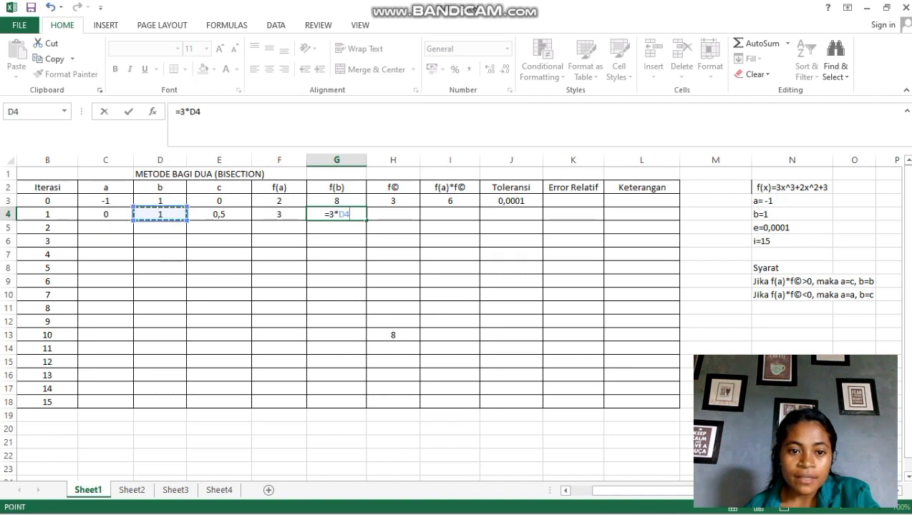
pyautogui.write('^')
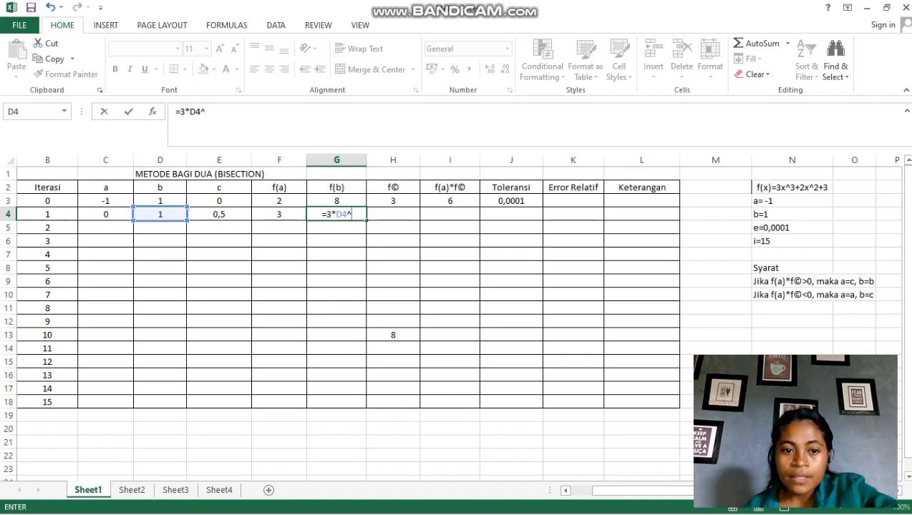
pyautogui.write('3+')
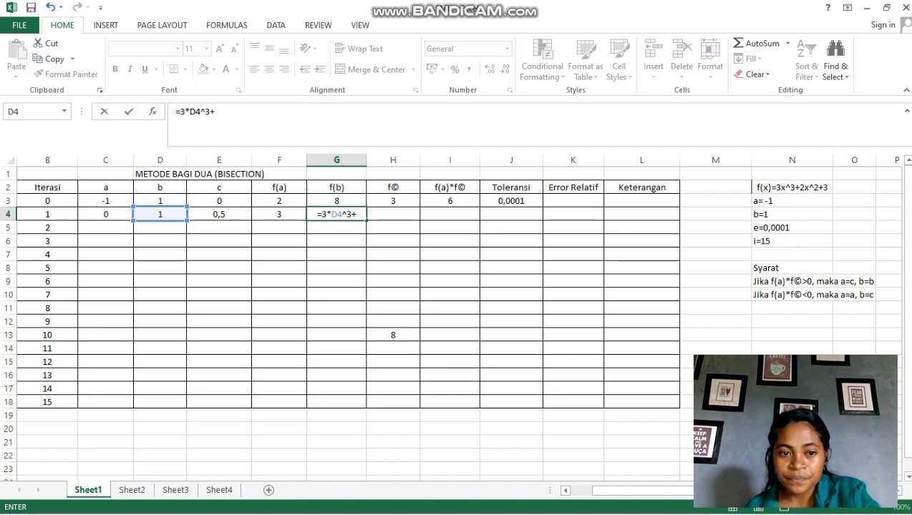
pyautogui.write('2')
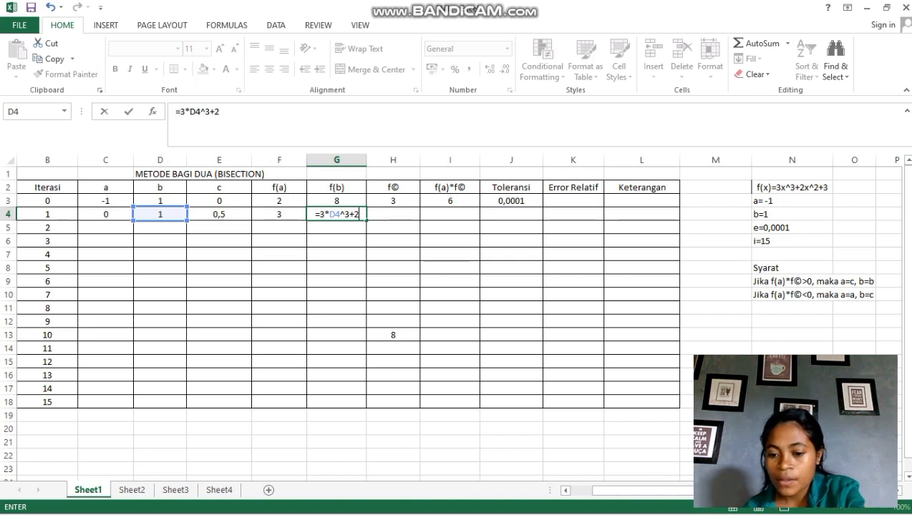
pyautogui.write('*')
pyautogui.click(160, 214)
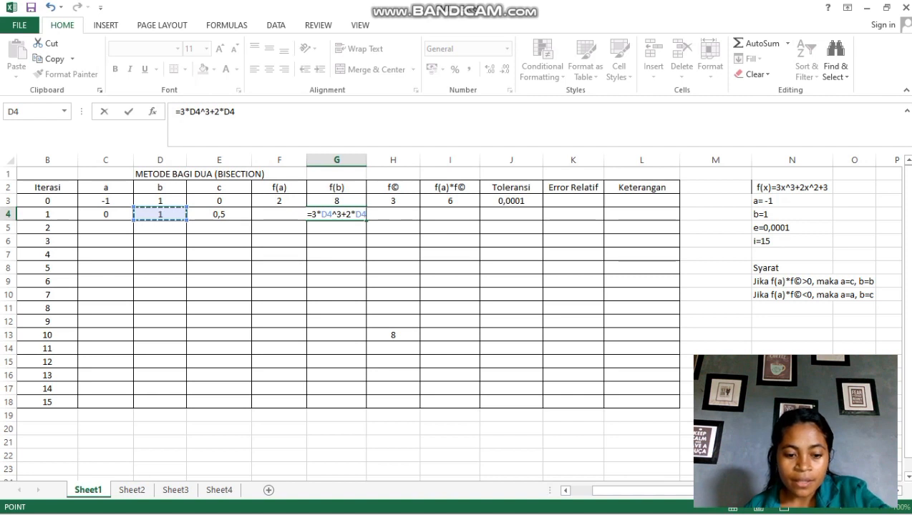
pyautogui.write('^2')
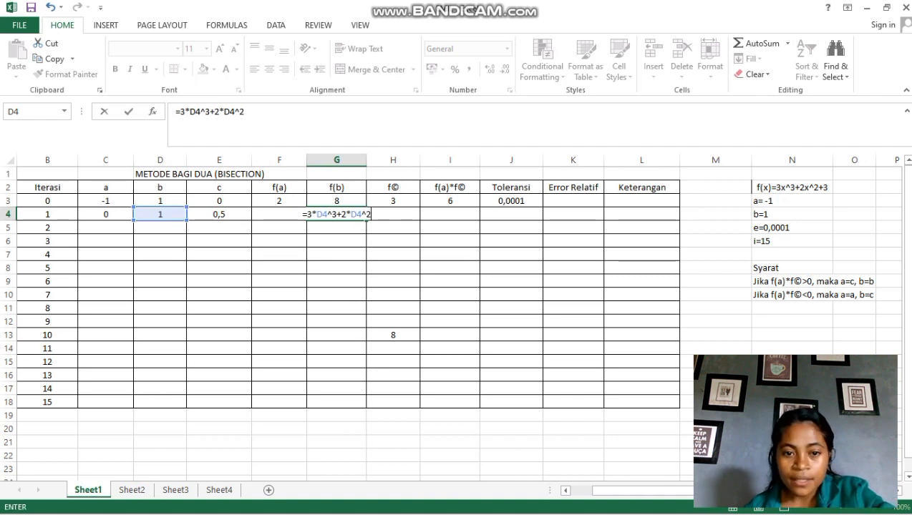
pyautogui.write('+')
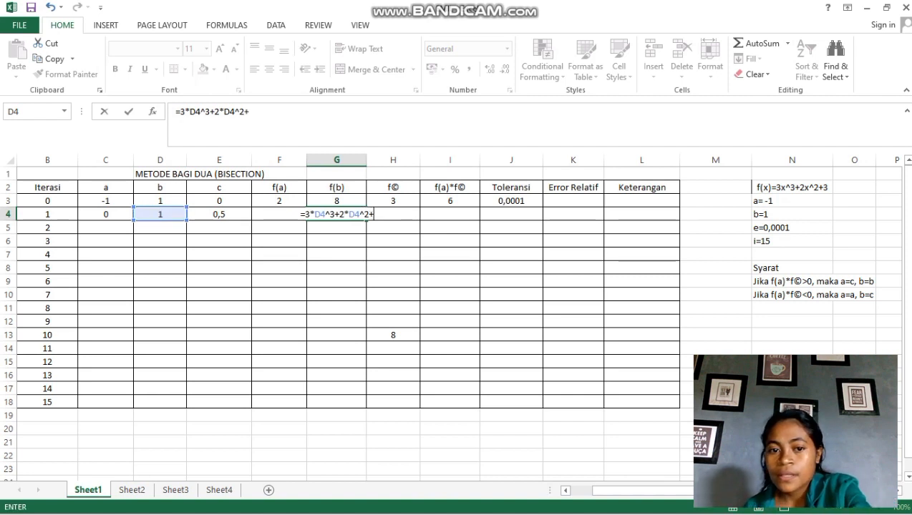
pyautogui.write('3')
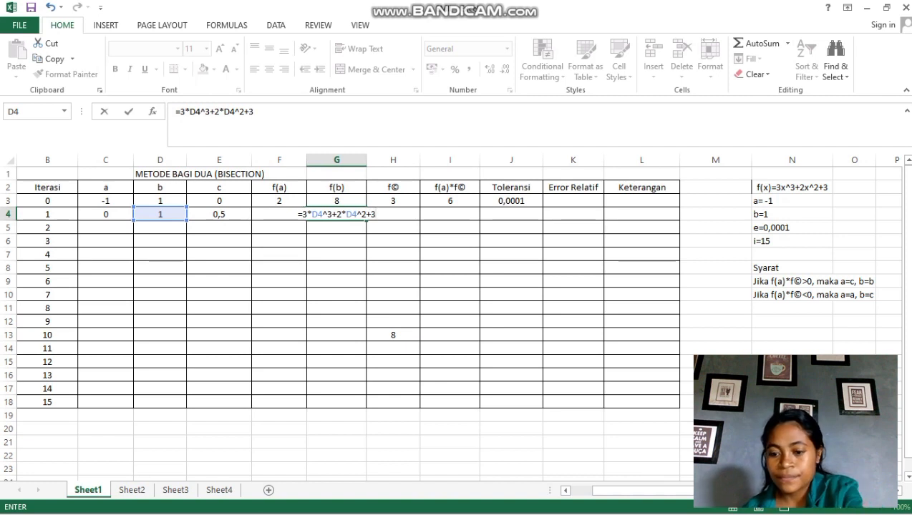
pyautogui.press('Tab')
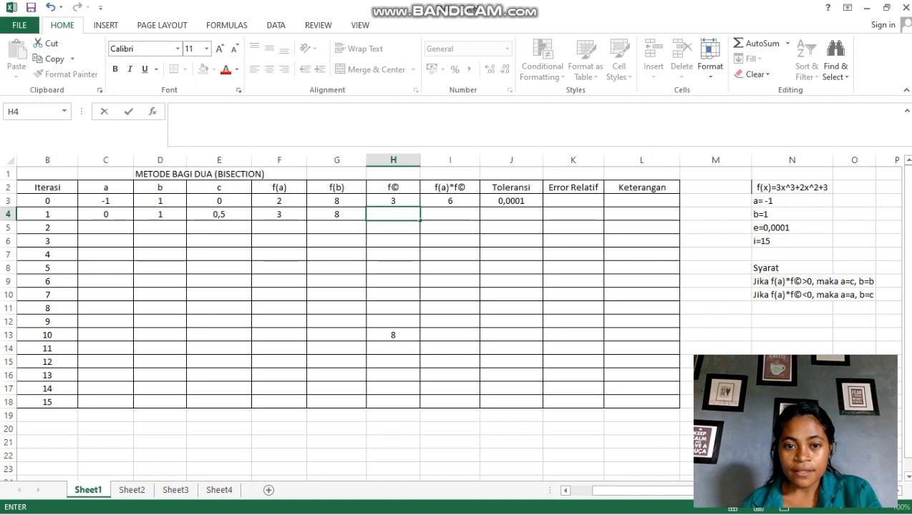
# - Calculate f(c) for iteration 1 in H4 with the formula =3*E4^3+2*E4^2+3
pyautogui.write('=')
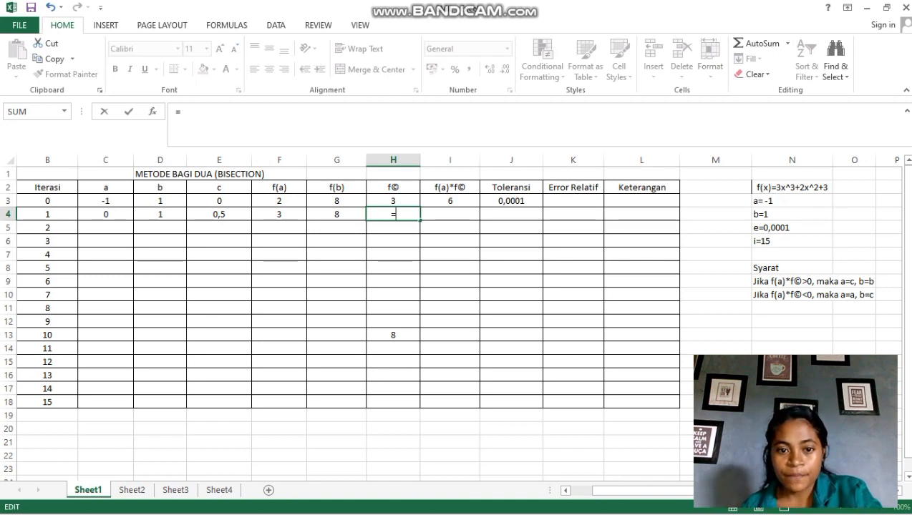
pyautogui.write('3')
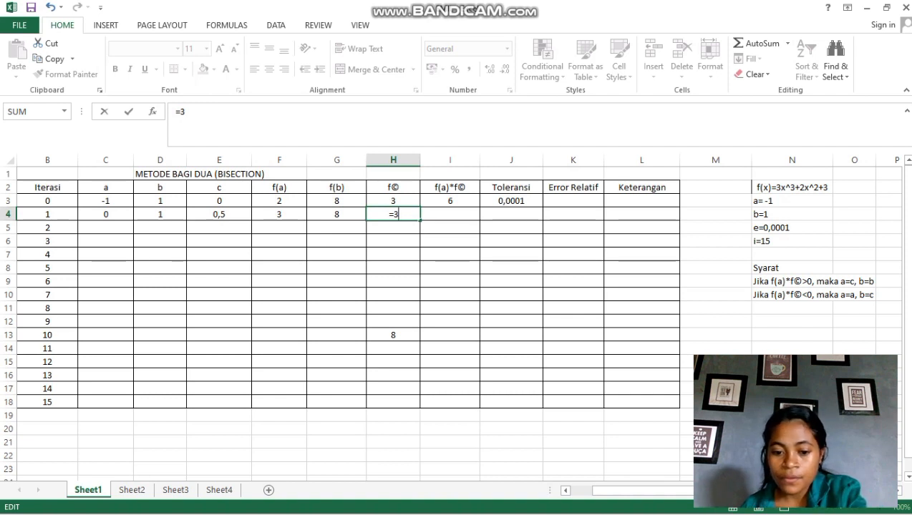
pyautogui.write('*')
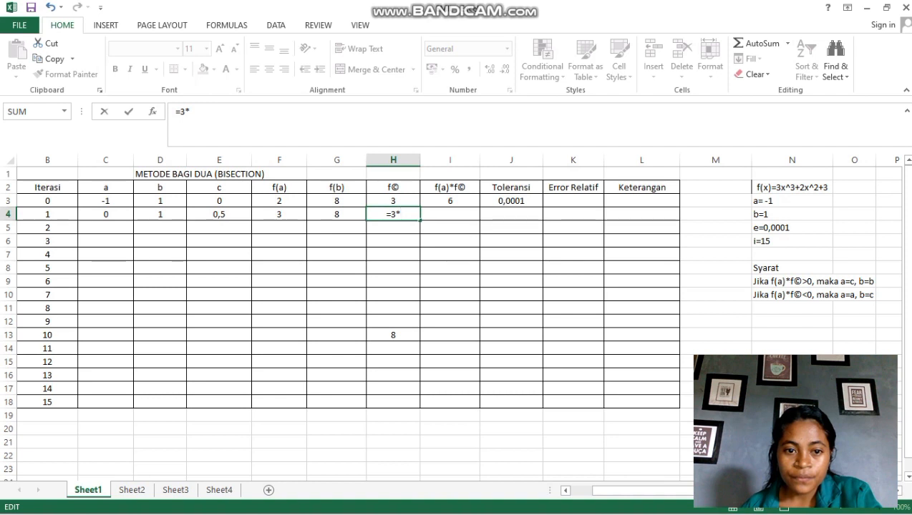
pyautogui.click(219, 214)
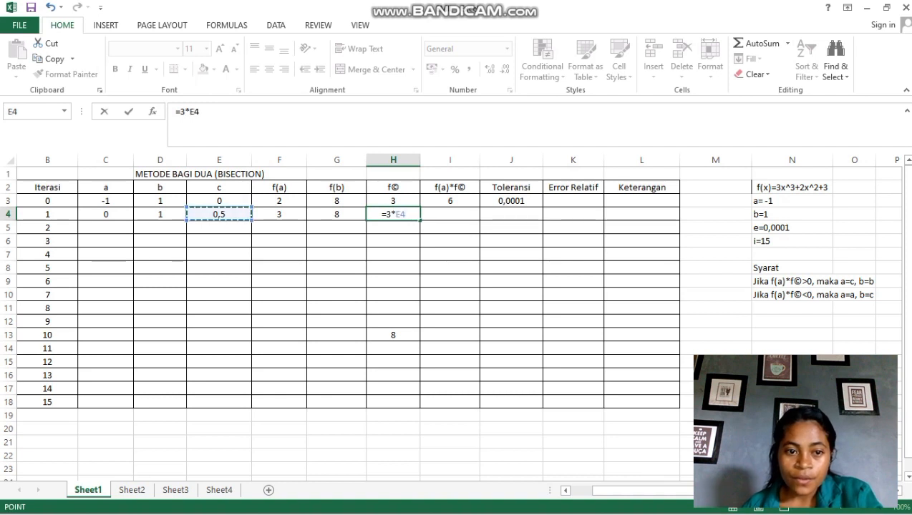
pyautogui.write('^3')
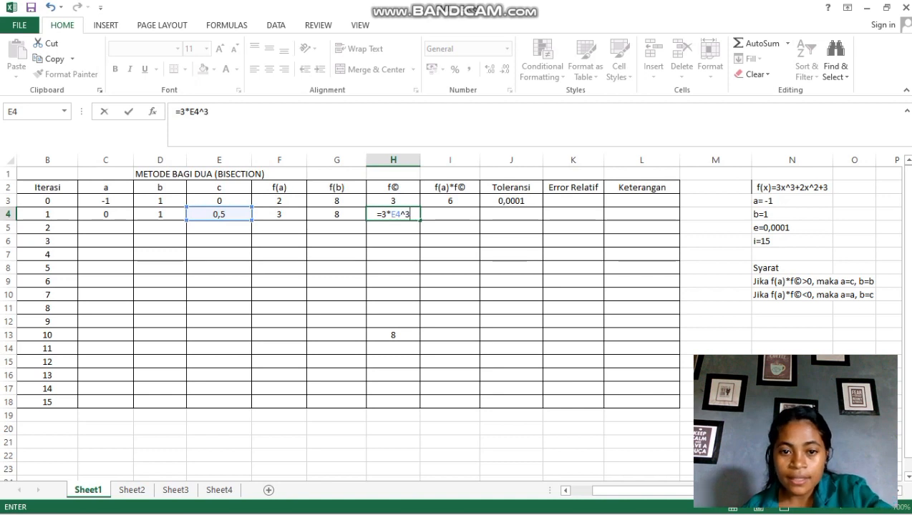
pyautogui.write('+')
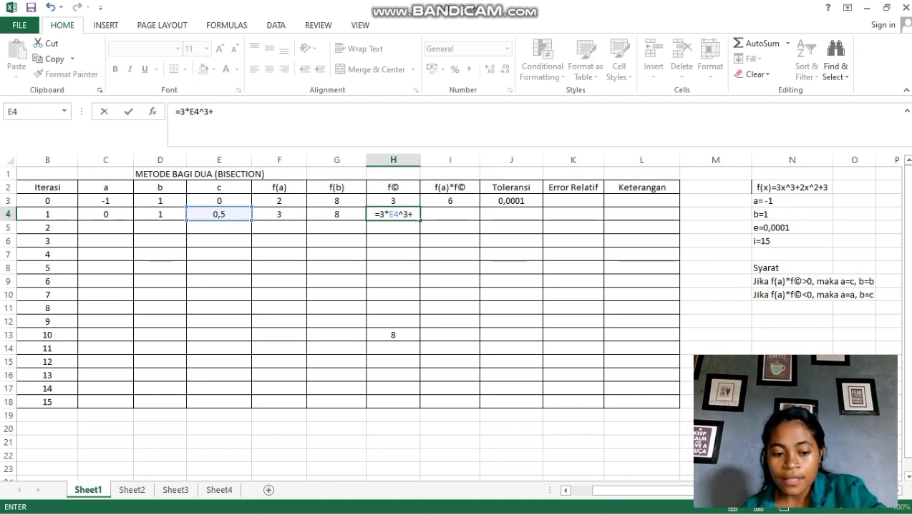
pyautogui.write('2')
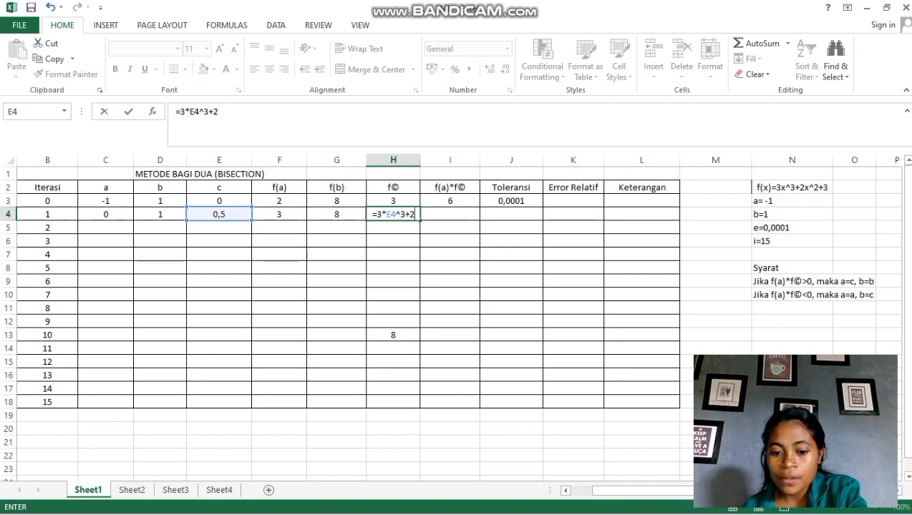
pyautogui.write('*')
pyautogui.click(219, 214)
pyautogui.write('^')
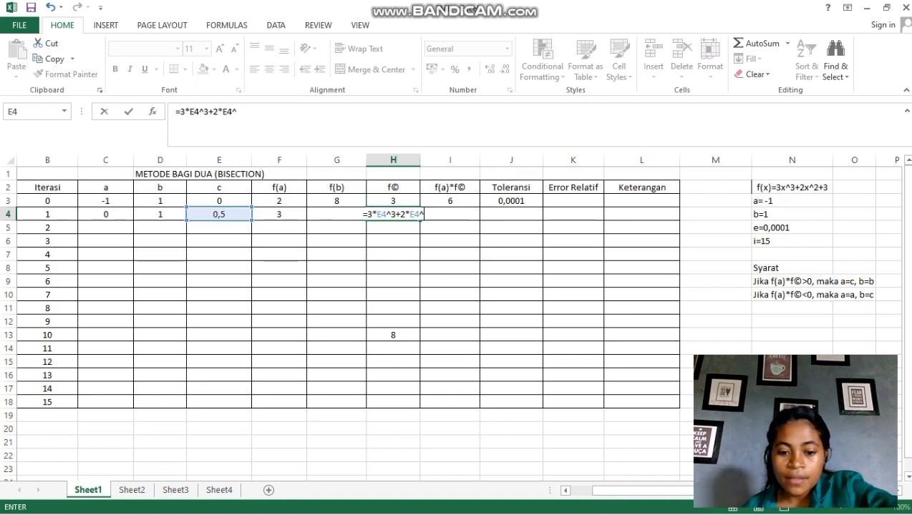
pyautogui.write('2')
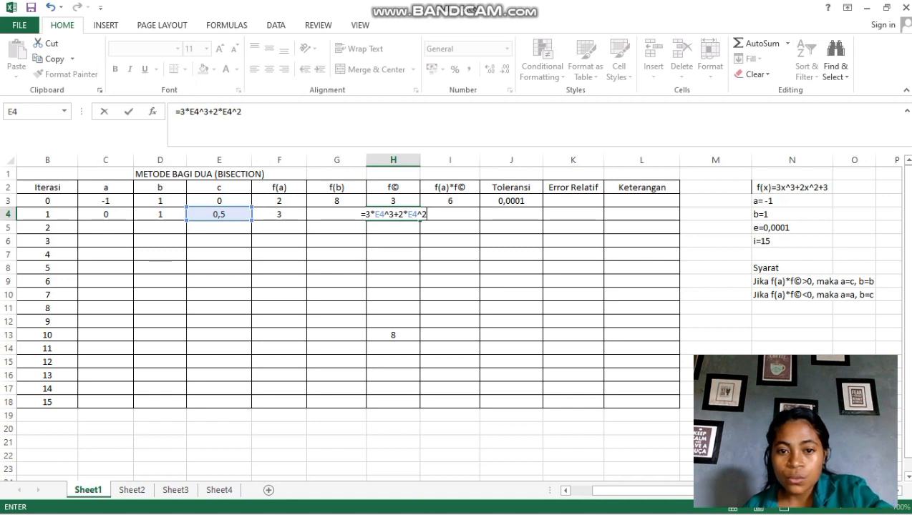
pyautogui.write('+3')
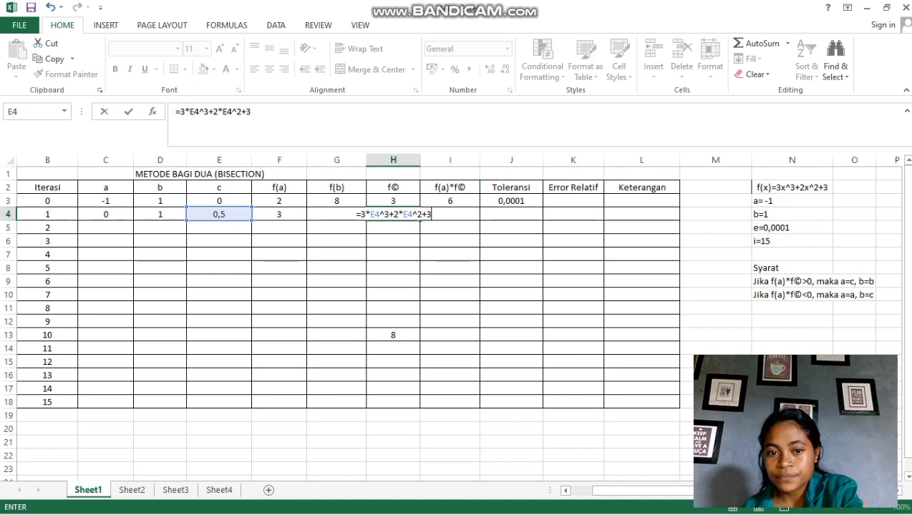
pyautogui.press('Return')
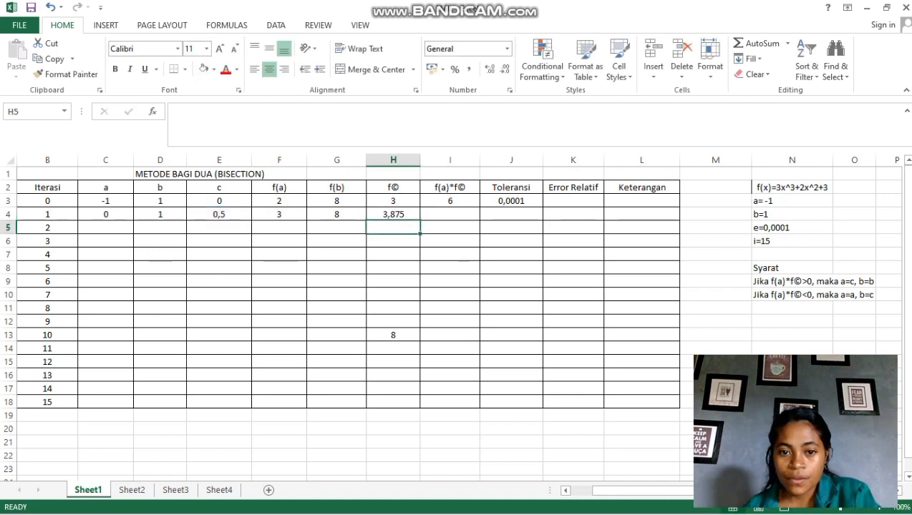
# - Calculate the product f(a)*f(c) for iteration 1 in I4 with the formula =F4*H4
pyautogui.click(449, 214)
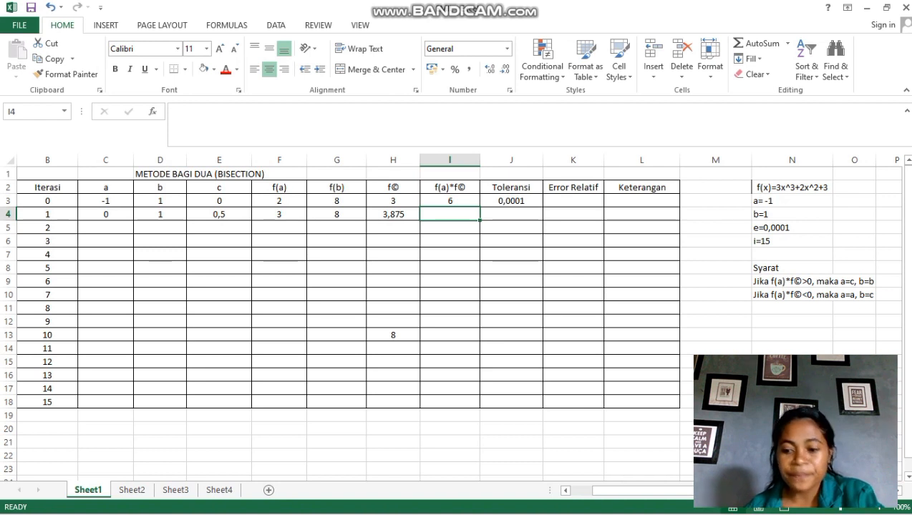
pyautogui.write('=')
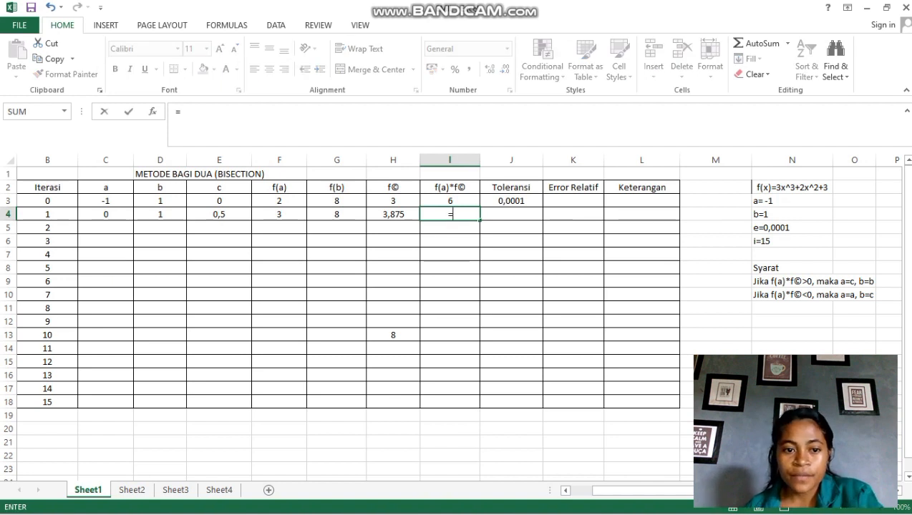
pyautogui.click(279, 214)
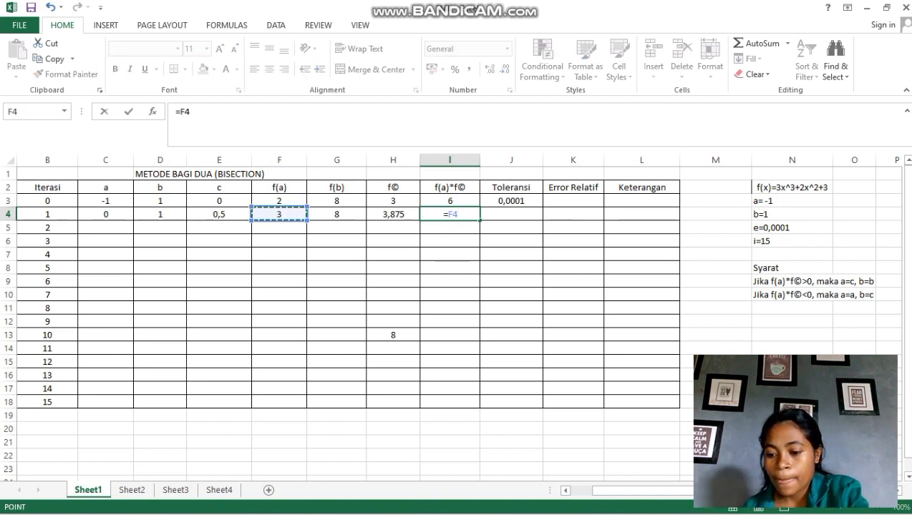
pyautogui.write('*')
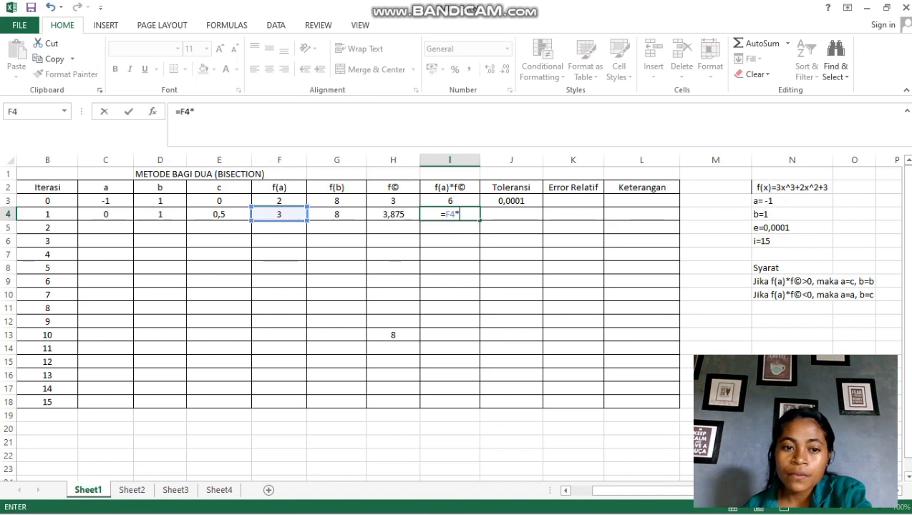
pyautogui.click(393, 214)
pyautogui.press('Return')
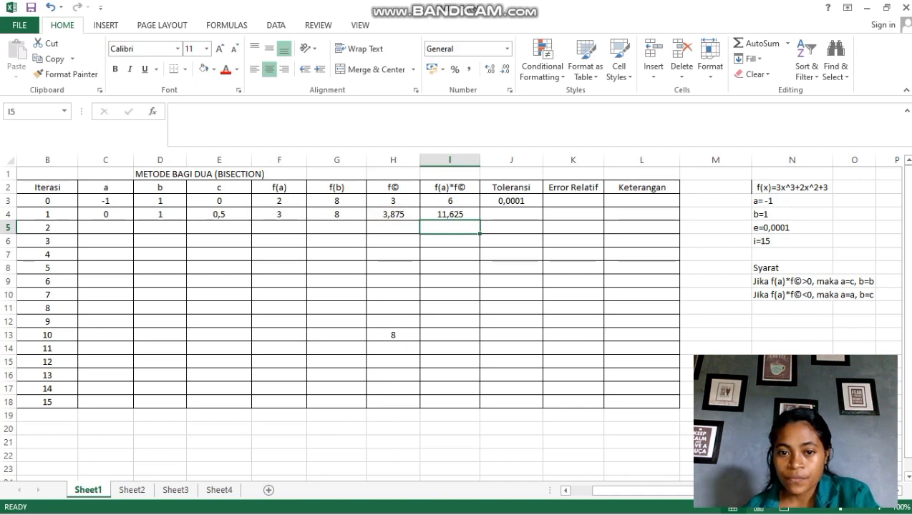
# - Carry the tolerance into iteration 1 by entering the formula =J3 in J4
pyautogui.press('Up')
pyautogui.press('Right')
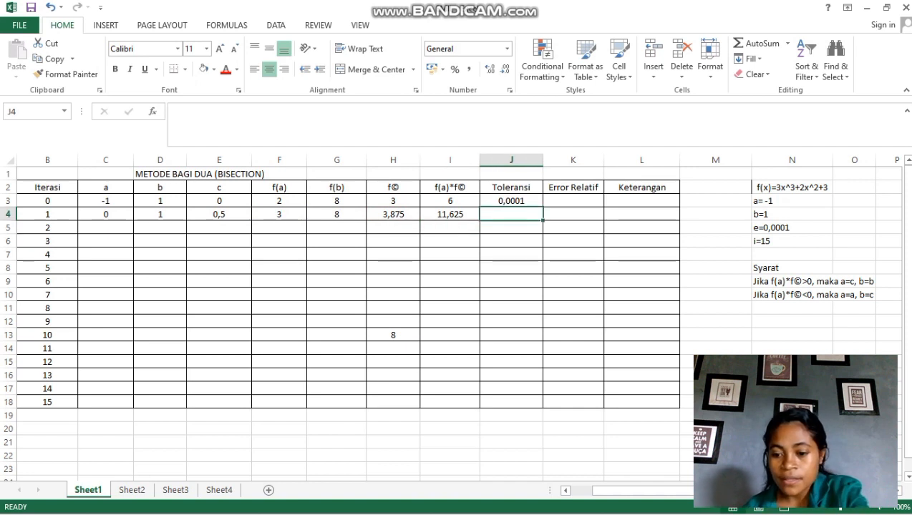
pyautogui.write('=')
pyautogui.press('Up')
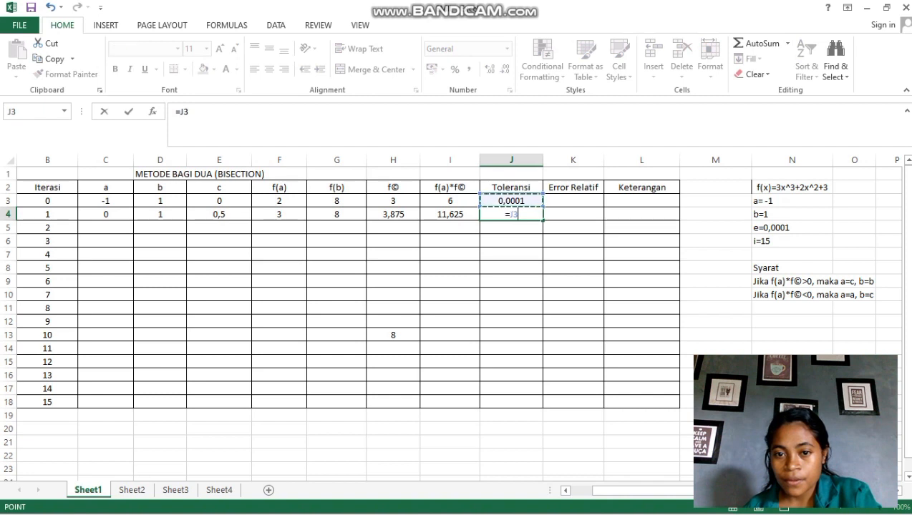
pyautogui.press('Return')
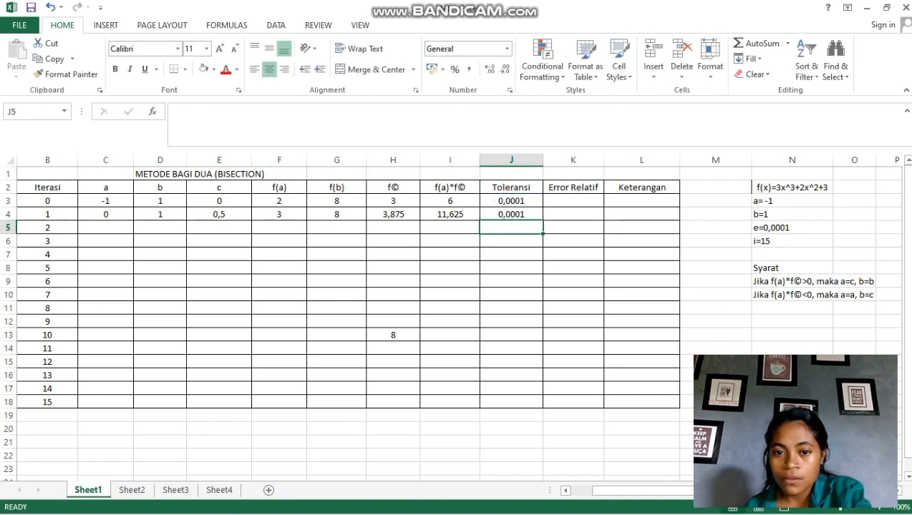
# - Calculate the relative error for iteration 1 in K4 with the formula =ABS(E4-E3)/E4
pyautogui.press('Up')
pyautogui.press('Right')
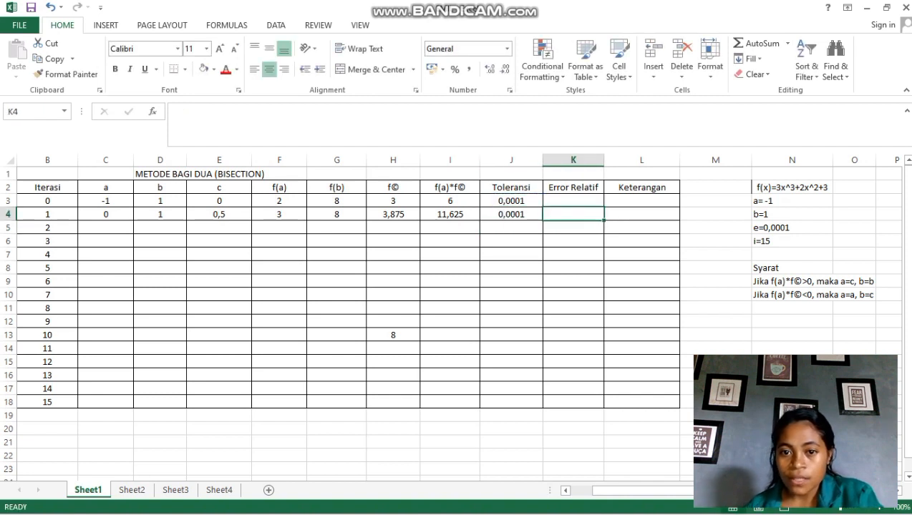
pyautogui.write('=')
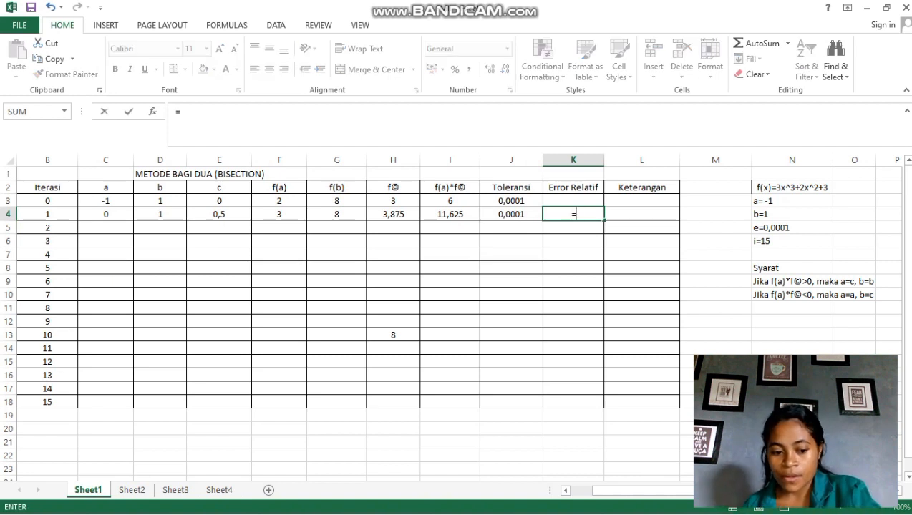
pyautogui.write('abs')
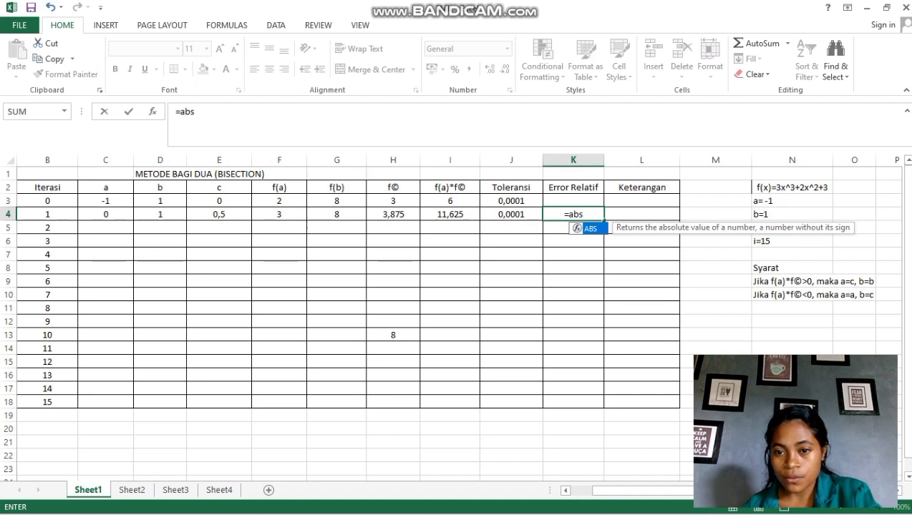
pyautogui.press('Tab')
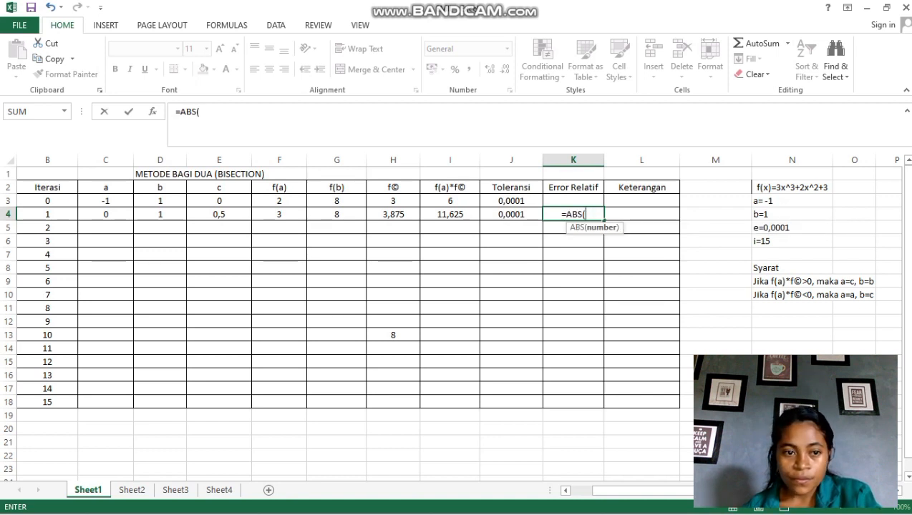
pyautogui.click(219, 214)
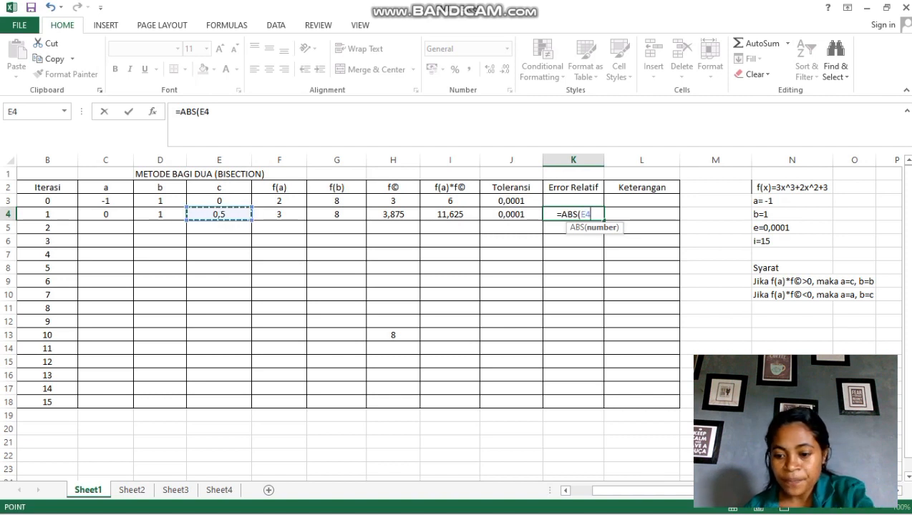
pyautogui.write('-')
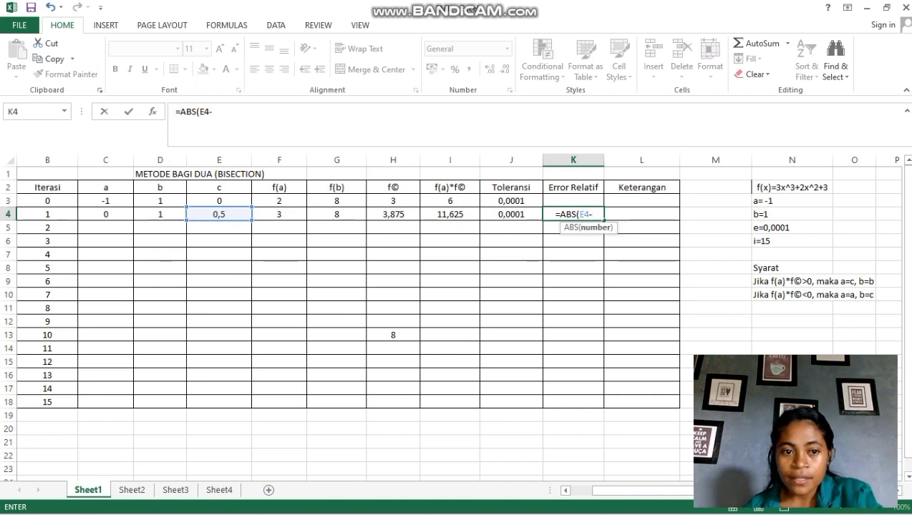
pyautogui.click(219, 200)
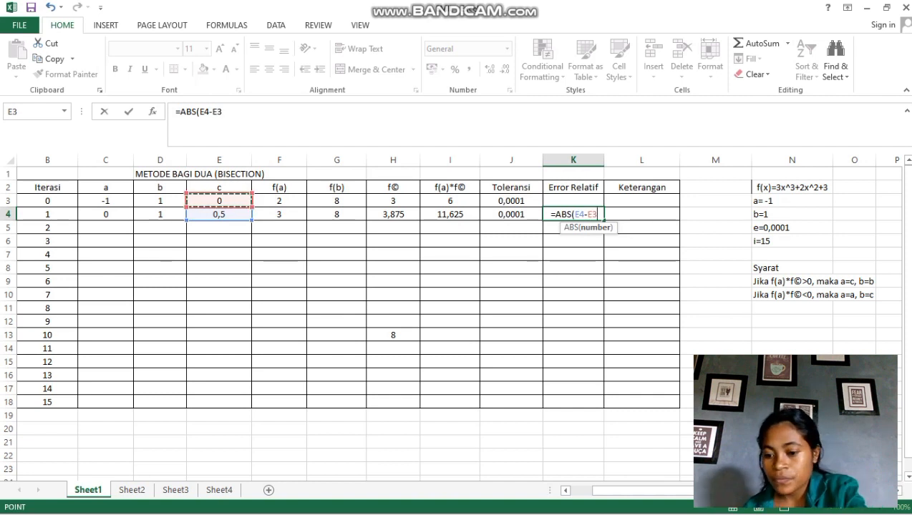
pyautogui.write(')/')
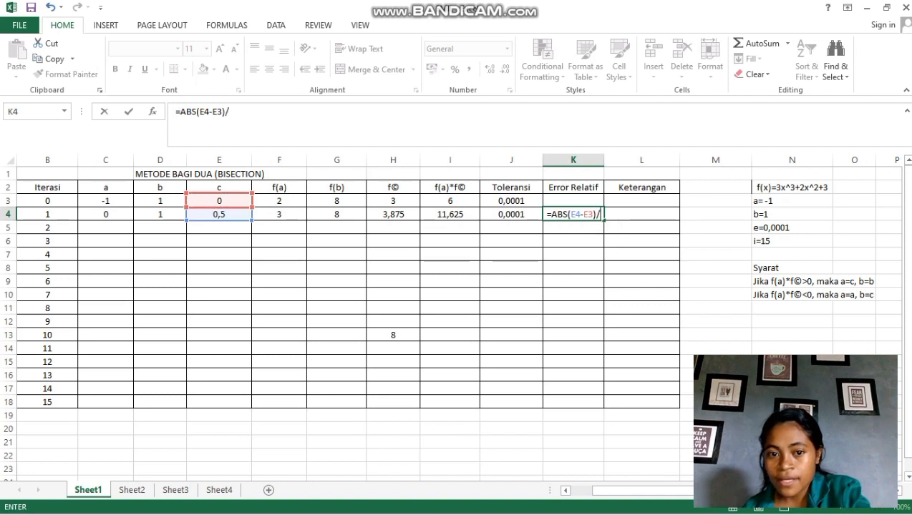
pyautogui.click(219, 214)
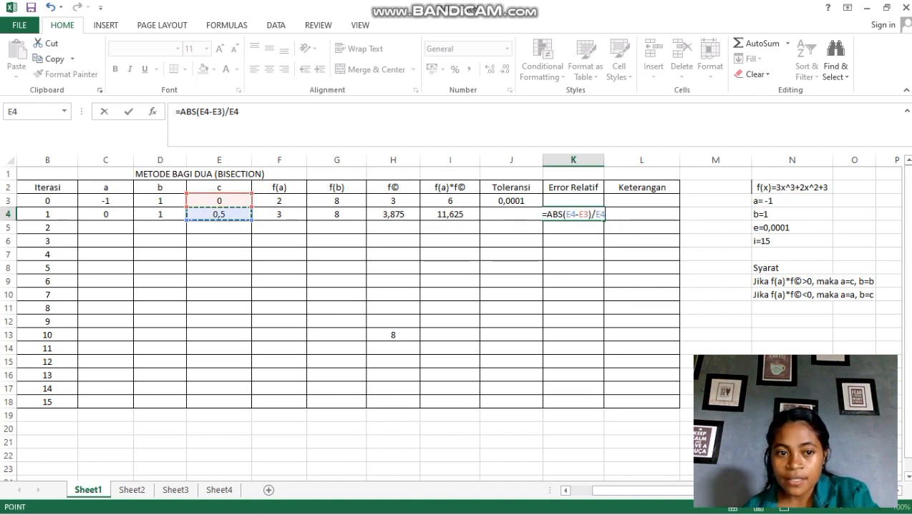
pyautogui.press('Return')
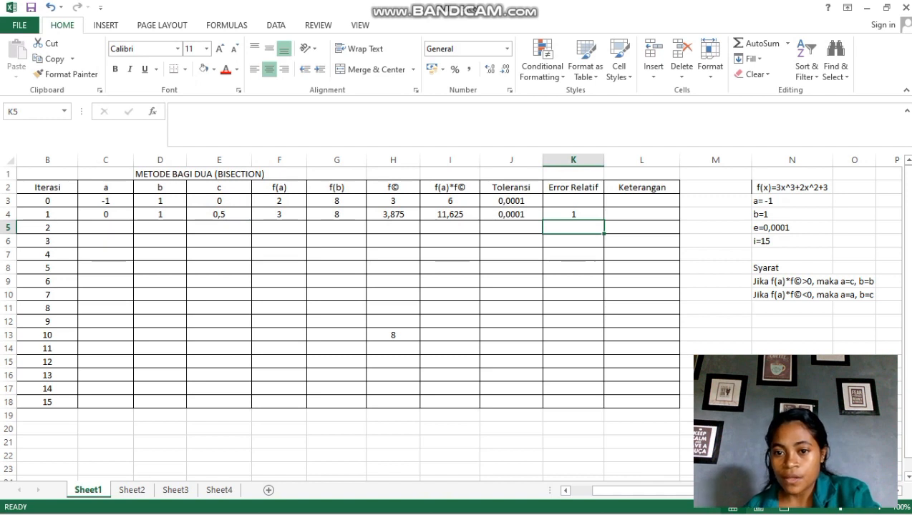
# - Add the stopping check for iteration 1 in L4 with the formula =IF(K4>J4;0;1)
pyautogui.click(642, 214)
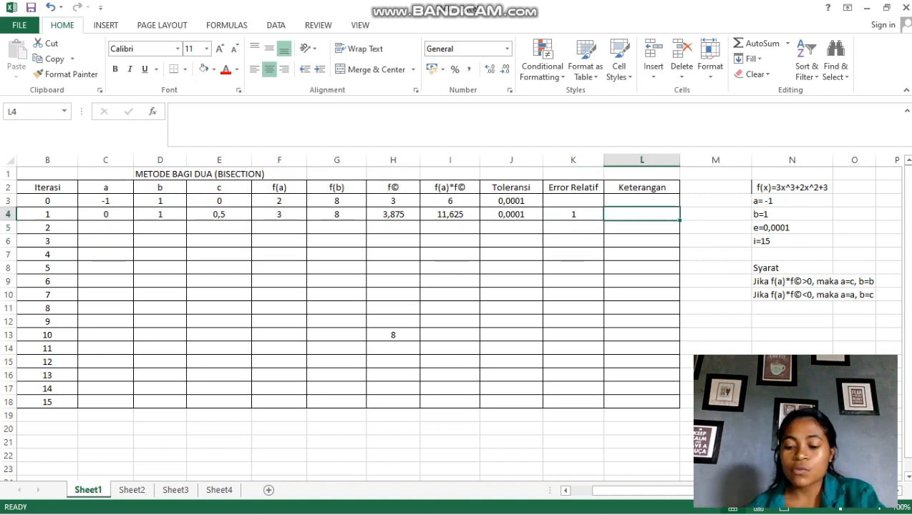
pyautogui.write('=')
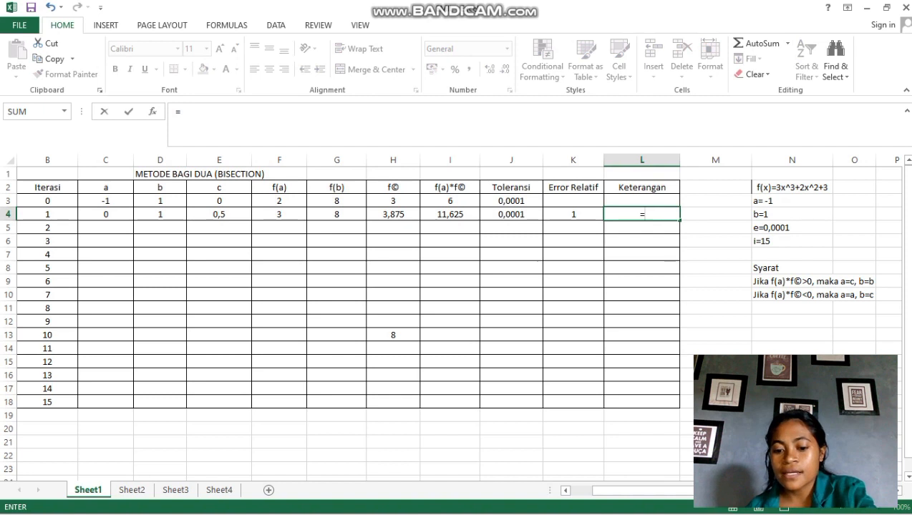
pyautogui.write('if')
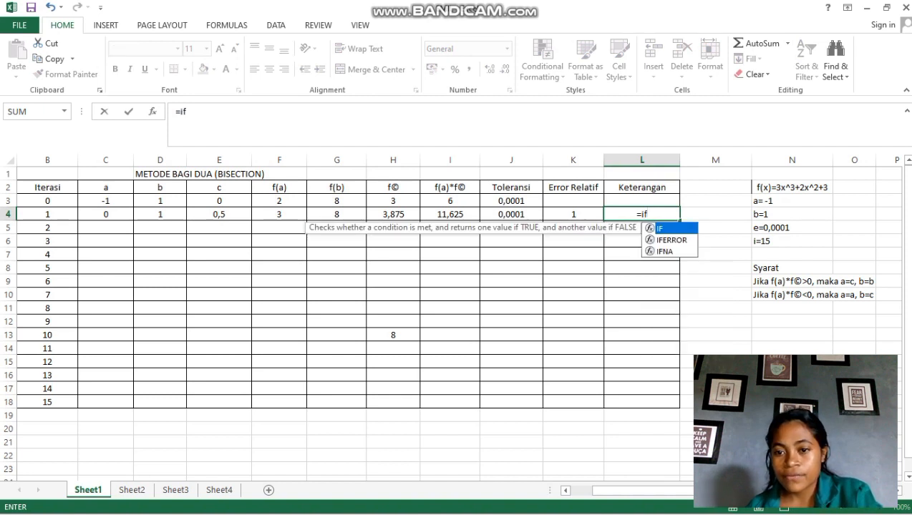
pyautogui.press('Tab')
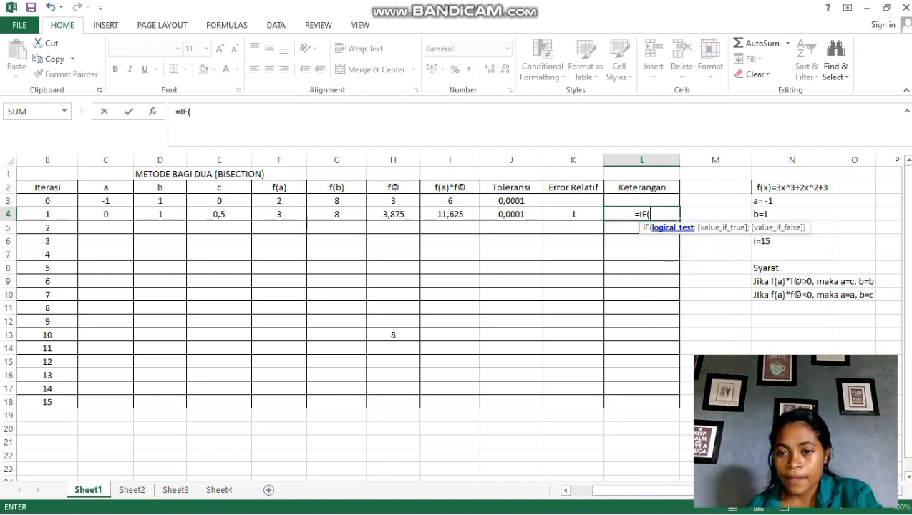
pyautogui.click(573, 215)
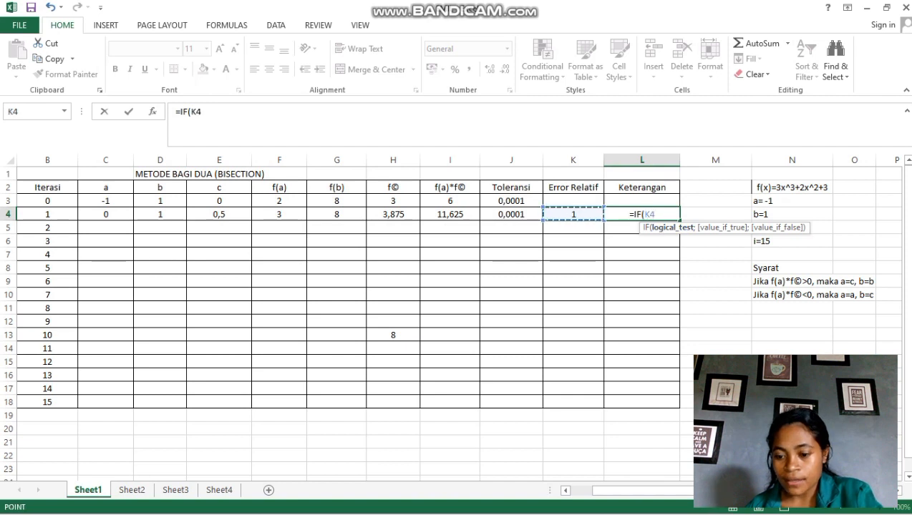
pyautogui.write('>')
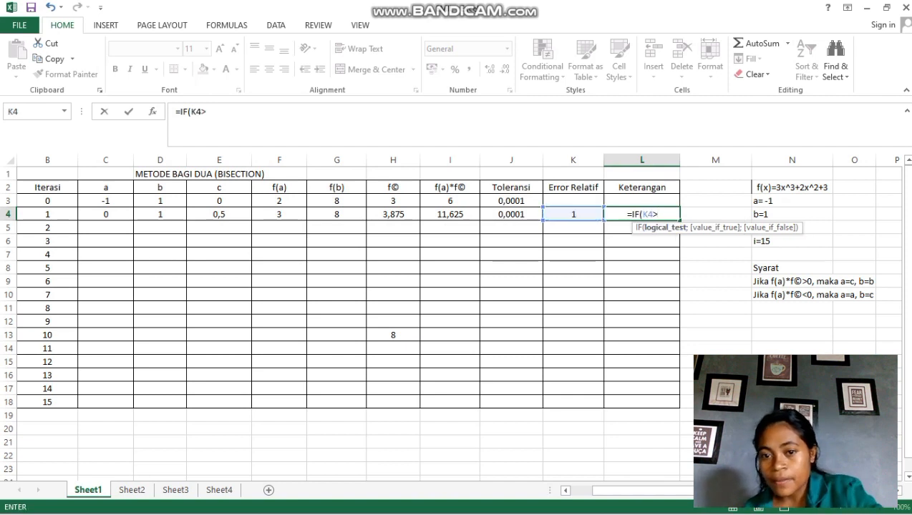
pyautogui.click(511, 215)
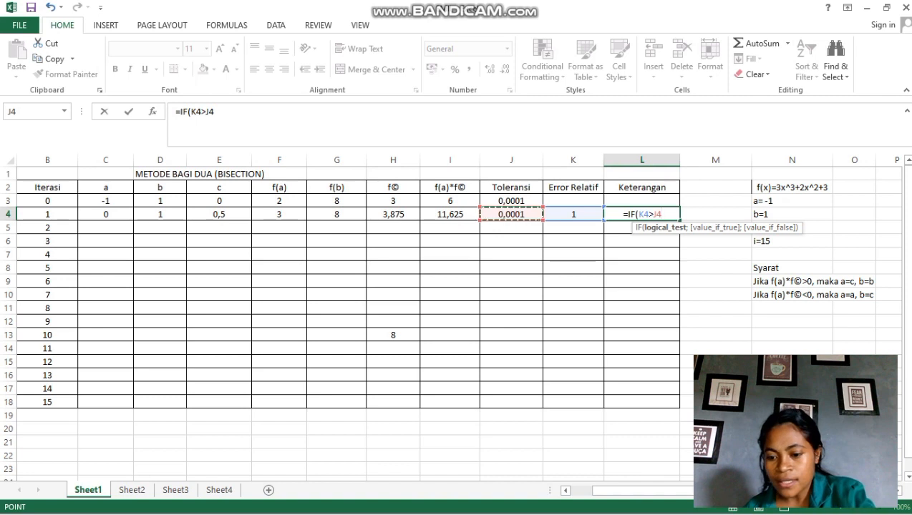
pyautogui.write(';0')
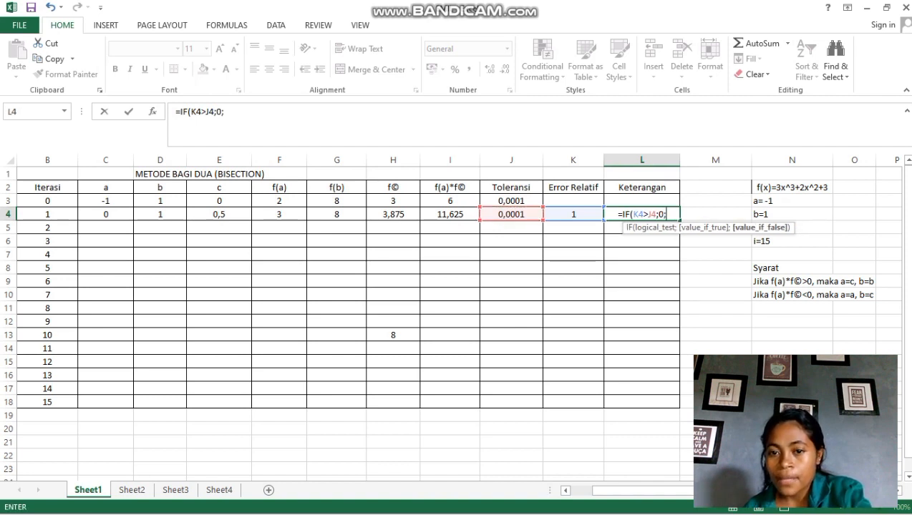
pyautogui.write(';1')
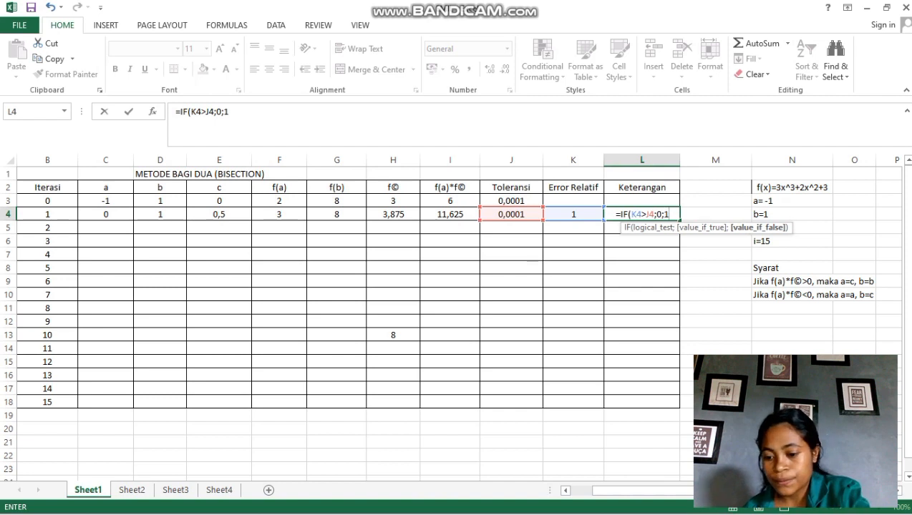
pyautogui.write(')')
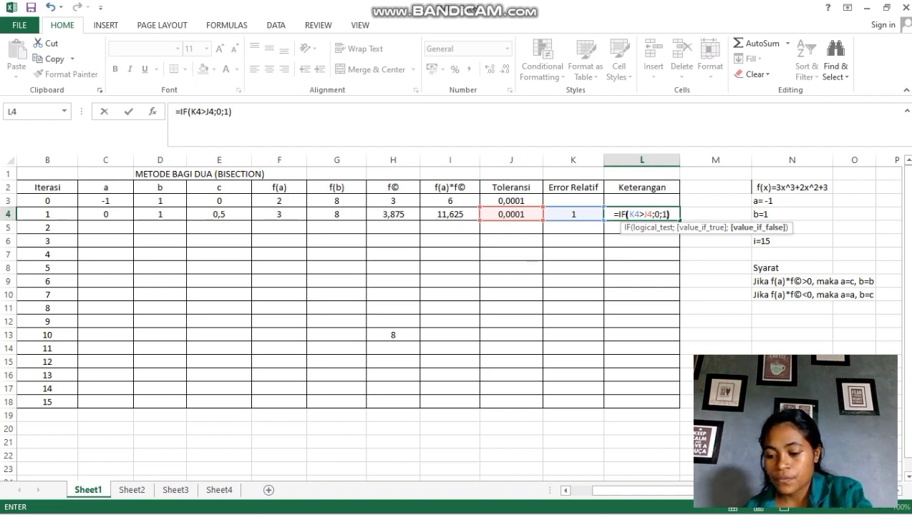
pyautogui.press('Return')
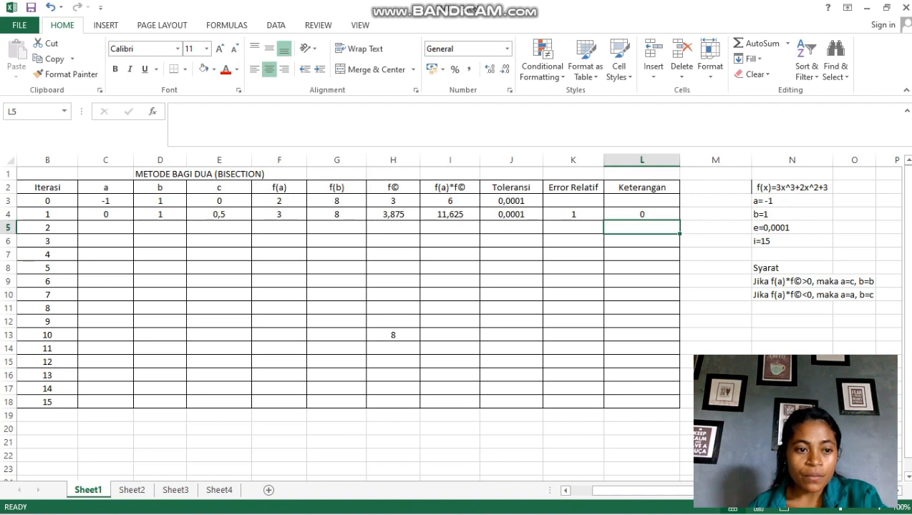
# - Fill the iteration 1 row B4:L4 down through row 18 to complete the table to iteration 15
pyautogui.click(106, 214)
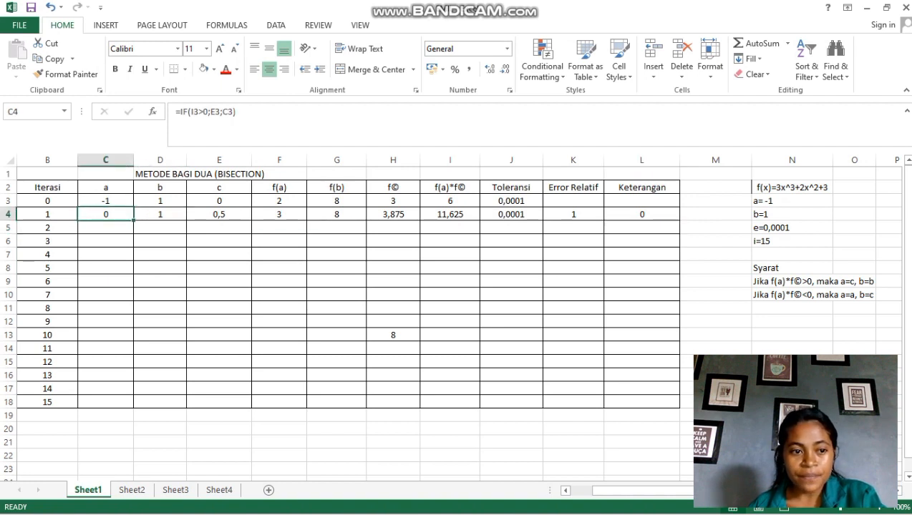
pyautogui.click(47, 214)
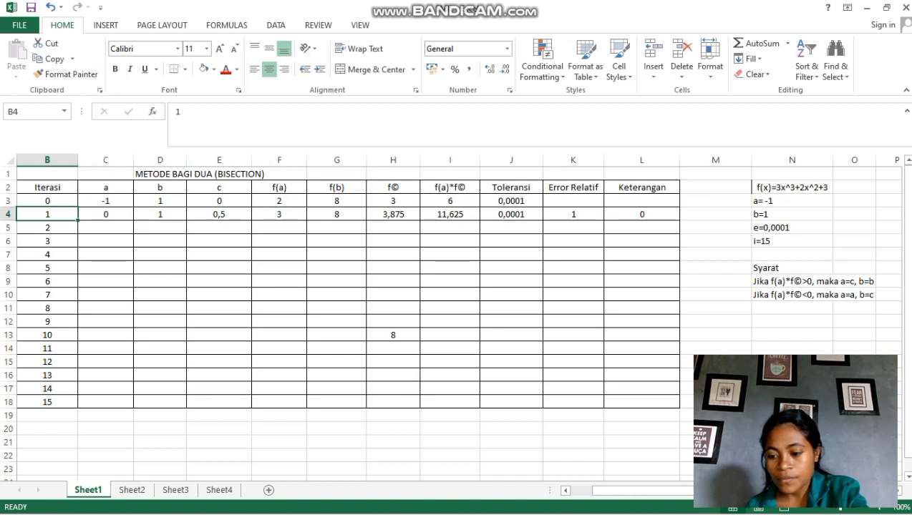
pyautogui.moveTo(47, 214); pyautogui.dragTo(642, 214)
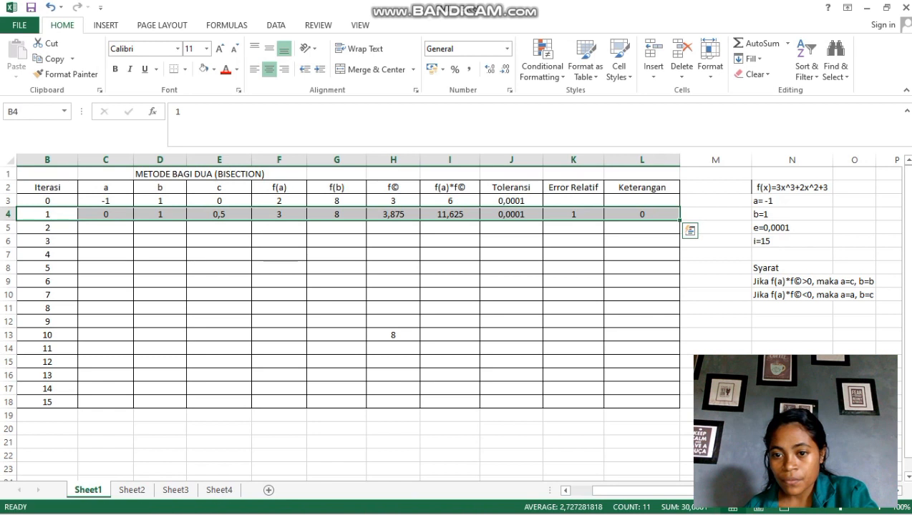
pyautogui.moveTo(680, 221); pyautogui.dragTo(681, 245)
pyautogui.moveTo(679, 263); pyautogui.dragTo(681, 411)
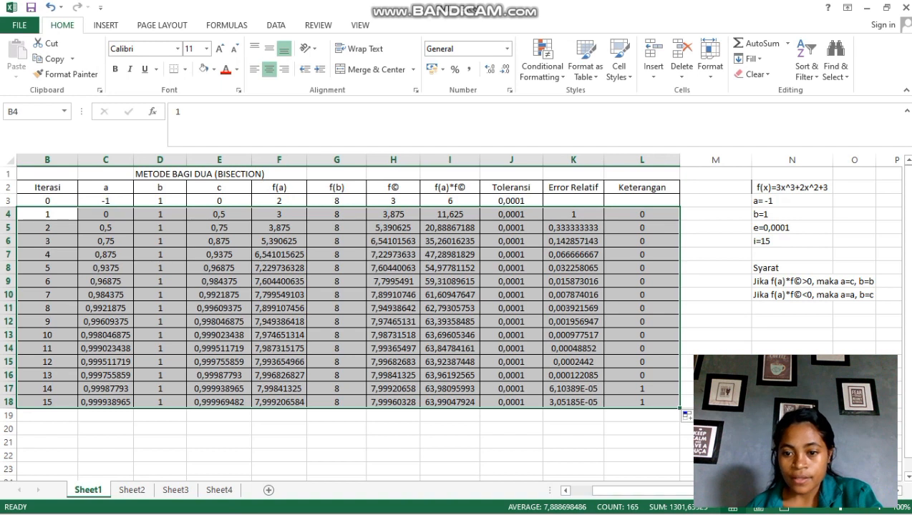
# - Highlight the c value of iteration 14 in E17 with a yellow fill
pyautogui.click(642, 362)
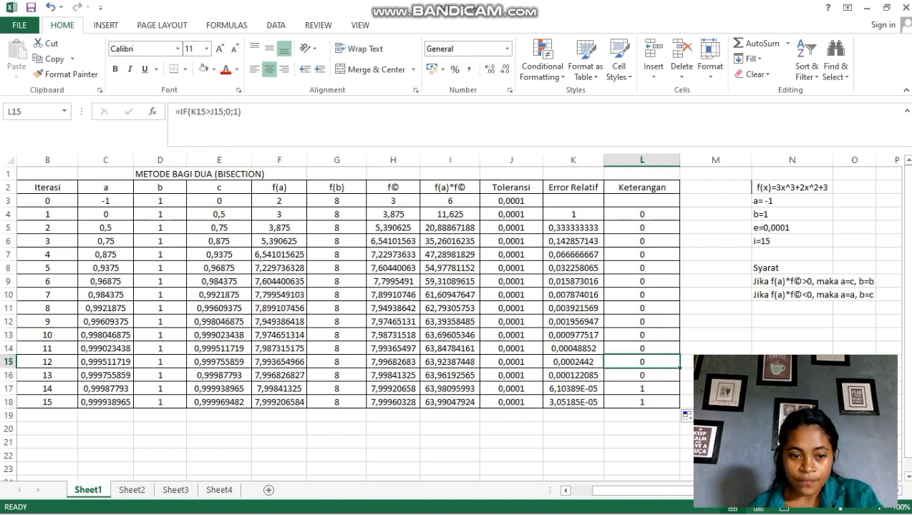
pyautogui.click(219, 389)
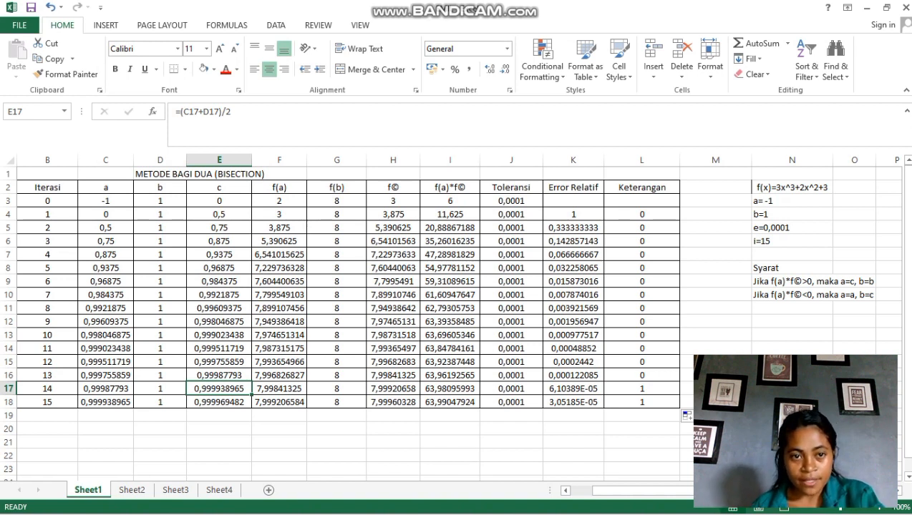
pyautogui.click(214, 70)
pyautogui.click(237, 165)
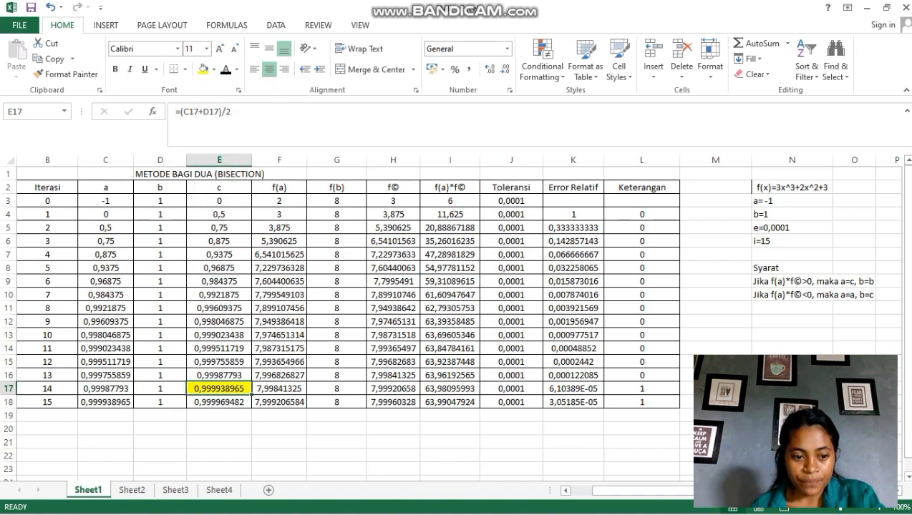
# - Enter the conclusion label "Jadi akar persamaanya" in C20 below the table
pyautogui.click(106, 429)
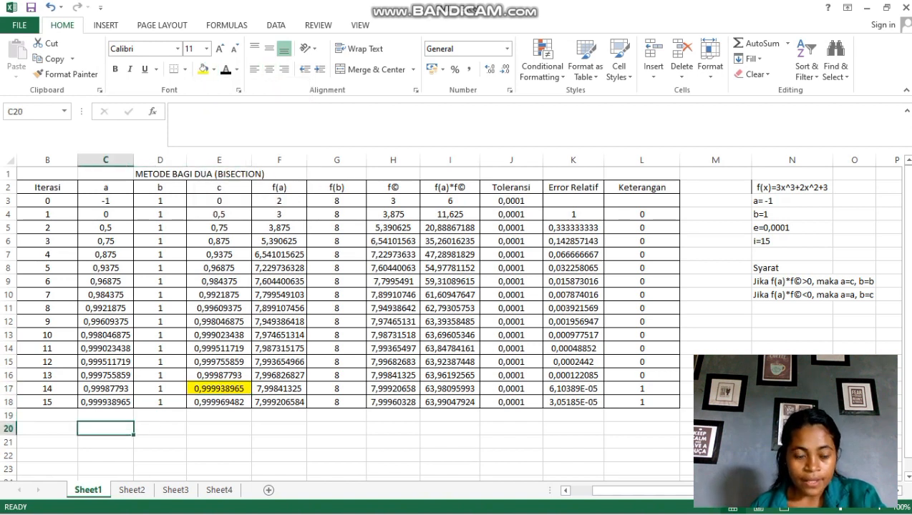
pyautogui.press('capslock')
pyautogui.write('J')
pyautogui.press('capslock')
pyautogui.write('a')
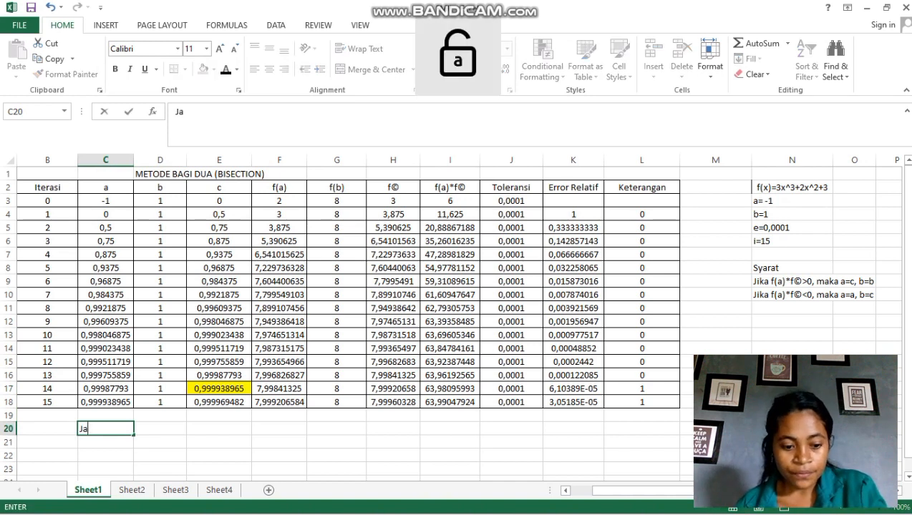
pyautogui.write('di ')
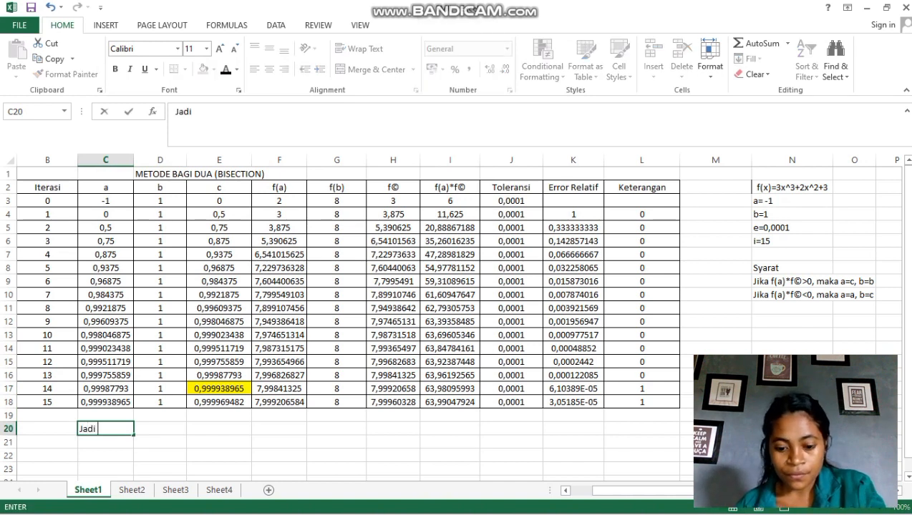
pyautogui.write('aka')
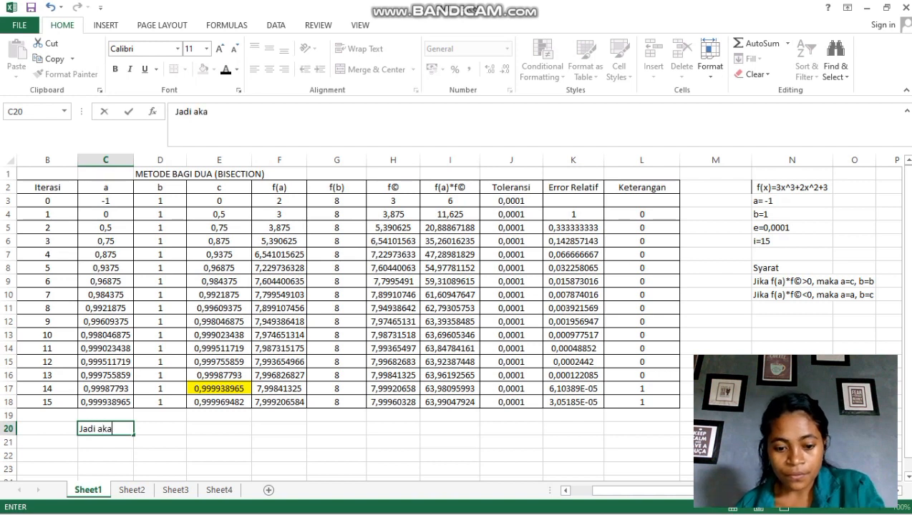
pyautogui.write('r p')
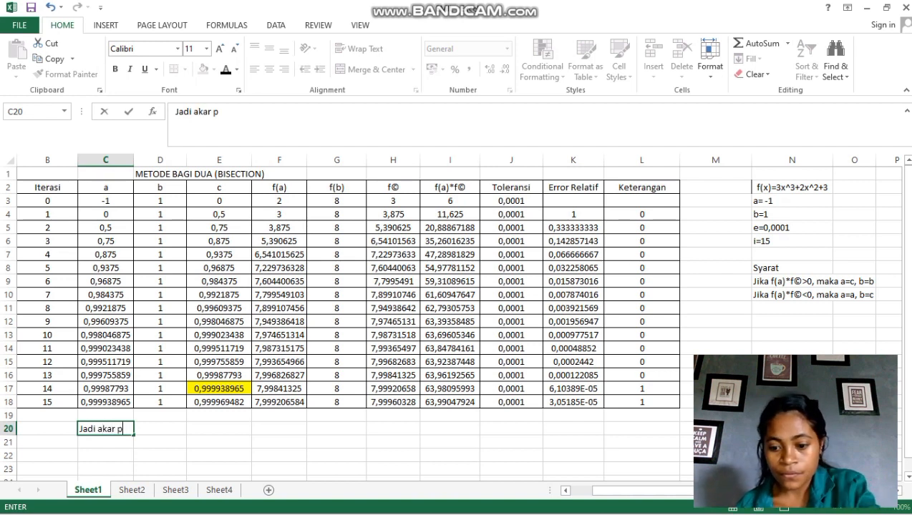
pyautogui.write('ersa')
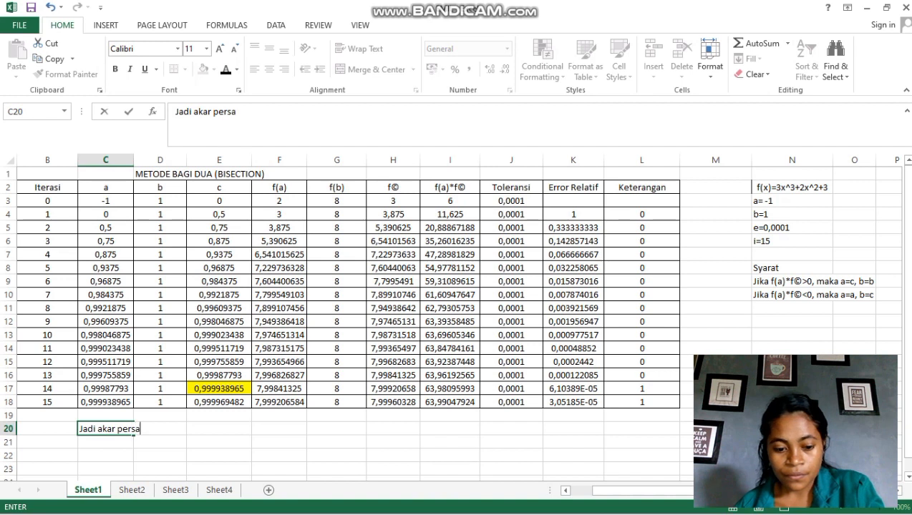
pyautogui.write('maanya')
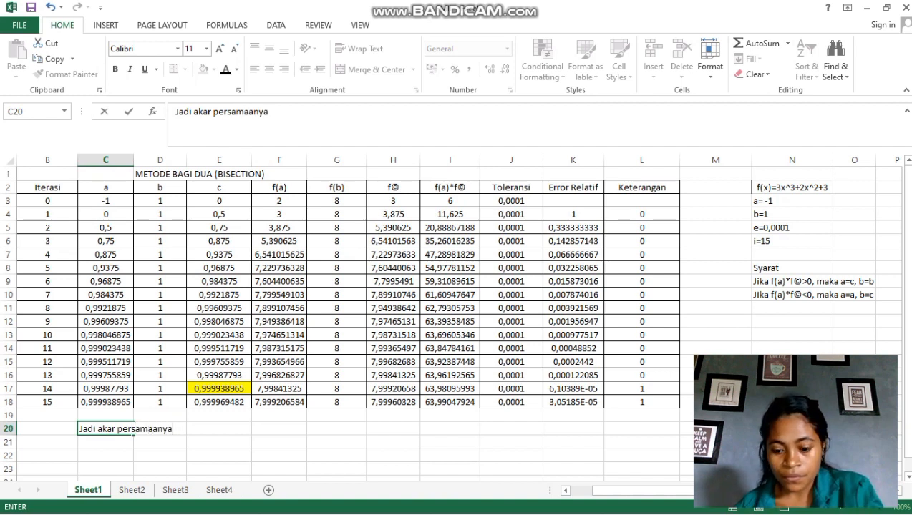
pyautogui.hotkey('ctrl', 'Return')
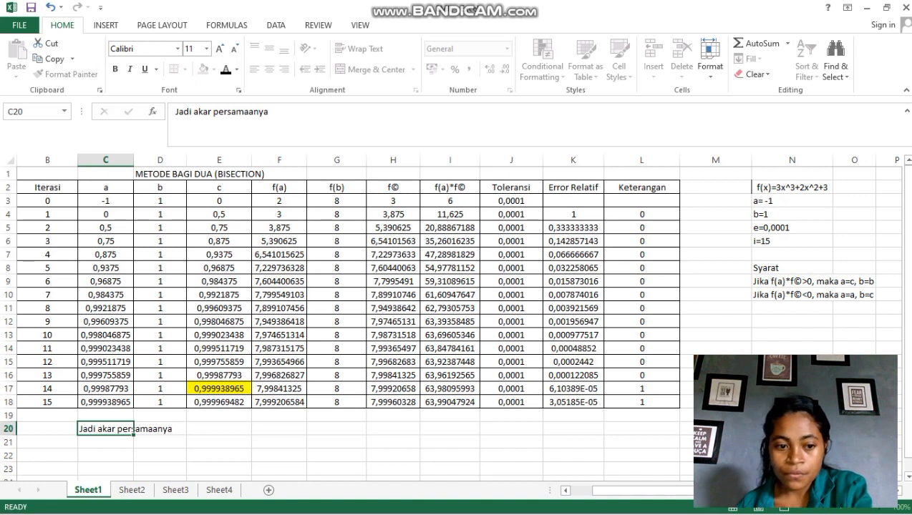
# - Show the root beside the conclusion label by entering the formula =E17 in E20
pyautogui.press('Right')
pyautogui.press('Right')
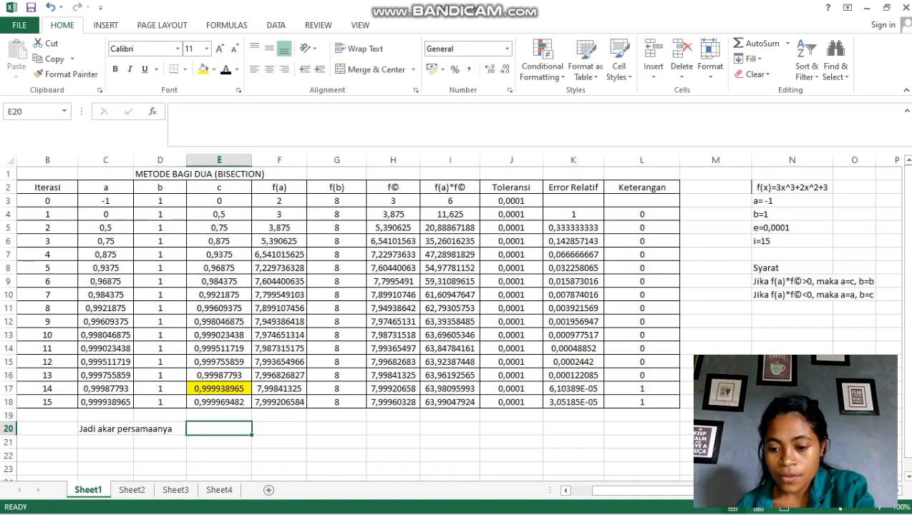
pyautogui.write('=')
pyautogui.press('Up')
pyautogui.press('Up')
pyautogui.press('Up')
pyautogui.press('Return')
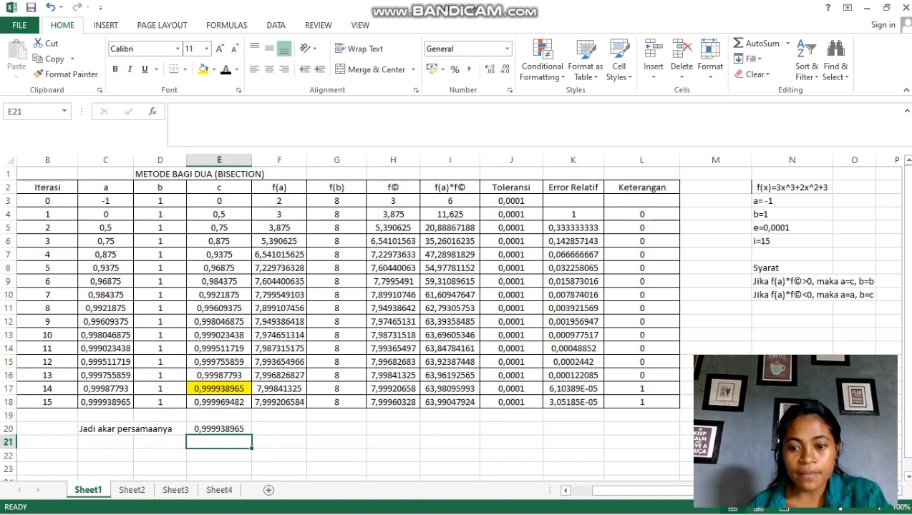
# - On Sheet2, number the Iterasi column from 0 to 15 in B3:B18 by extending the series 0, 1
pyautogui.hotkey('ctrl', 'pagedown')
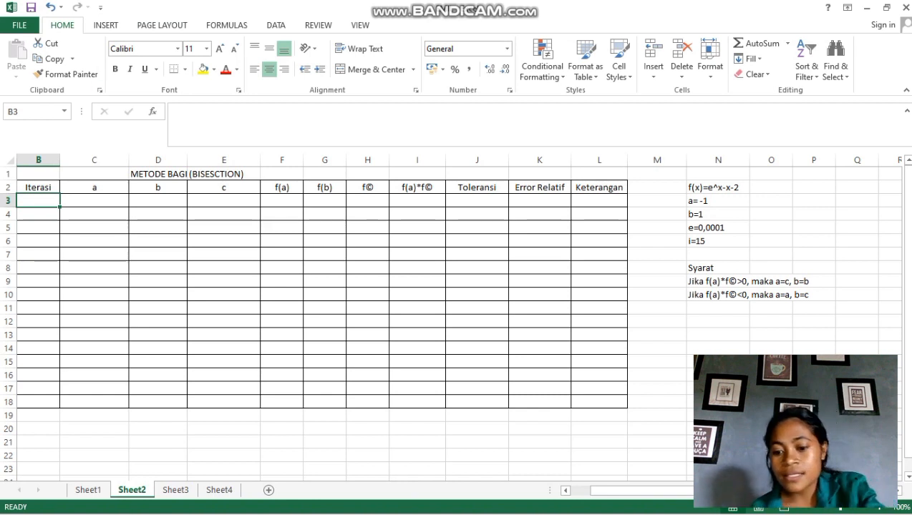
pyautogui.write('0')
pyautogui.press('Return')
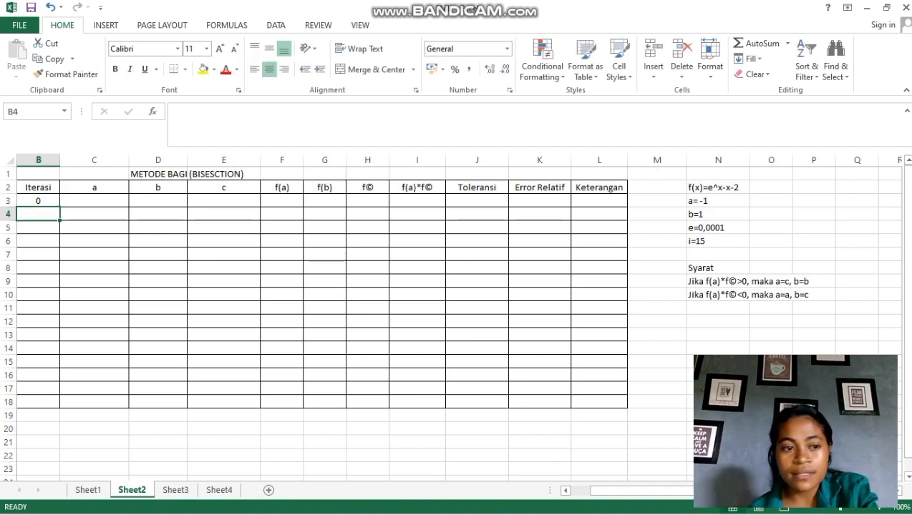
pyautogui.write('1')
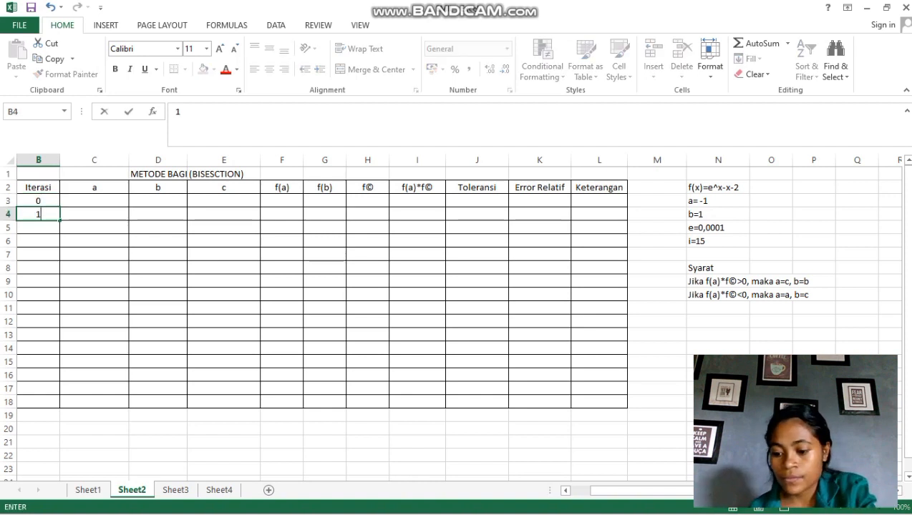
pyautogui.hotkey('shift', 'Up')
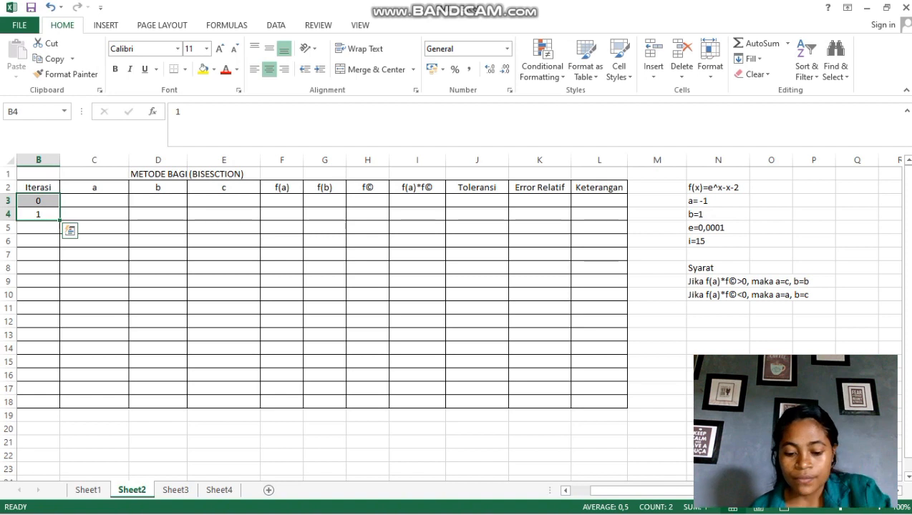
pyautogui.moveTo(60, 221); pyautogui.dragTo(60, 221)
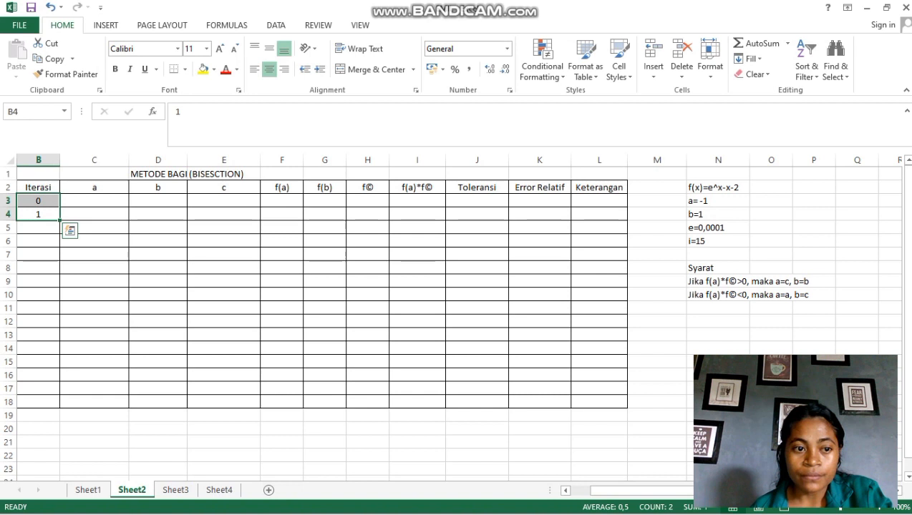
pyautogui.moveTo(60, 220); pyautogui.dragTo(61, 402)
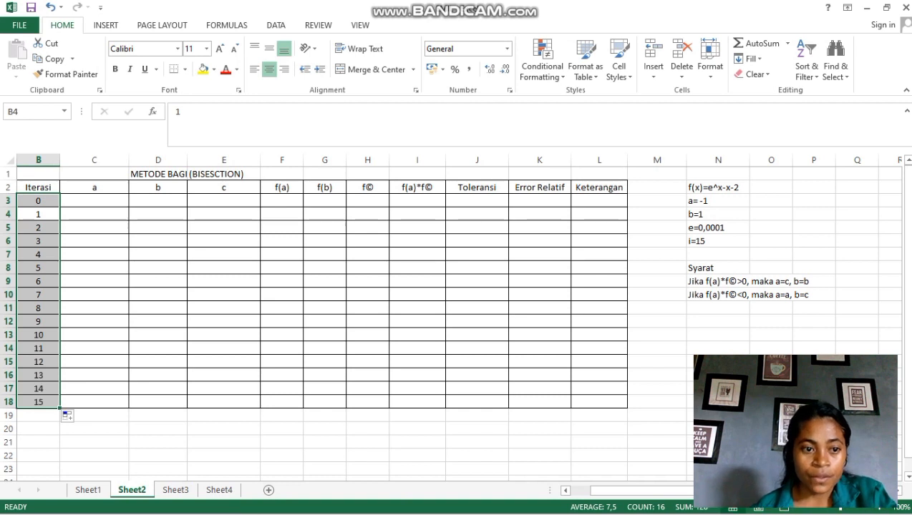
pyautogui.click(94, 201)
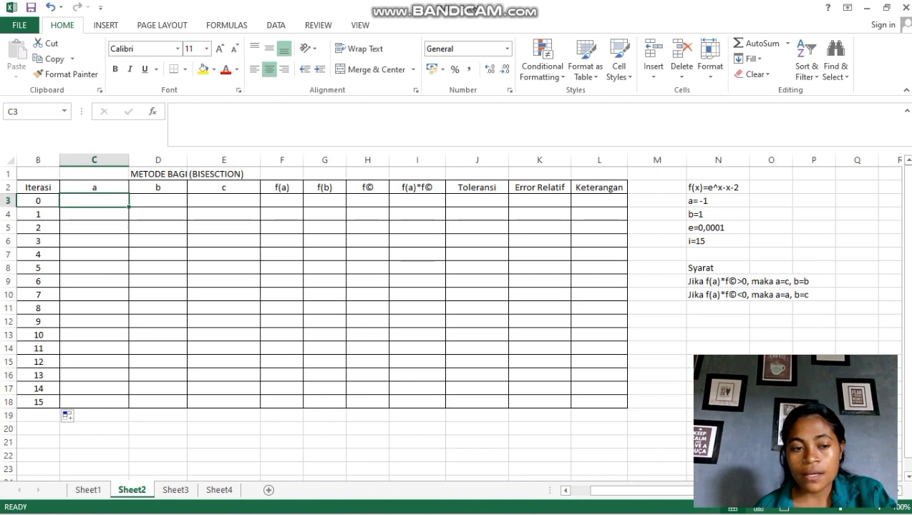
# - Enter the starting interval for iteration 0, with a = -1 in C3 and b = 1 in D3
pyautogui.write('-1')
pyautogui.press('Tab')
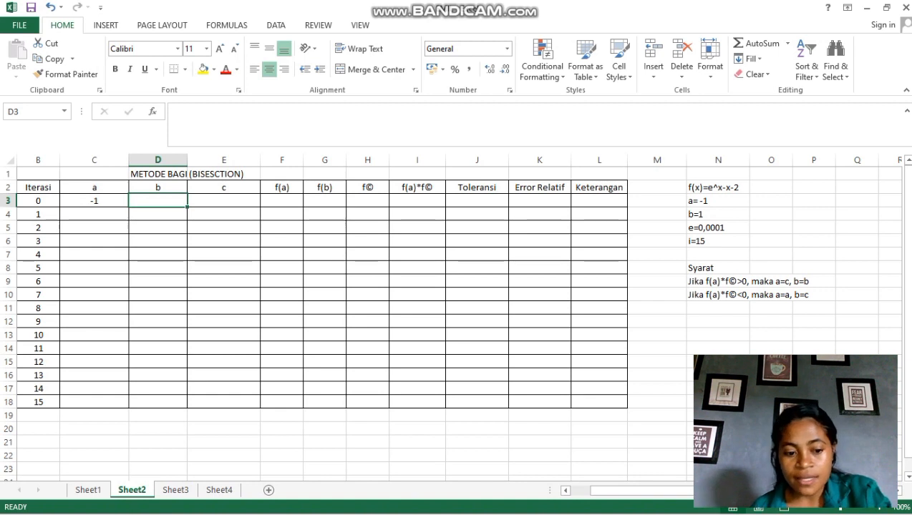
pyautogui.write('1')
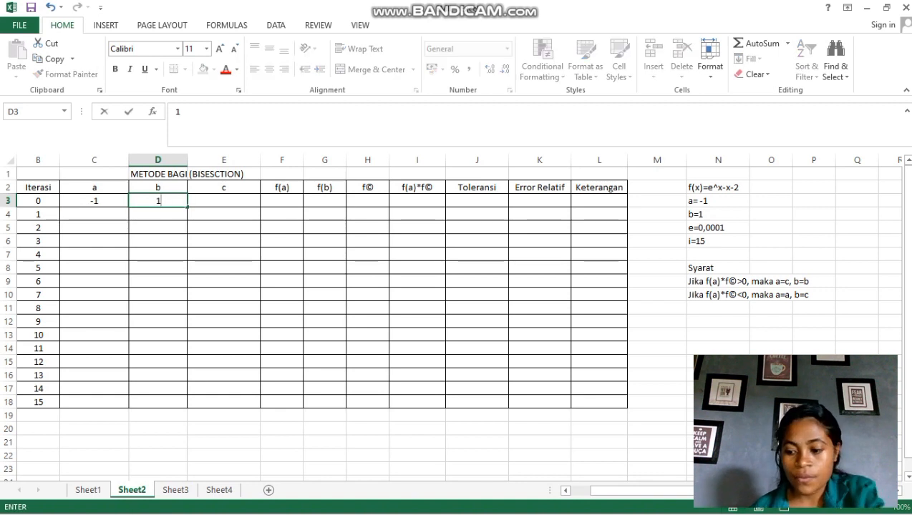
pyautogui.press('Tab')
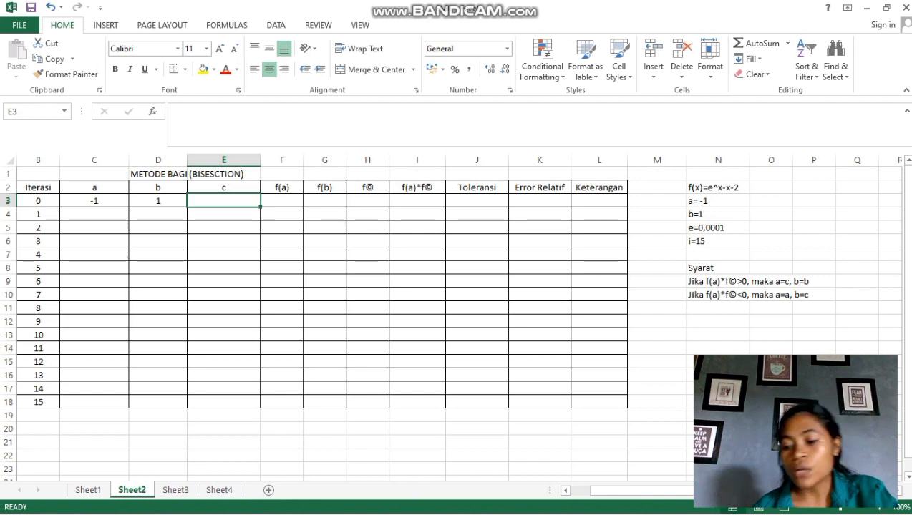
# - Calculate the midpoint c for iteration 0 in E3 with the formula =(C3+D3)/2
pyautogui.write('=')
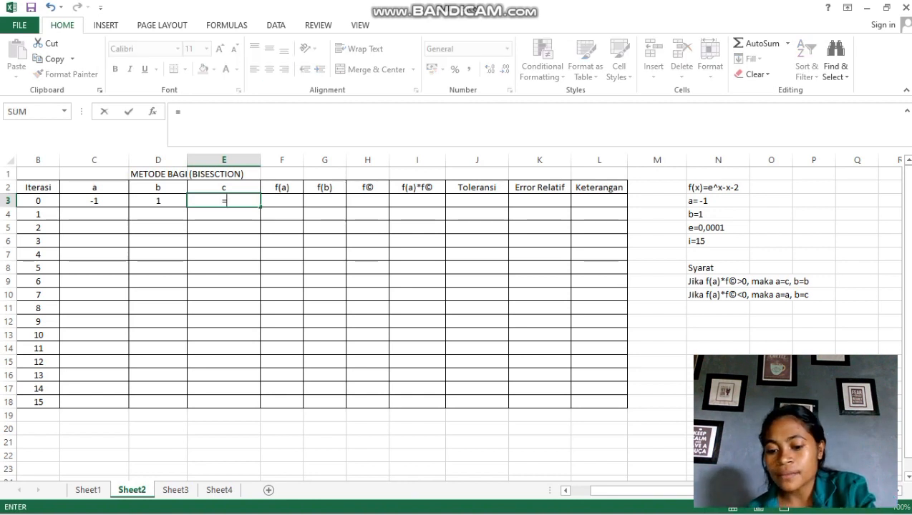
pyautogui.write('(')
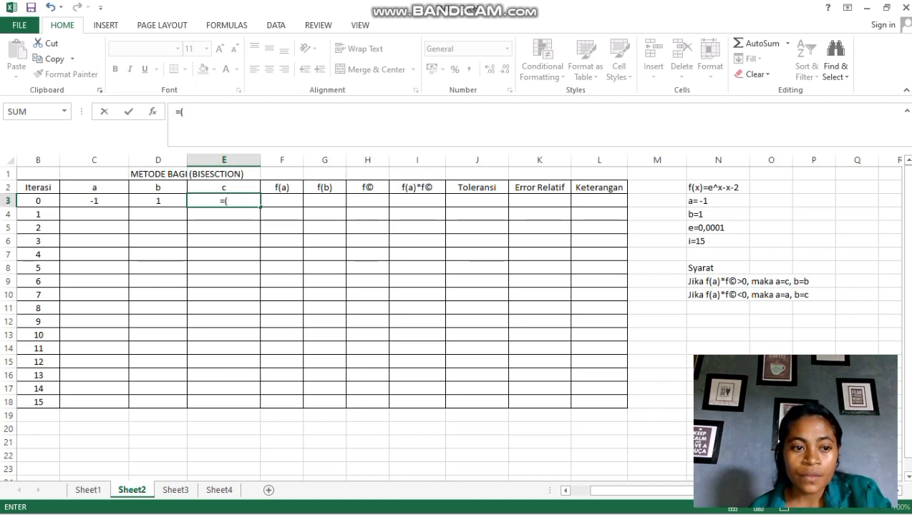
pyautogui.click(94, 200)
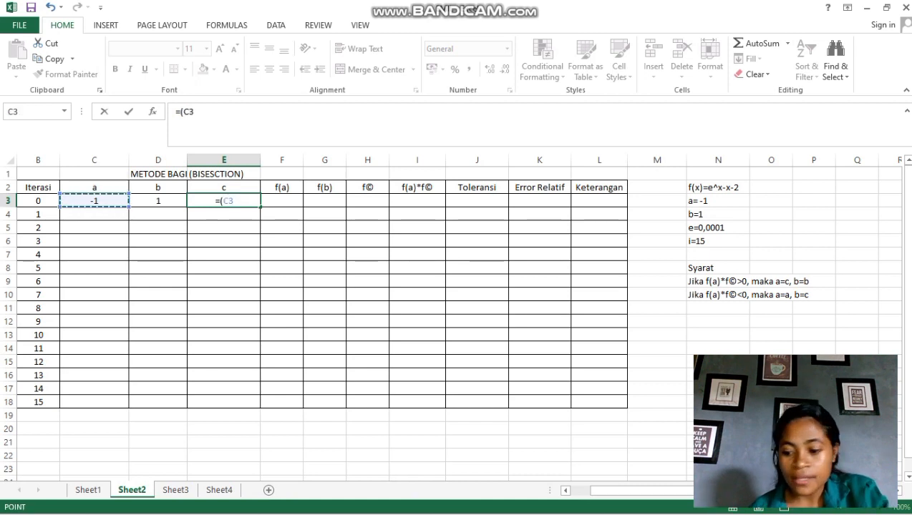
pyautogui.write('+')
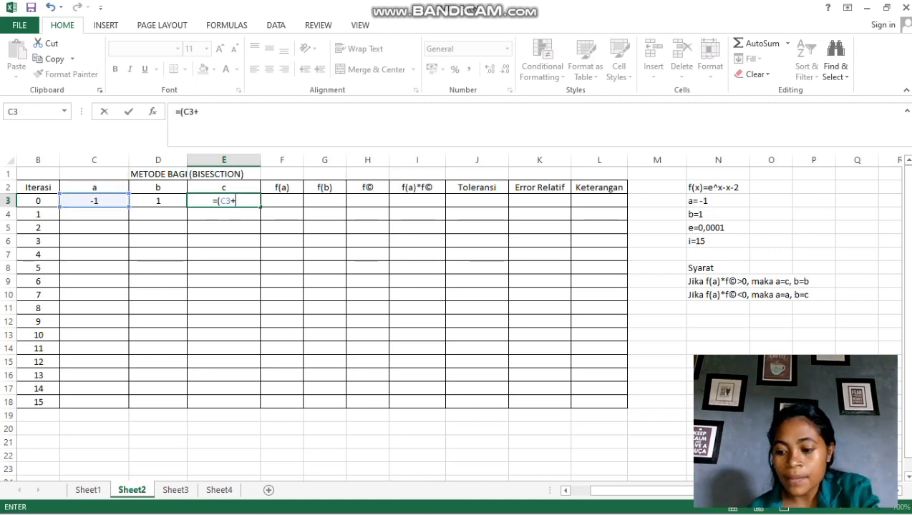
pyautogui.click(158, 200)
pyautogui.write(')')
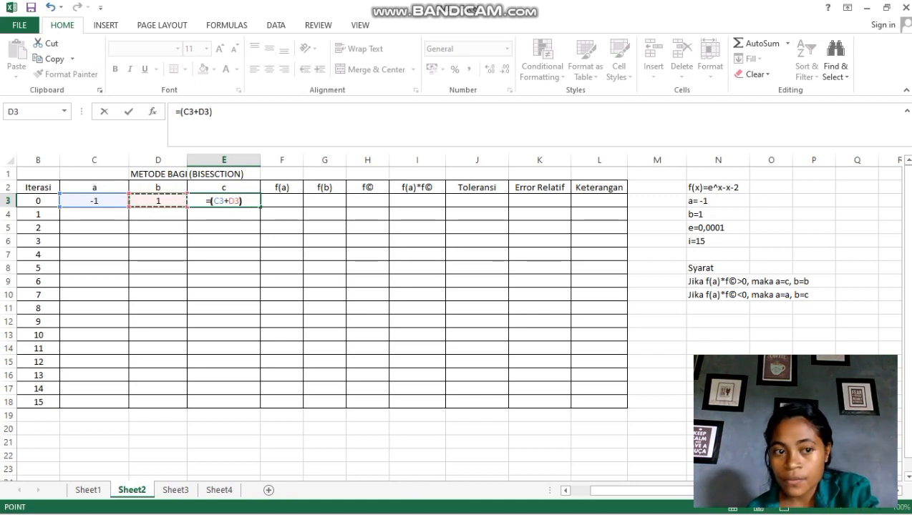
pyautogui.write('/2')
pyautogui.press('Return')
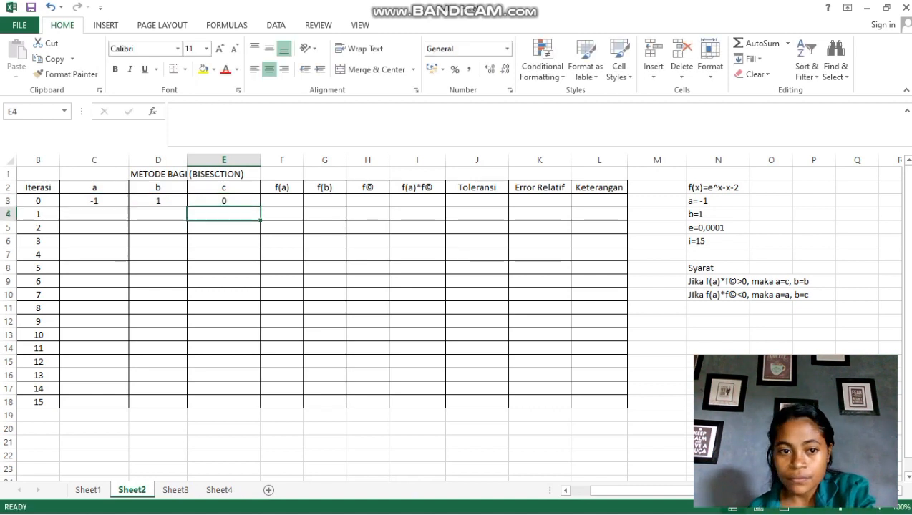
# - Calculate f(a) for iteration 0 in F3 with the formula =EXP(C3)-C3-2
pyautogui.click(281, 201)
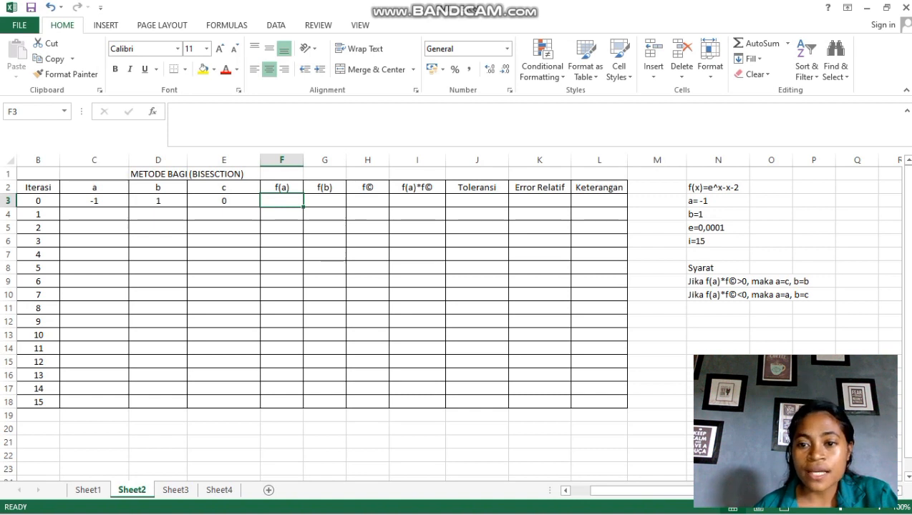
pyautogui.write('=')
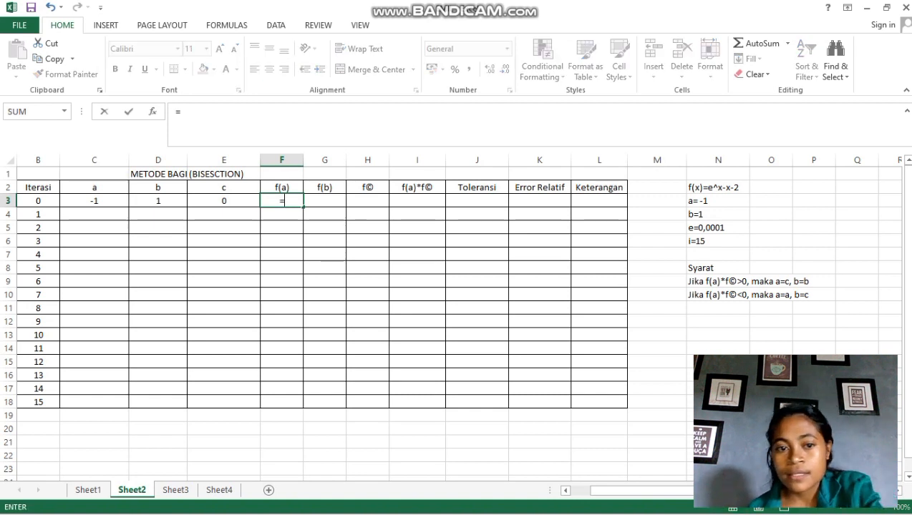
pyautogui.write('e')
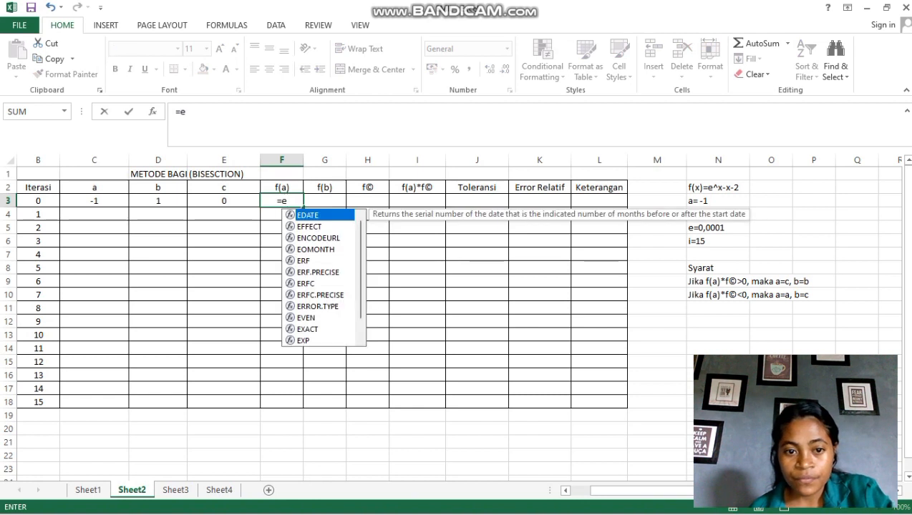
pyautogui.write('xp')
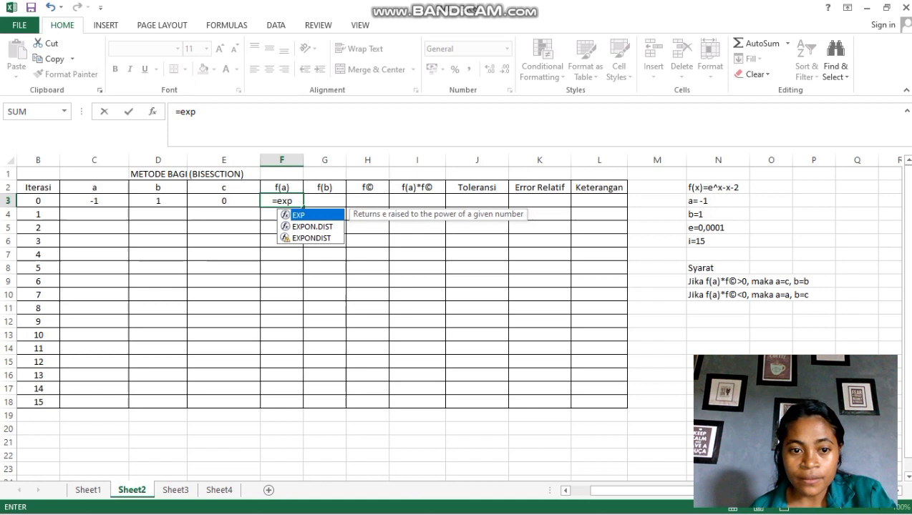
pyautogui.press('Tab')
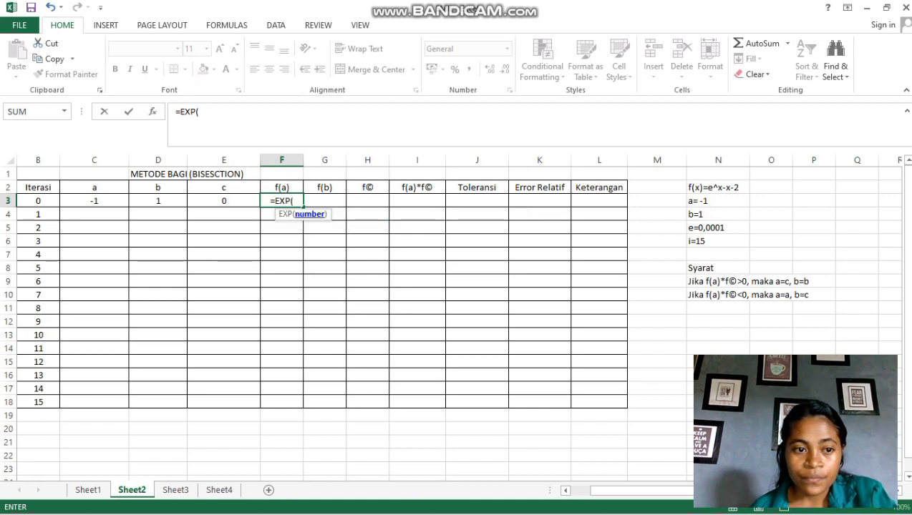
pyautogui.click(95, 202)
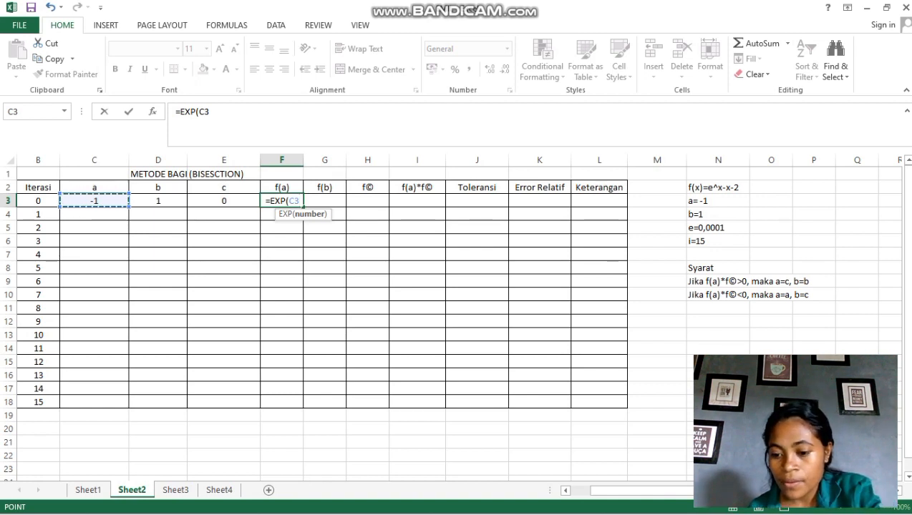
pyautogui.write(')')
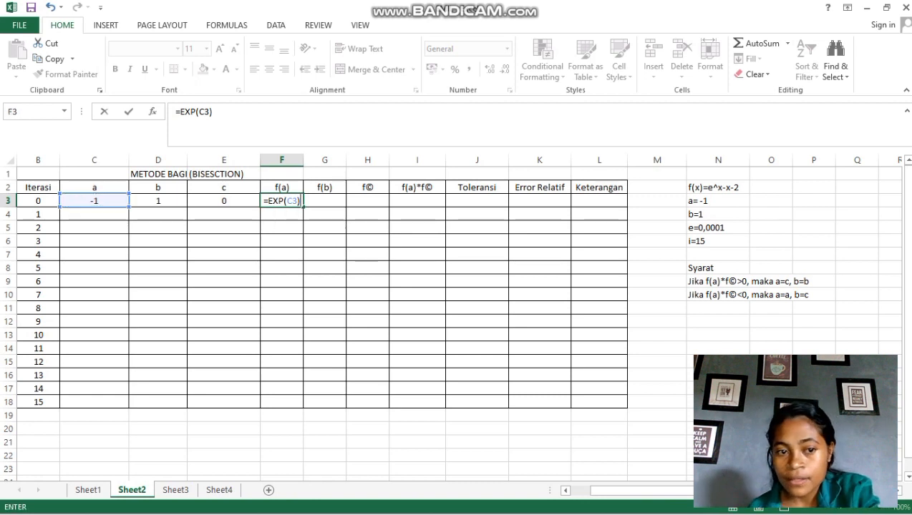
pyautogui.write('-')
pyautogui.click(94, 201)
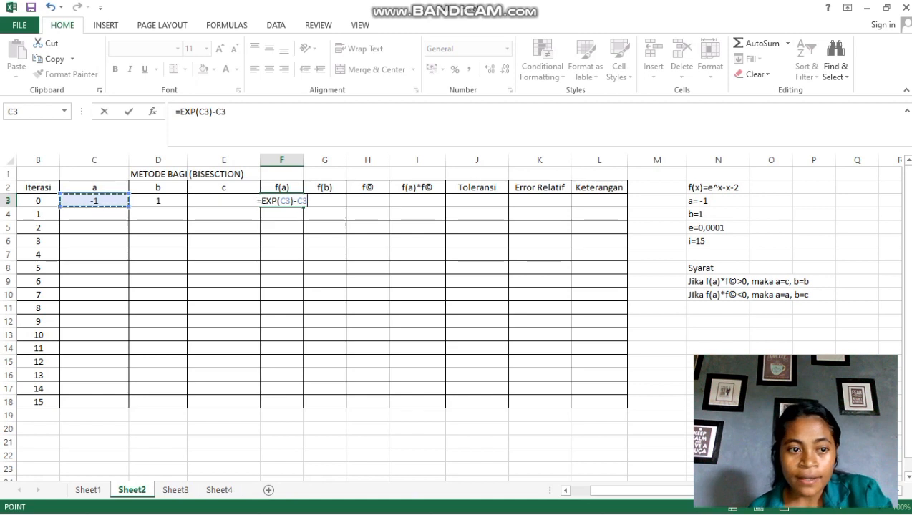
pyautogui.write('-')
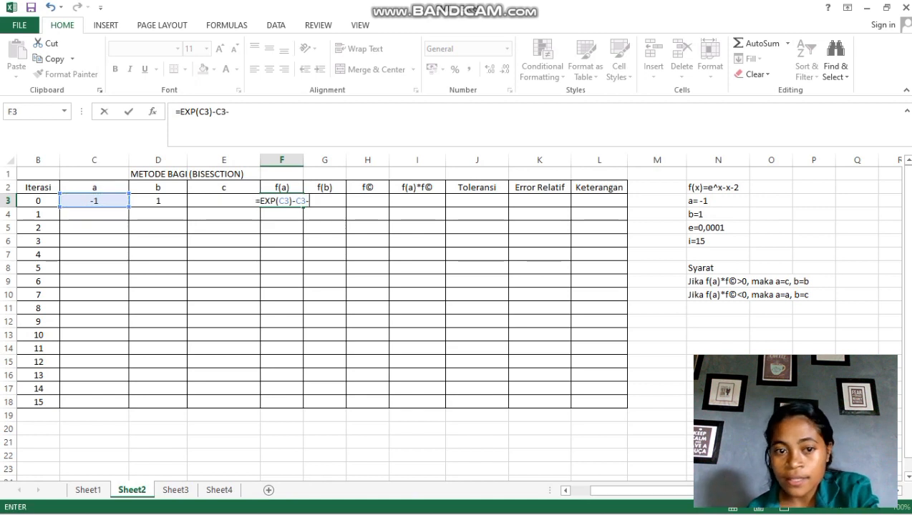
pyautogui.write('2')
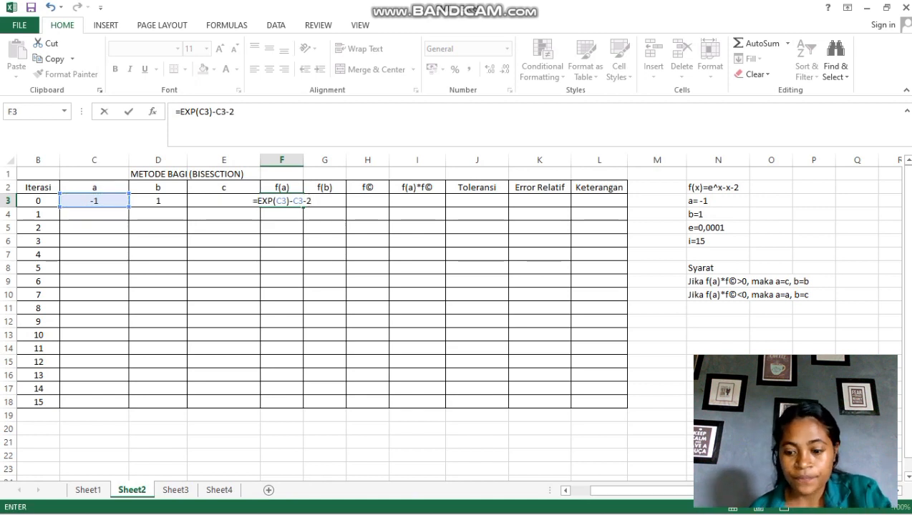
pyautogui.press('Return')
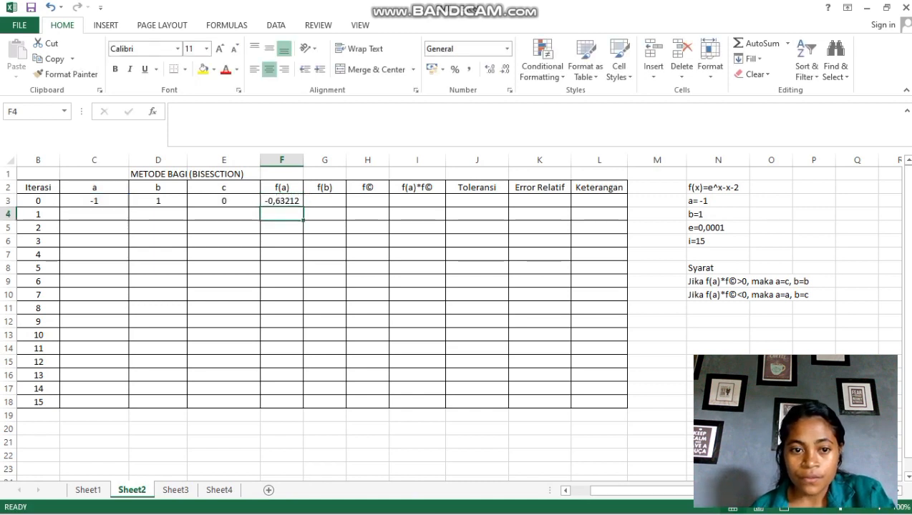
# - Calculate f(b) for iteration 0 in G3 with the formula =EXP(D3)-D3-2
pyautogui.click(324, 201)
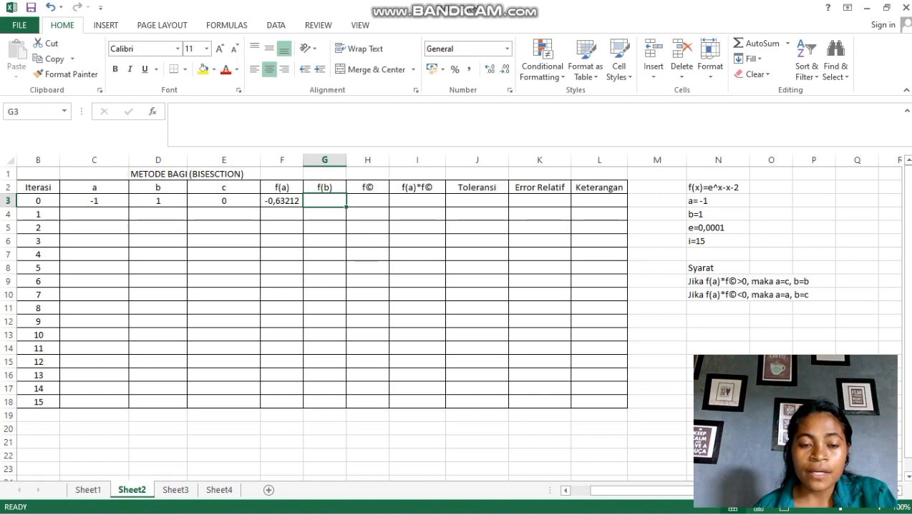
pyautogui.write('=')
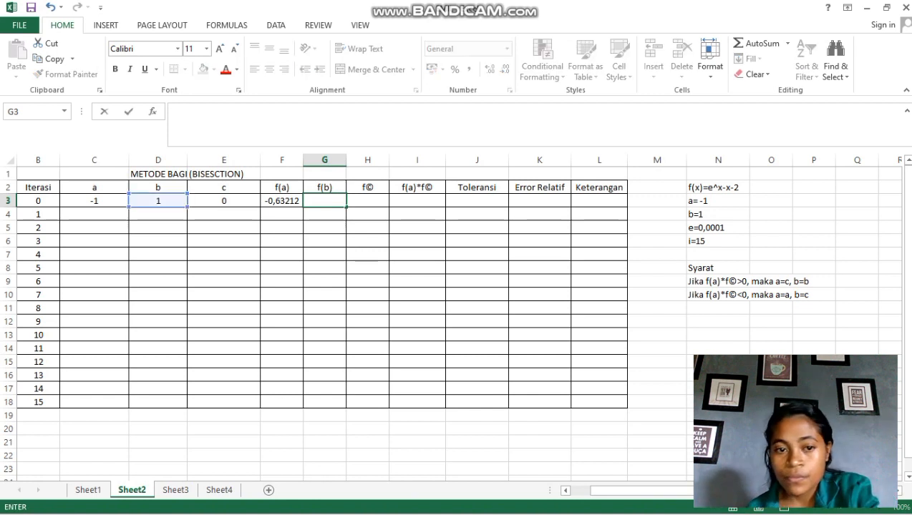
pyautogui.write('exp')
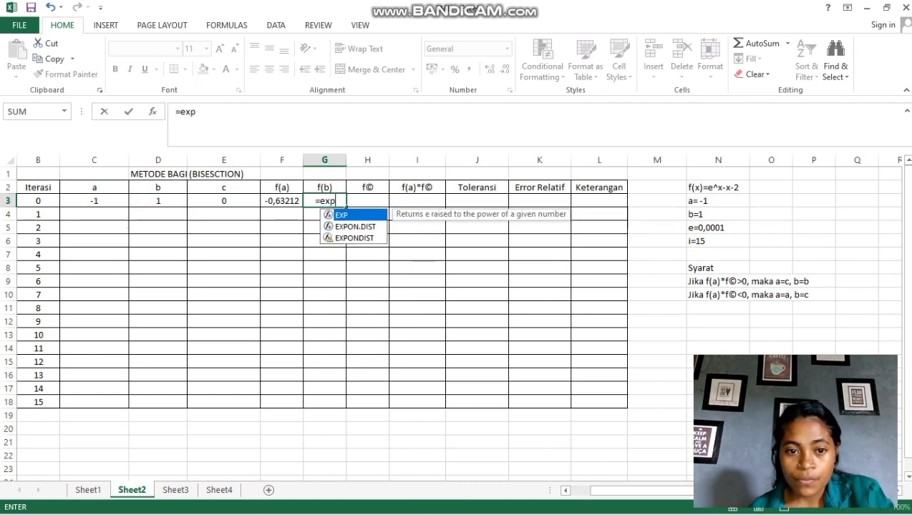
pyautogui.press('Tab')
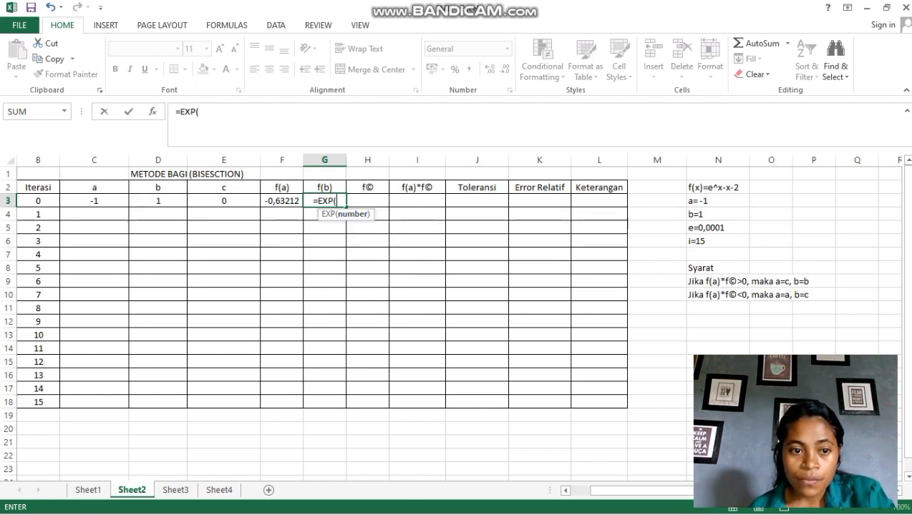
pyautogui.click(158, 200)
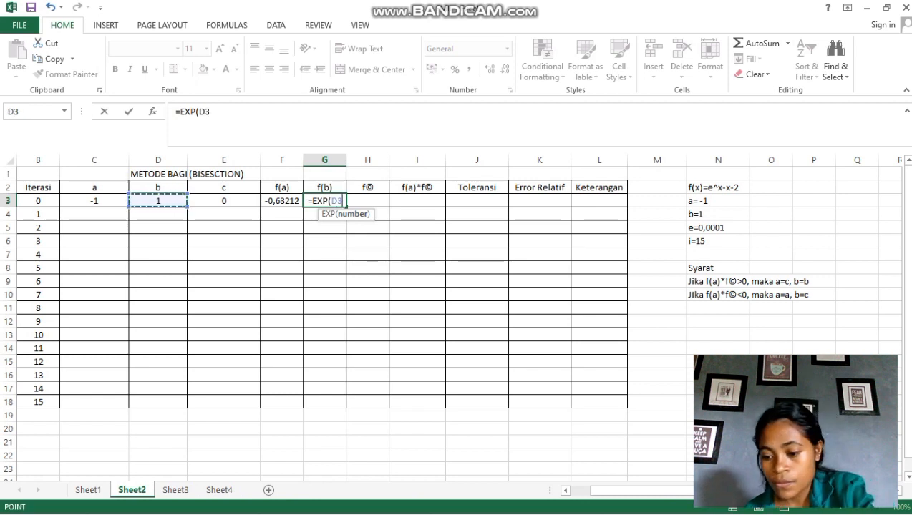
pyautogui.write(')')
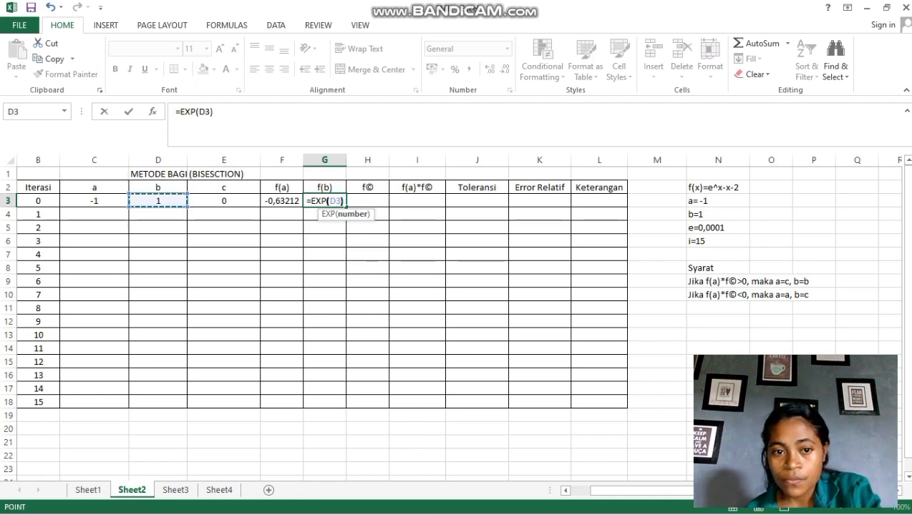
pyautogui.write('-')
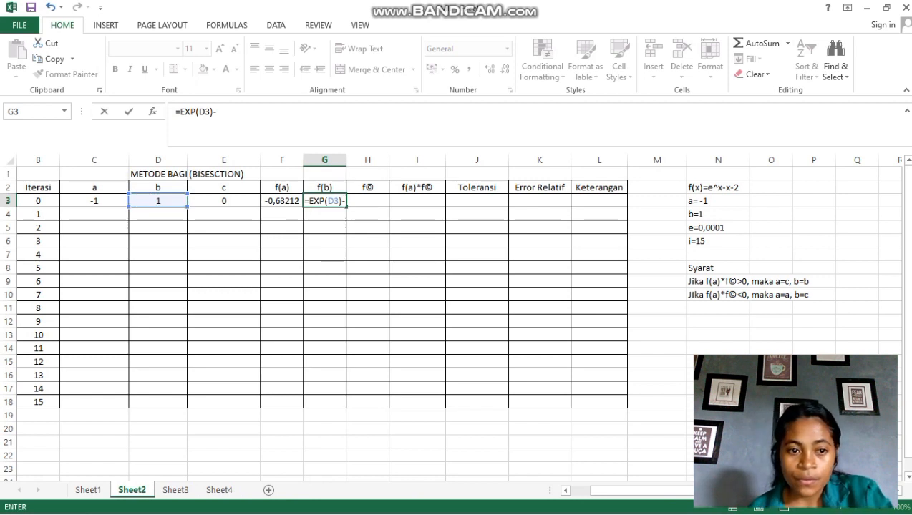
pyautogui.click(158, 200)
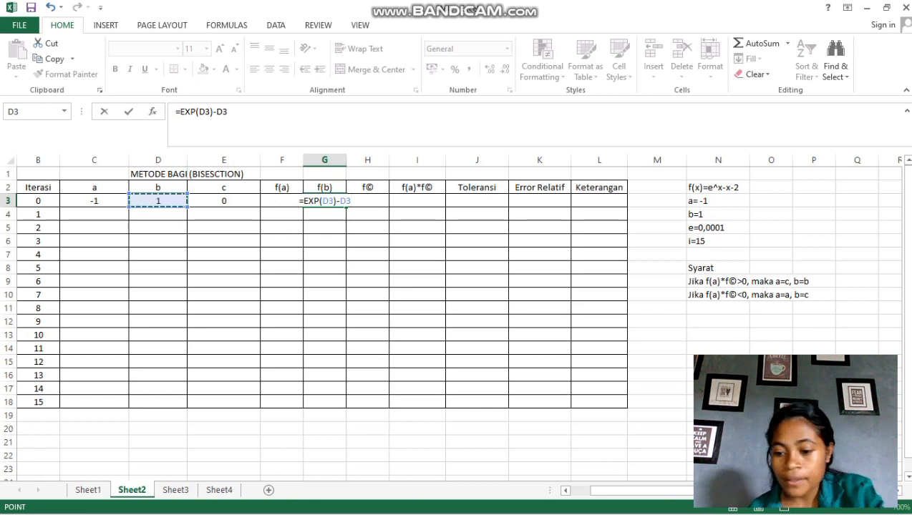
pyautogui.write('-2')
pyautogui.press('Return')
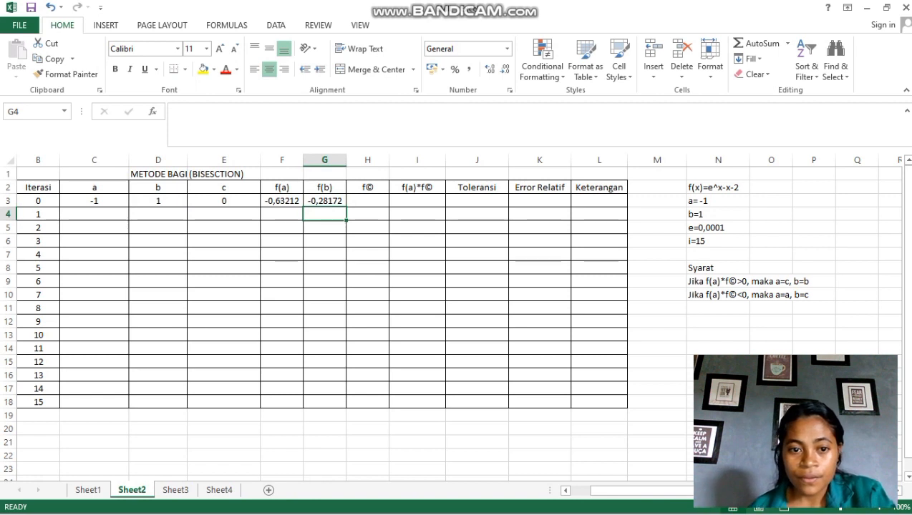
# - Calculate f(c) for iteration 0 in H3 with the formula =EXP(E3)-E3-2
pyautogui.click(367, 201)
pyautogui.write('=')
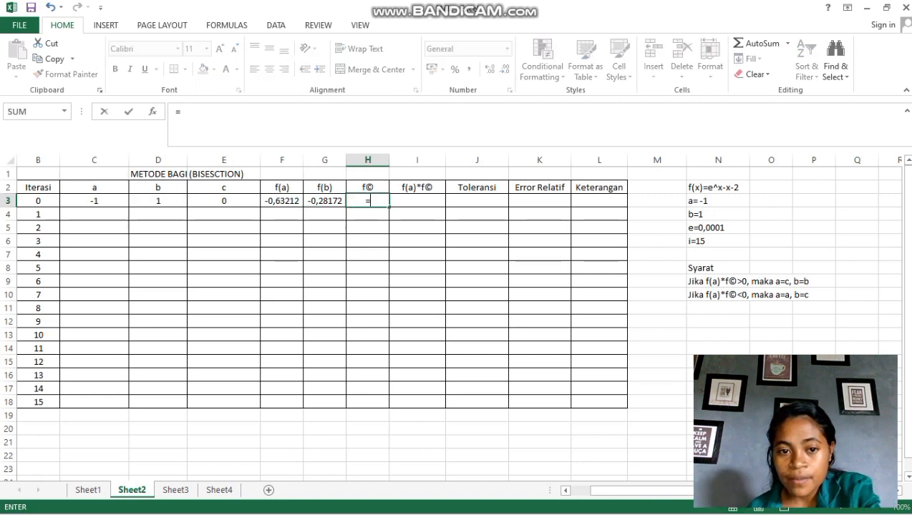
pyautogui.write('e')
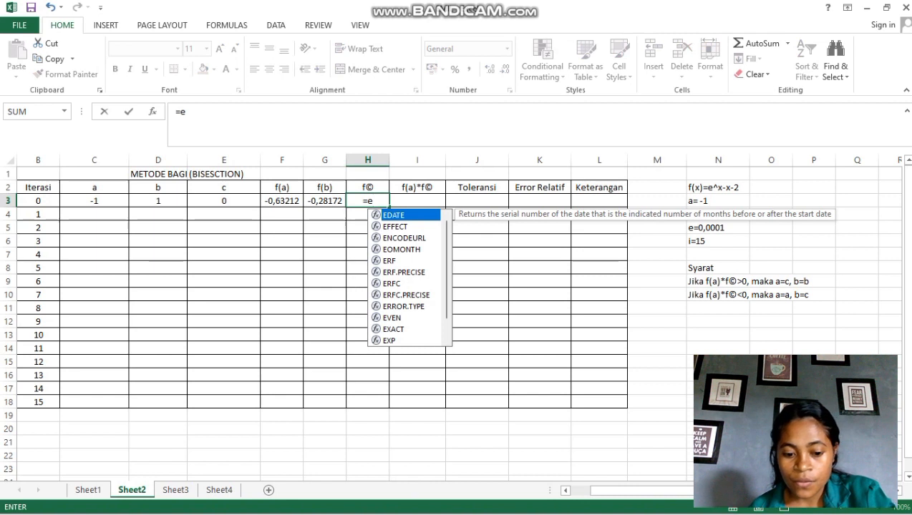
pyautogui.write('xp')
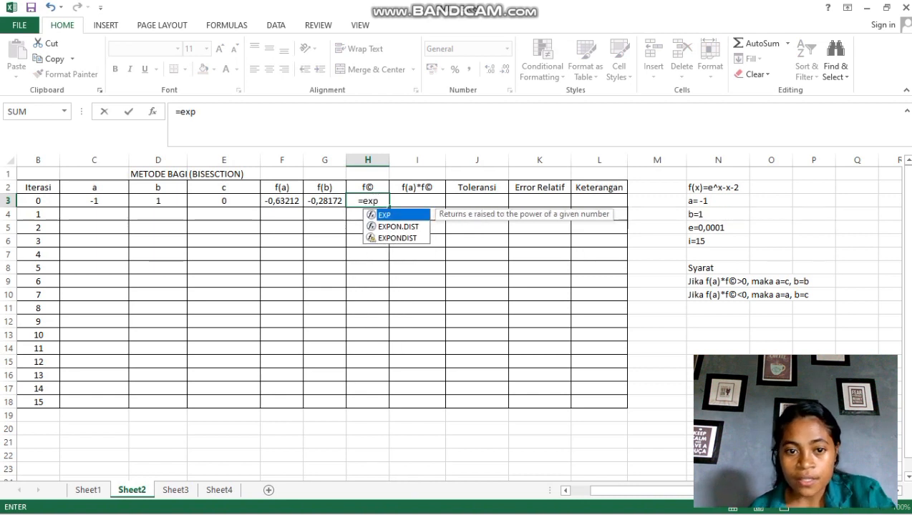
pyautogui.press('Tab')
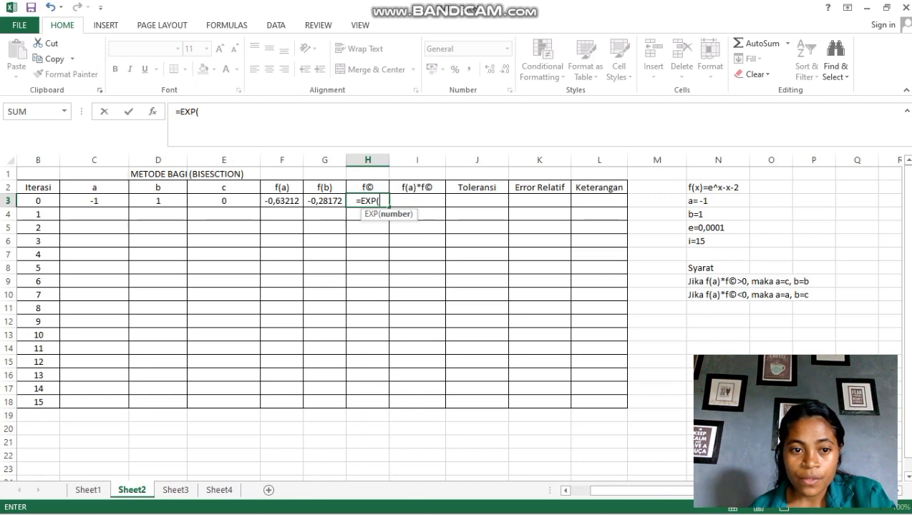
pyautogui.click(224, 201)
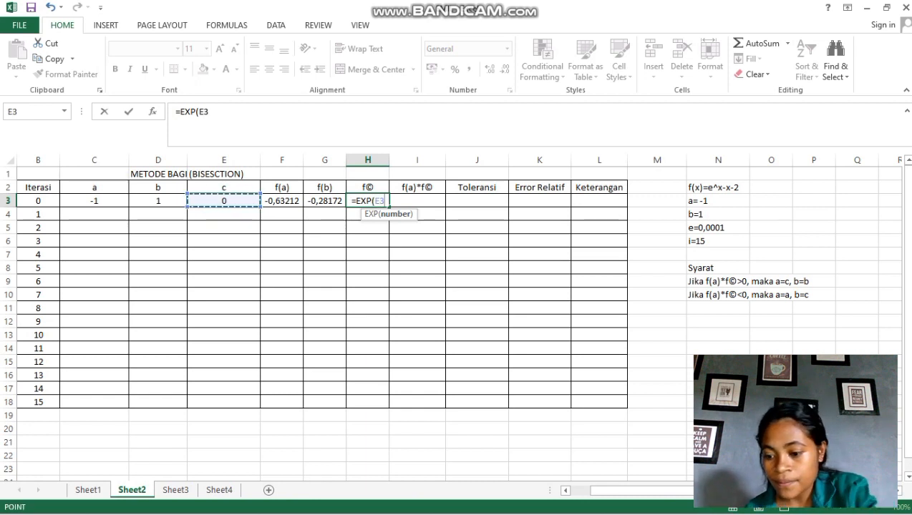
pyautogui.write(')')
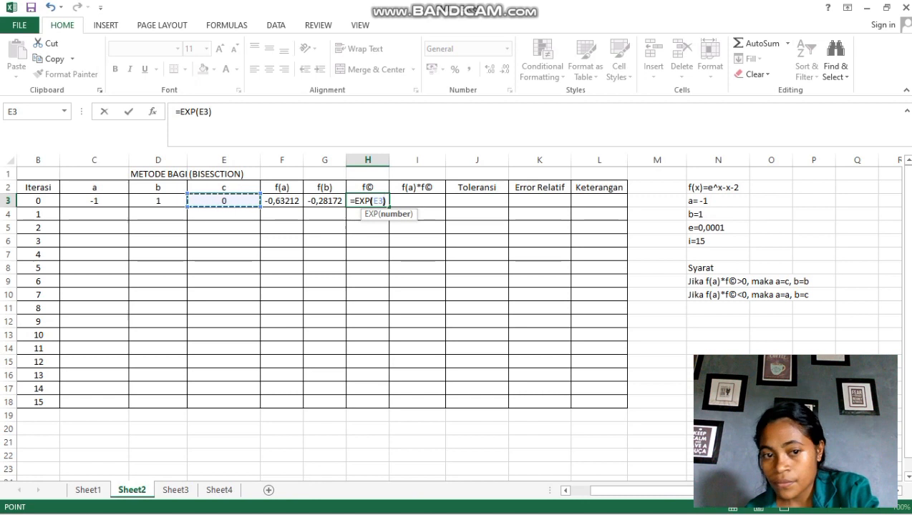
pyautogui.write('-')
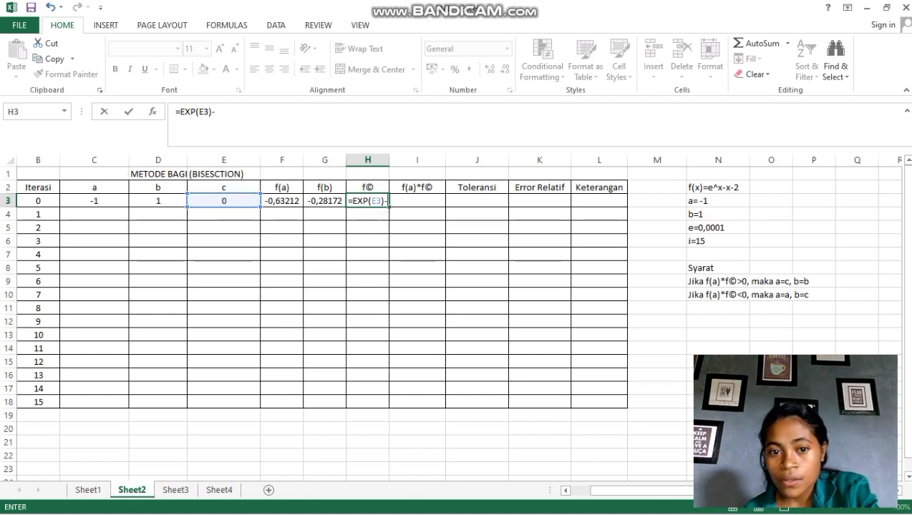
pyautogui.click(224, 201)
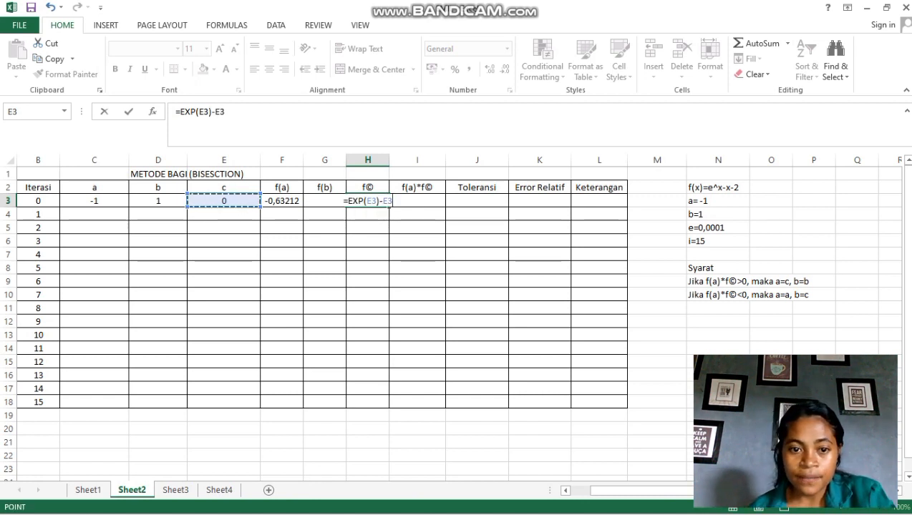
pyautogui.write('-')
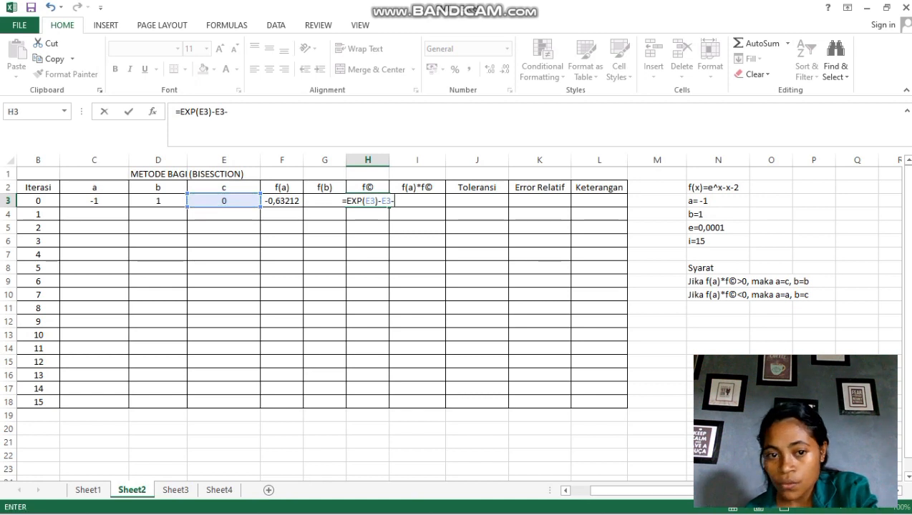
pyautogui.write('2')
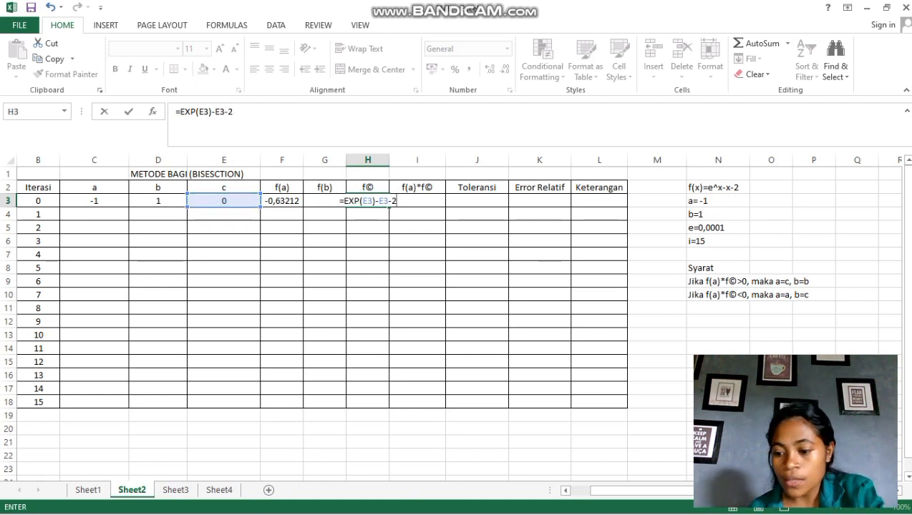
pyautogui.press('Return')
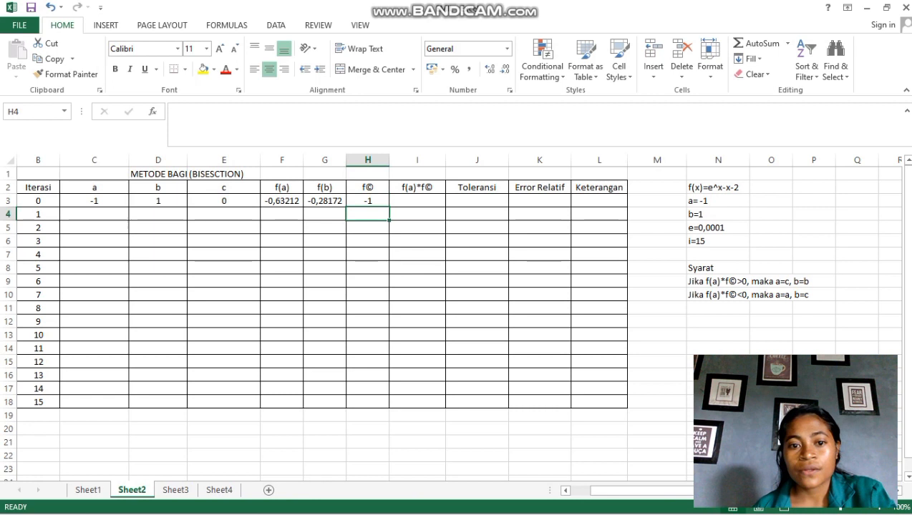
# - Calculate the product f(a)*f(c) for iteration 0 in I3 with the formula =F3*H3
pyautogui.click(417, 201)
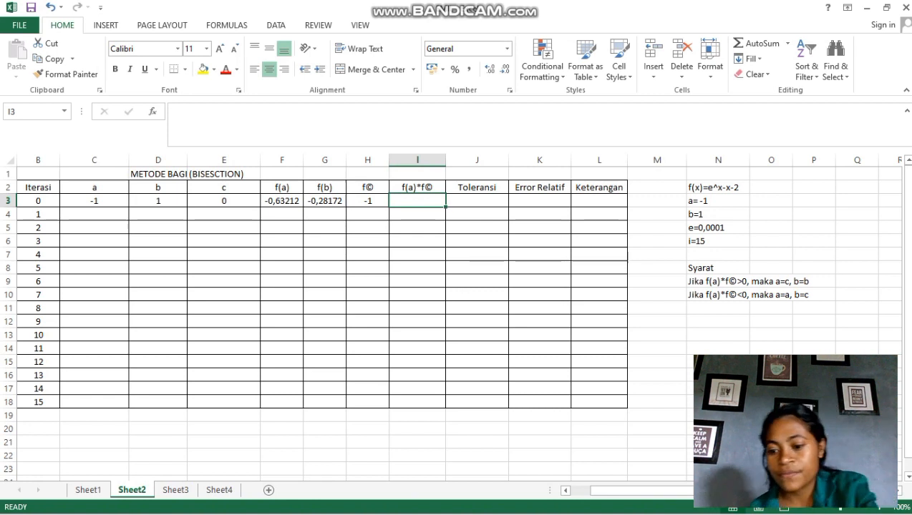
pyautogui.write('=')
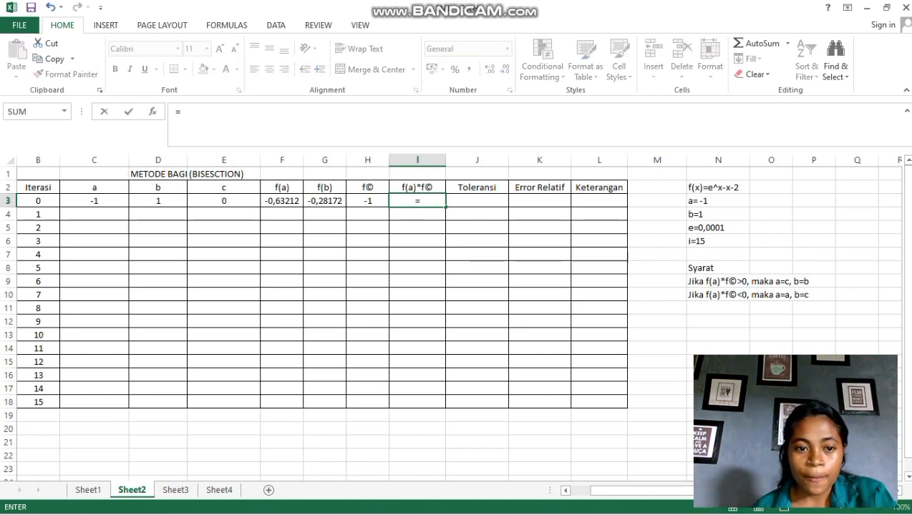
pyautogui.click(282, 202)
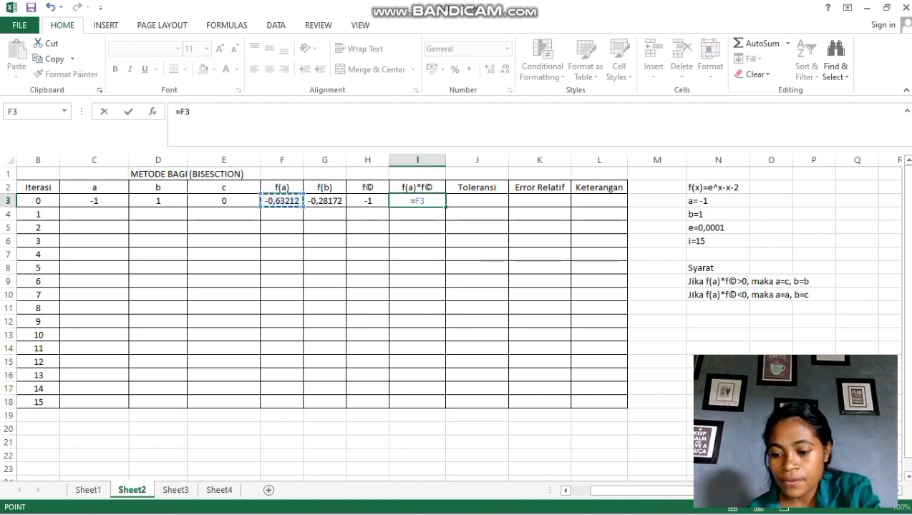
pyautogui.write('*')
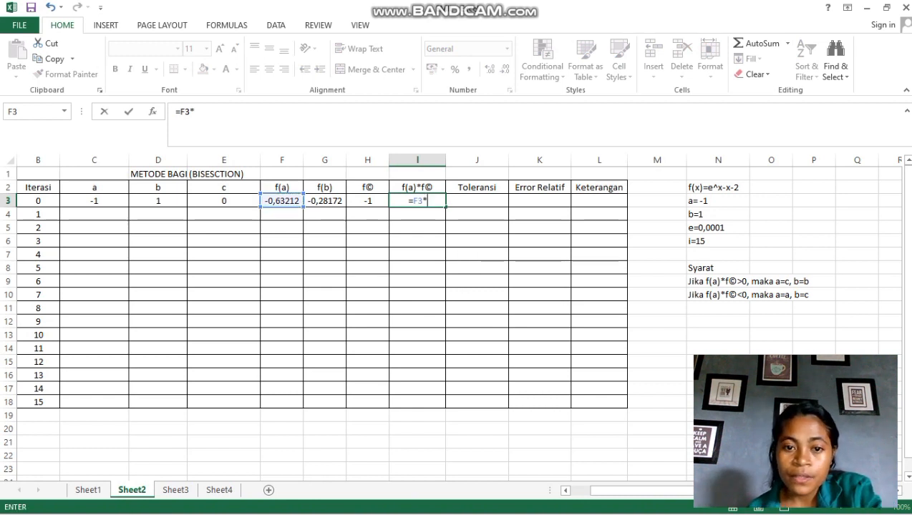
pyautogui.click(367, 201)
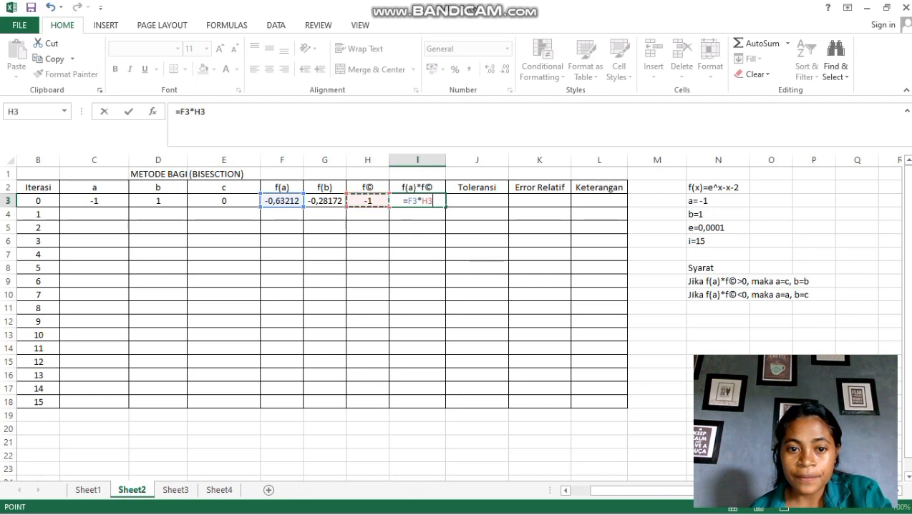
pyautogui.press('Return')
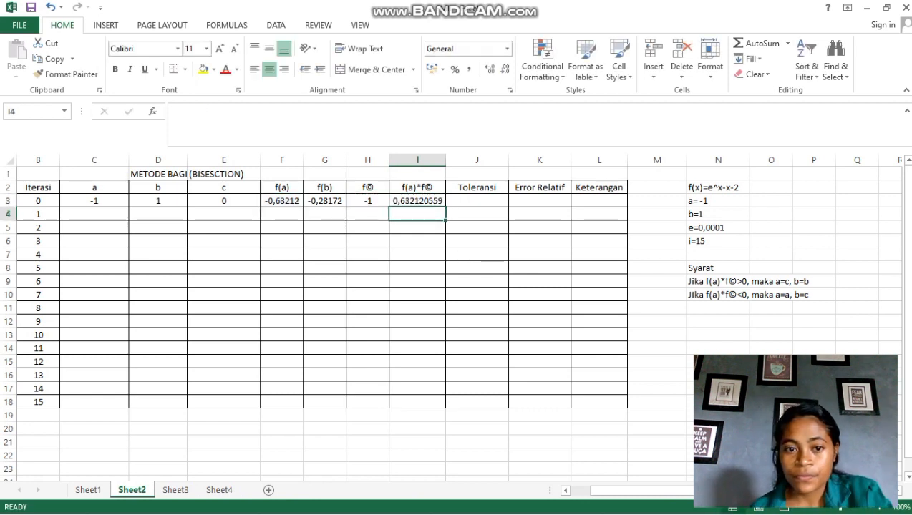
# - Enter the tolerance 0,0001 for iteration 0 in J3
pyautogui.click(477, 201)
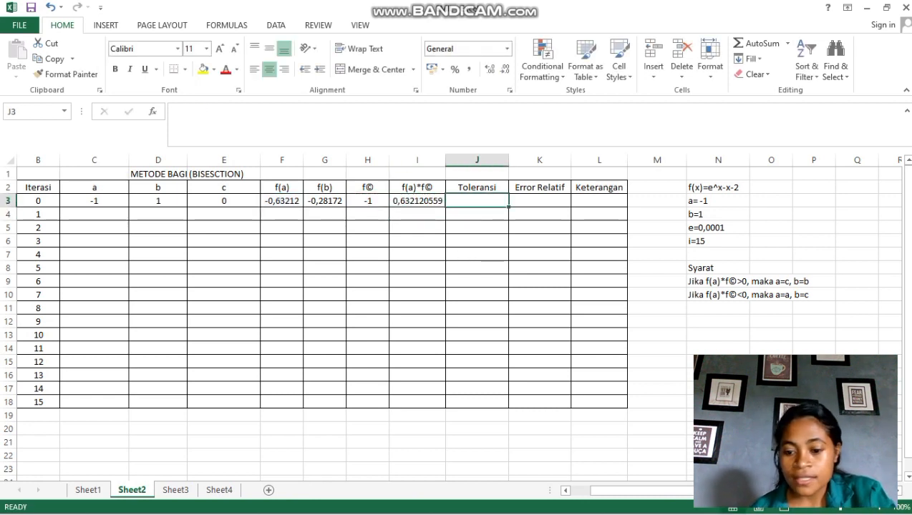
pyautogui.write('0')
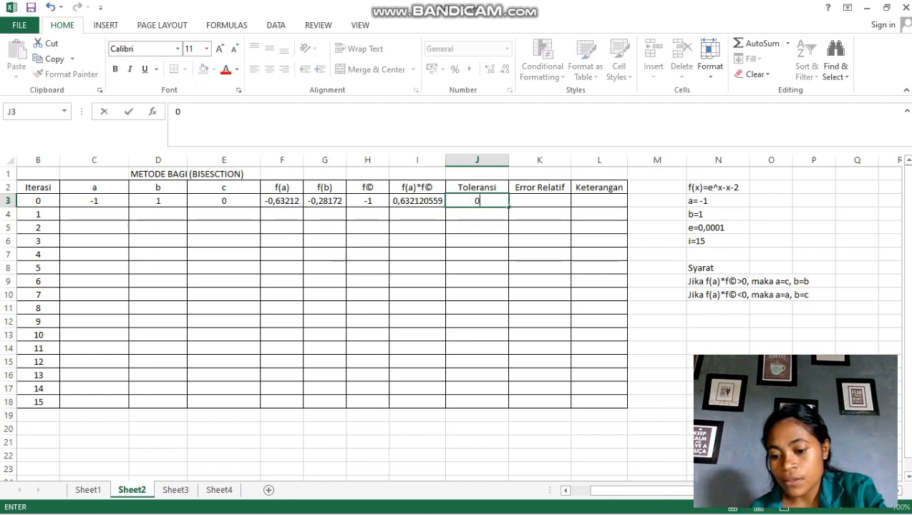
pyautogui.write(',0001')
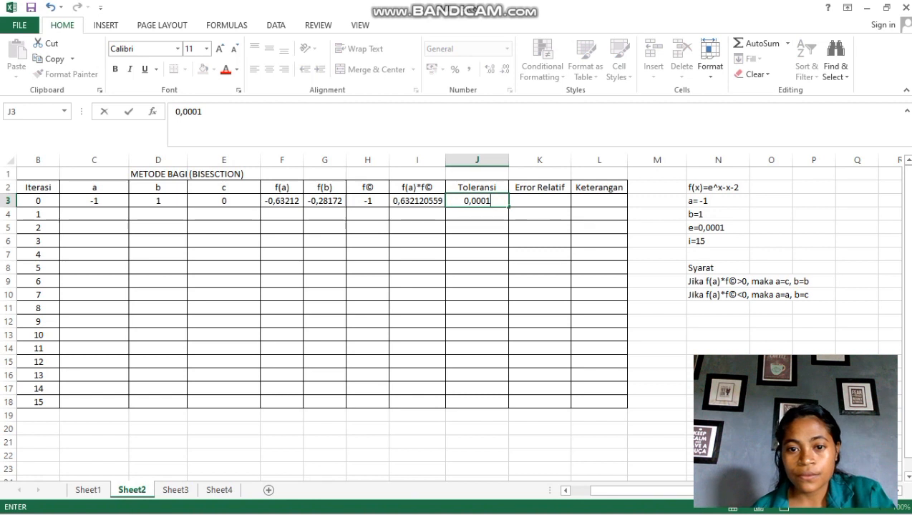
pyautogui.press('Return')
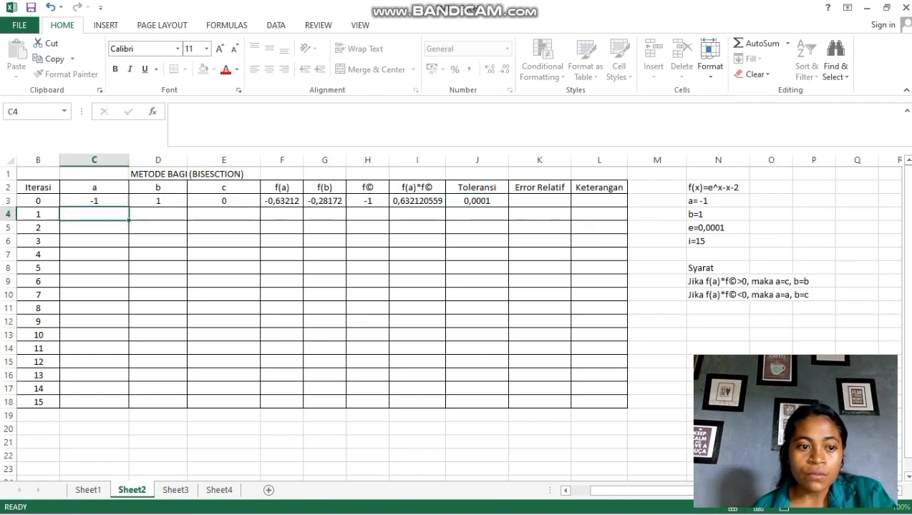
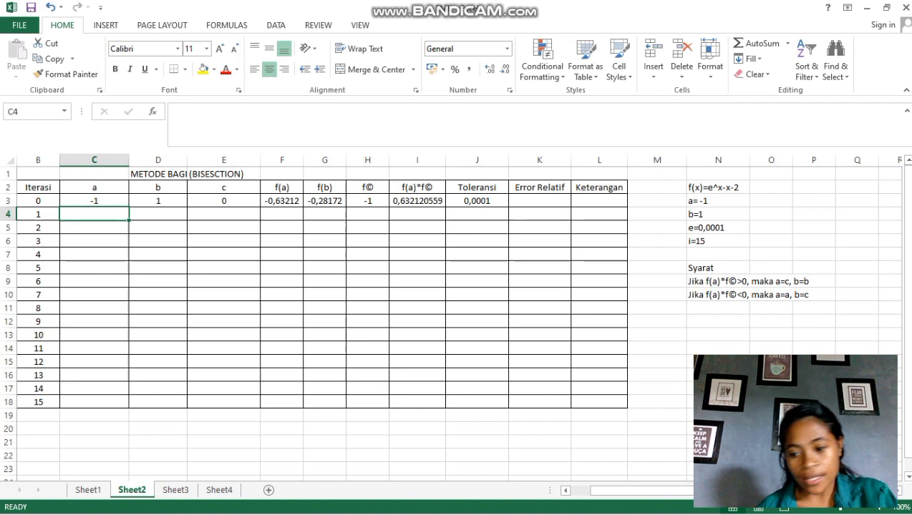
# - Calculate a for iteration 1 in C4 with the formula =IF(I3>0;E3;C3)
pyautogui.write('=')
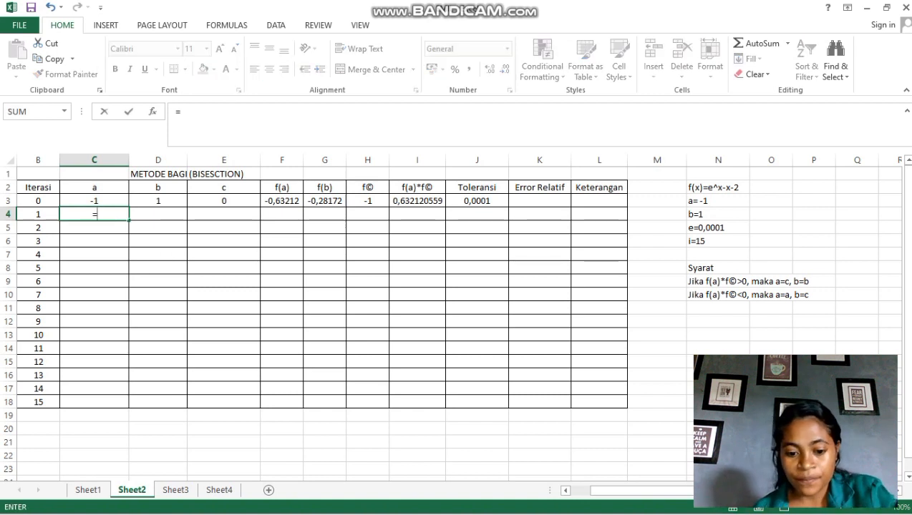
pyautogui.write('if')
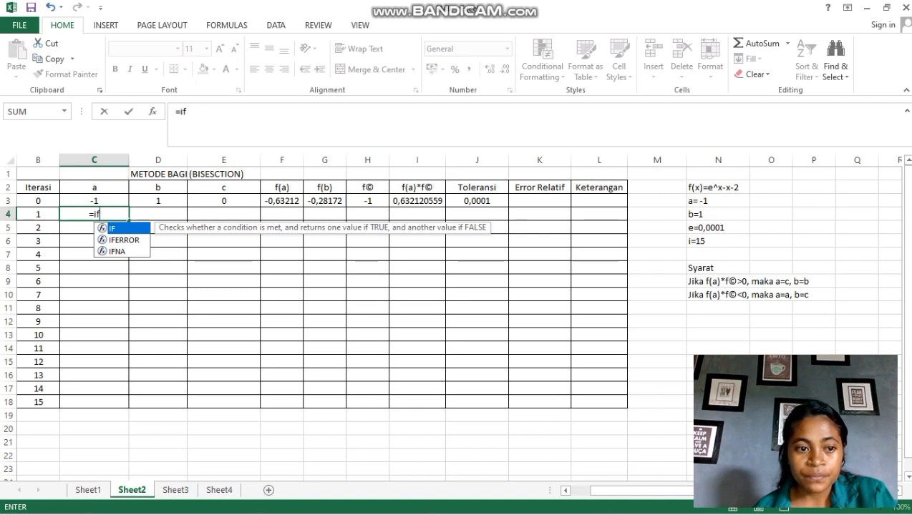
pyautogui.press('Tab')
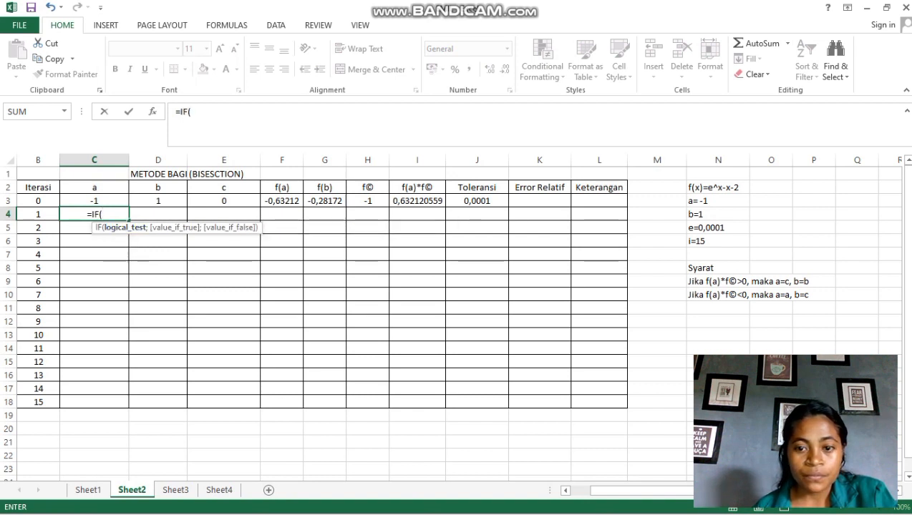
pyautogui.click(417, 201)
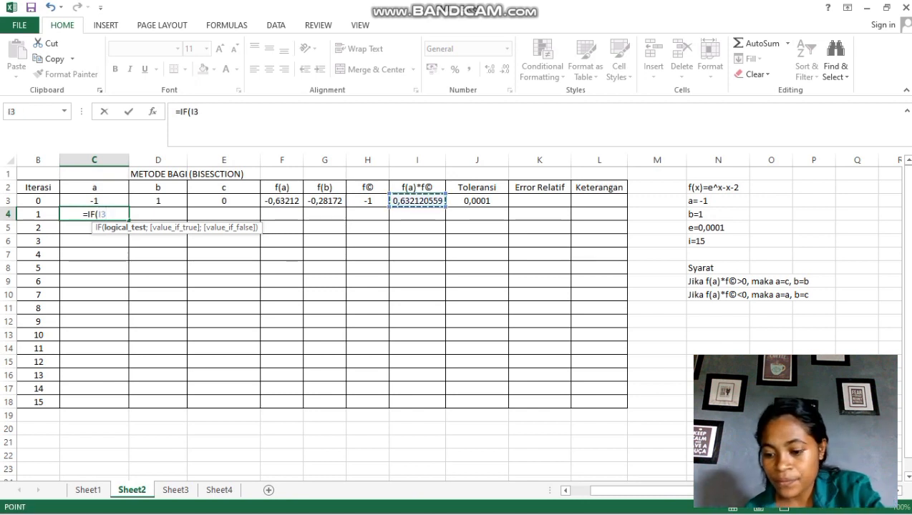
pyautogui.write('>')
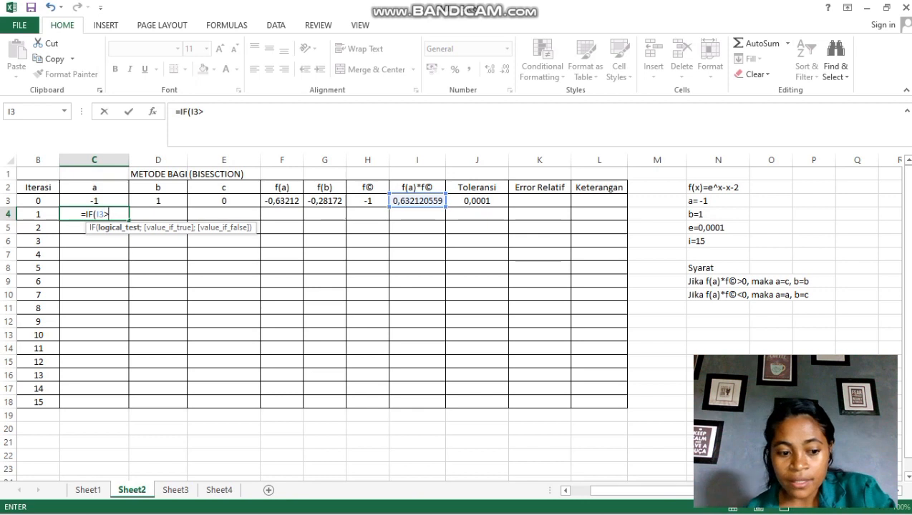
pyautogui.write('0')
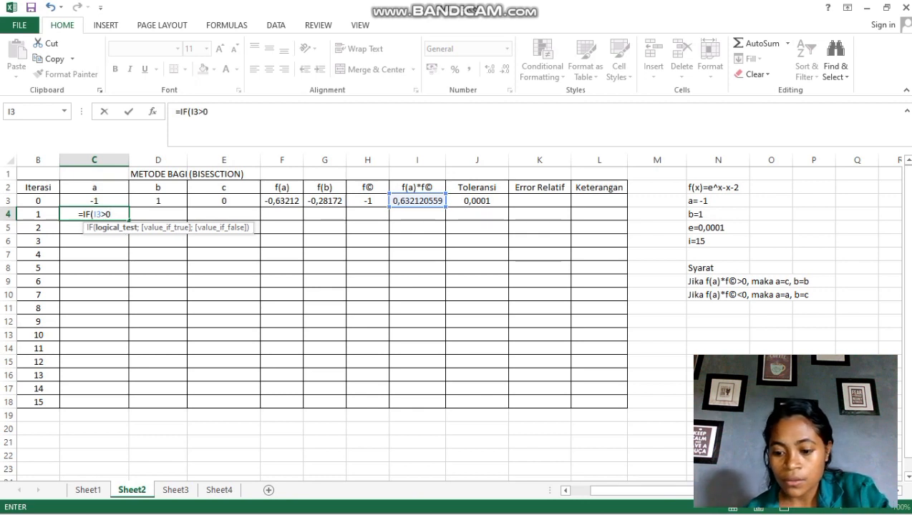
pyautogui.write(';')
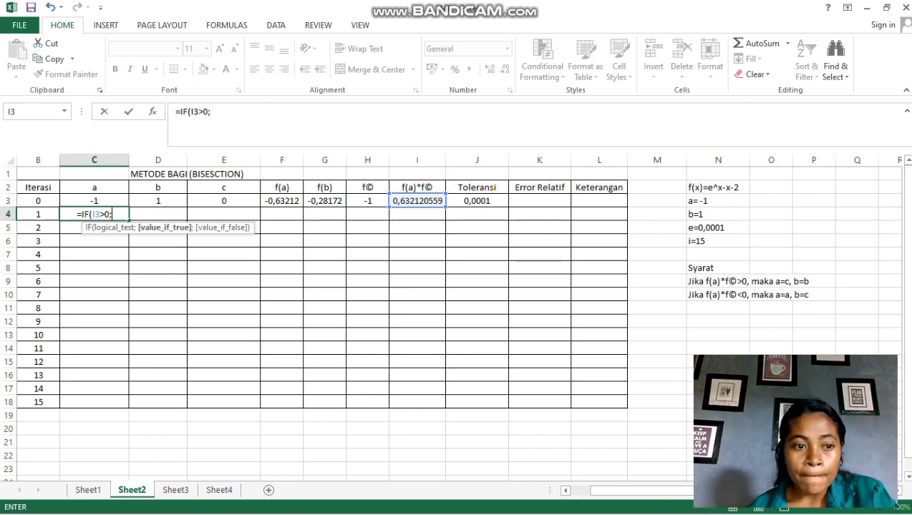
pyautogui.click(223, 200)
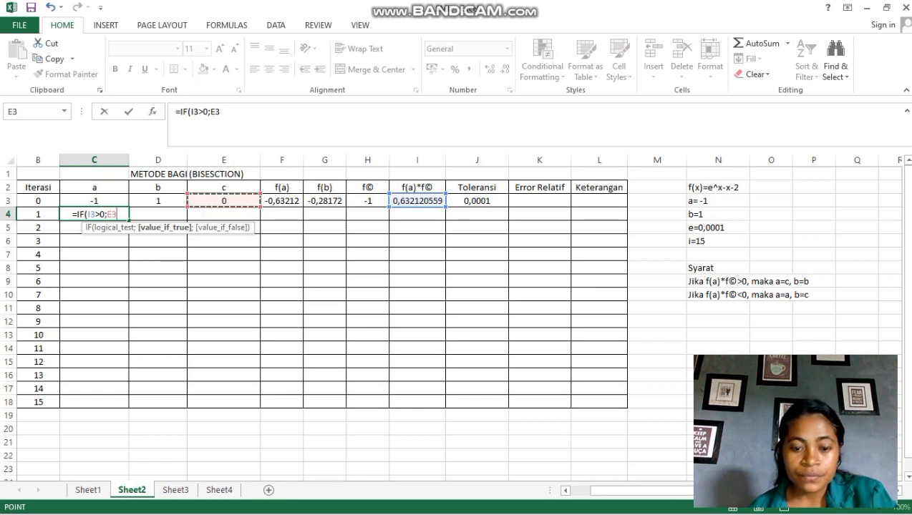
pyautogui.write(';')
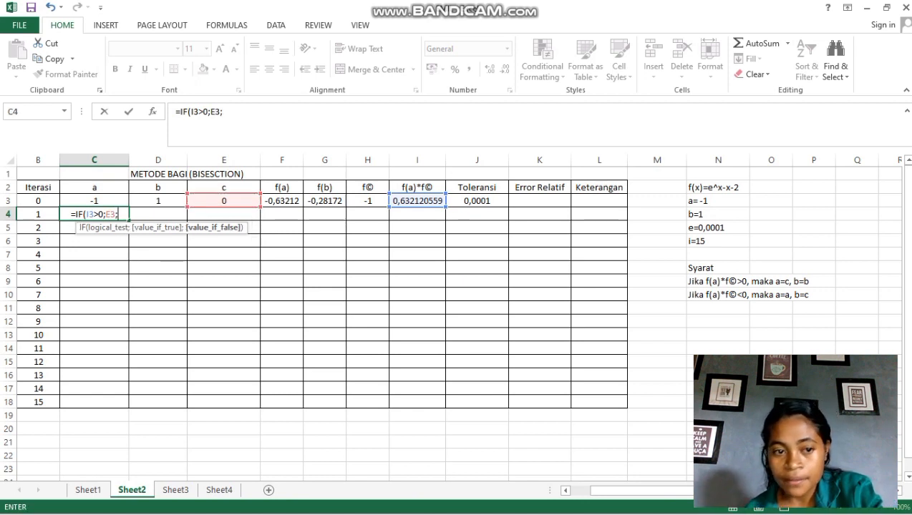
pyautogui.click(94, 200)
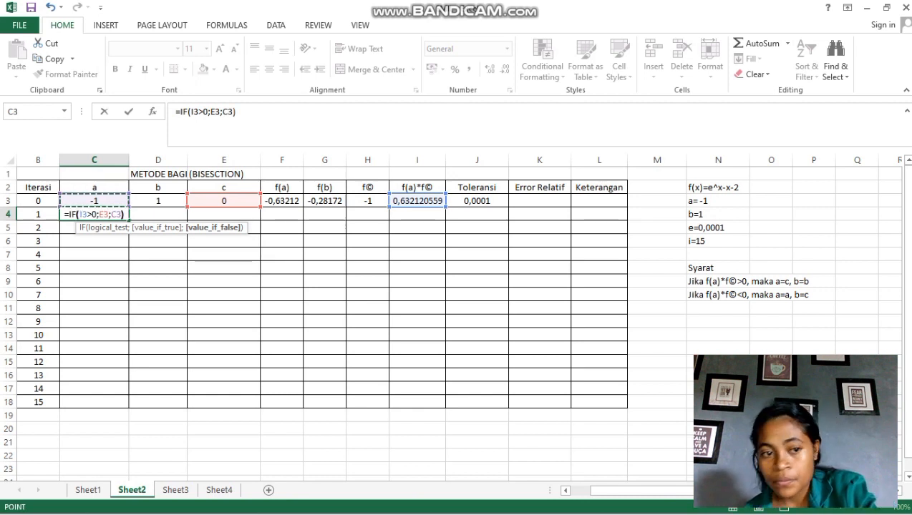
pyautogui.write(')')
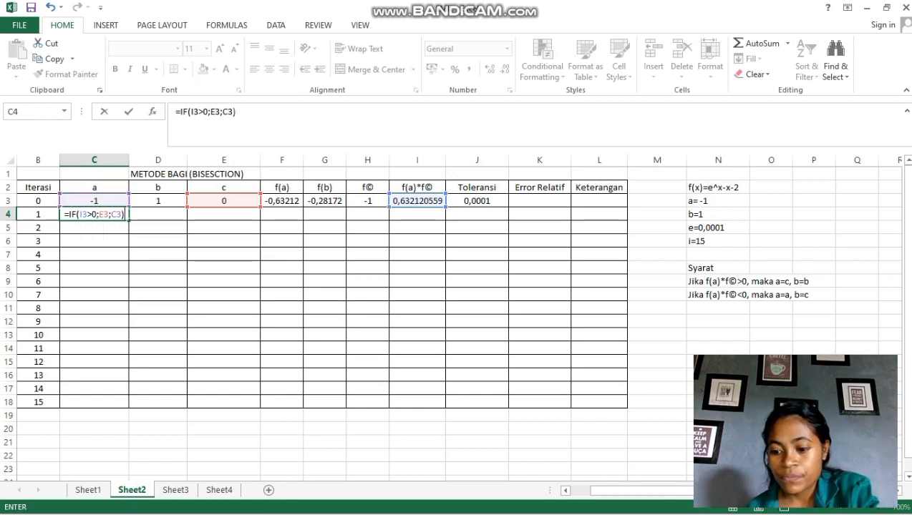
pyautogui.press('Return')
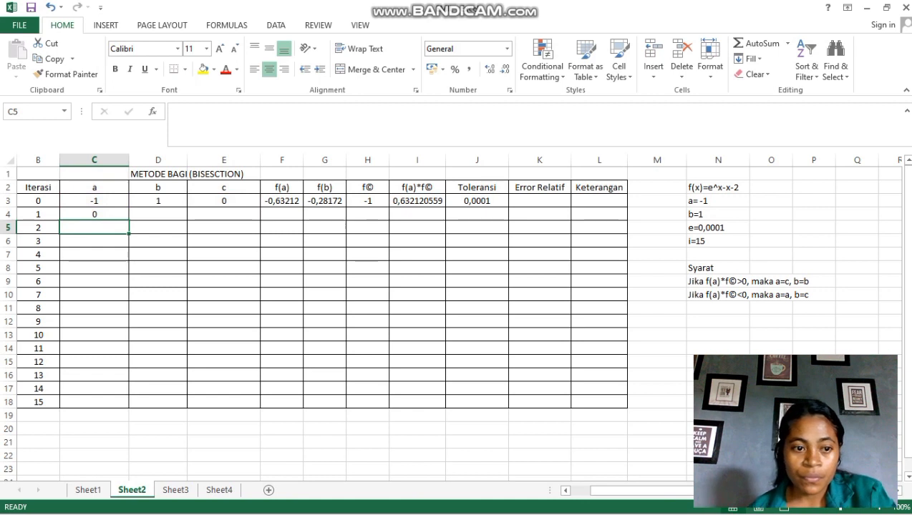
# - Calculate b for iteration 1 in D4 with the formula =IF(I3>0;D3;D3)
pyautogui.click(158, 214)
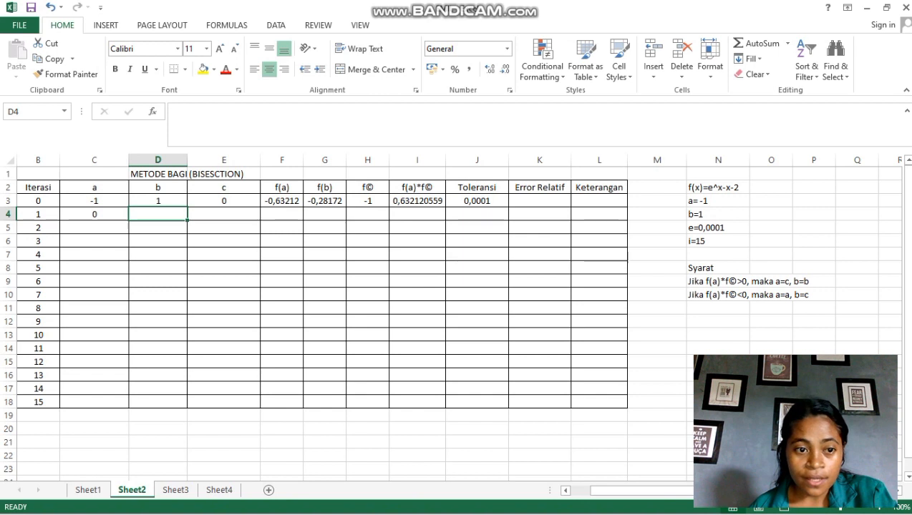
pyautogui.write('=')
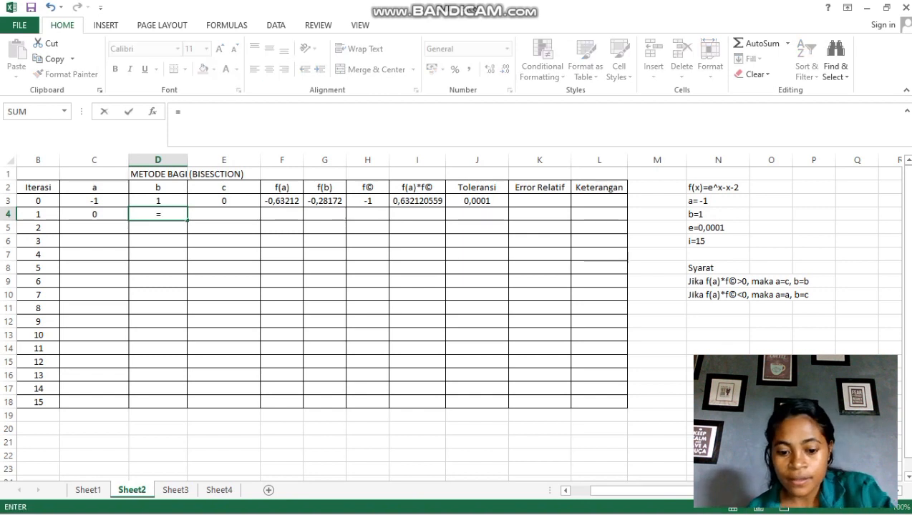
pyautogui.write('if')
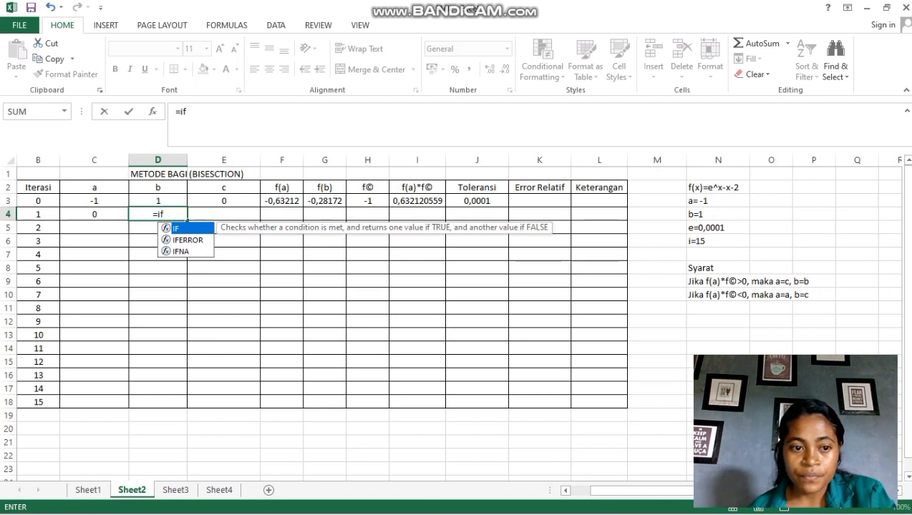
pyautogui.press('Tab')
pyautogui.click(417, 201)
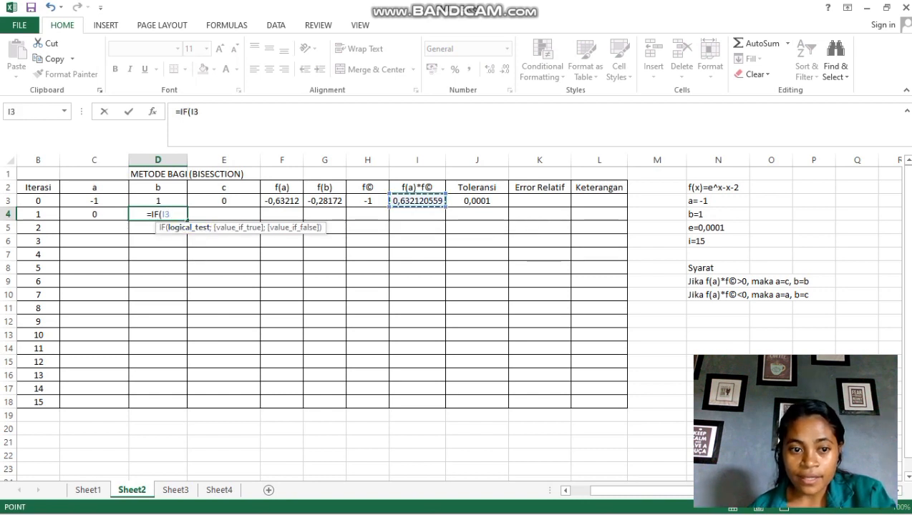
pyautogui.write('>')
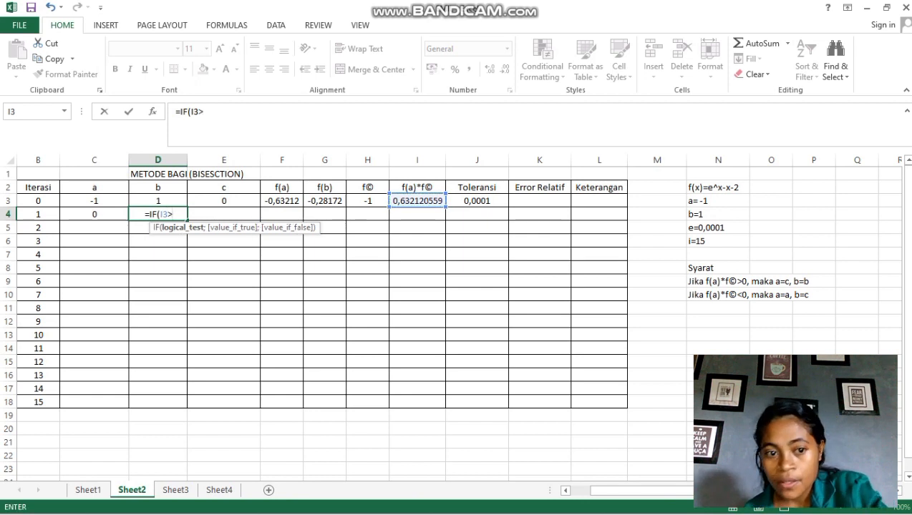
pyautogui.write('0;')
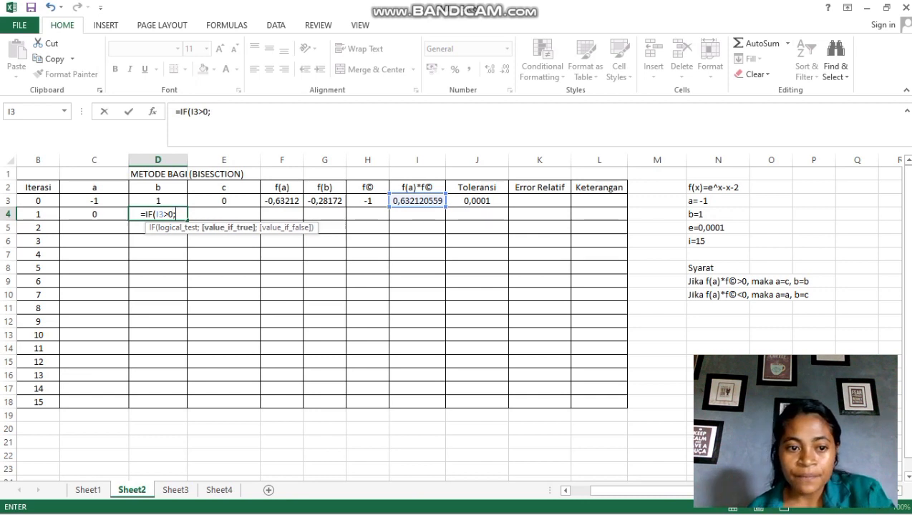
pyautogui.press('Up')
pyautogui.write(';')
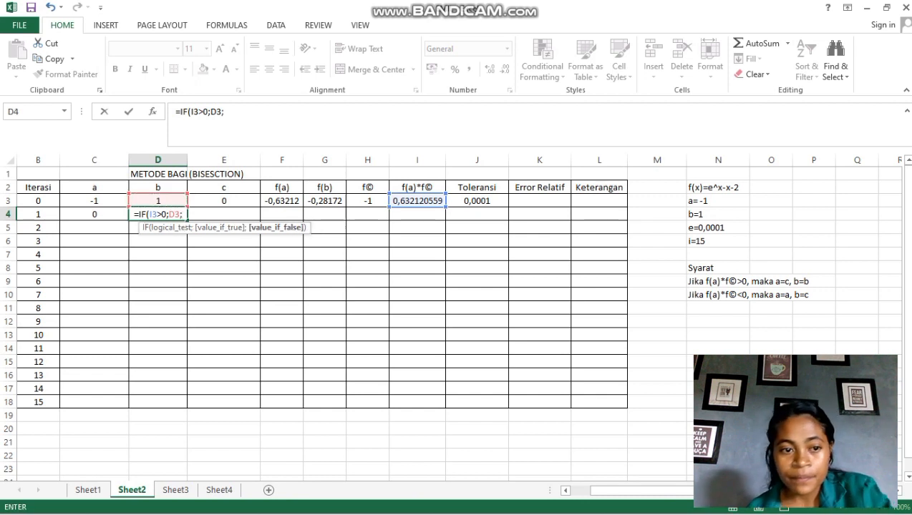
pyautogui.press('Up')
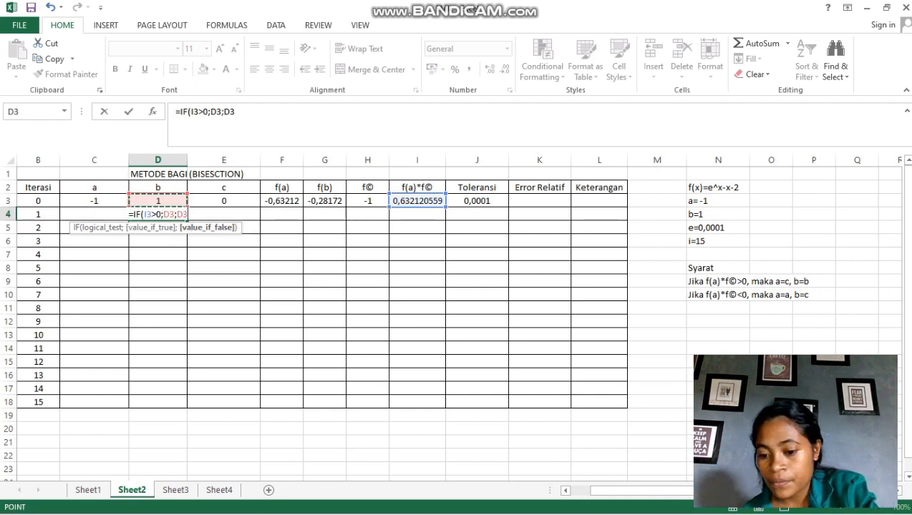
pyautogui.write(')')
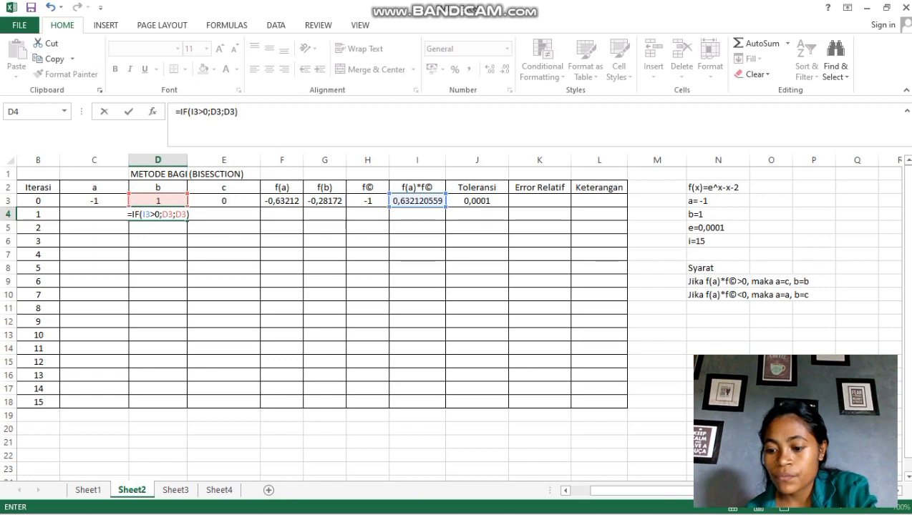
pyautogui.press('Return')
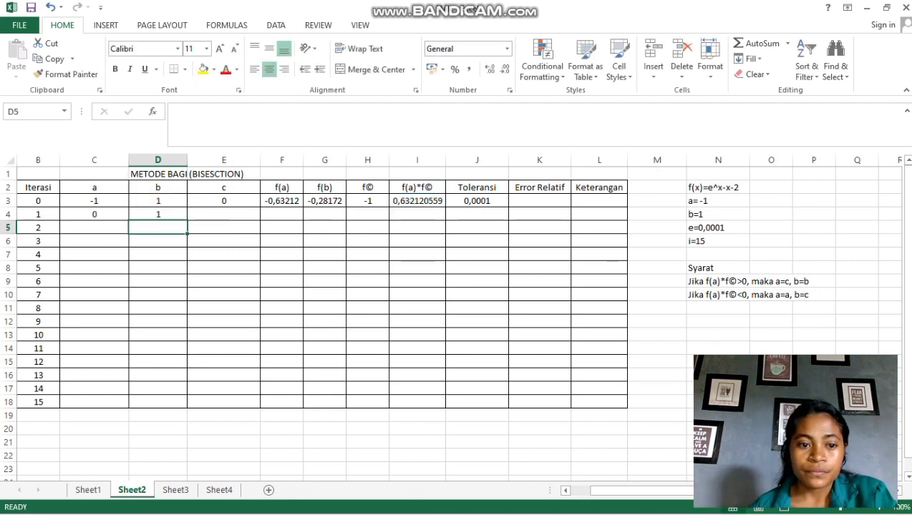
# - Calculate the midpoint c for iteration 1 in E4 with the formula =(C4+D4)/2
pyautogui.click(224, 214)
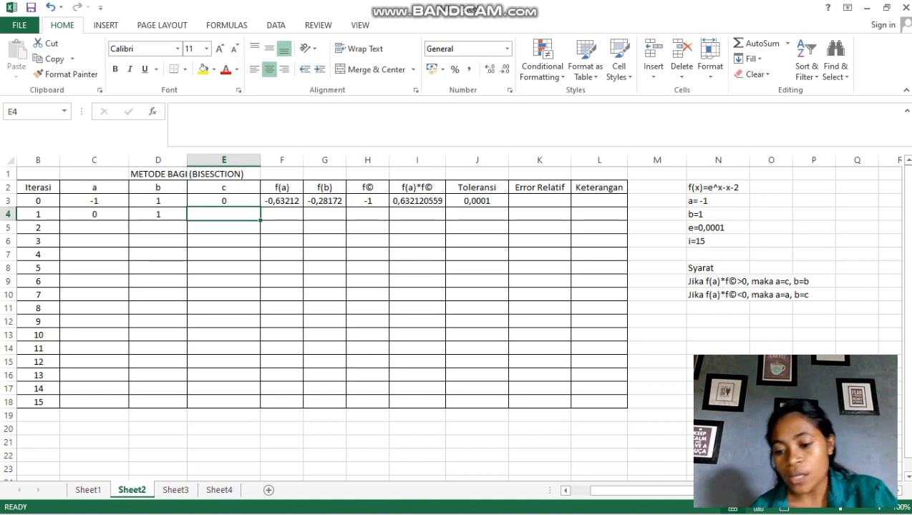
pyautogui.write('=')
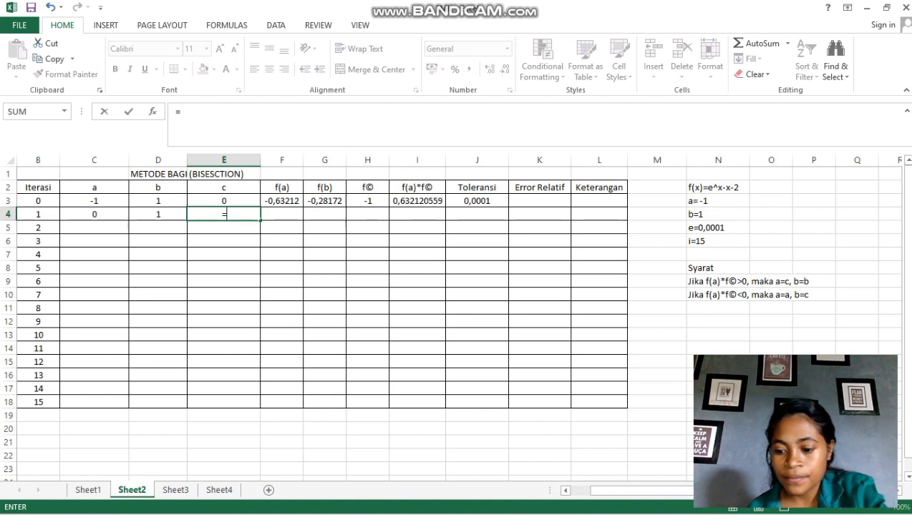
pyautogui.write('(')
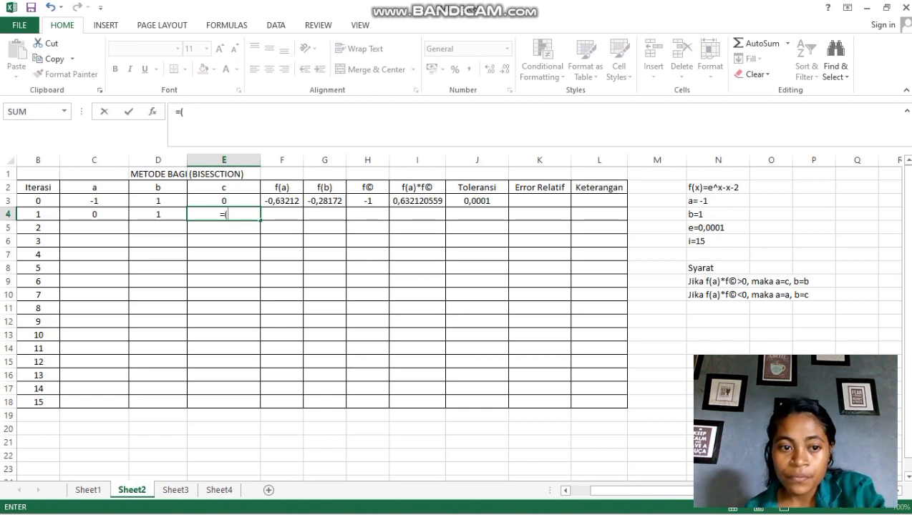
pyautogui.click(94, 215)
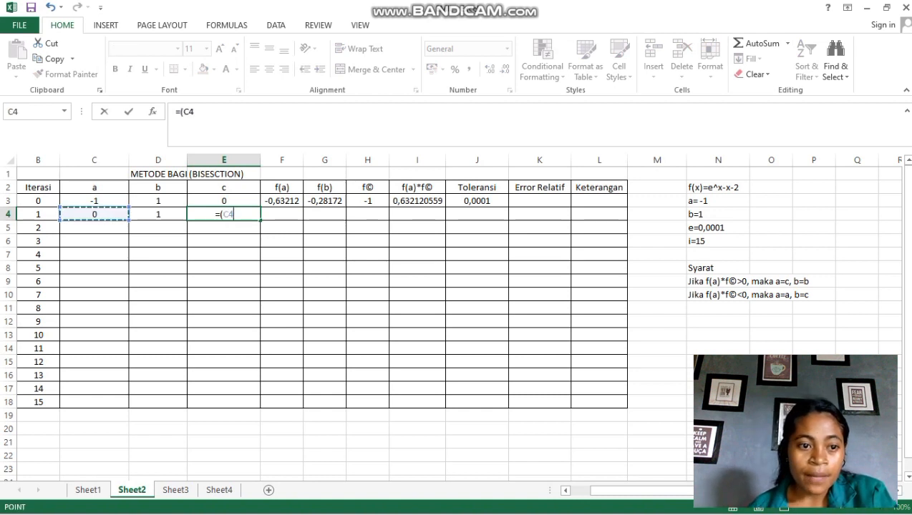
pyautogui.write('+')
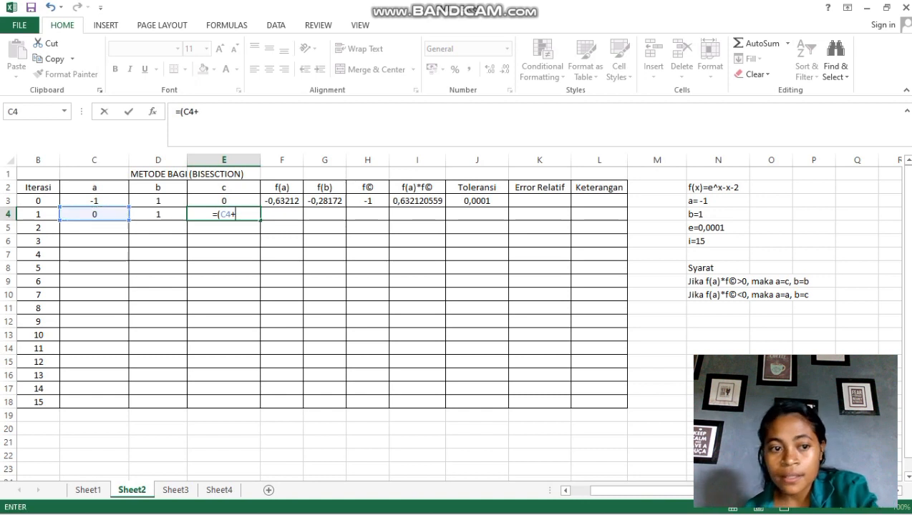
pyautogui.click(158, 214)
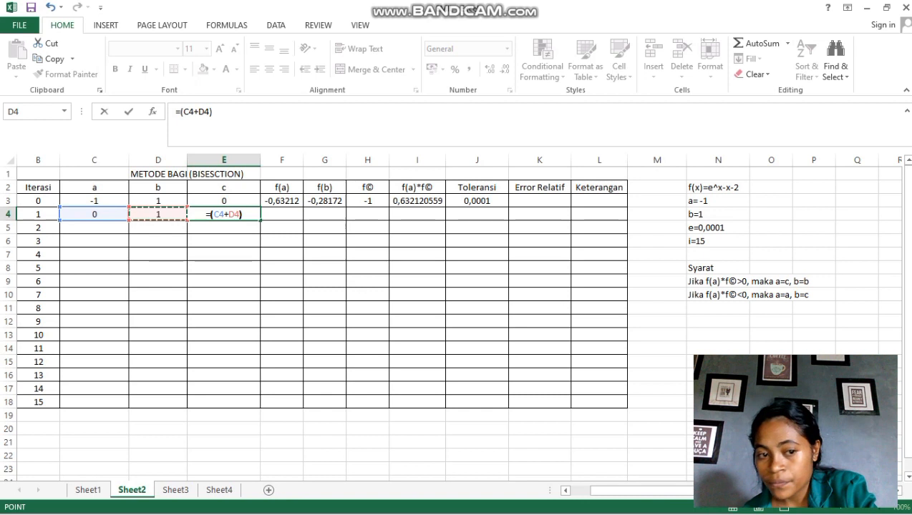
pyautogui.write(')/')
pyautogui.write('2')
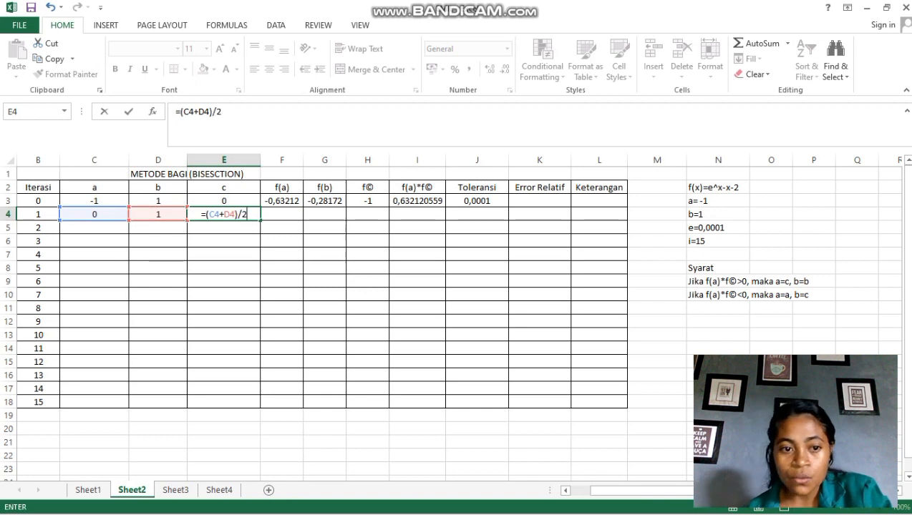
pyautogui.press('Return')
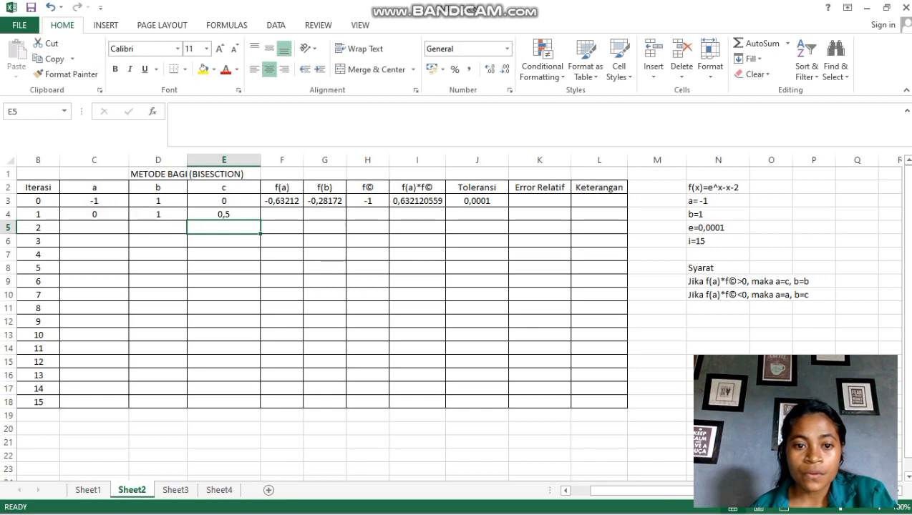
# - Calculate f(a) for iteration 1 in F4 with the formula =EXP(C4)-C4-2
pyautogui.click(281, 214)
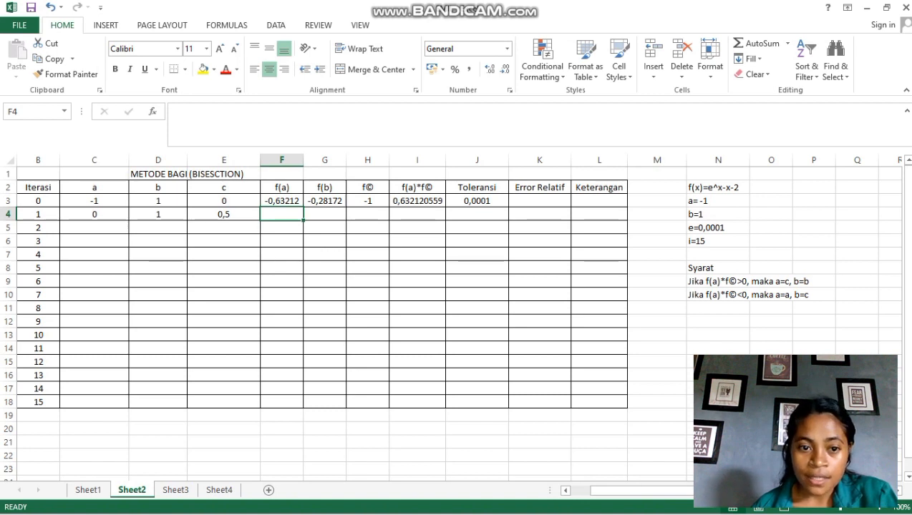
pyautogui.write('=')
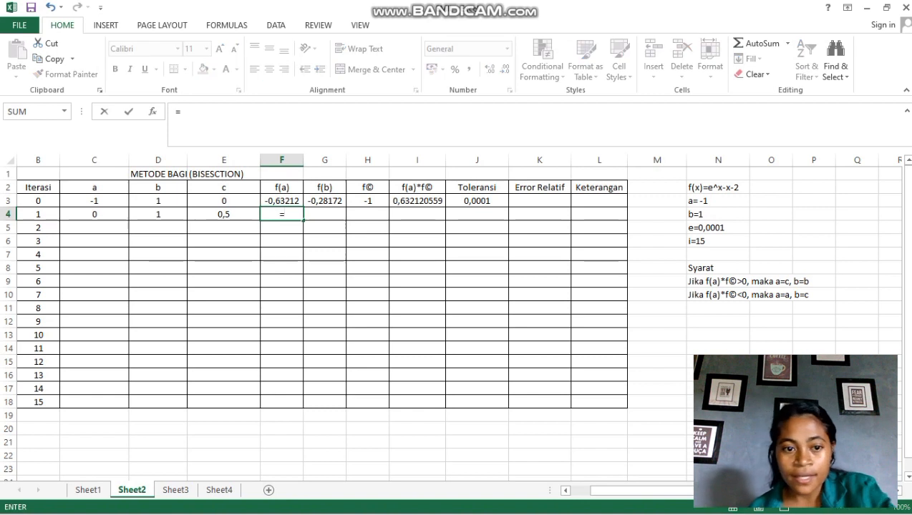
pyautogui.write('e')
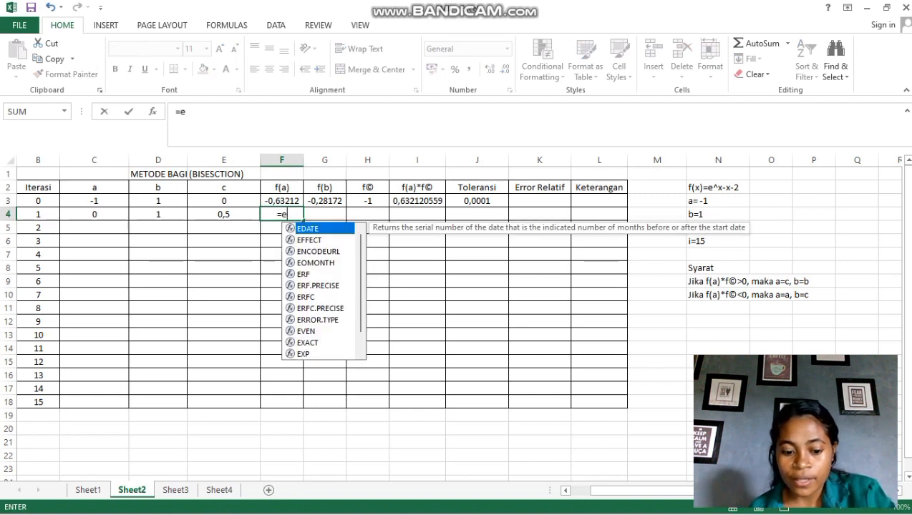
pyautogui.write('xp(')
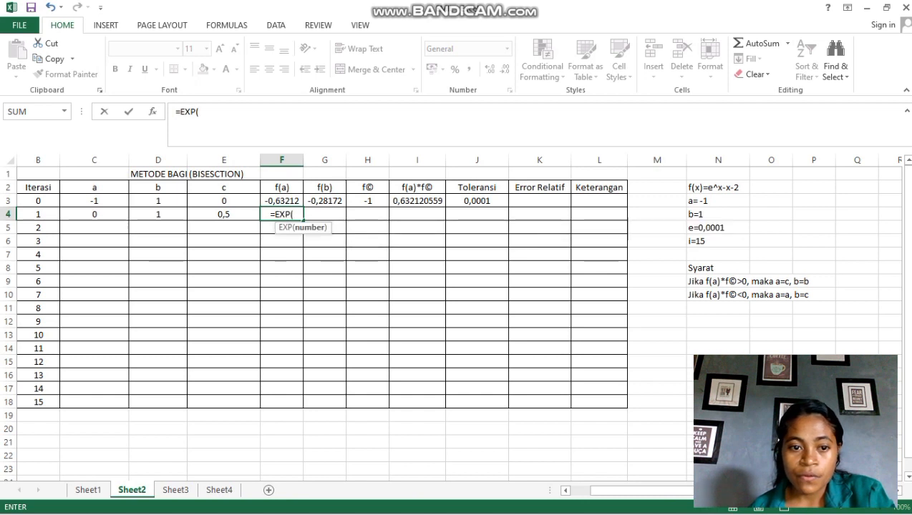
pyautogui.click(94, 214)
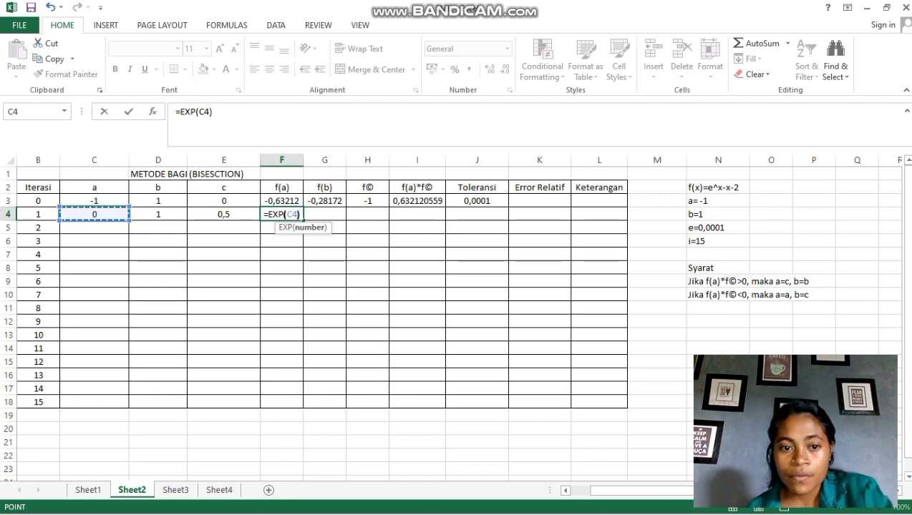
pyautogui.write(')-')
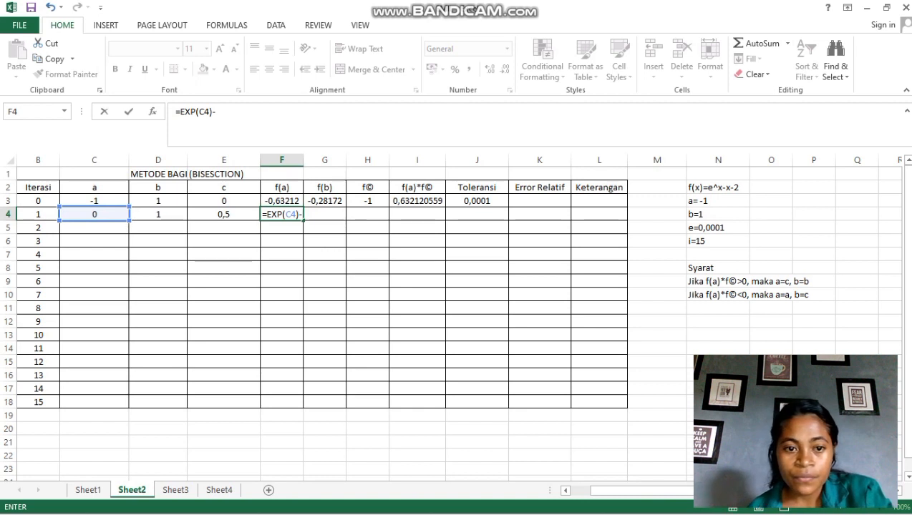
pyautogui.click(95, 214)
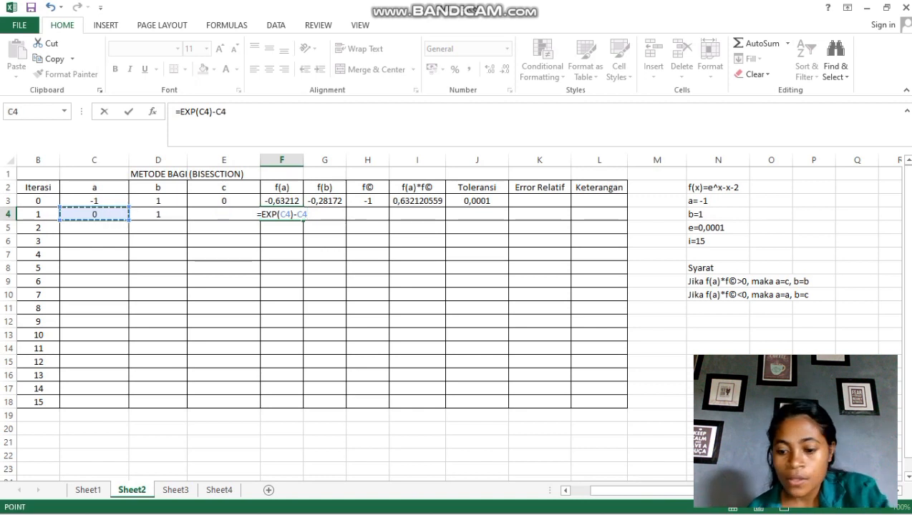
pyautogui.write('-2')
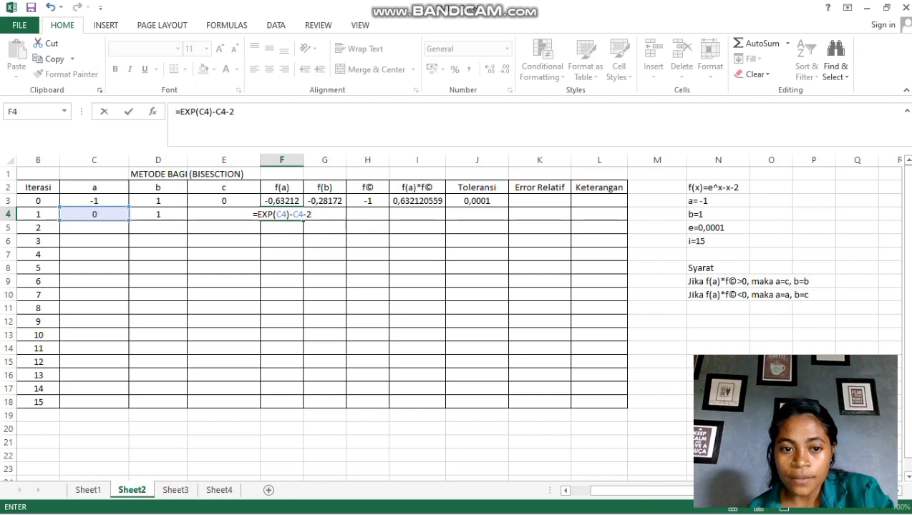
pyautogui.press('Return')
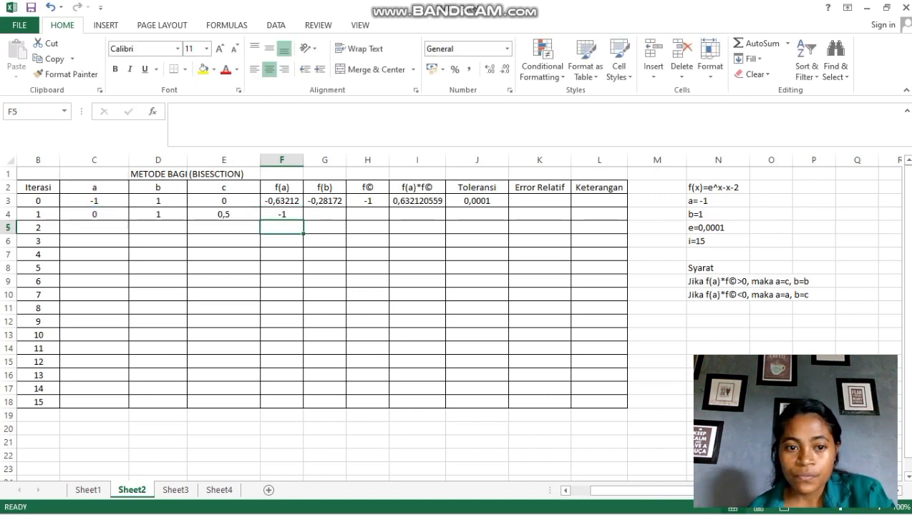
# - Calculate f(b) for iteration 1 in G4 with the formula =EXP(D4)-D4-2
pyautogui.click(325, 214)
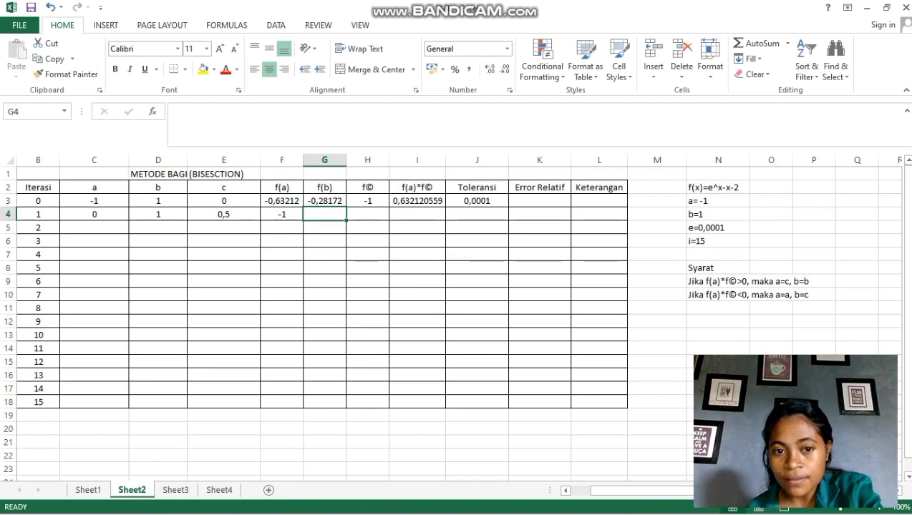
pyautogui.write('=ex')
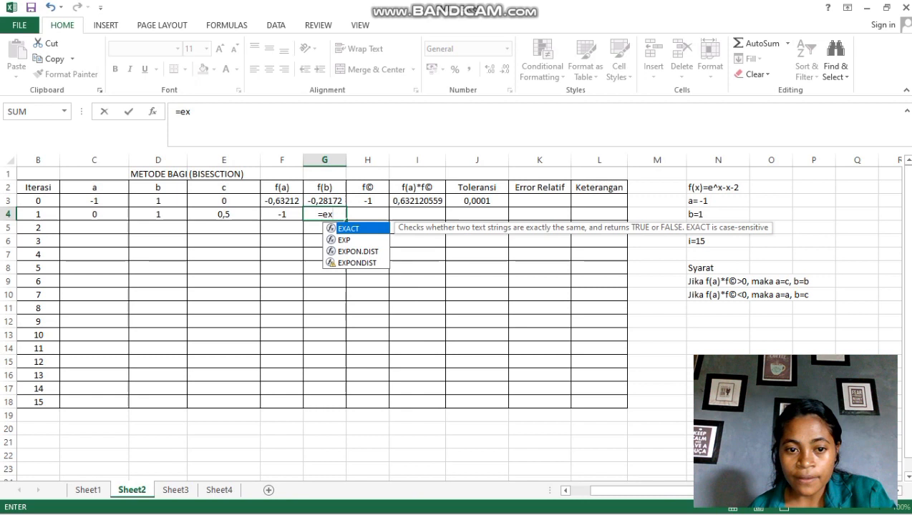
pyautogui.press('Down')
pyautogui.press('Tab')
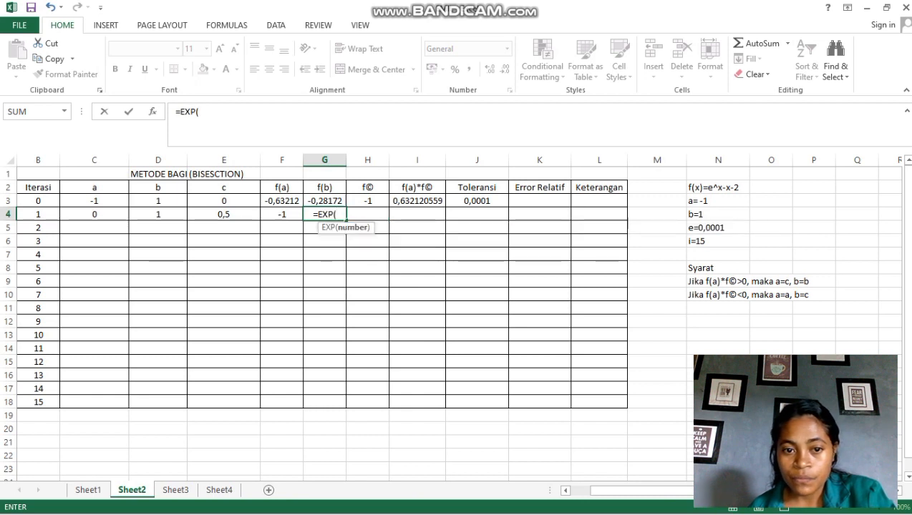
pyautogui.click(158, 214)
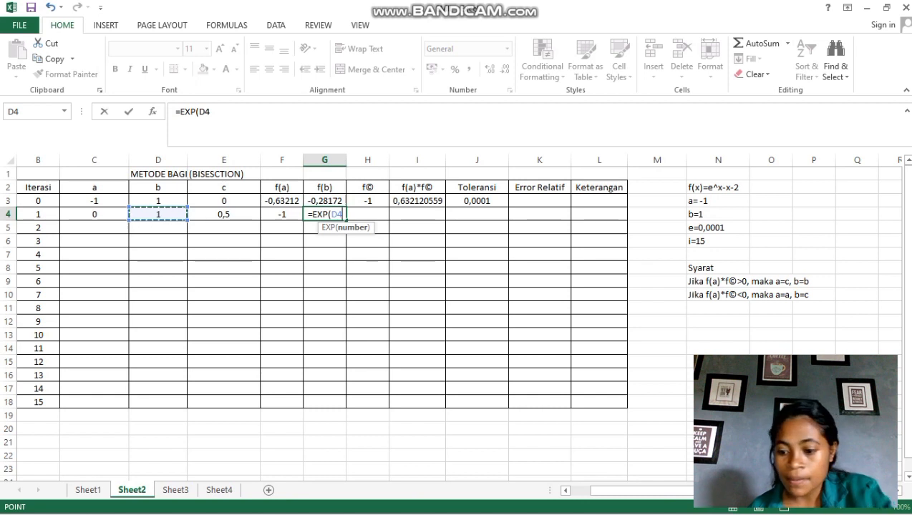
pyautogui.write(')-')
pyautogui.click(158, 214)
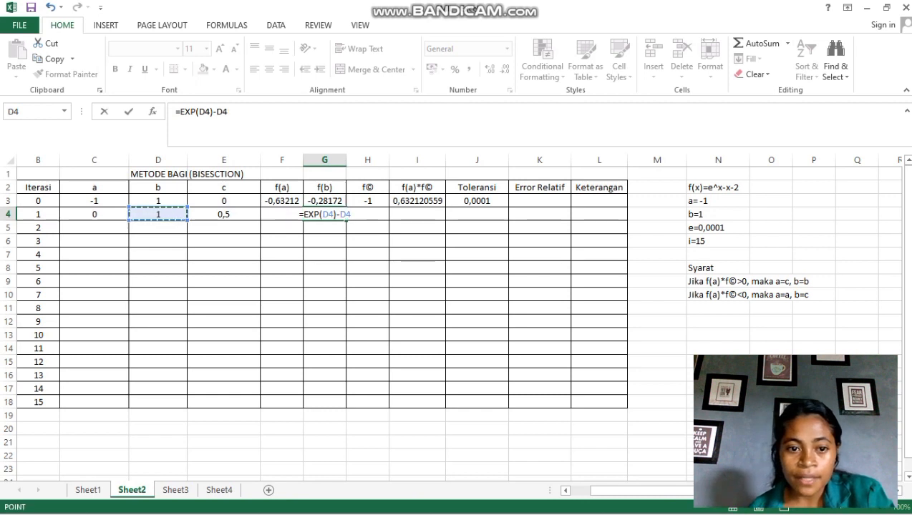
pyautogui.write('-')
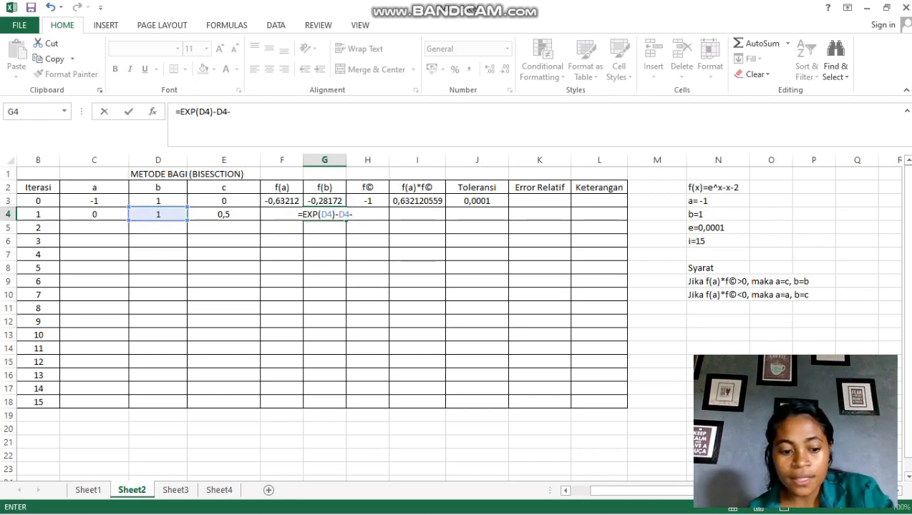
pyautogui.write('2')
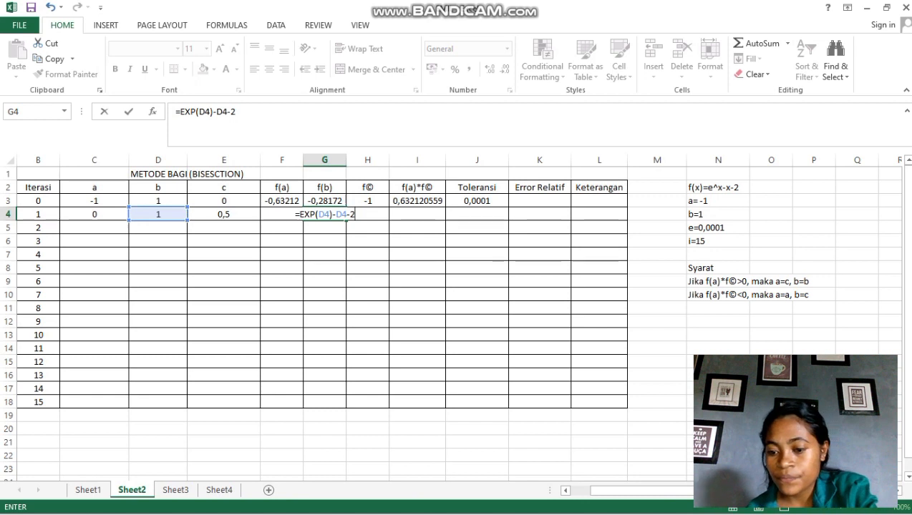
pyautogui.press('Return')
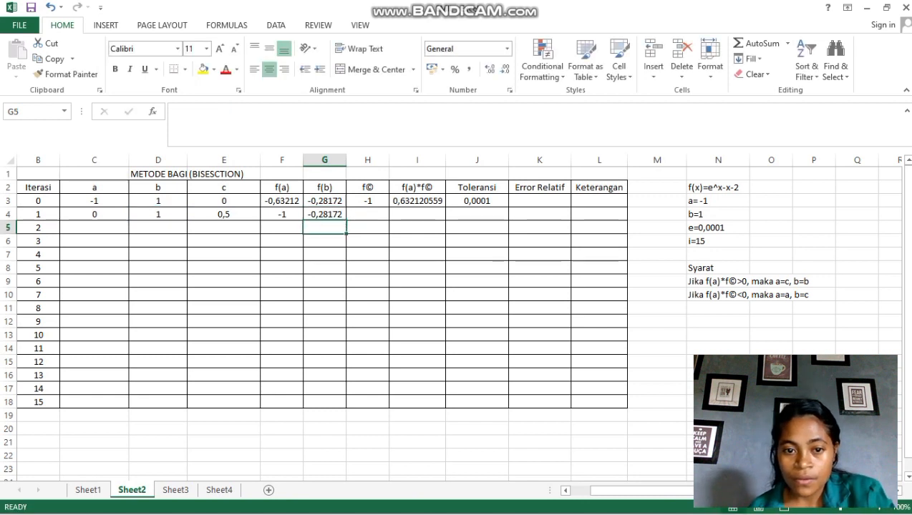
# - Calculate f(c) for iteration 1 in H4 with the formula =EXP(E4)-E4-2
pyautogui.click(368, 215)
pyautogui.write('=ex')
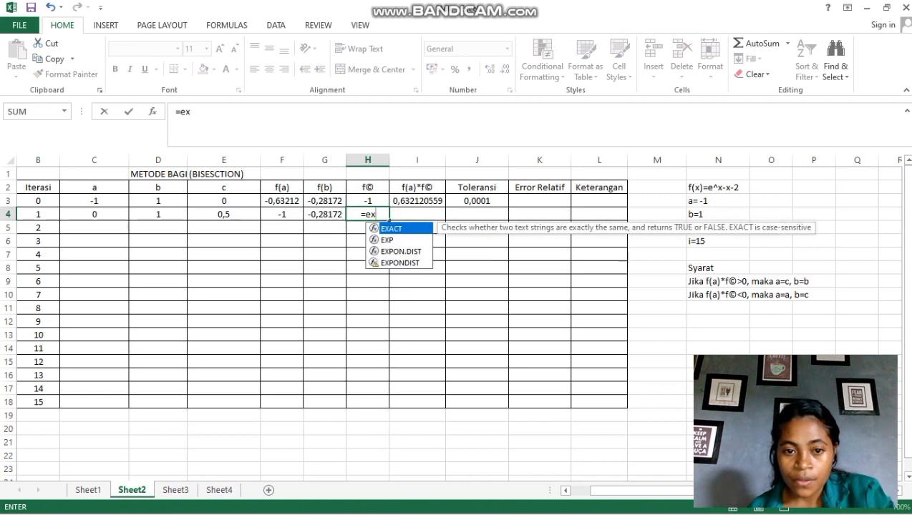
pyautogui.write('p')
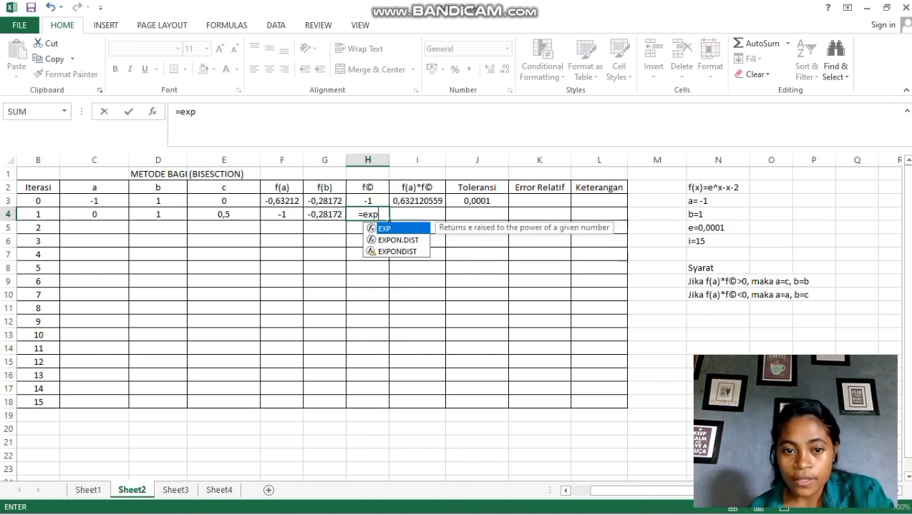
pyautogui.press('Tab')
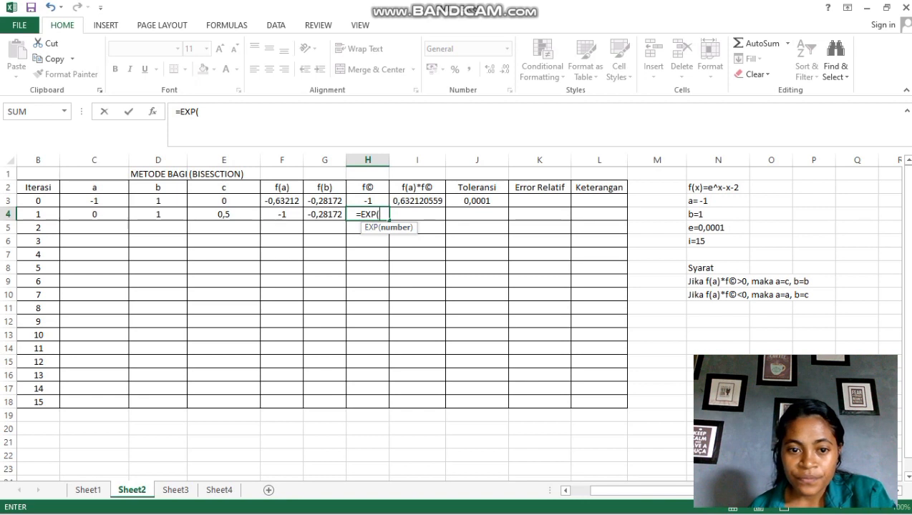
pyautogui.click(223, 215)
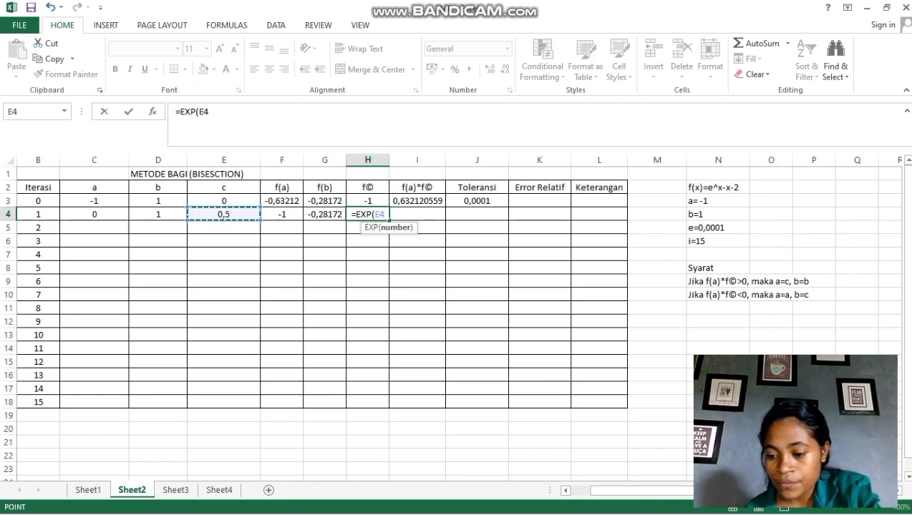
pyautogui.write('0')
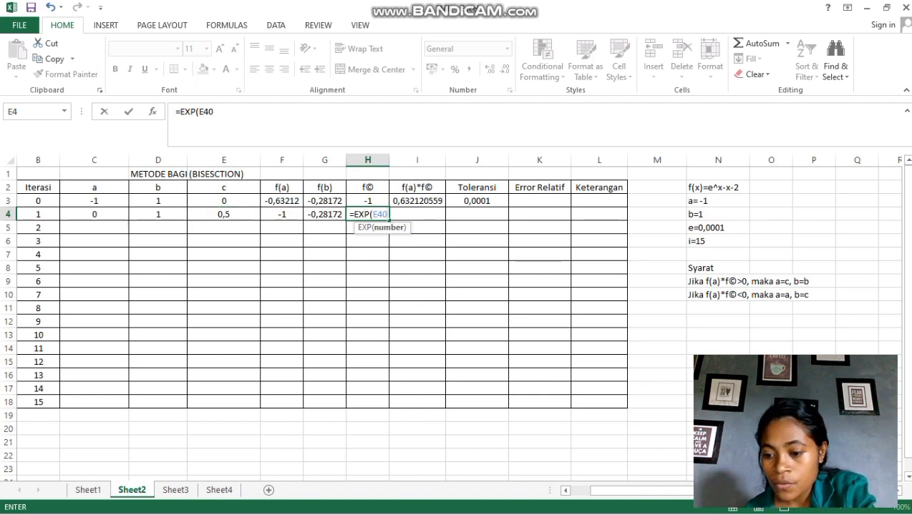
pyautogui.press('BackSpace')
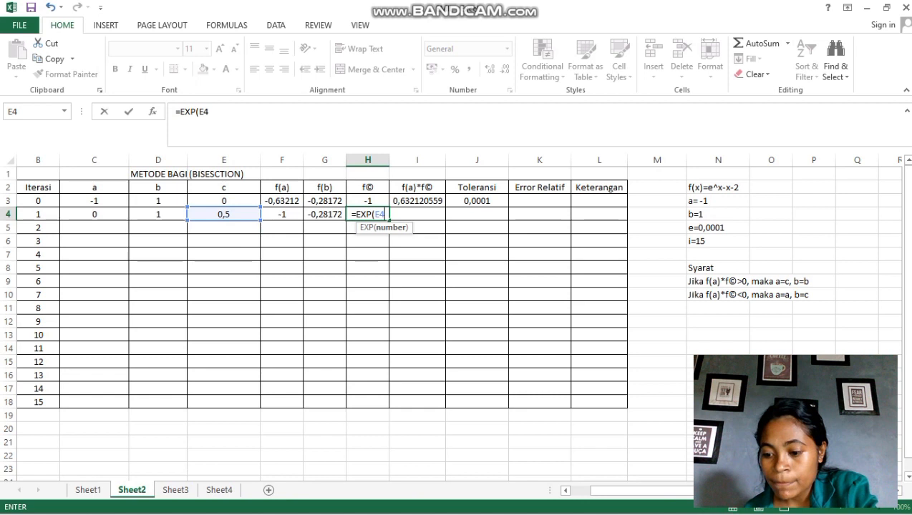
pyautogui.write(')')
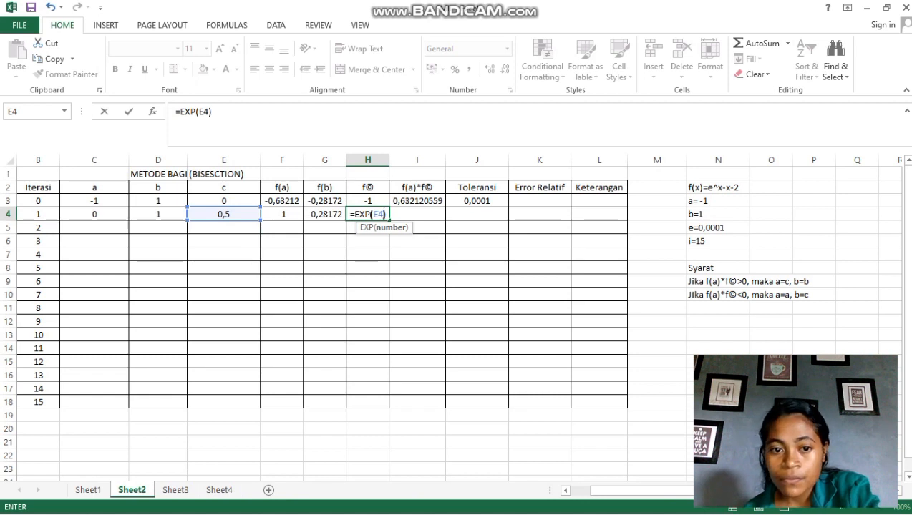
pyautogui.write('-')
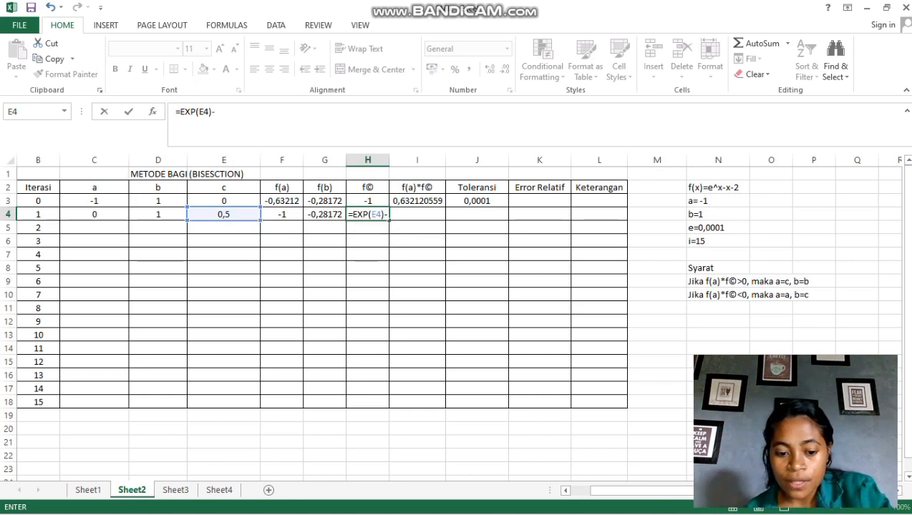
pyautogui.click(224, 215)
pyautogui.write('-2')
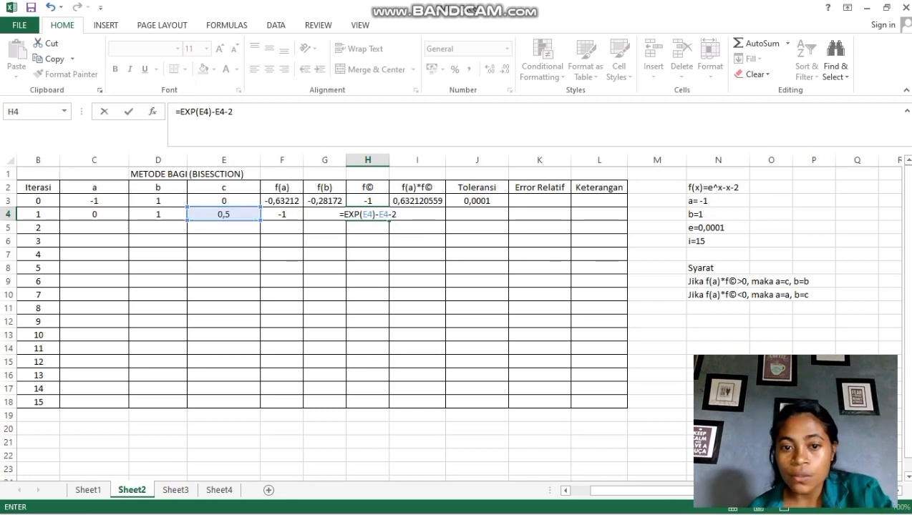
pyautogui.press('Return')
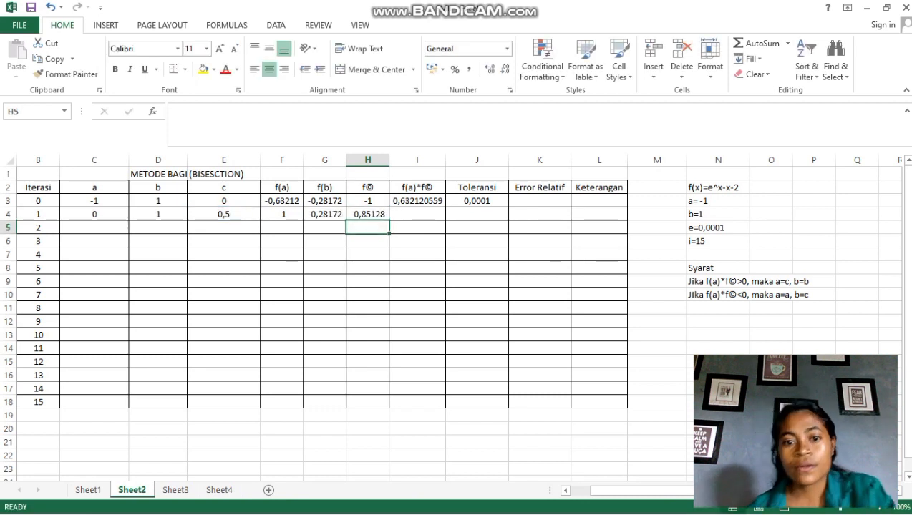
# - Calculate the product f(a)*f(c) for iteration 1 in I4
pyautogui.click(417, 214)
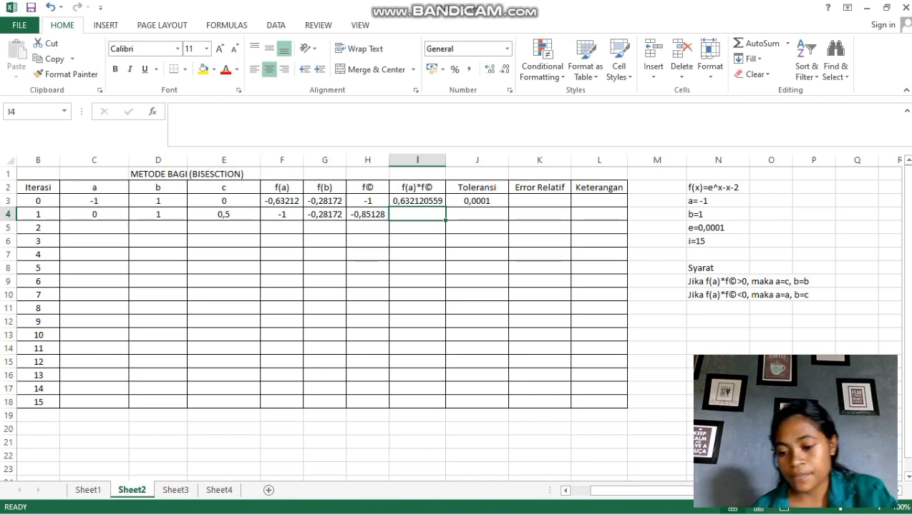
# - Enter the formula =F4*H4 in cell I4 to calculate f(a)*f(c) for iteration 1
pyautogui.write('=')
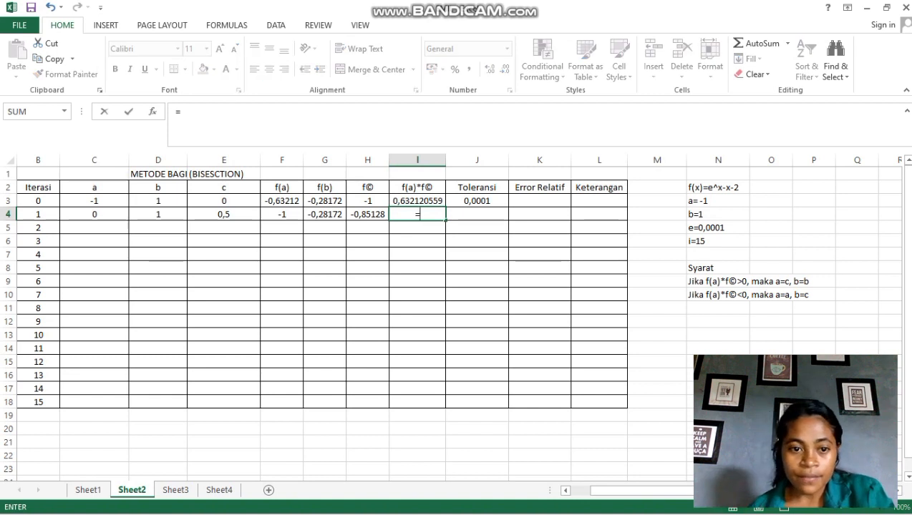
pyautogui.click(282, 214)
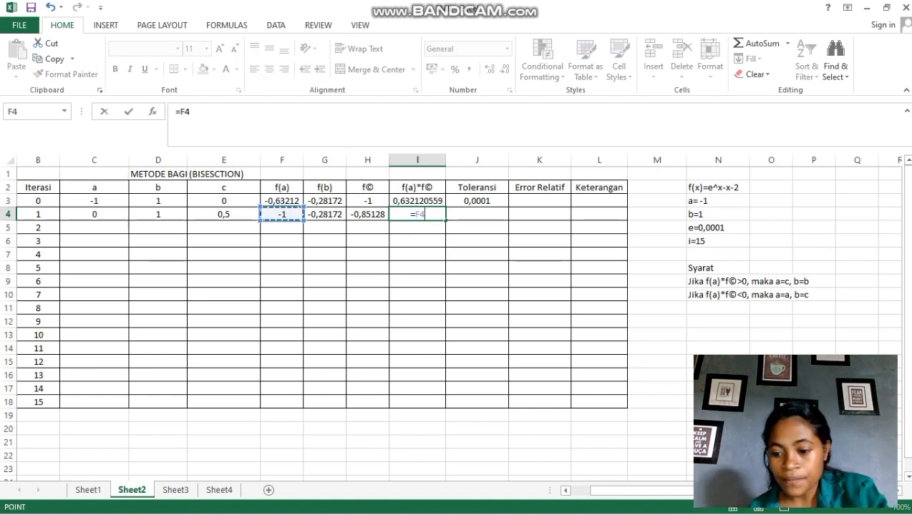
pyautogui.write('*')
pyautogui.click(367, 214)
pyautogui.press('Return')
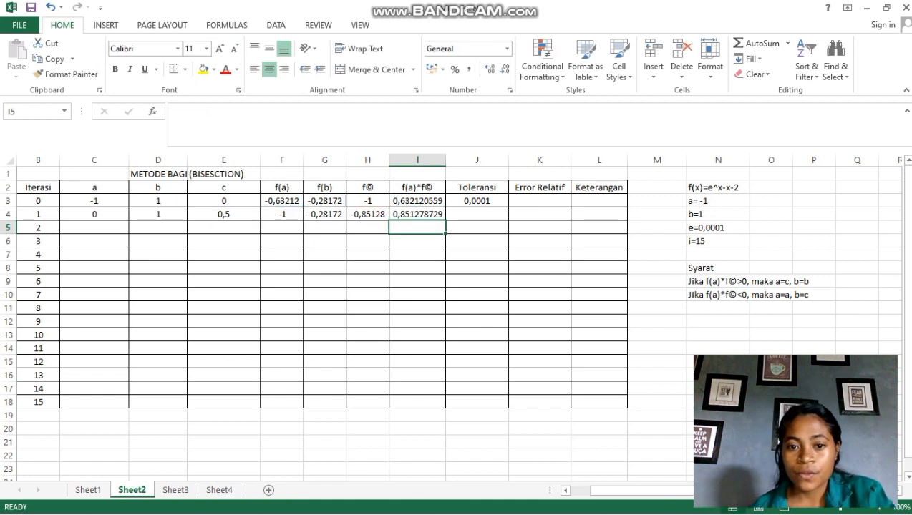
# - Make the iteration 1 tolerance in cell J4 reference the tolerance in J3
pyautogui.click(477, 214)
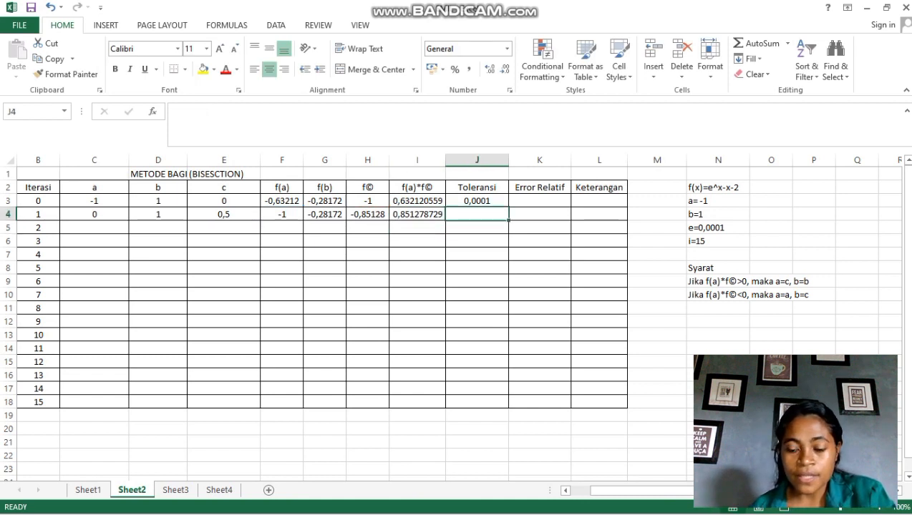
pyautogui.write('=')
pyautogui.press('Up')
pyautogui.press('Return')
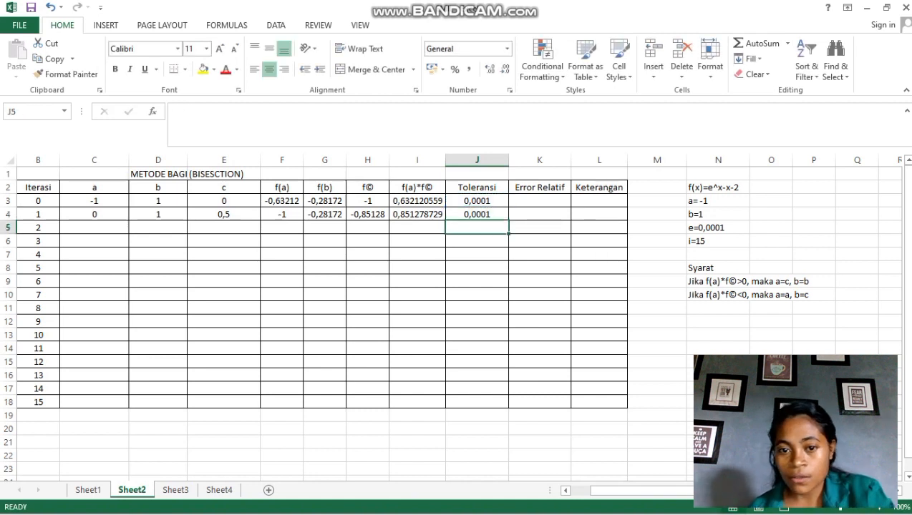
# - Calculate the iteration 1 relative error in cell K4 with the formula =ABS(E4-E3)/E4
pyautogui.click(539, 214)
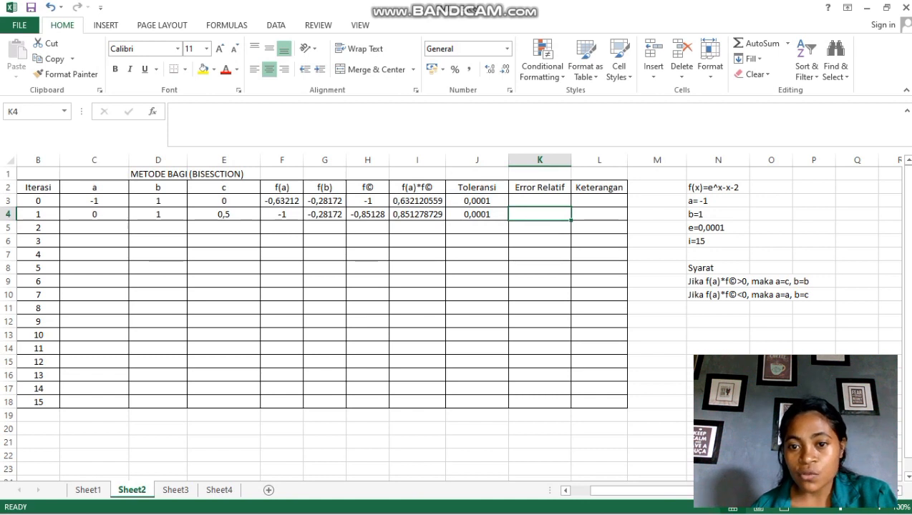
pyautogui.write('=')
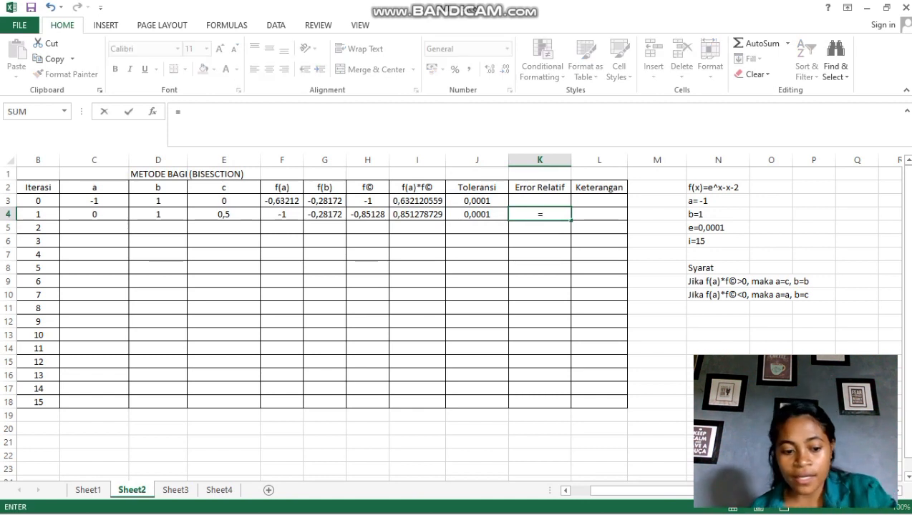
pyautogui.write('abs')
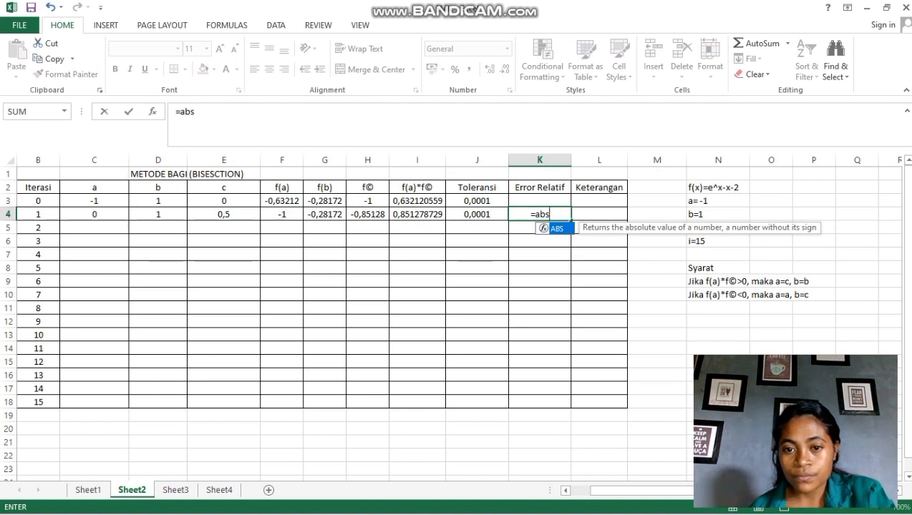
pyautogui.press('Tab')
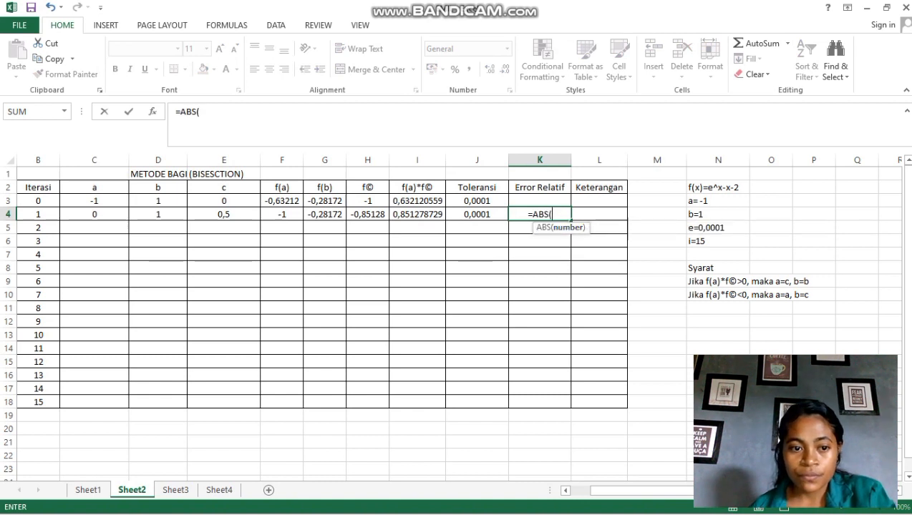
pyautogui.click(224, 215)
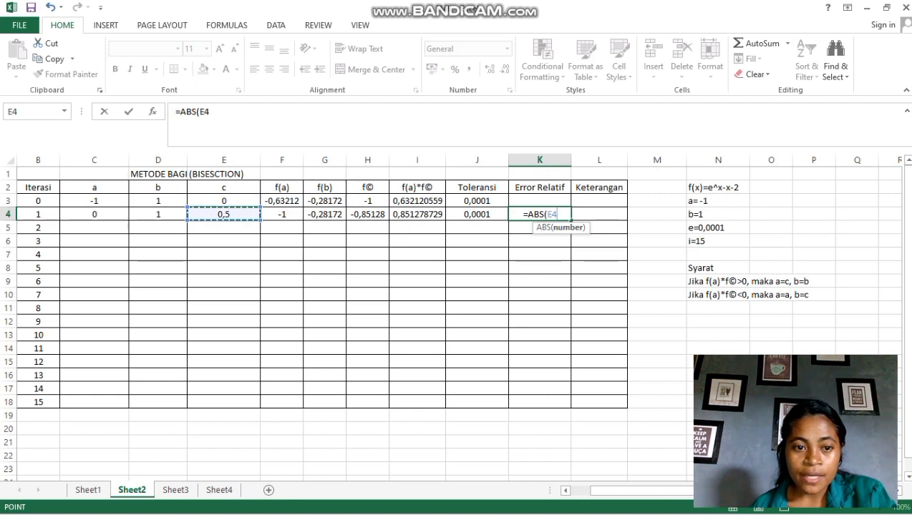
pyautogui.write('-')
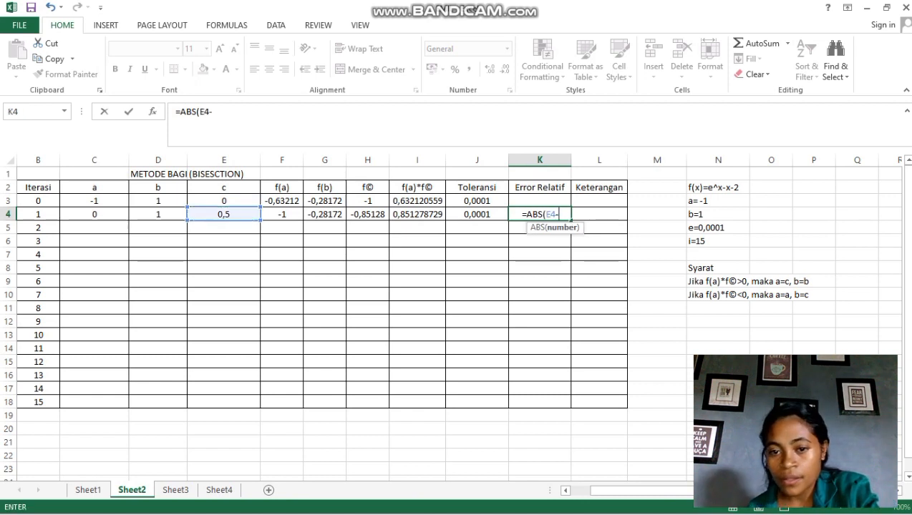
pyautogui.click(225, 201)
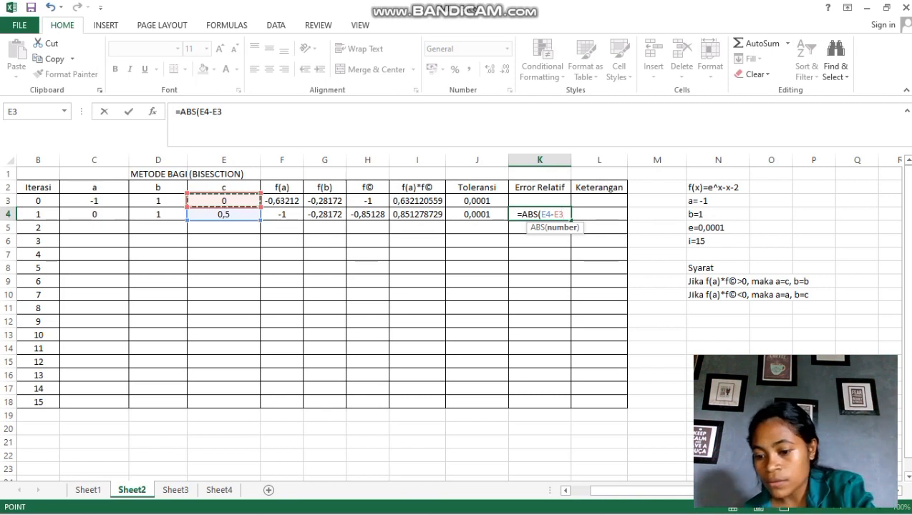
pyautogui.write(')/')
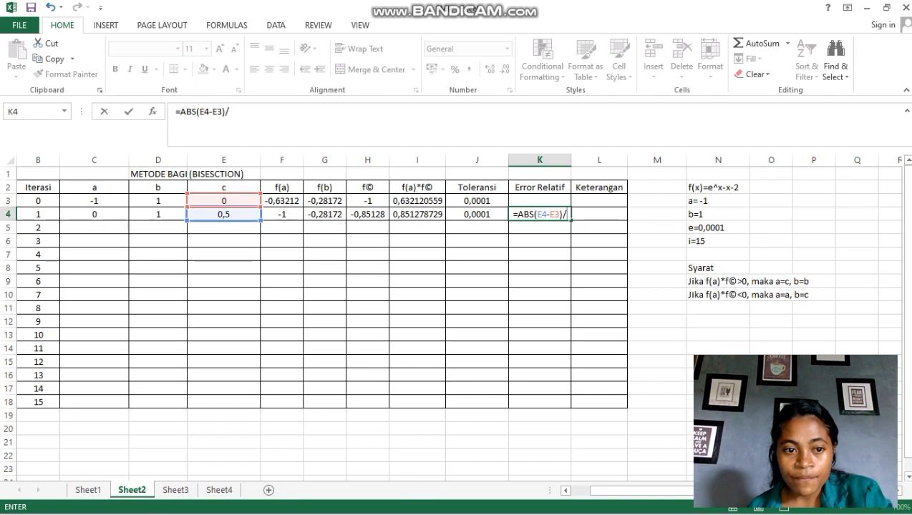
pyautogui.click(224, 214)
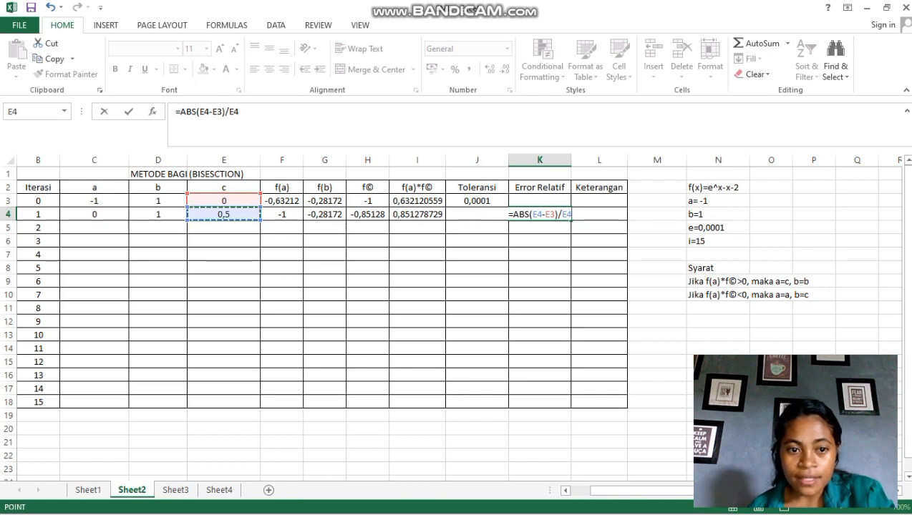
pyautogui.press('Return')
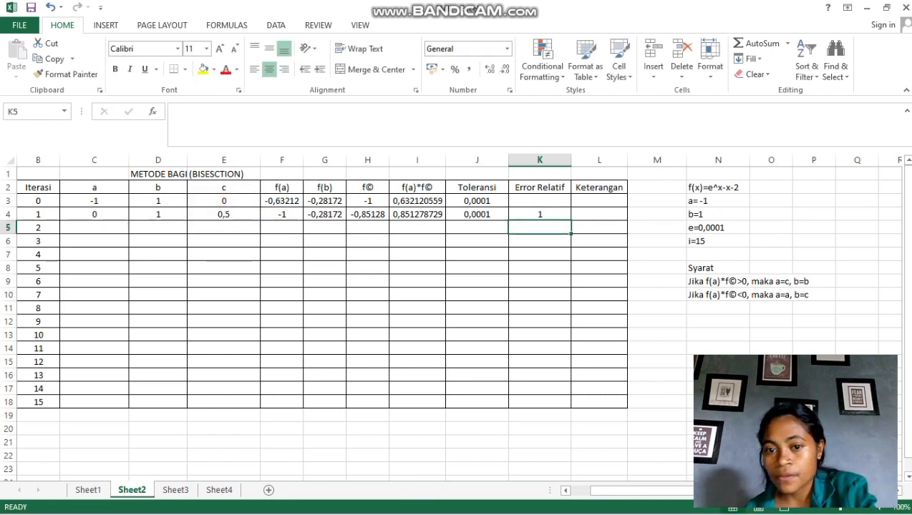
# - Enter =IF(K4>J4;0;1) in cell L4 to compare the relative error with the tolerance in the Keterangan column
pyautogui.click(599, 214)
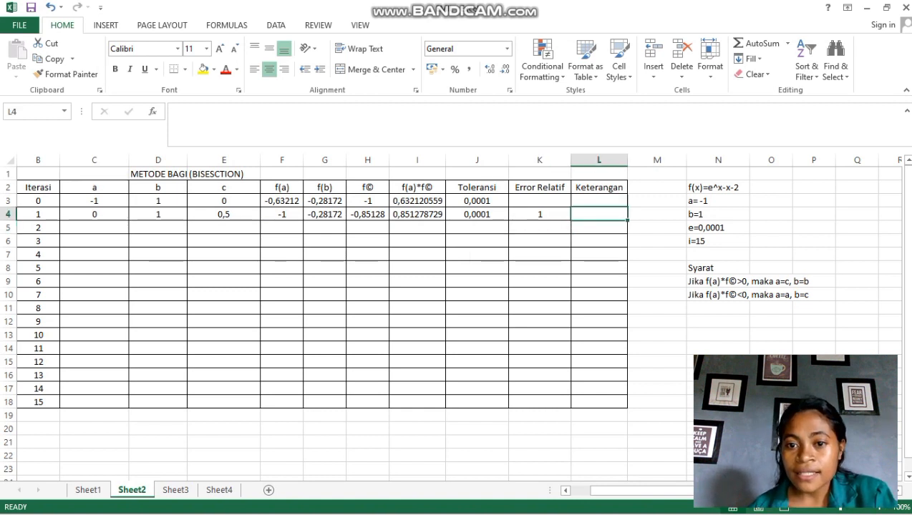
pyautogui.write('=')
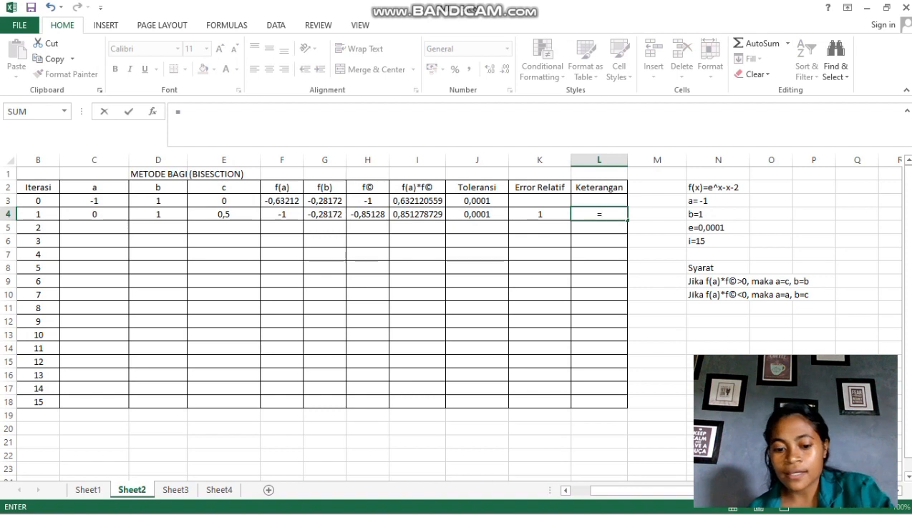
pyautogui.write('if')
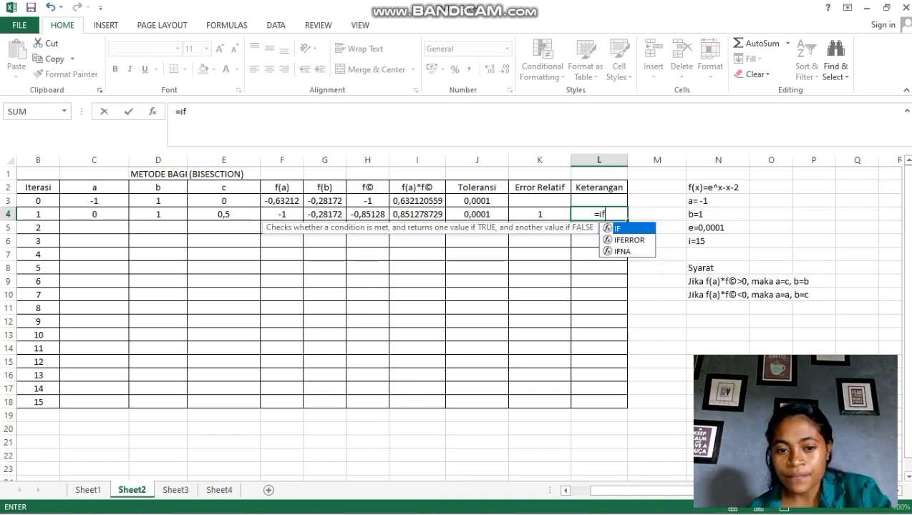
pyautogui.press('Tab')
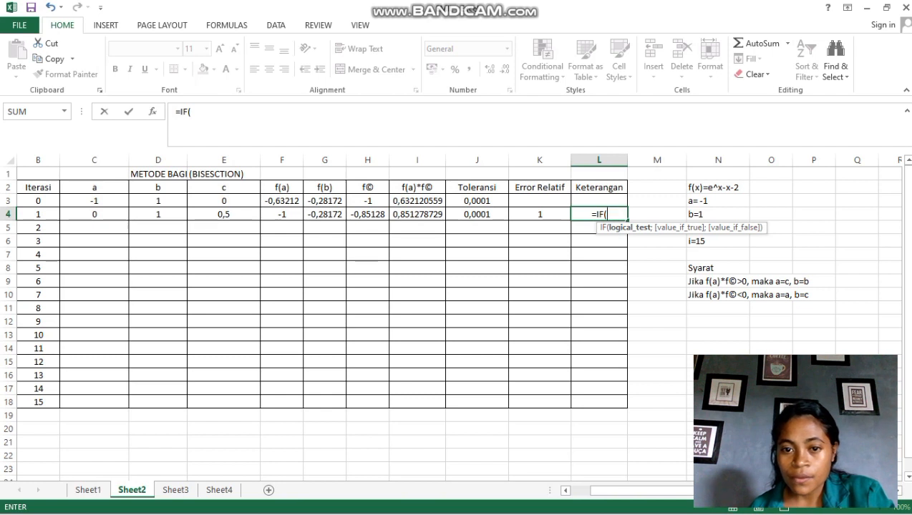
pyautogui.press('Left')
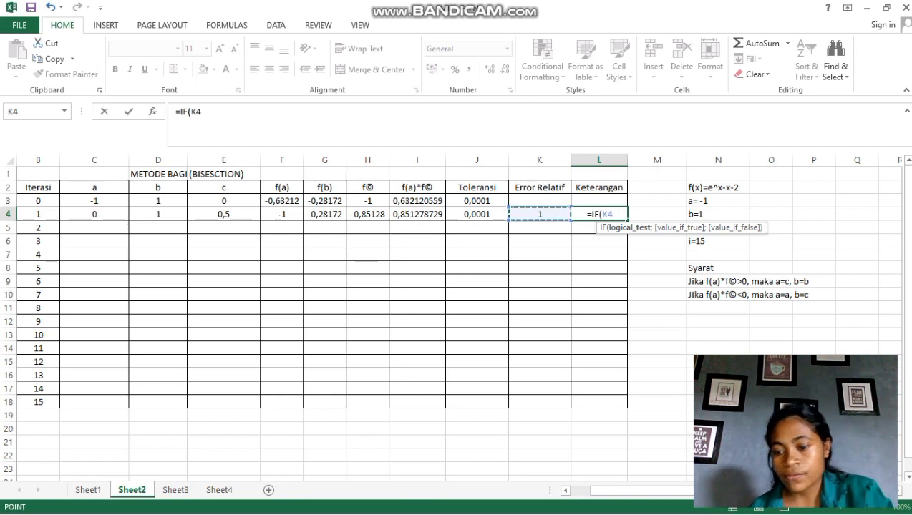
pyautogui.write('>')
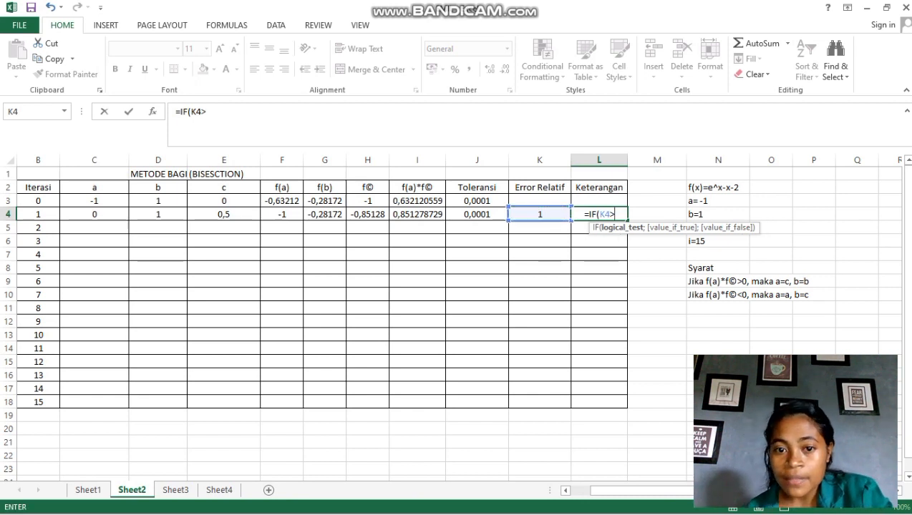
pyautogui.press('Left')
pyautogui.press('Left')
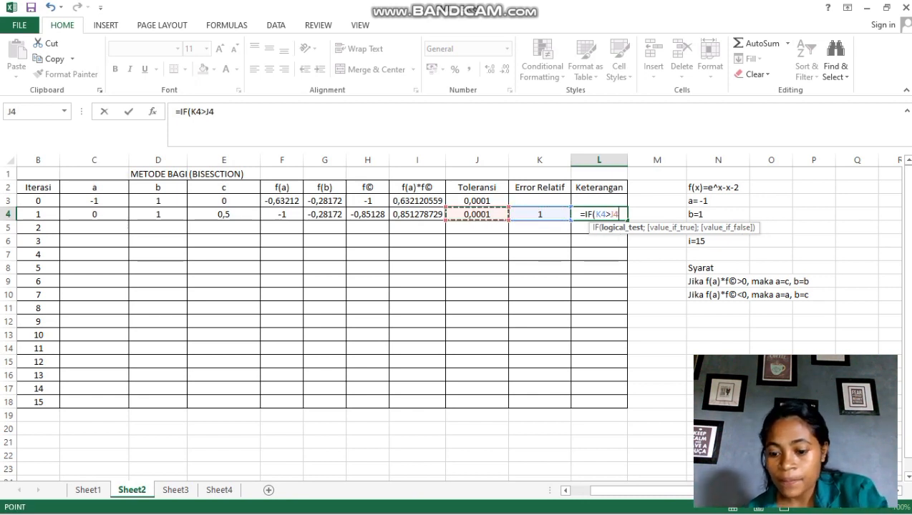
pyautogui.write(';')
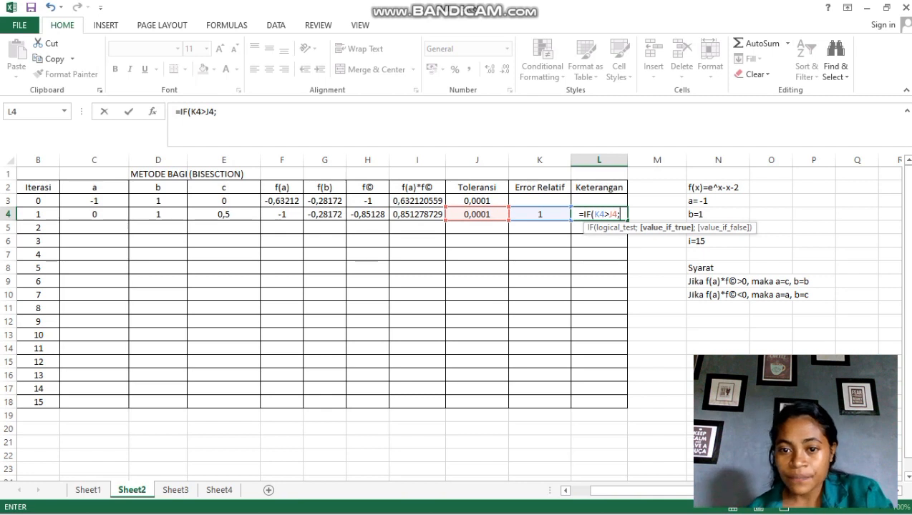
pyautogui.write('0')
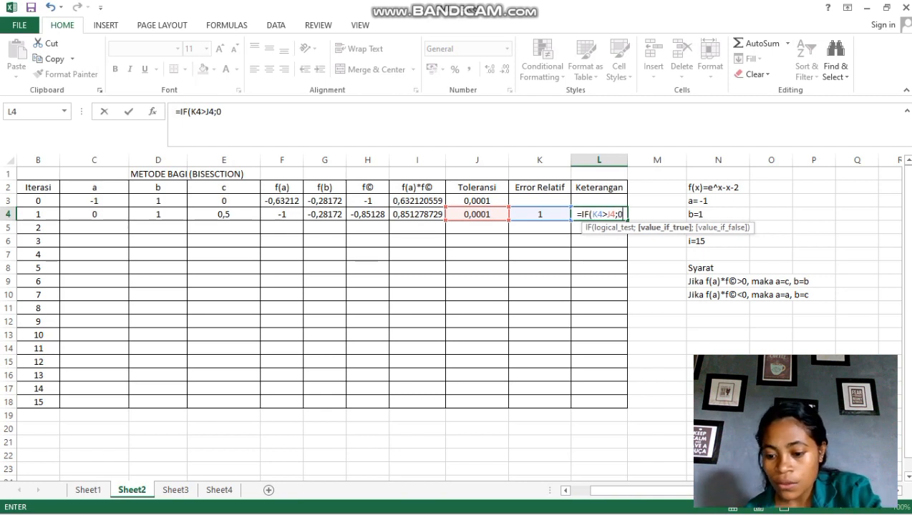
pyautogui.write(';1')
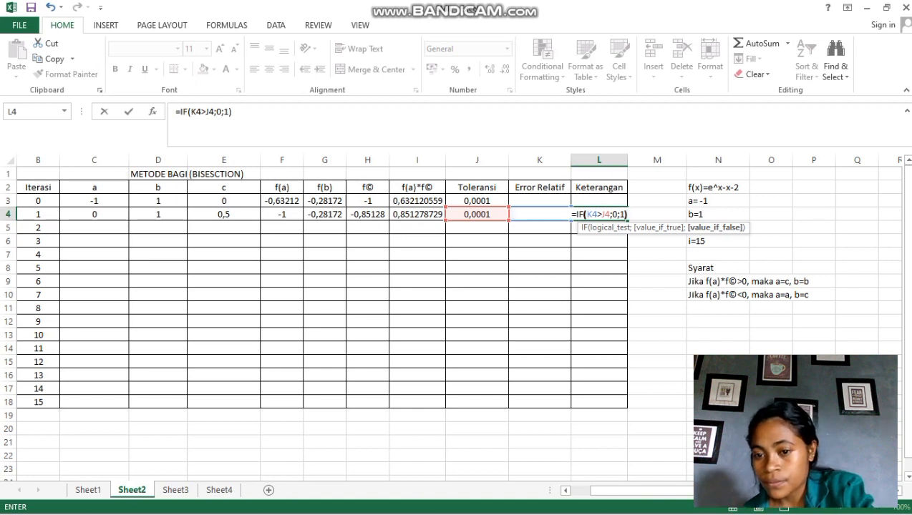
pyautogui.write(')')
pyautogui.press('Return')
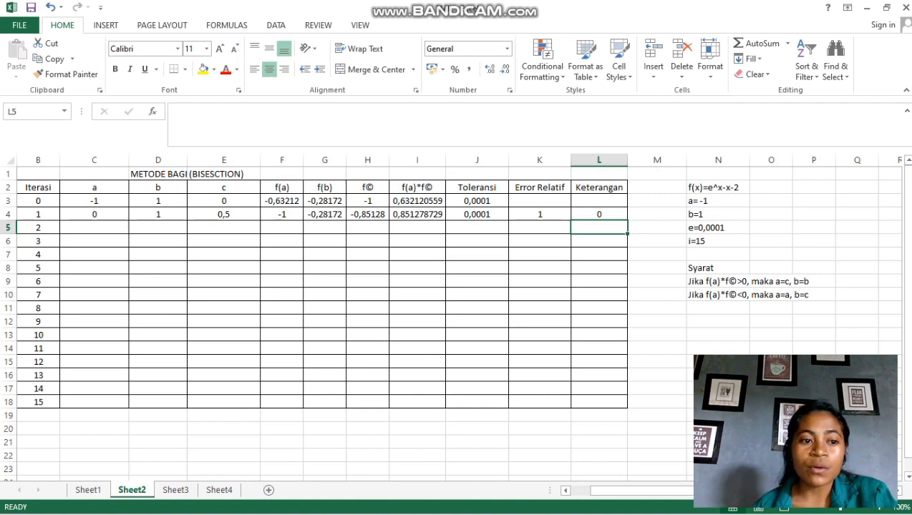
# - Fill the iteration 1 row, B4 to L4, down to row 18 to cover all iterations through 15
pyautogui.click(38, 215)
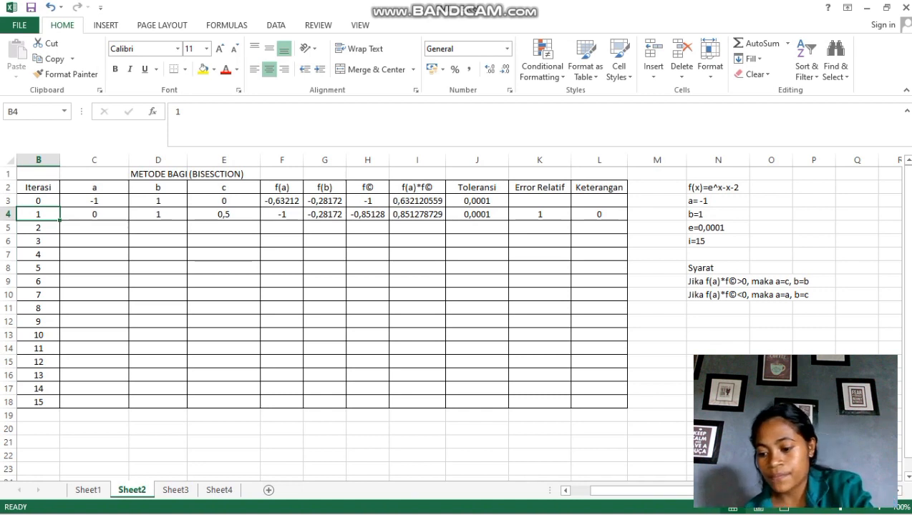
pyautogui.hotkey('shift', 'Right')
pyautogui.hotkey('shift', 'Right')
pyautogui.hotkey('shift', 'Right')
pyautogui.hotkey('shift', 'Right')
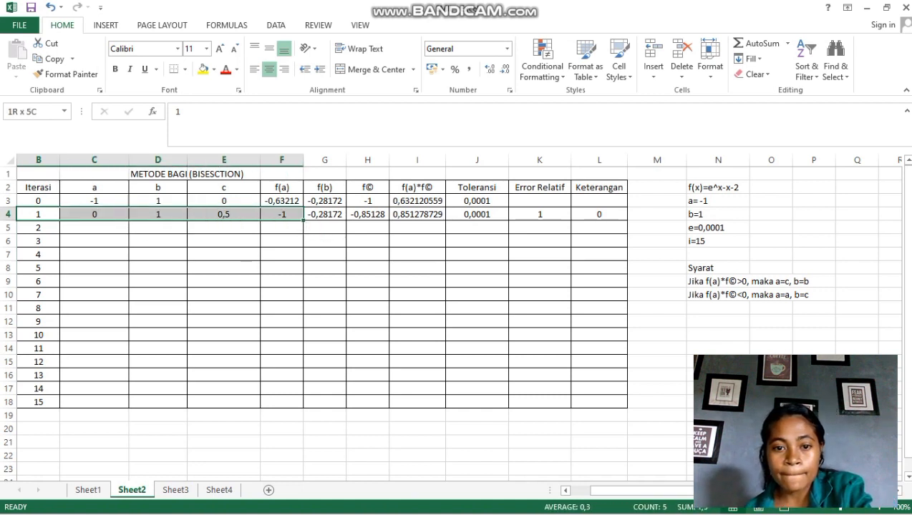
pyautogui.hotkey('shift', 'Right')
pyautogui.hotkey('shift', 'Right')
pyautogui.hotkey('shift', 'Right')
pyautogui.hotkey('shift', 'Right')
pyautogui.hotkey('shift', 'Right')
pyautogui.hotkey('shift', 'Right')
pyautogui.hotkey('shift', 'Right')
pyautogui.hotkey('shift', 'Right')
pyautogui.hotkey('shift', 'Right')
pyautogui.hotkey('shift', 'Right')
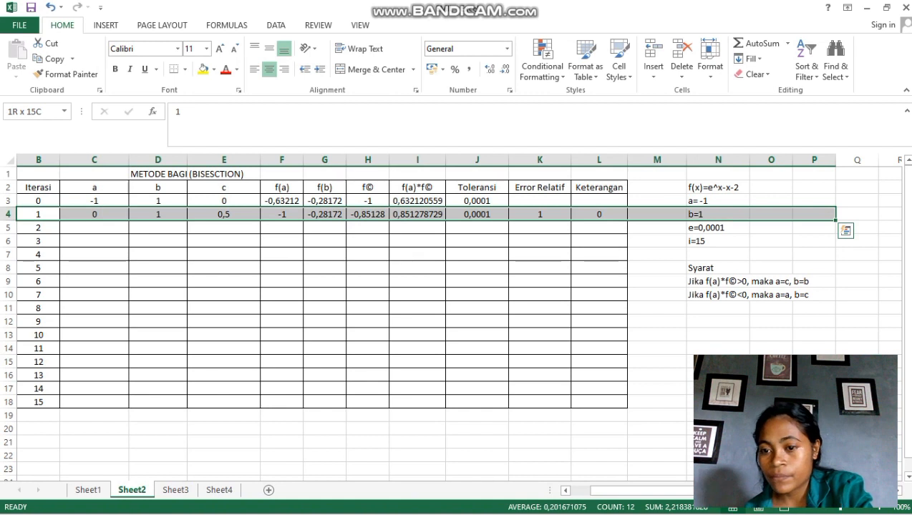
pyautogui.hotkey('shift', 'Left')
pyautogui.hotkey('shift', 'Left')
pyautogui.hotkey('shift', 'Left')
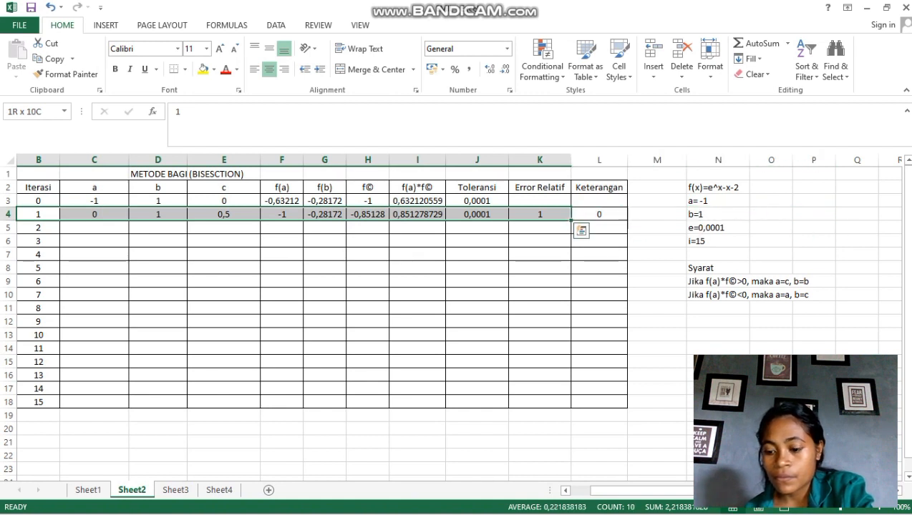
pyautogui.hotkey('shift', 'Right')
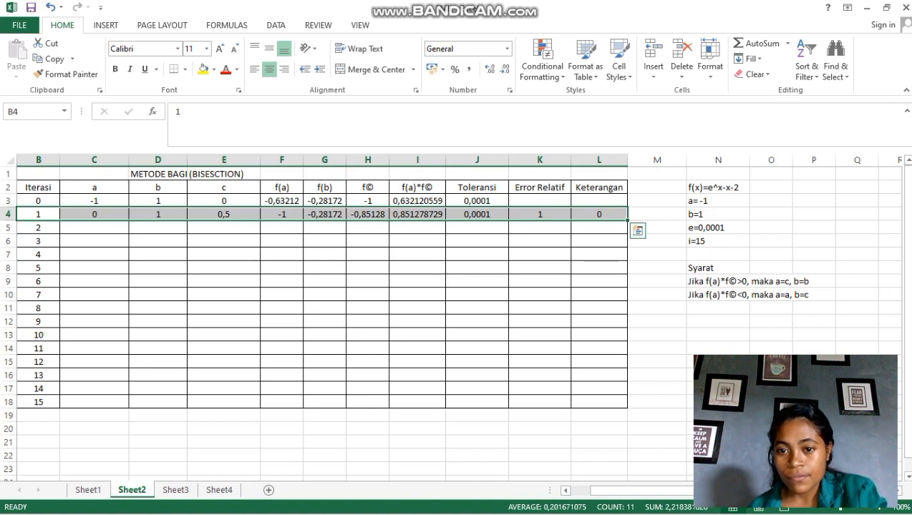
pyautogui.moveTo(628, 221); pyautogui.dragTo(631, 410)
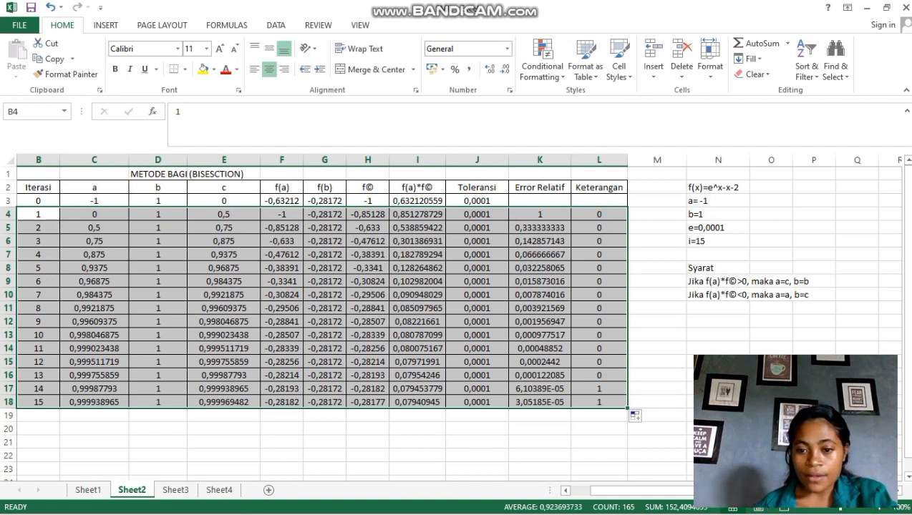
# - Highlight the iteration 14 root value in cell E17 in yellow and begin the conclusion in D21 with "Jadi ak"
pyautogui.click(599, 389)
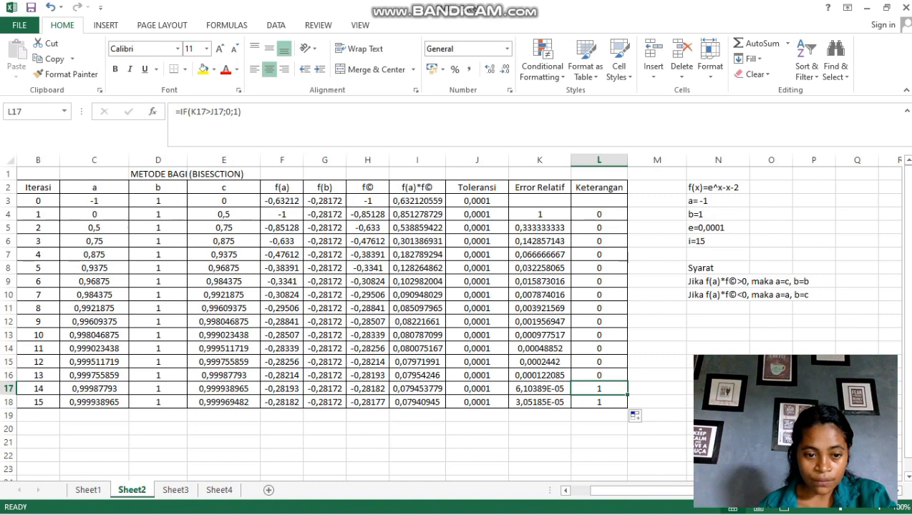
pyautogui.click(224, 388)
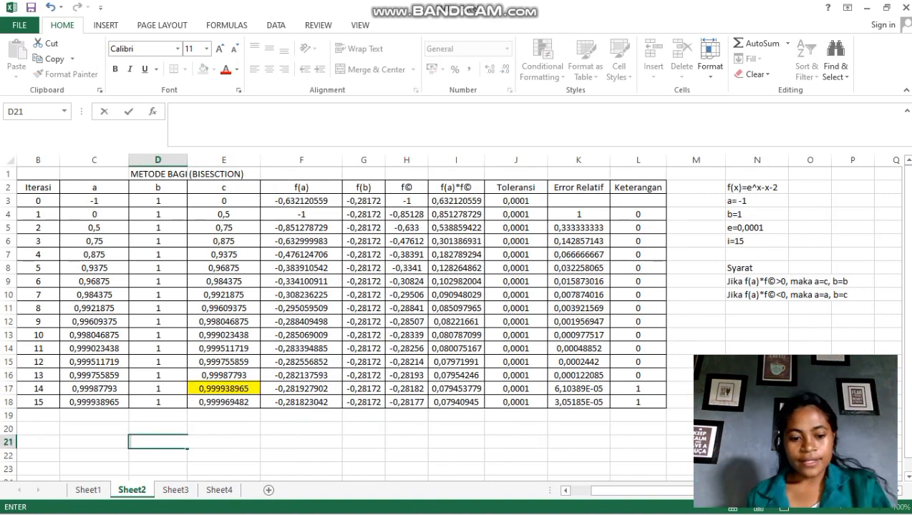
pyautogui.press('capslock')
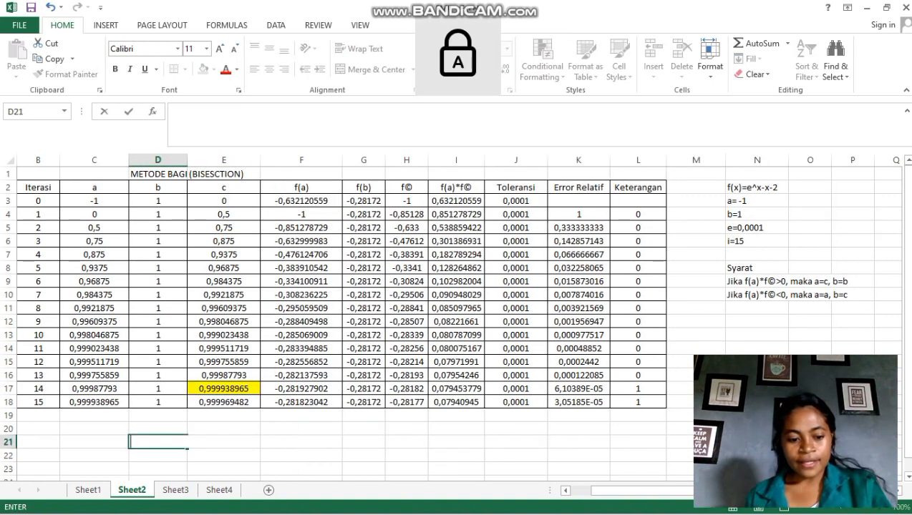
pyautogui.write('Jadi ak')
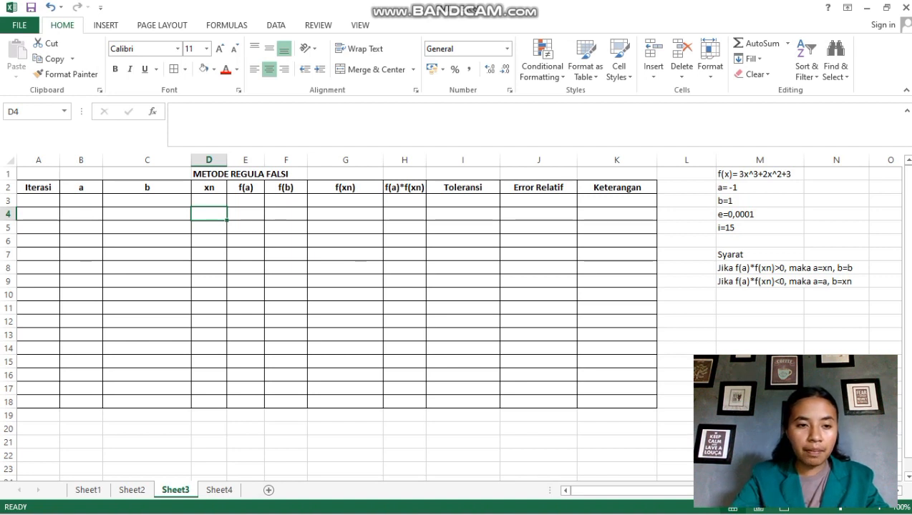
# - Number the Iterasi column of the Regula Falsi table on Sheet3 from 0 in A3 to 15 in A18
pyautogui.click(38, 201)
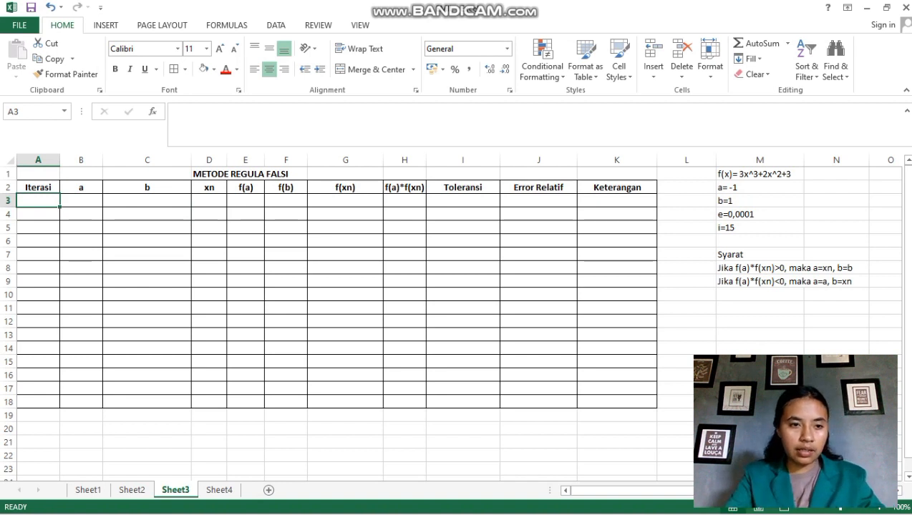
pyautogui.write('0')
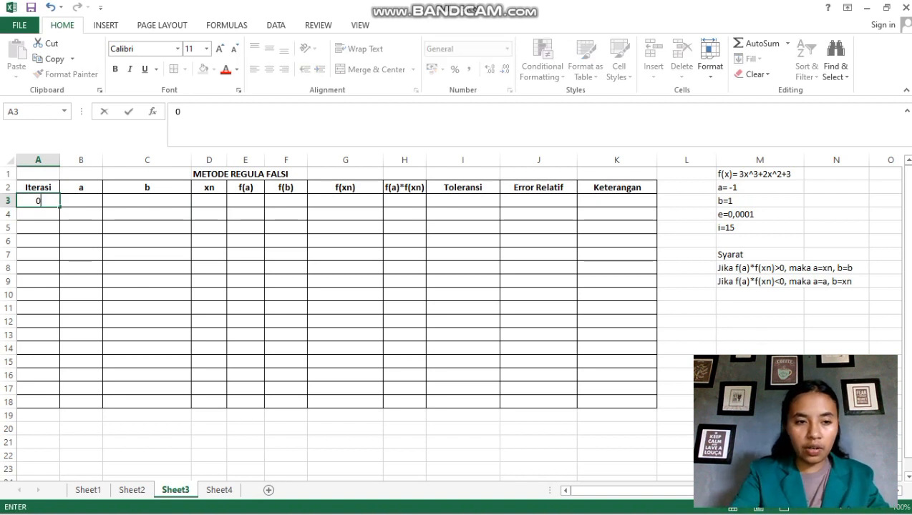
pyautogui.press('Return')
pyautogui.write('1')
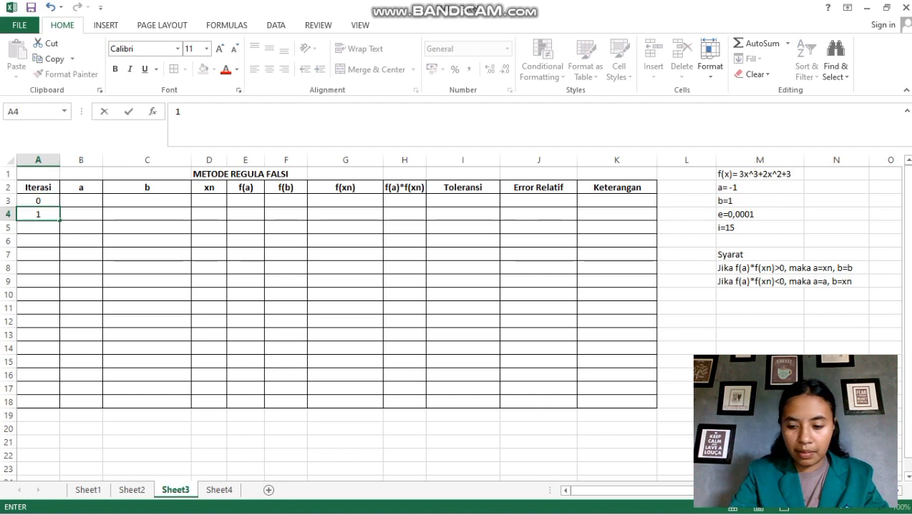
pyautogui.press('Up')
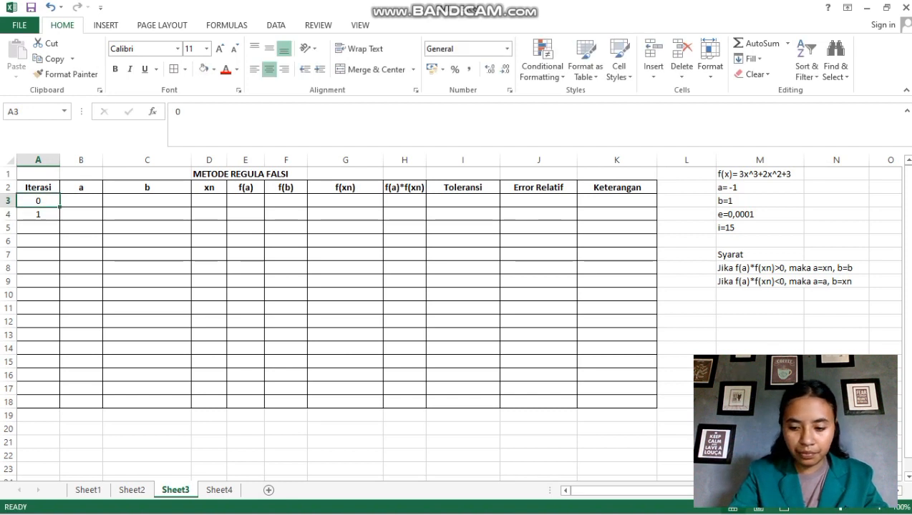
pyautogui.hotkey('shift', 'Down')
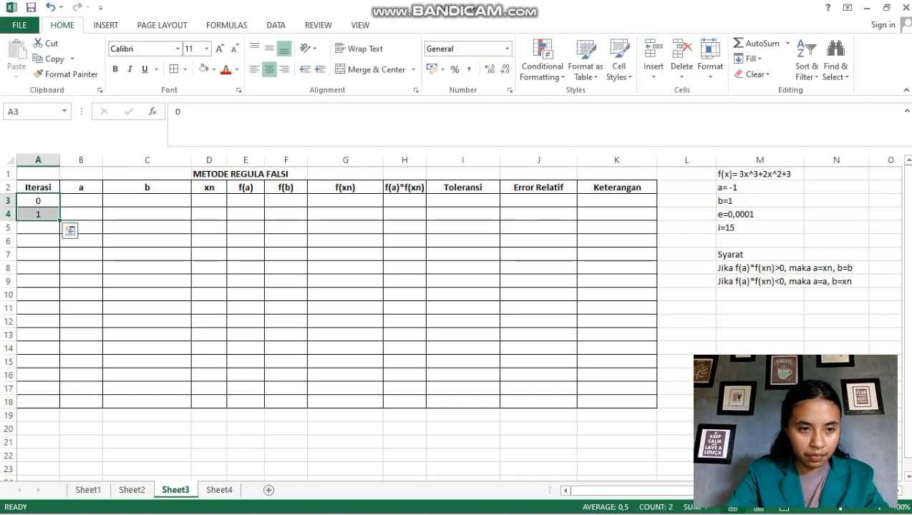
pyautogui.moveTo(60, 220); pyautogui.dragTo(68, 408)
# - Enter the iteration 0 interval bounds, a = -1 in cell B3 and b = 1 in cell C3
pyautogui.click(81, 201)
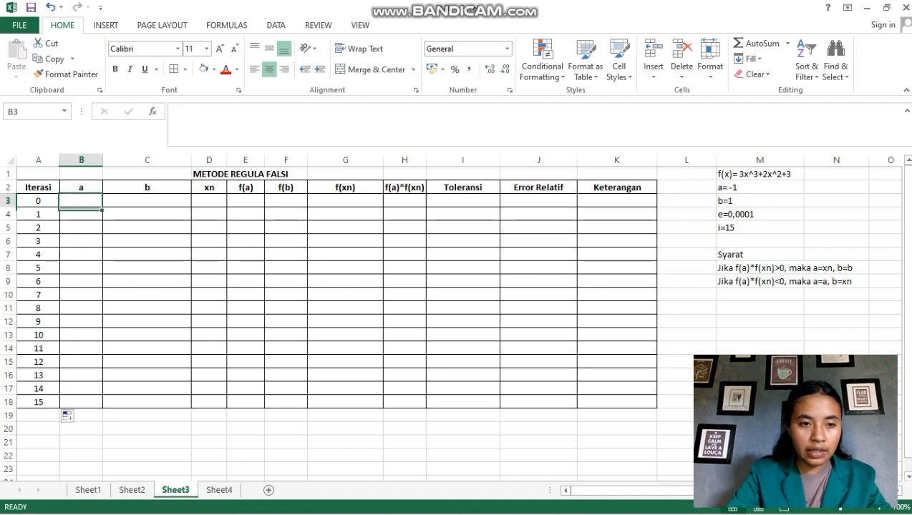
pyautogui.write('-1')
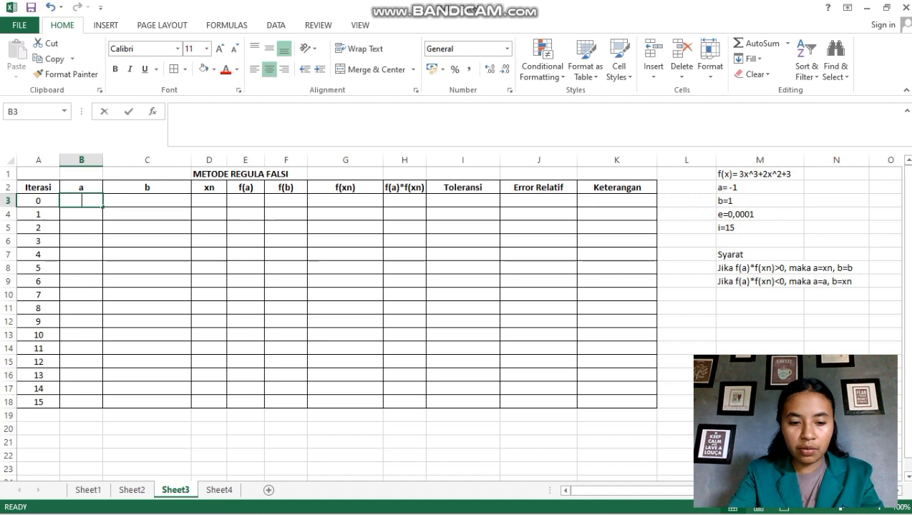
pyautogui.press('Tab')
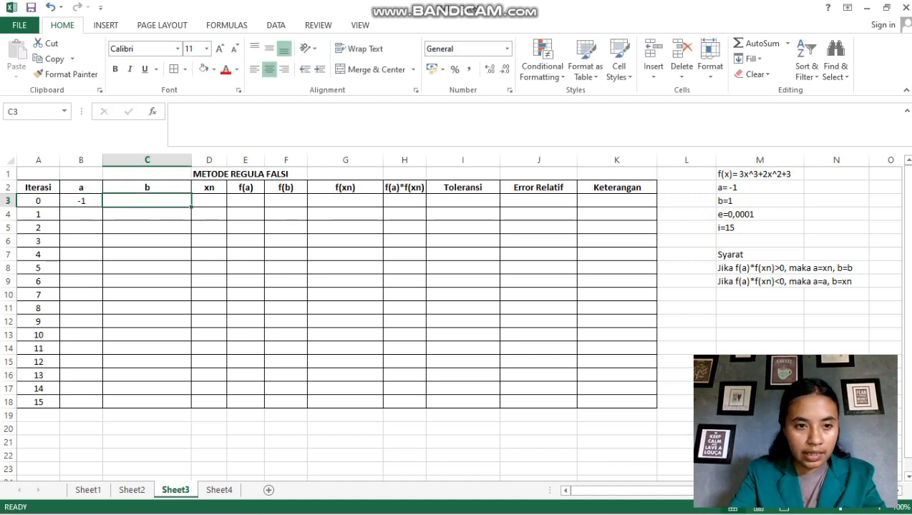
pyautogui.write('1')
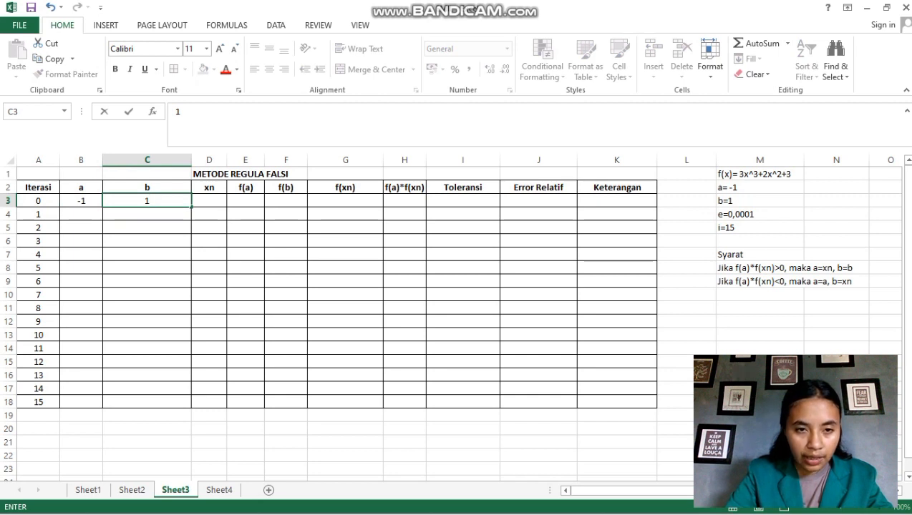
# - Calculate f(a) for iteration 0 in cell E3 with the formula =3*B3^3+2*B3^2+3
pyautogui.click(245, 201)
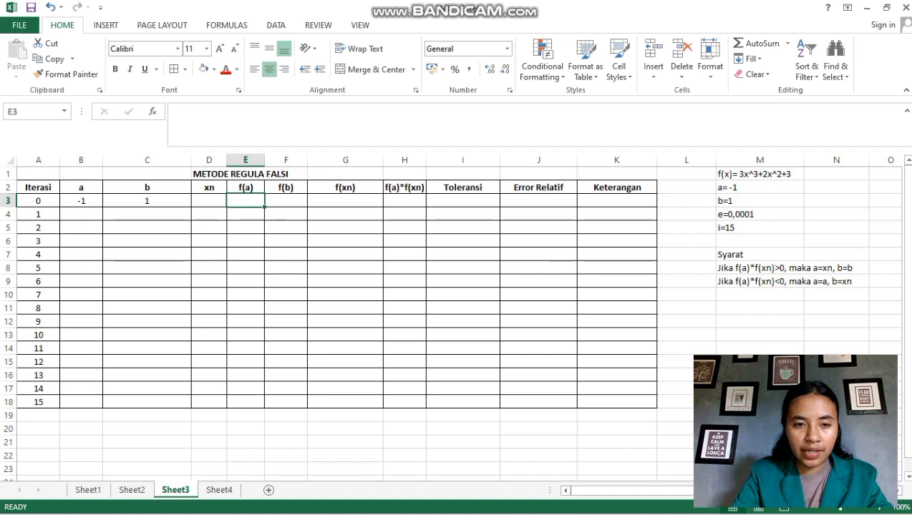
pyautogui.write('=3')
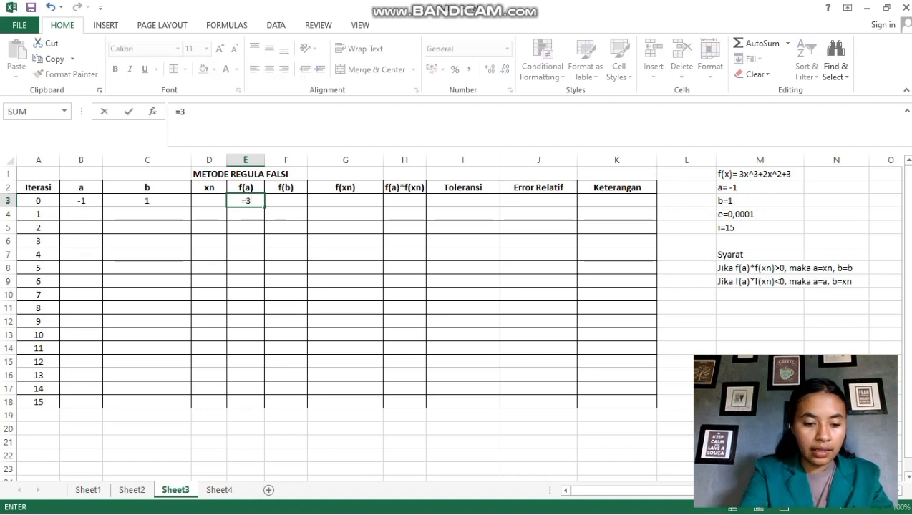
pyautogui.write('*')
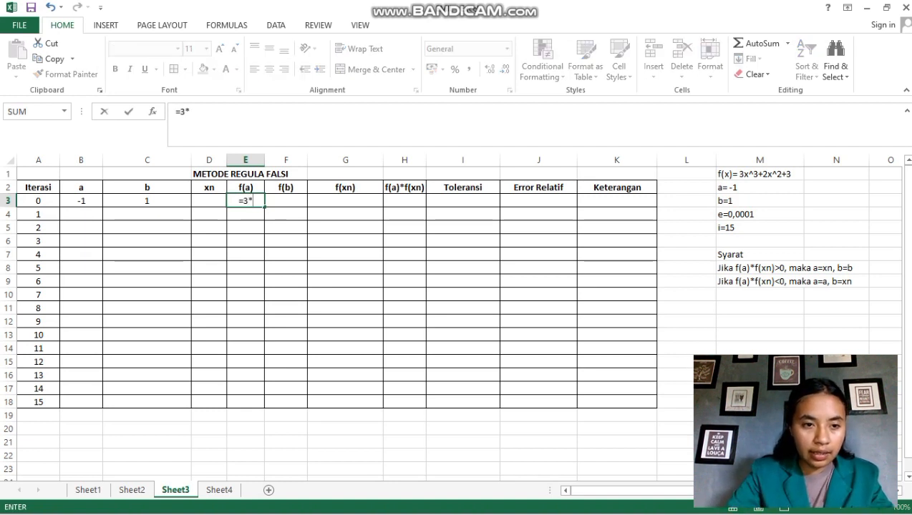
pyautogui.click(81, 200)
pyautogui.write('^')
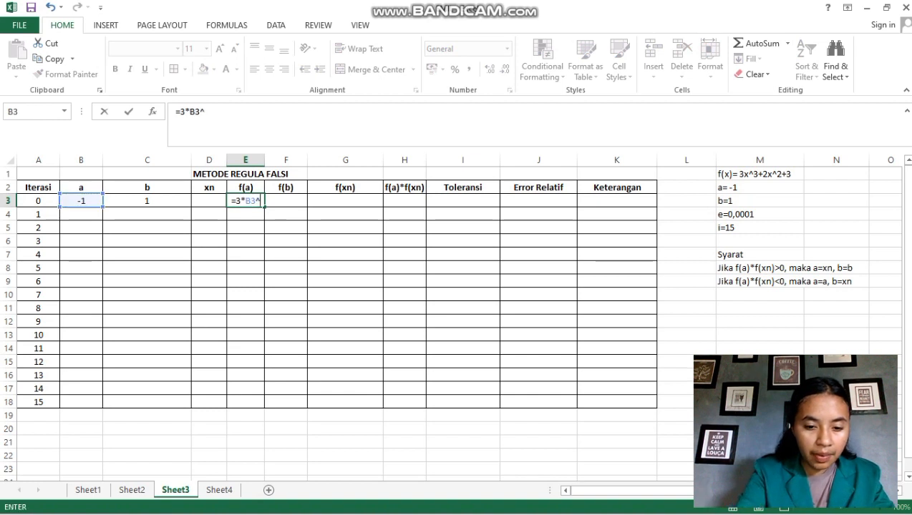
pyautogui.write('3+2*')
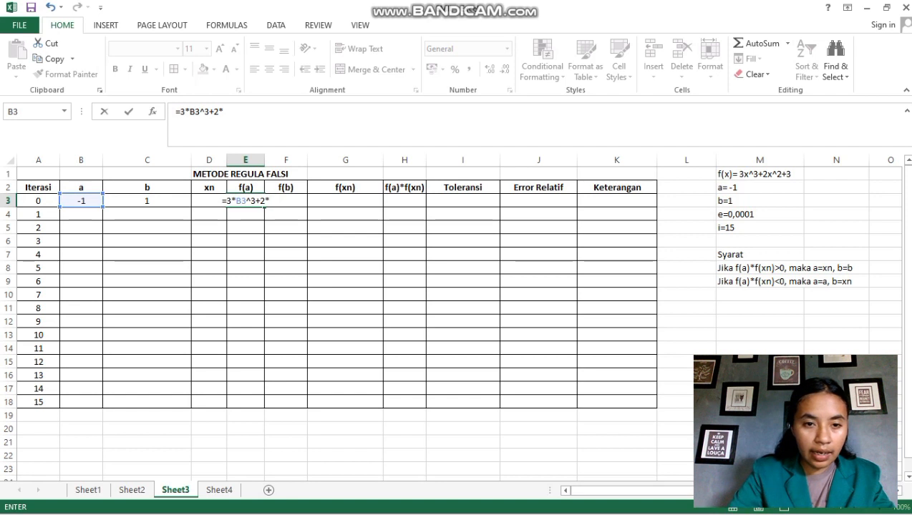
pyautogui.click(81, 200)
pyautogui.write('^')
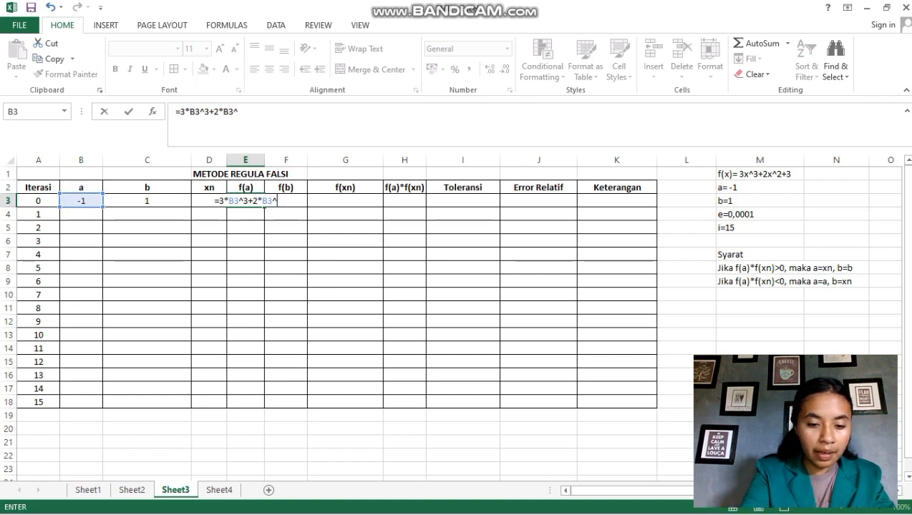
pyautogui.write('2+3')
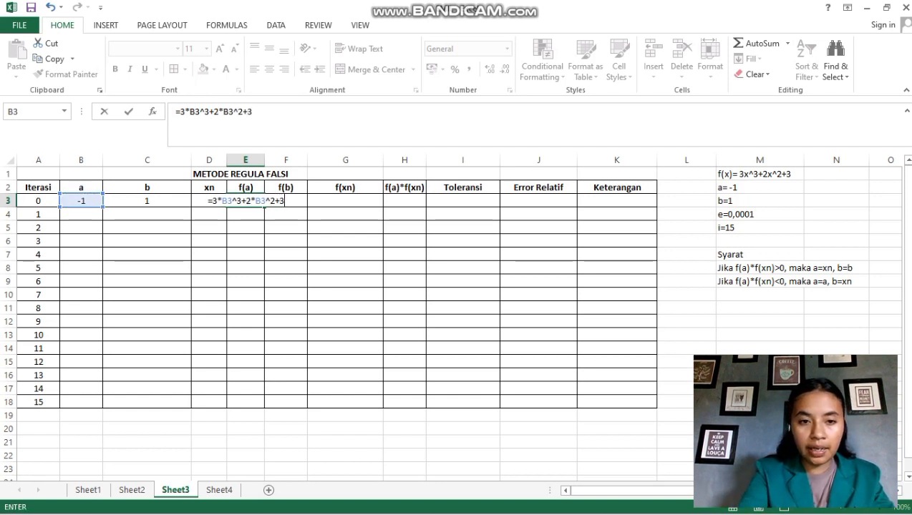
pyautogui.press('Return')
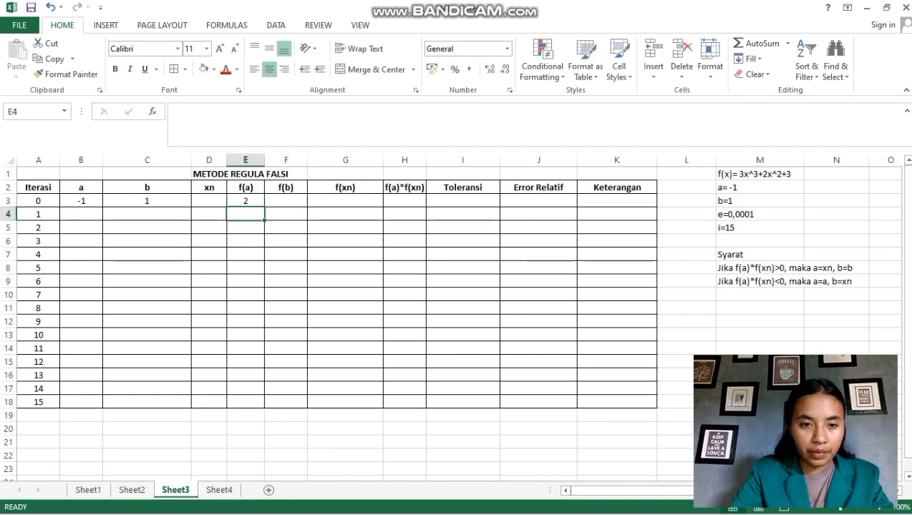
# - Calculate f(b) for iteration 0 in cell F3 with the formula =3*C3^3+2*C3^2+3
pyautogui.click(285, 201)
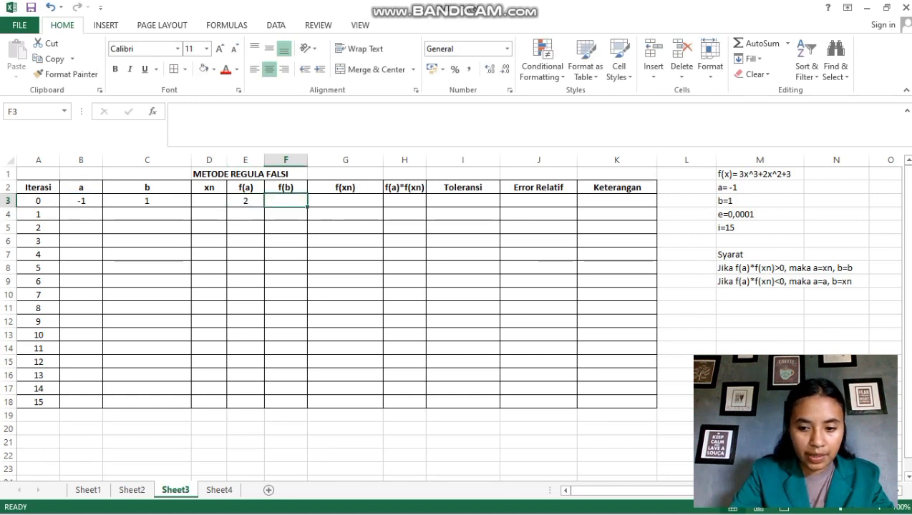
pyautogui.write('=')
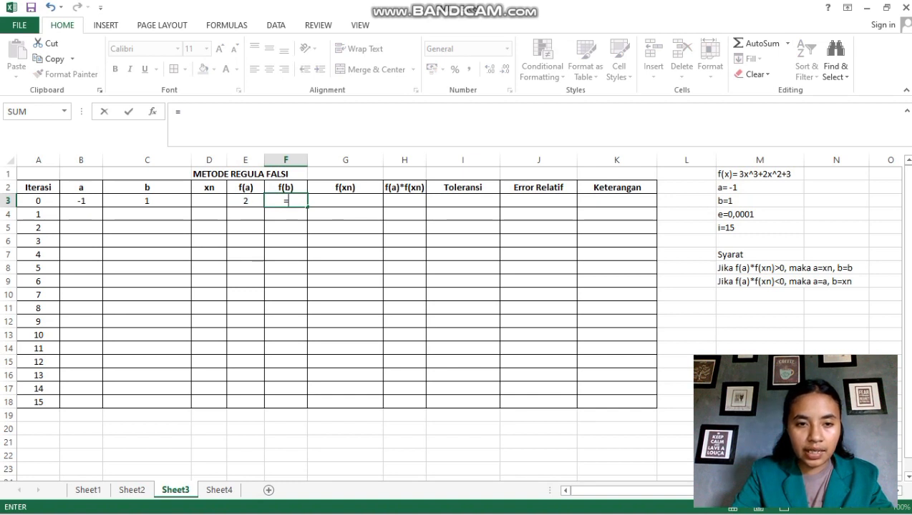
pyautogui.write('3*')
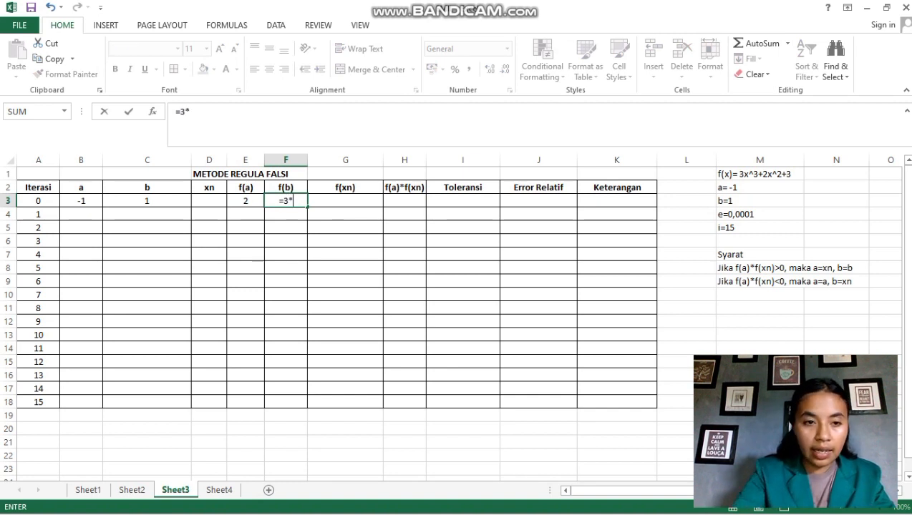
pyautogui.click(147, 201)
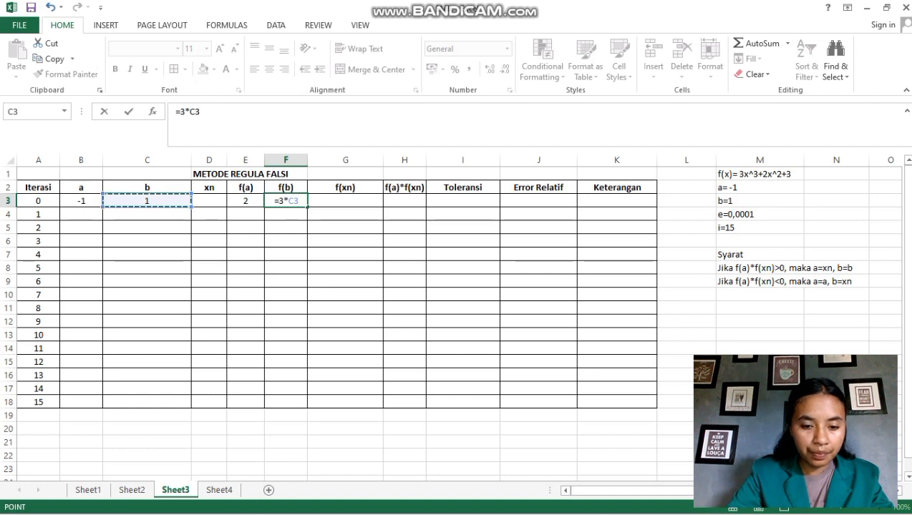
pyautogui.write('^3+2')
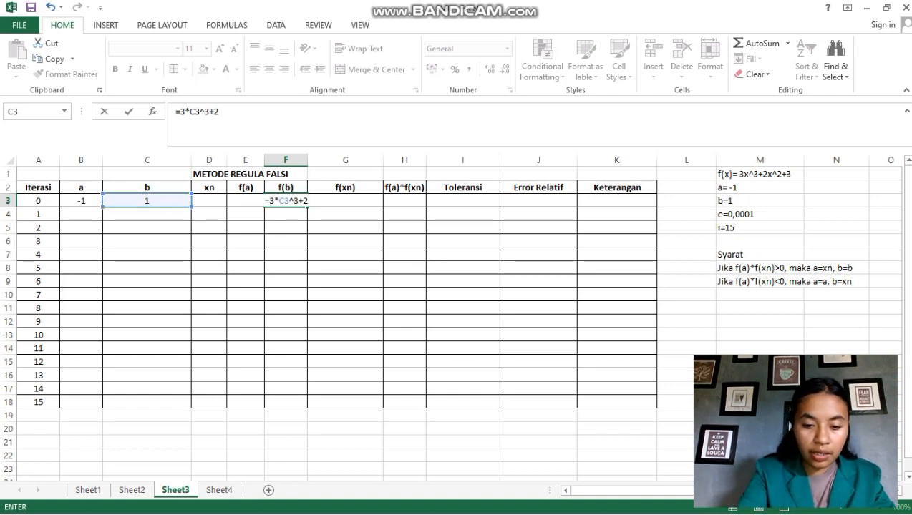
pyautogui.write('*')
pyautogui.click(147, 201)
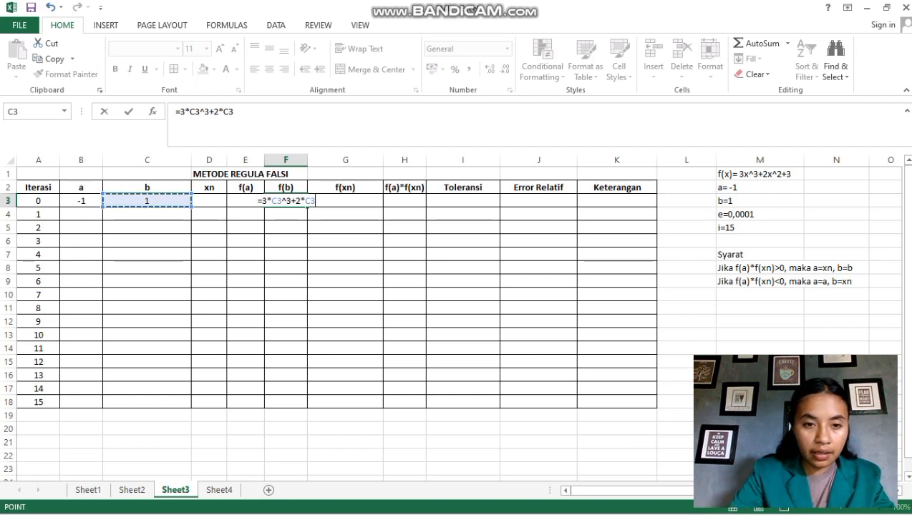
pyautogui.write('^2+3')
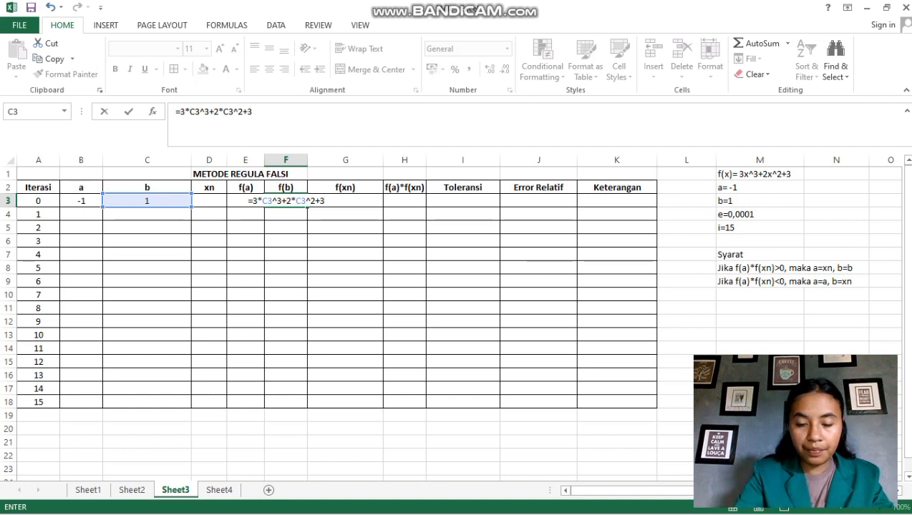
pyautogui.press('Return')
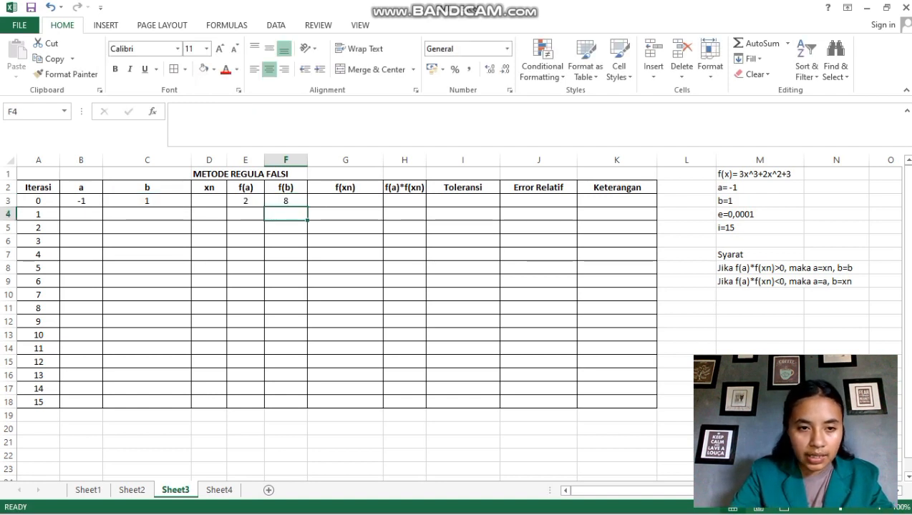
# - Calculate xn for iteration 0 in cell D3 with the formula =C3-F3*(C3-B3)/(F3-E3)
pyautogui.click(208, 201)
pyautogui.write('=b')
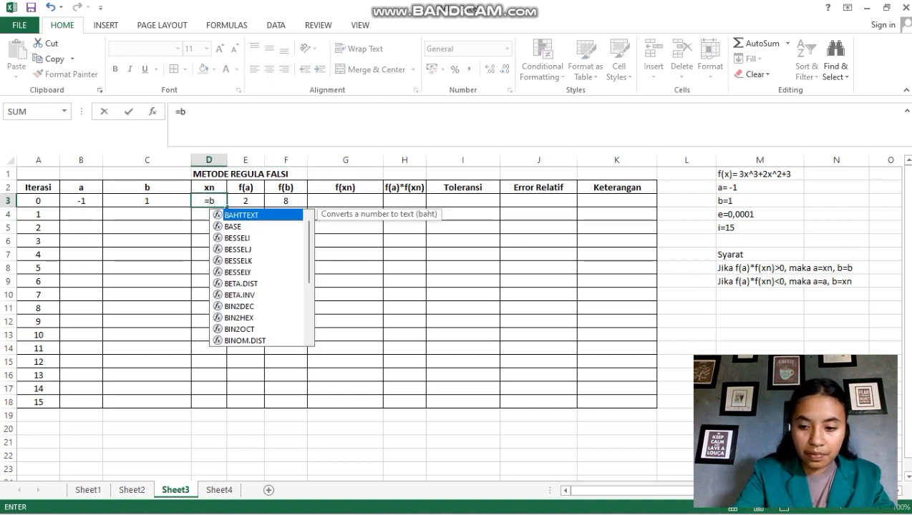
pyautogui.press('BackSpace')
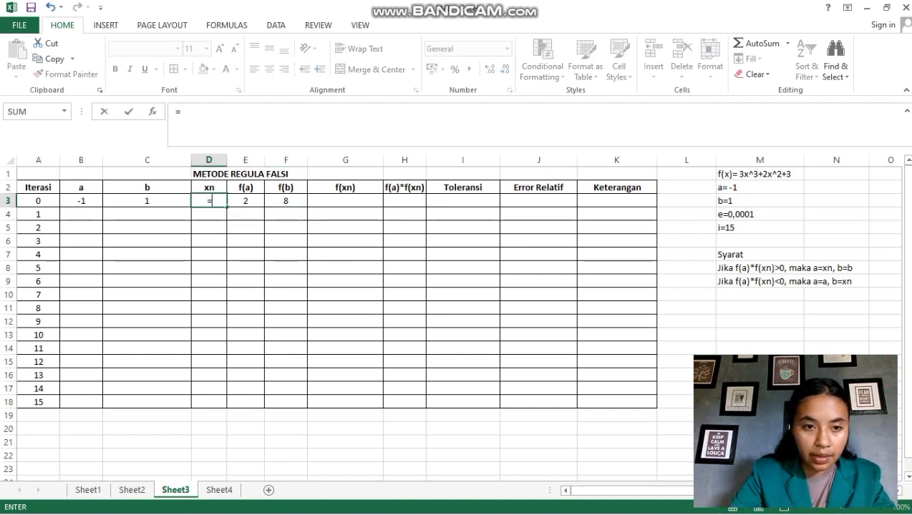
pyautogui.click(147, 200)
pyautogui.write('-')
pyautogui.click(286, 200)
pyautogui.write('*(')
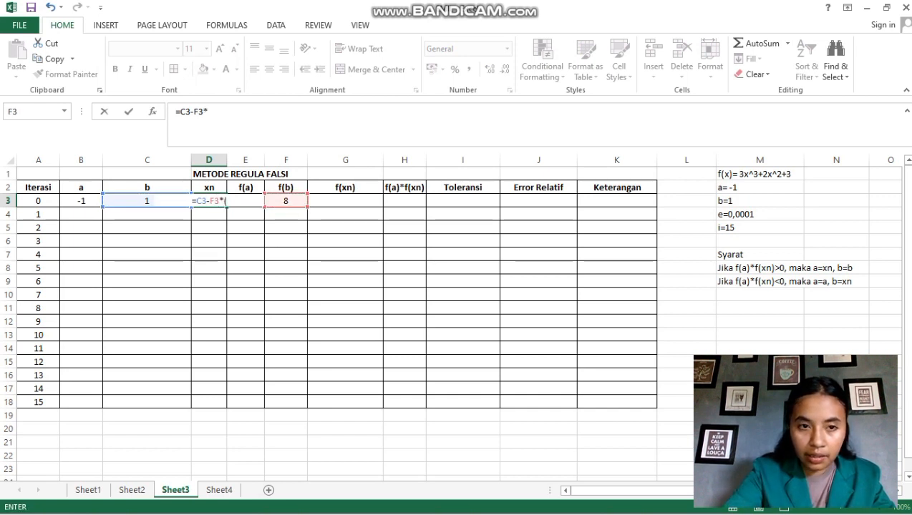
pyautogui.click(147, 200)
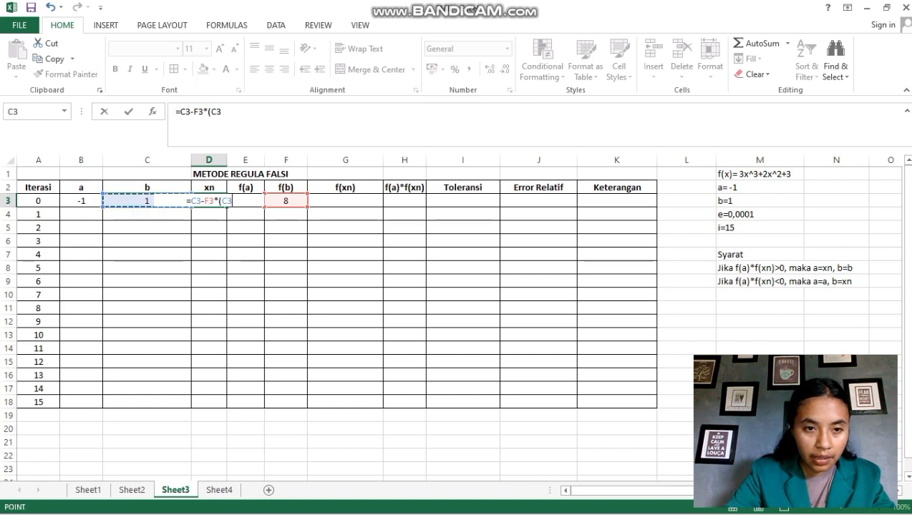
pyautogui.write('-')
pyautogui.click(81, 200)
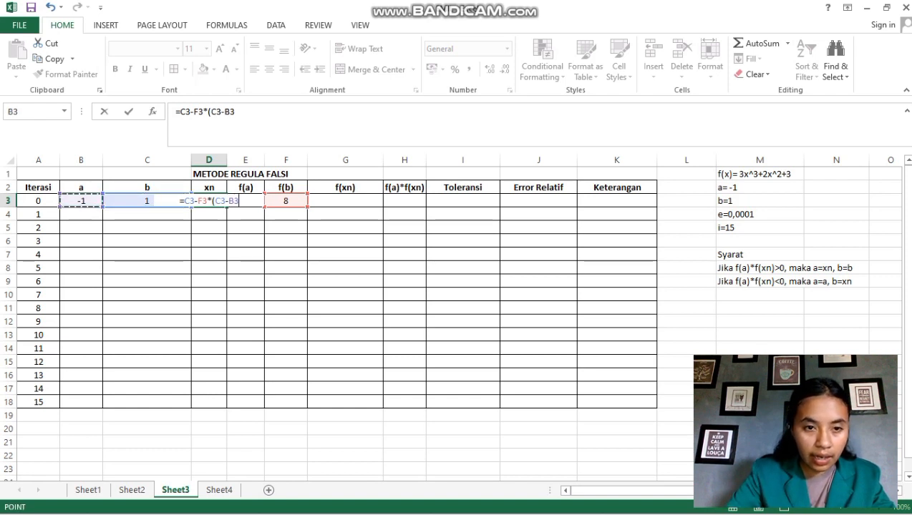
pyautogui.write(')/(')
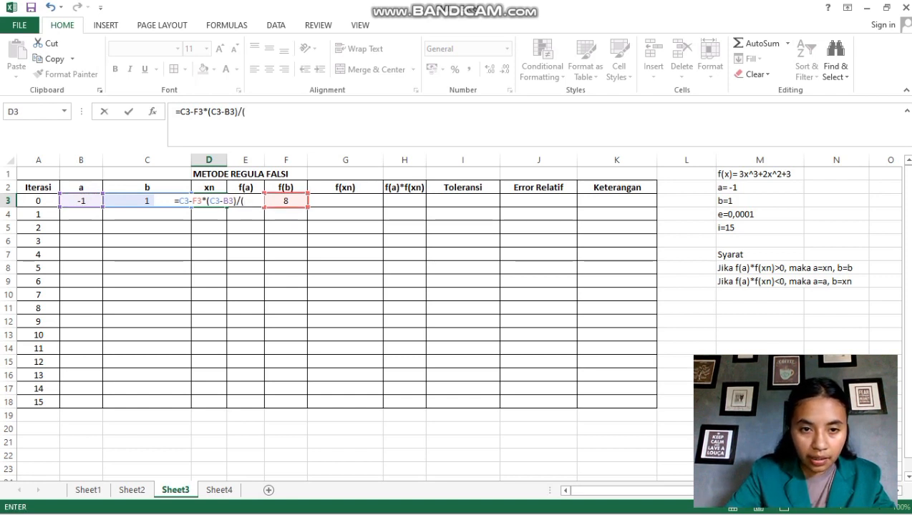
pyautogui.write('F3-')
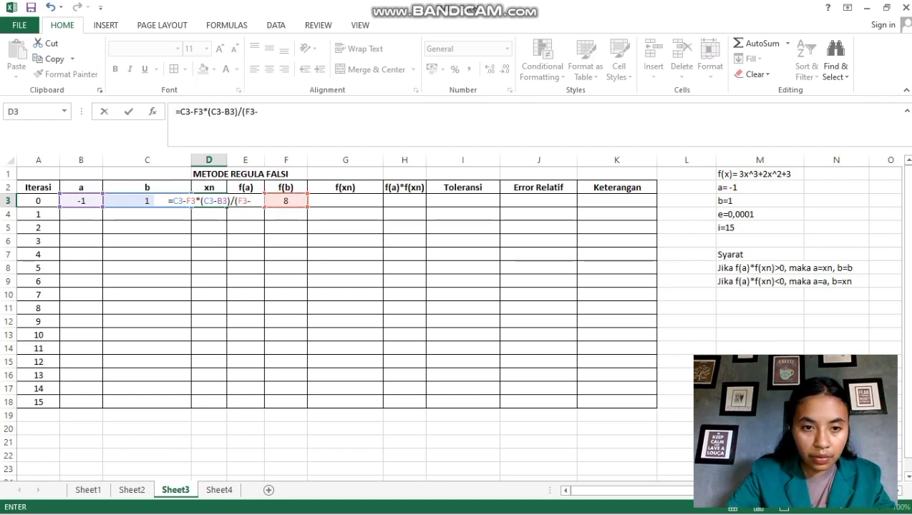
pyautogui.press('Right')
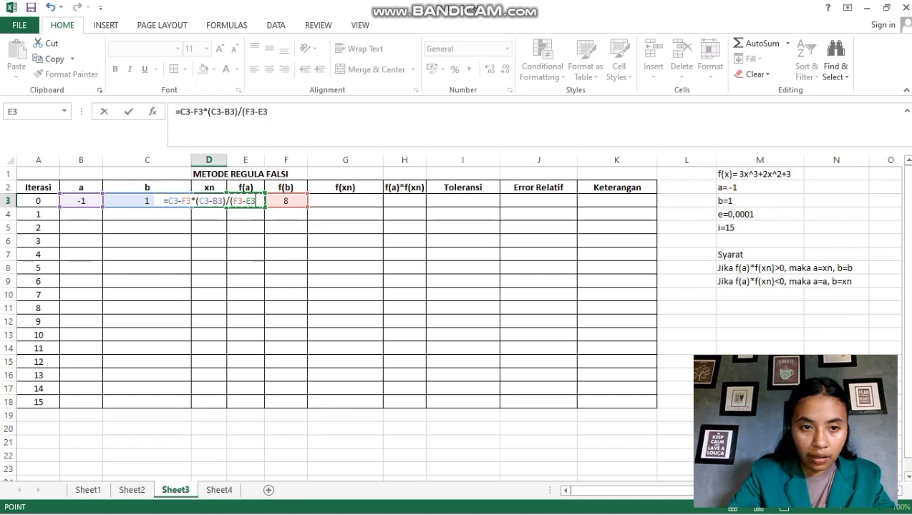
pyautogui.write(')')
pyautogui.press('Return')
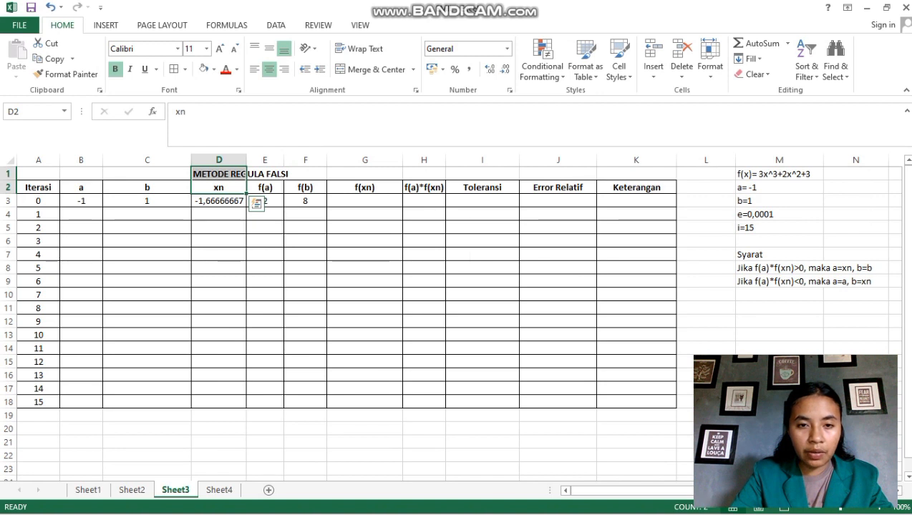
# - Calculate f(xn) for iteration 0 in cell G3 with the formula =3*D3^3+2*D3^2+3
pyautogui.click(364, 201)
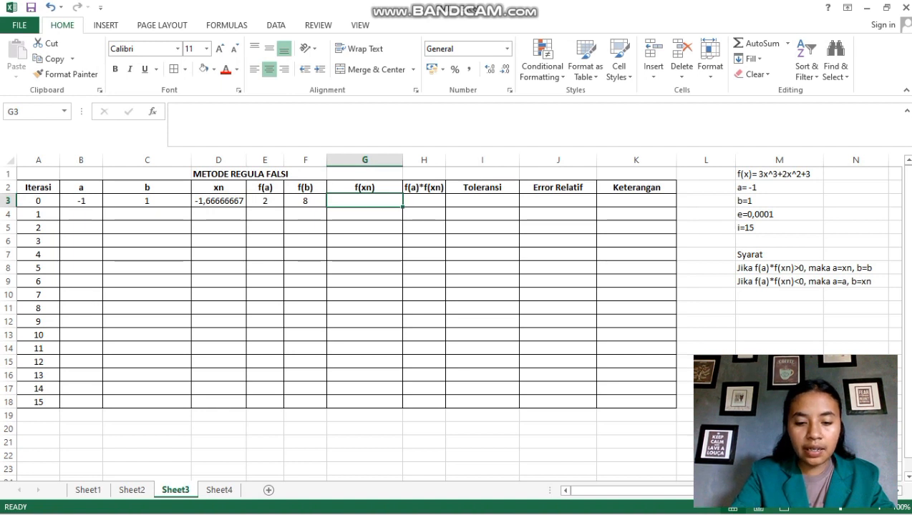
pyautogui.write('=3*')
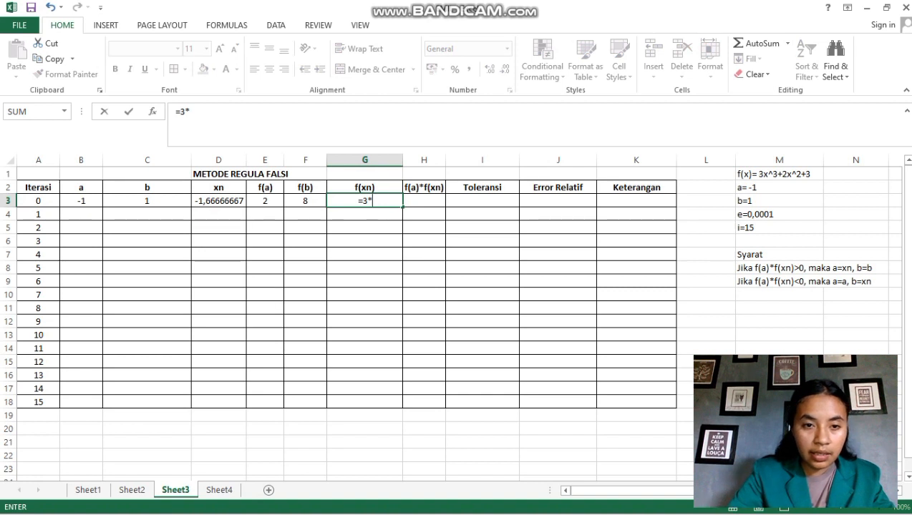
pyautogui.click(218, 201)
pyautogui.write('3+2')
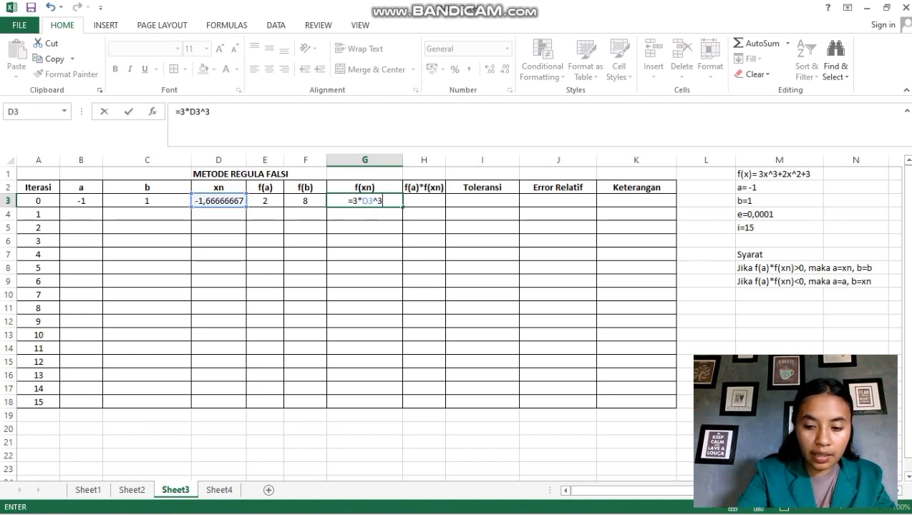
pyautogui.write('*')
pyautogui.click(218, 201)
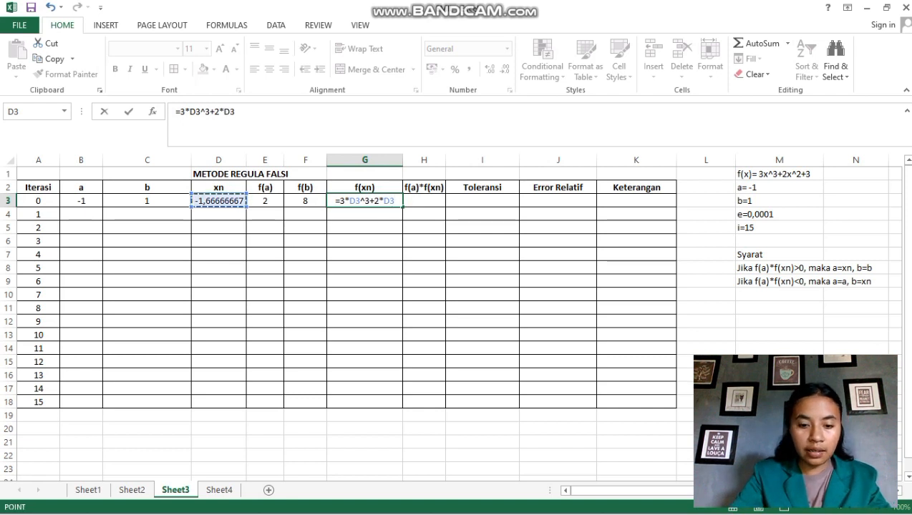
pyautogui.write('^2+3')
pyautogui.press('Return')
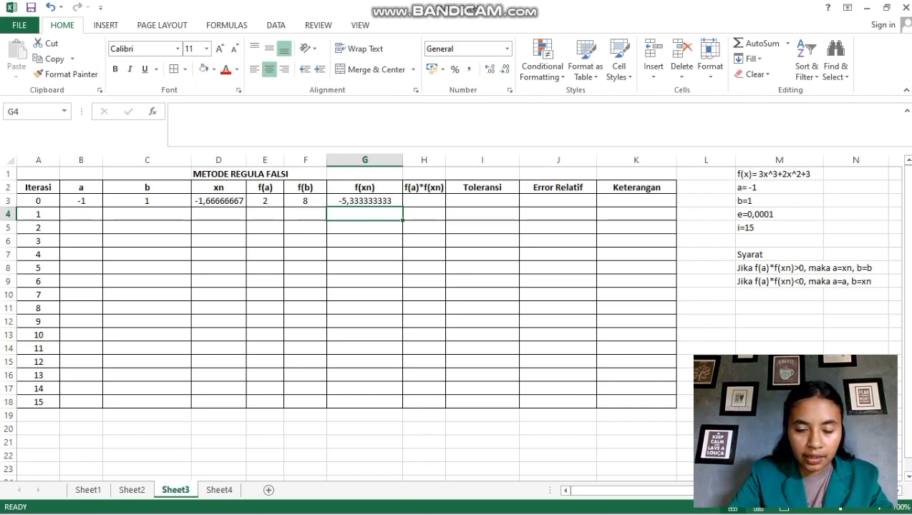
# - Calculate f(a)*f(xn) for iteration 0 in cell H3 with the formula =E3*G3
pyautogui.click(423, 201)
pyautogui.write('=')
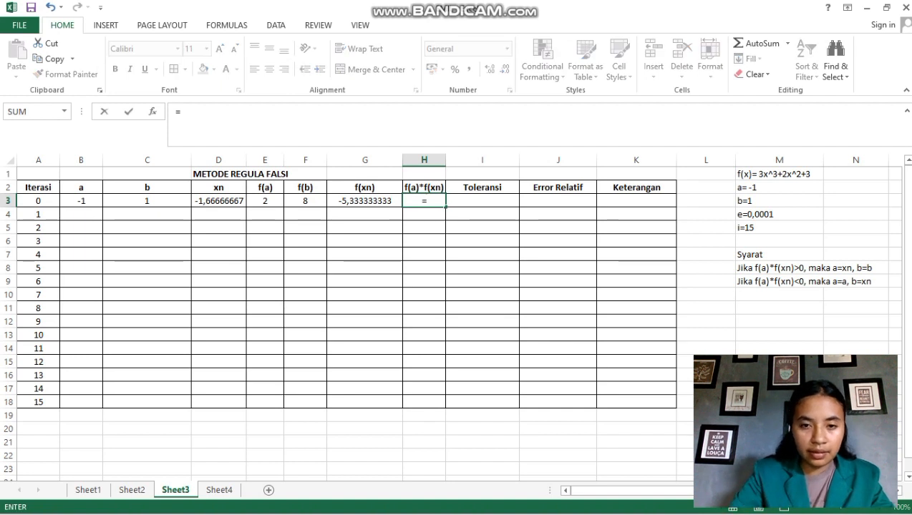
pyautogui.click(265, 201)
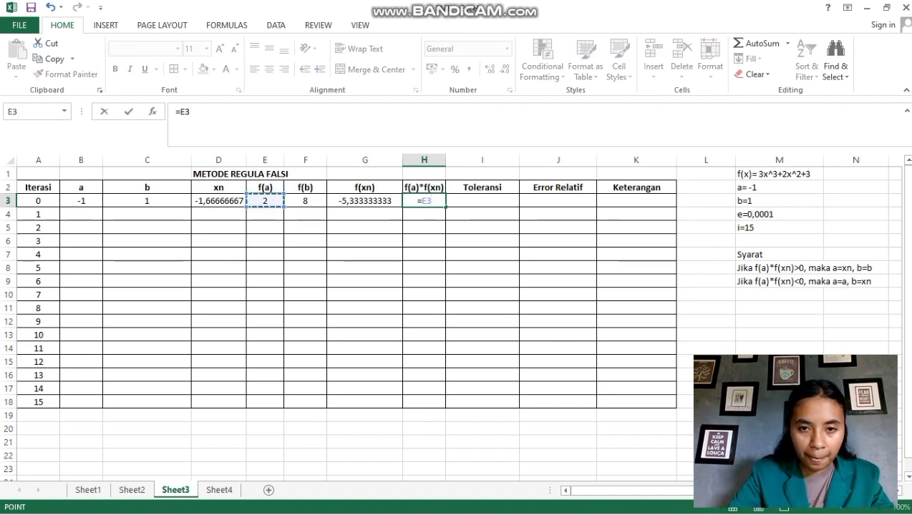
pyautogui.write('*')
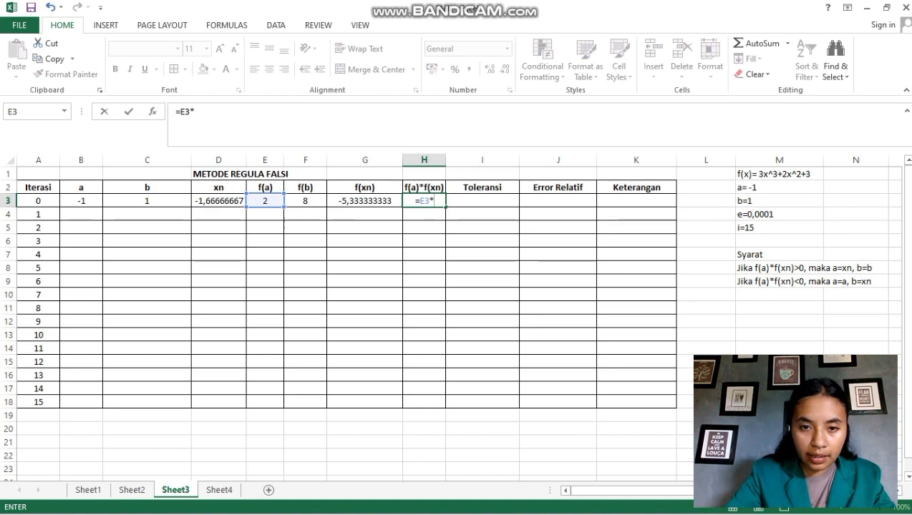
pyautogui.click(365, 201)
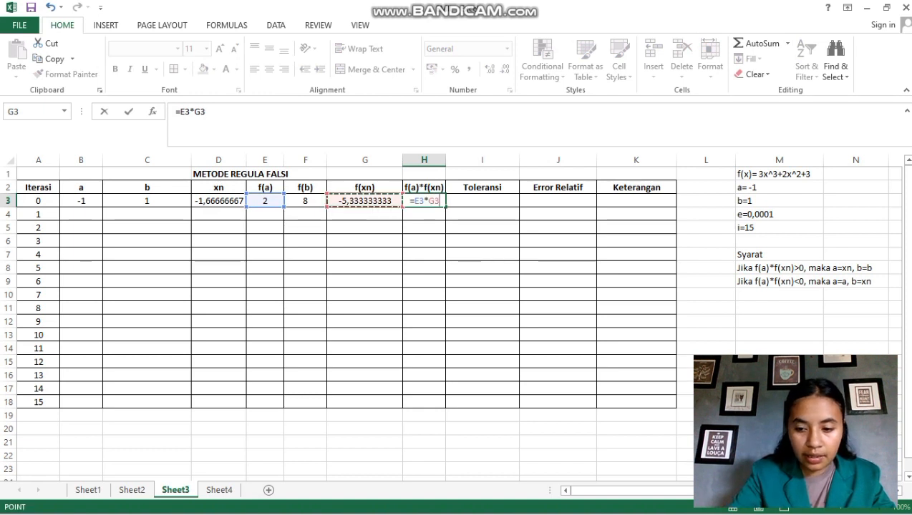
pyautogui.press('Tab')
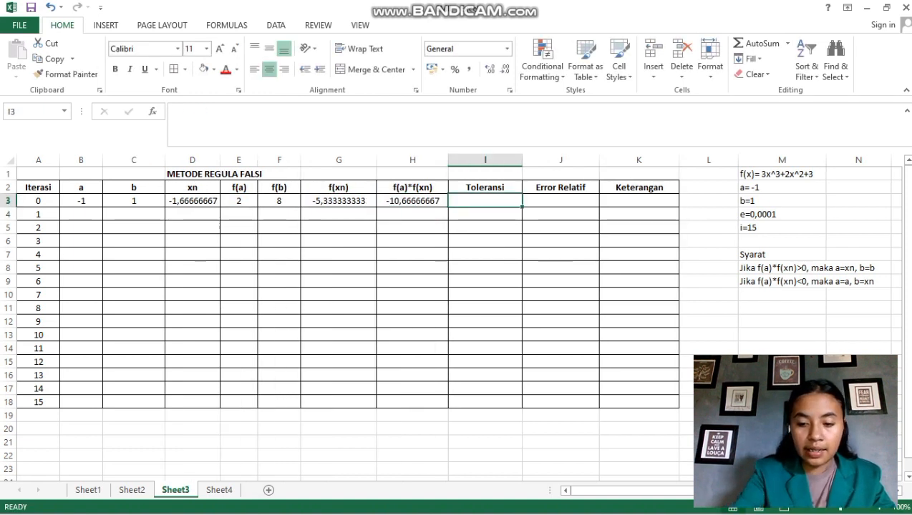
# - Enter the tolerance 0,0001 for iteration 0 in cell I3 of the Toleransi column
pyautogui.write('0,000')
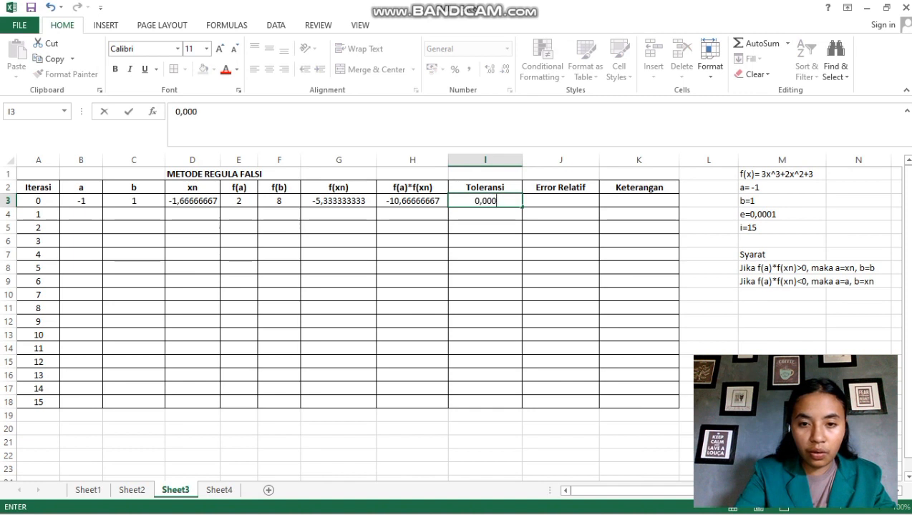
pyautogui.write('1')
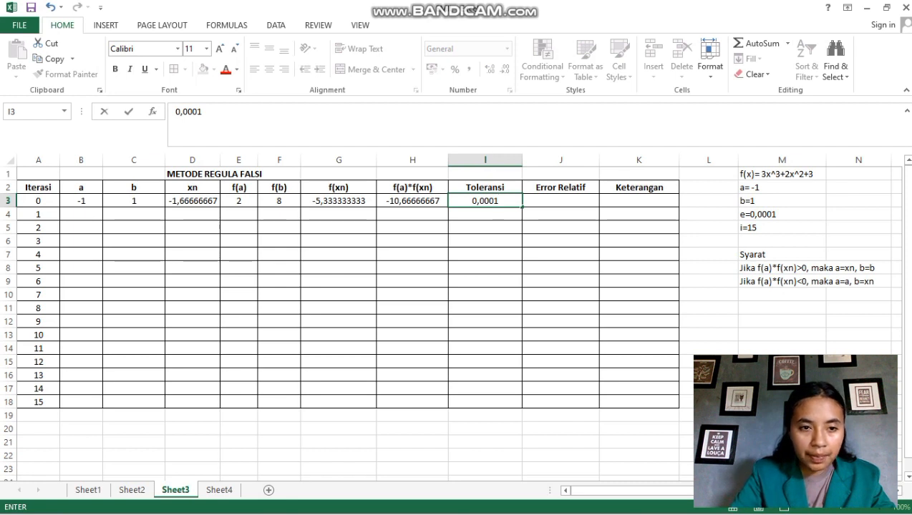
pyautogui.press('Return')
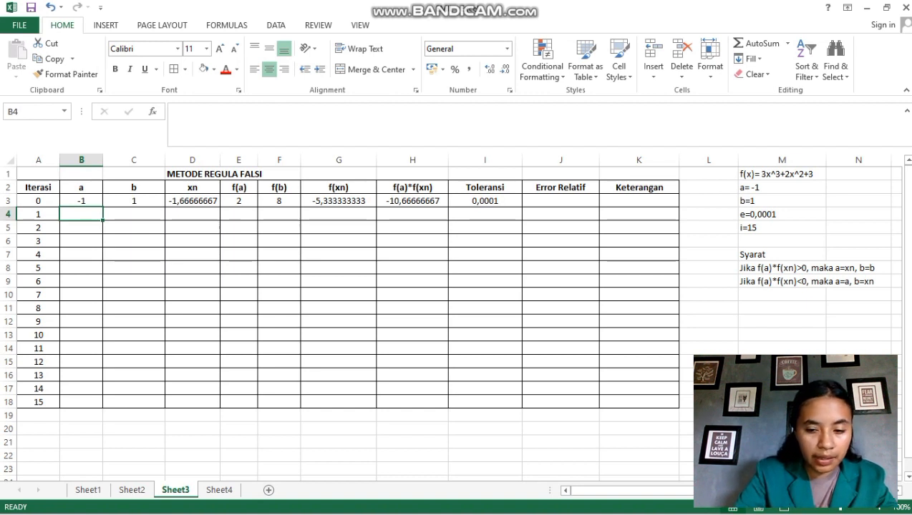
# - Determine a for iteration 1 in cell B4 with the formula =IF(H3<0;B3;D3)
pyautogui.write('=if')
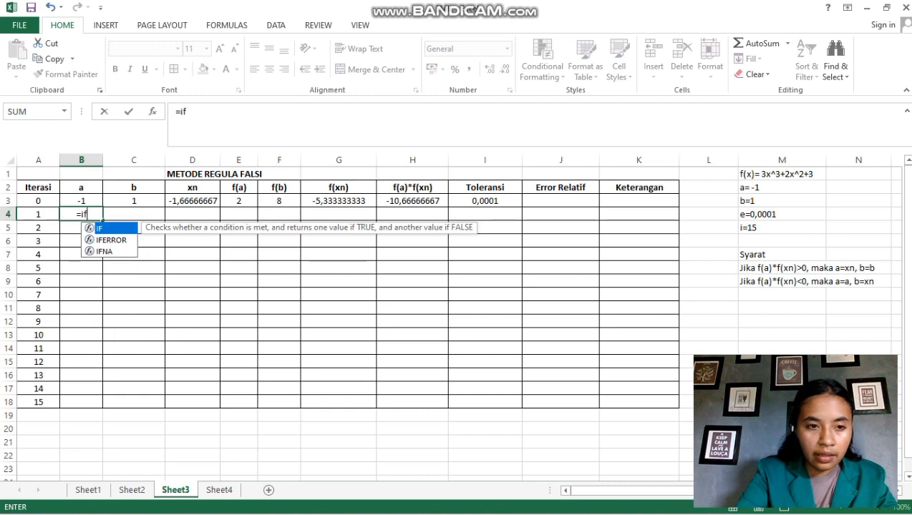
pyautogui.press('Tab')
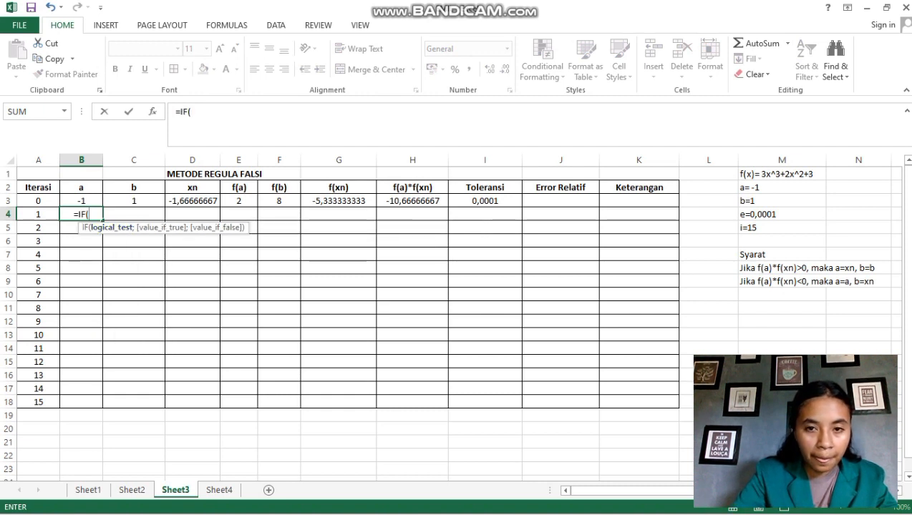
pyautogui.click(412, 201)
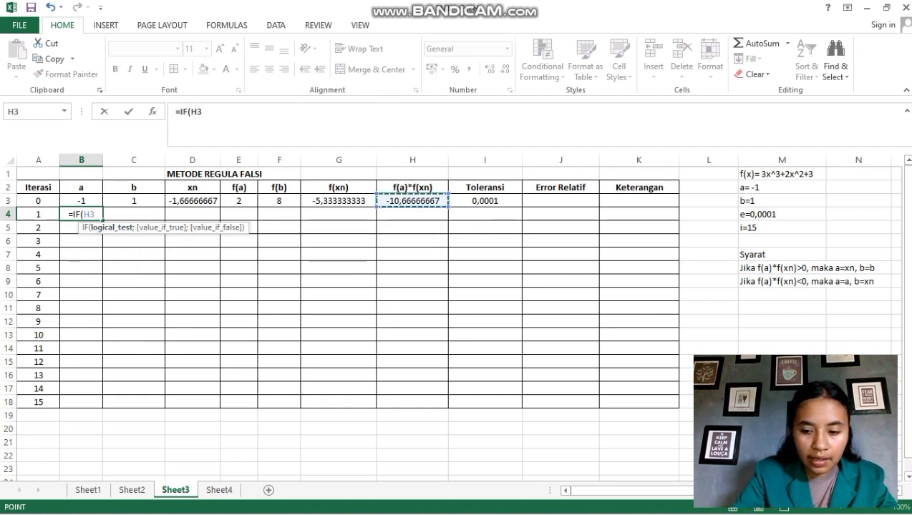
pyautogui.write('<0')
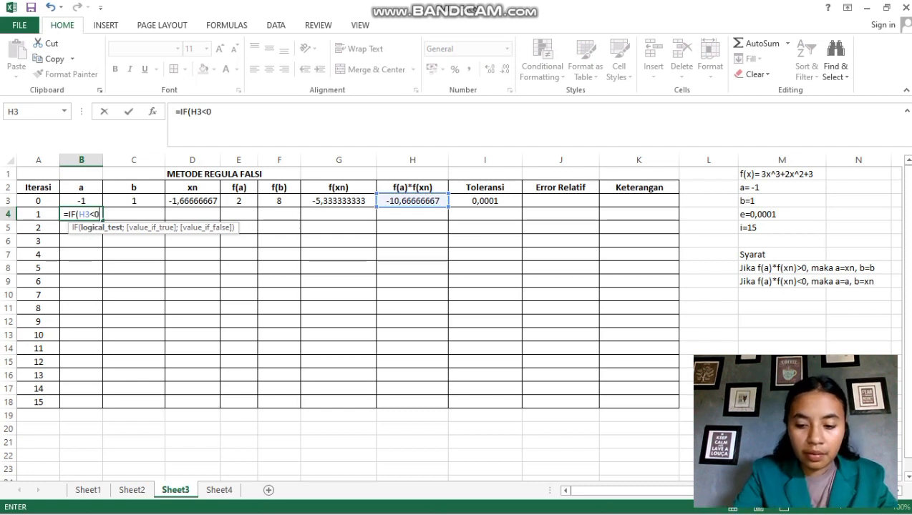
pyautogui.write(';')
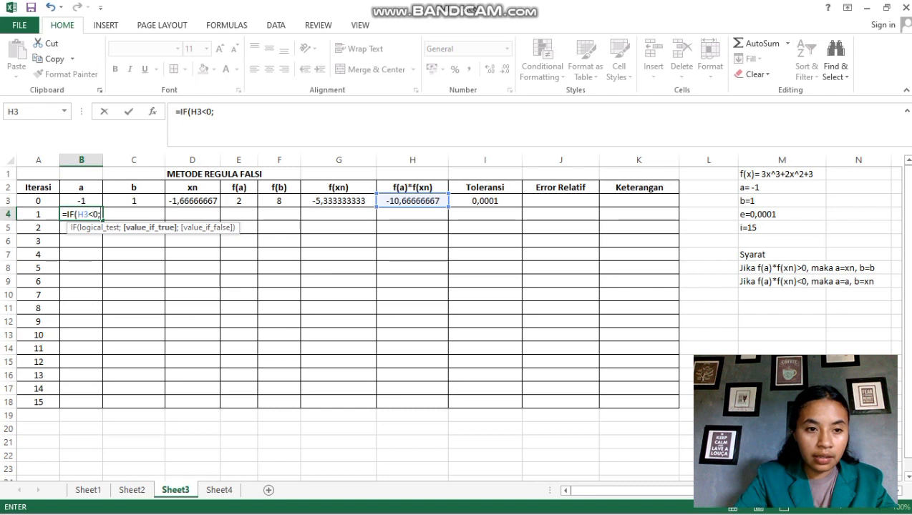
pyautogui.write('B3;')
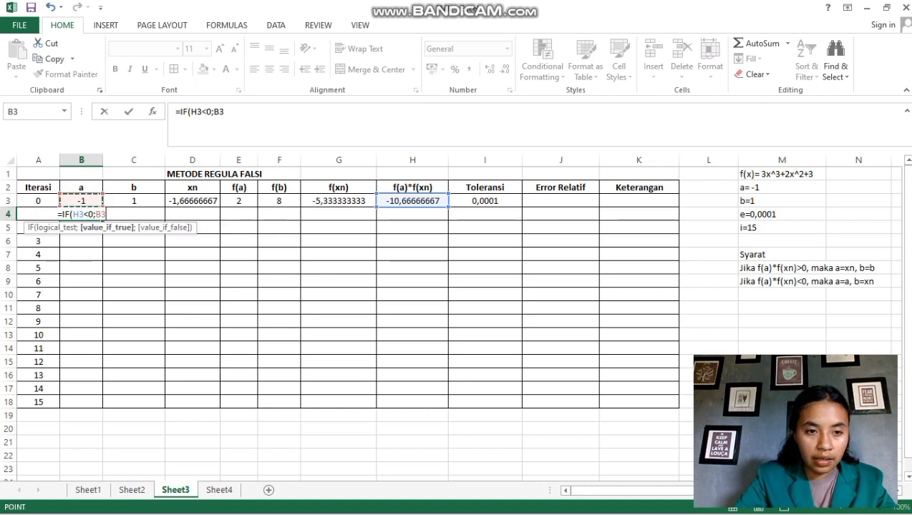
pyautogui.click(192, 200)
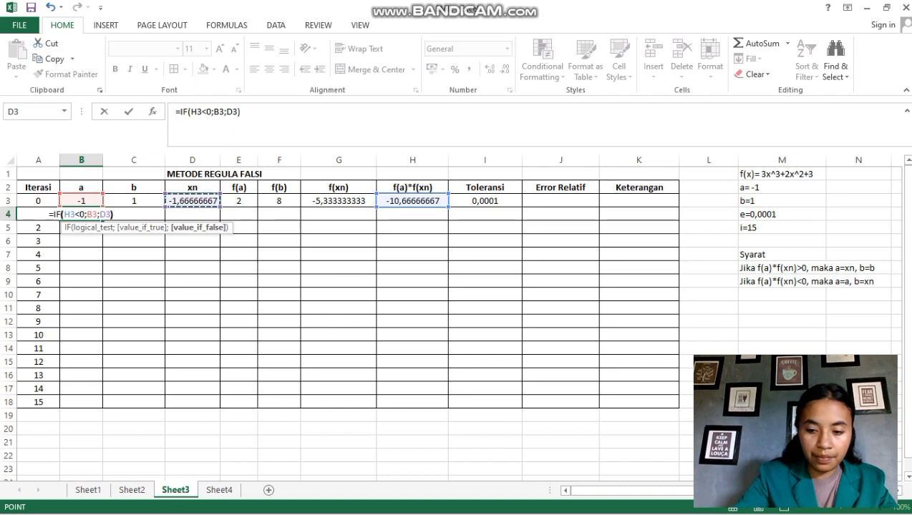
pyautogui.write(')')
pyautogui.press('Return')
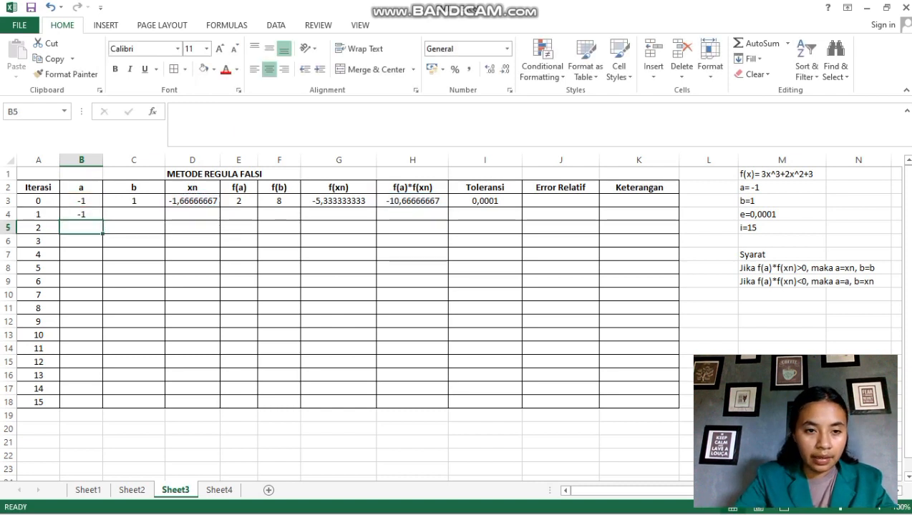
# - Determine b for iteration 1 in cell C4 with the formula =IF(H3<0;D3;C3)
pyautogui.click(134, 214)
pyautogui.write('=')
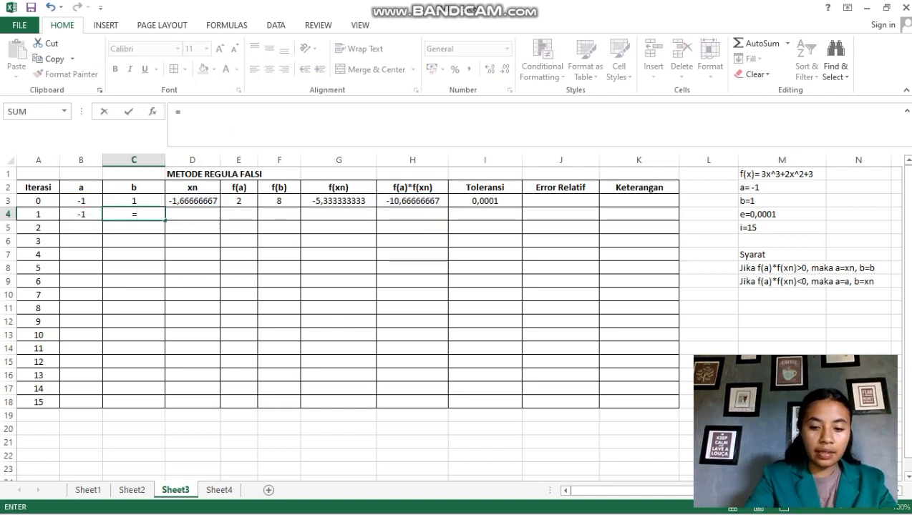
pyautogui.write('if')
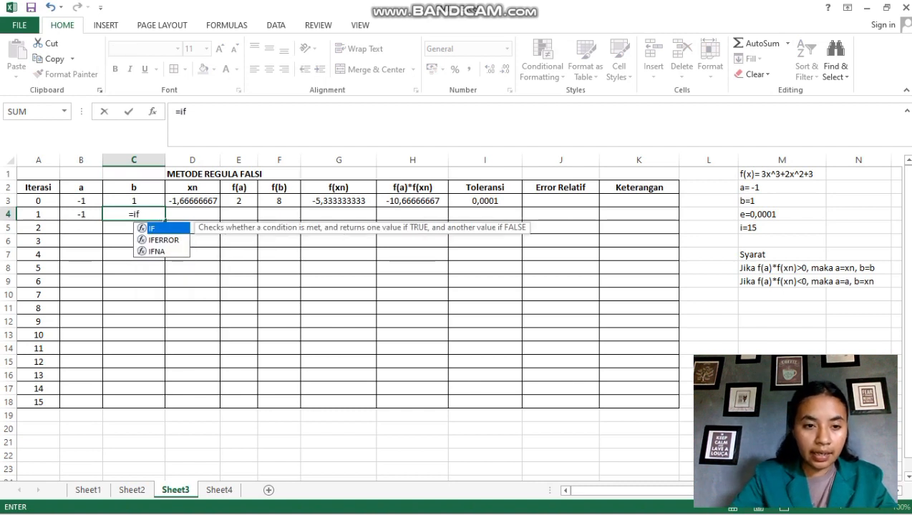
pyautogui.press('Tab')
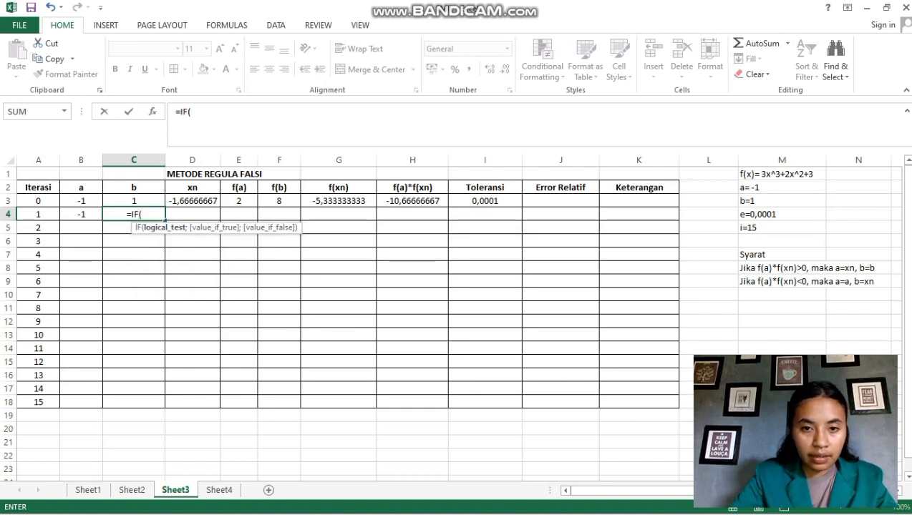
pyautogui.click(412, 201)
pyautogui.write('<')
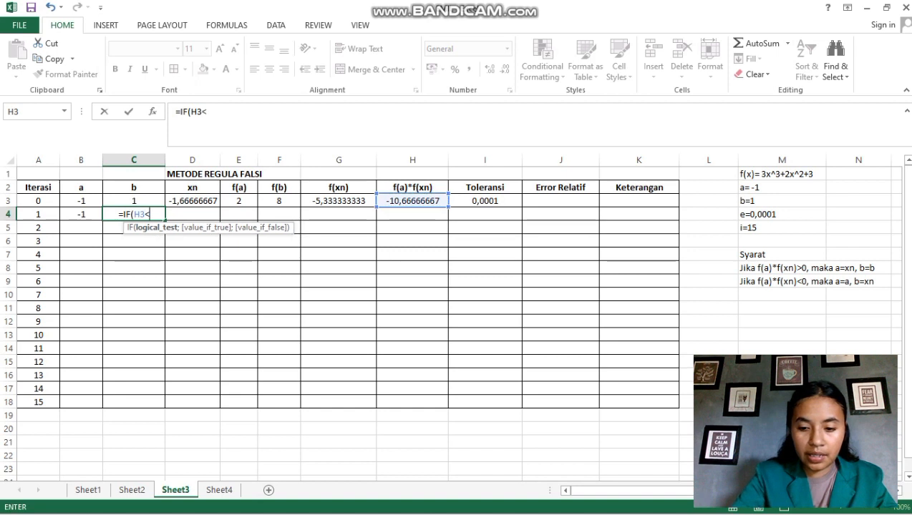
pyautogui.write('0;')
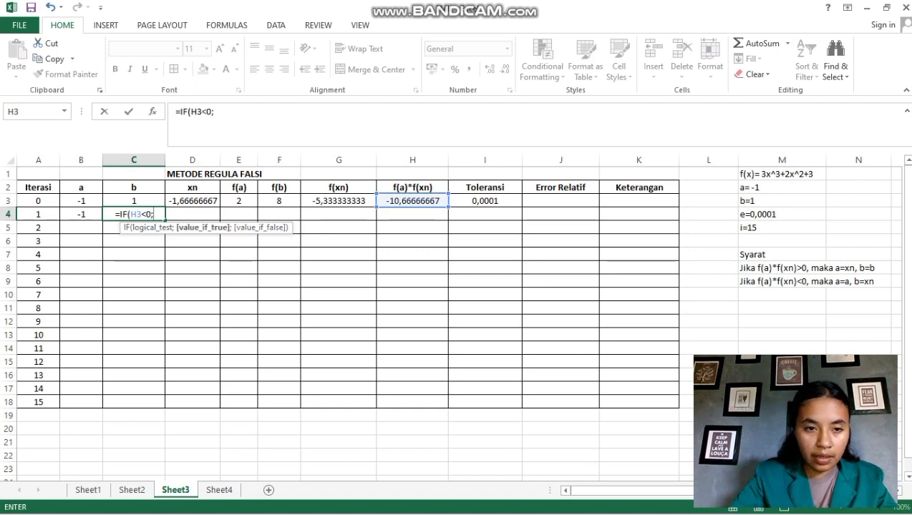
pyautogui.click(192, 201)
pyautogui.write(';')
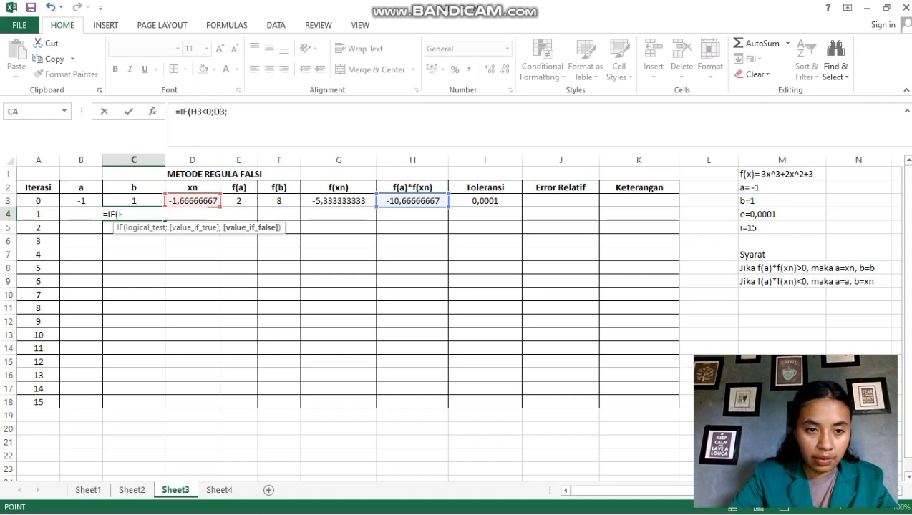
pyautogui.press('Up')
pyautogui.write(')')
pyautogui.press('Return')
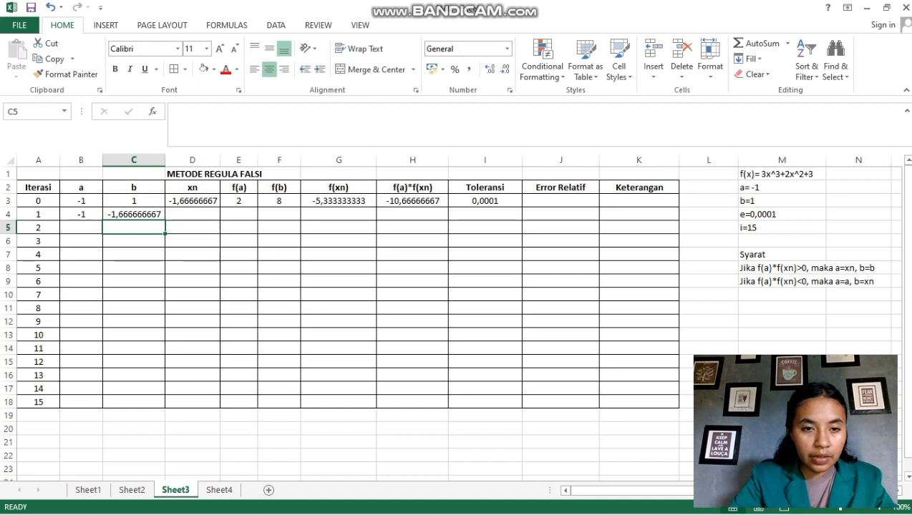
# - Calculate f(a) for iteration 1 in cell E4 with the formula =3*B4^3+2*B4^2+3
pyautogui.click(238, 214)
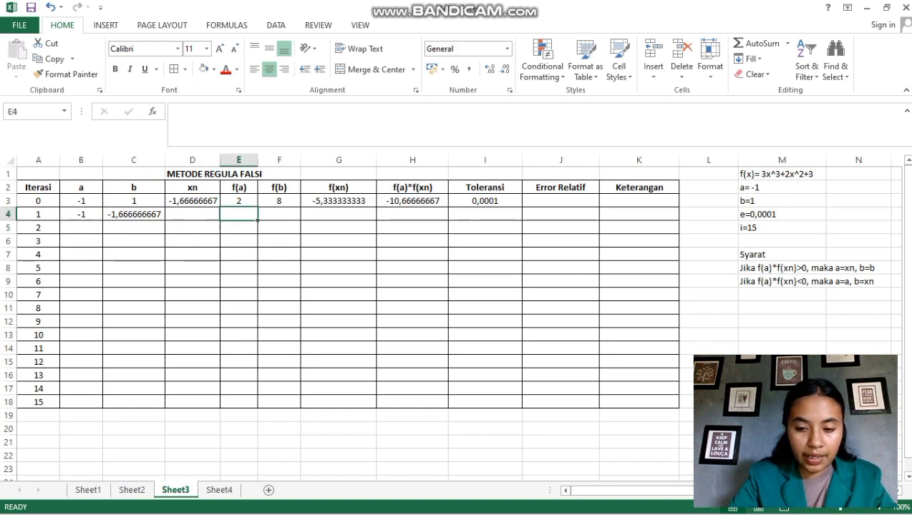
pyautogui.write('=')
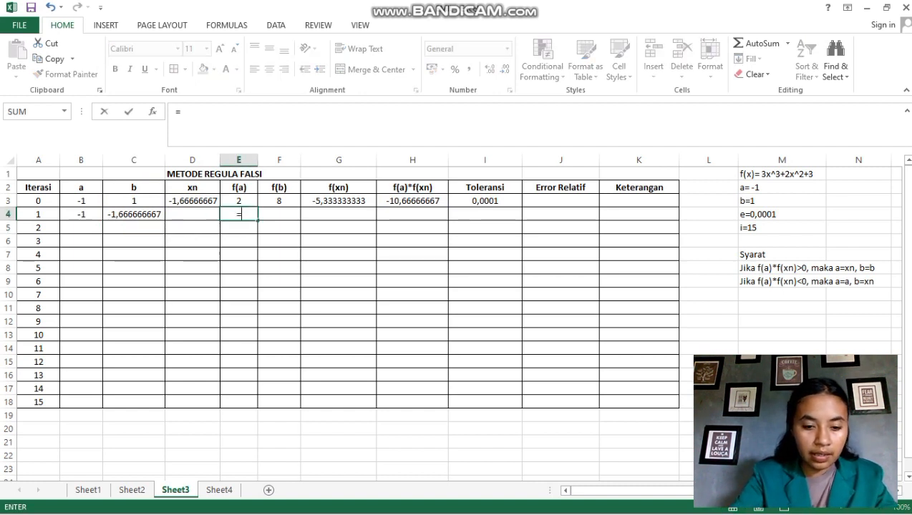
pyautogui.write('3')
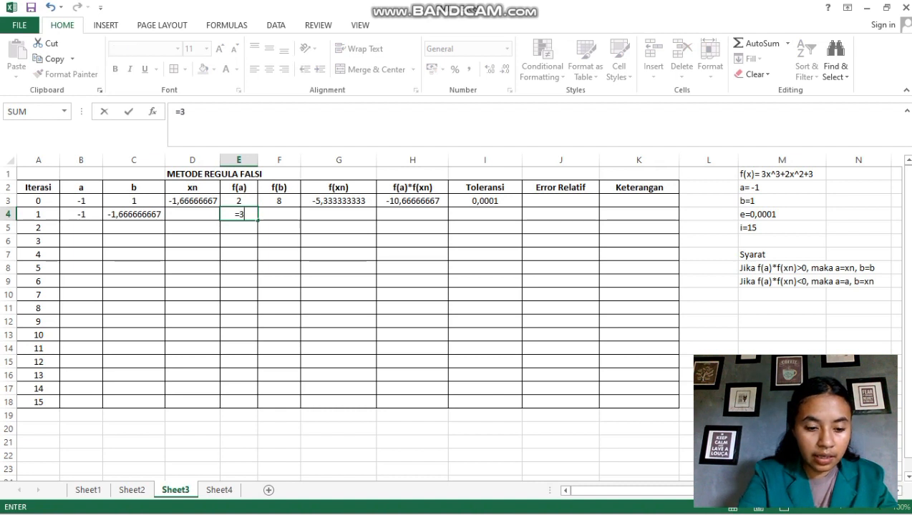
pyautogui.write('*')
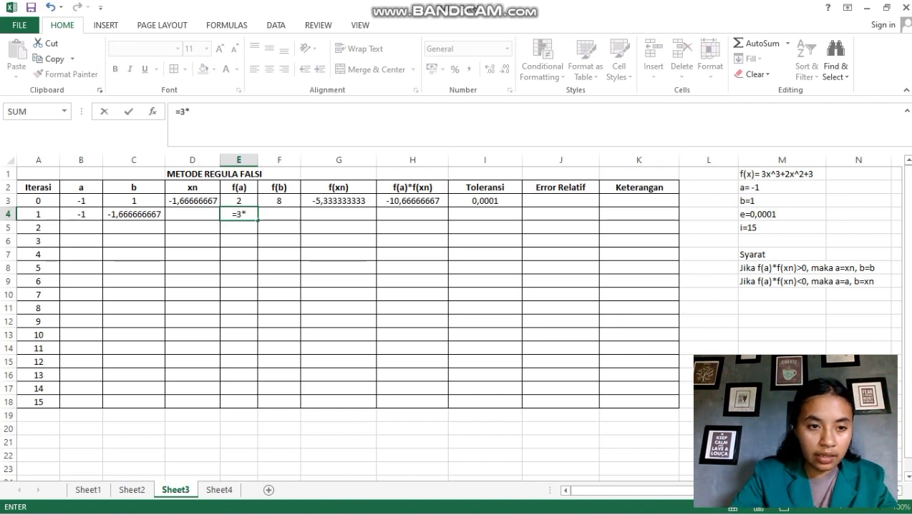
pyautogui.click(80, 214)
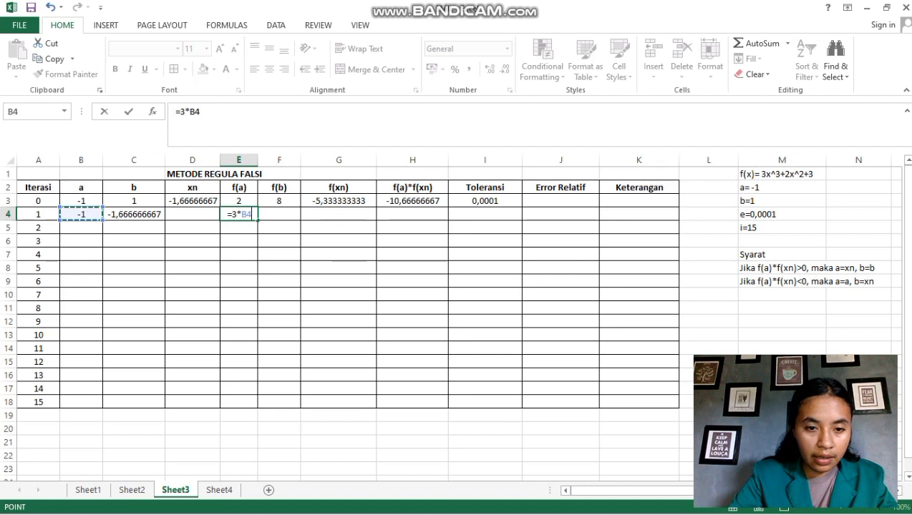
pyautogui.write('^3+')
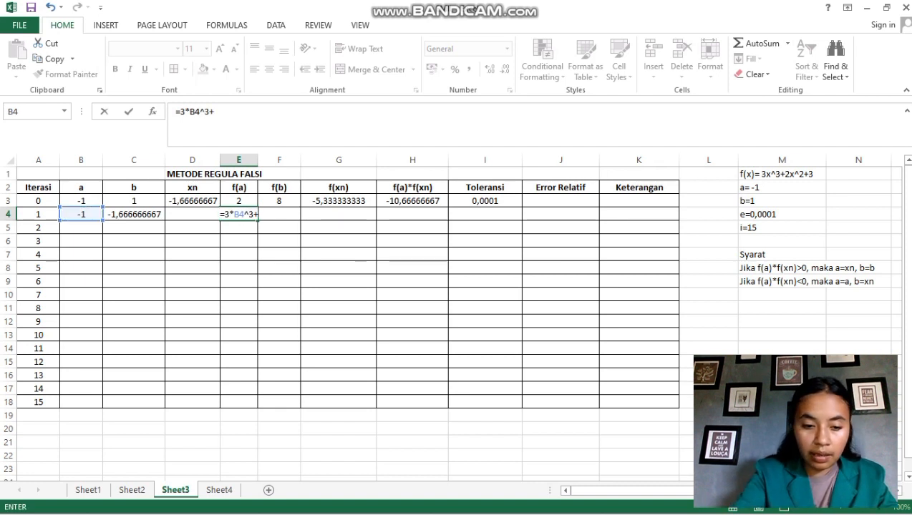
pyautogui.write('2*')
pyautogui.click(81, 214)
pyautogui.write('^2')
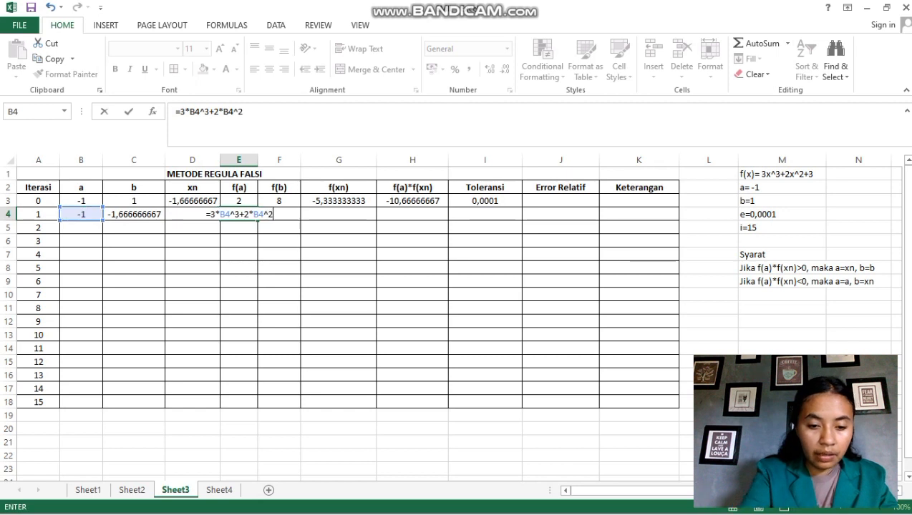
pyautogui.write('+3')
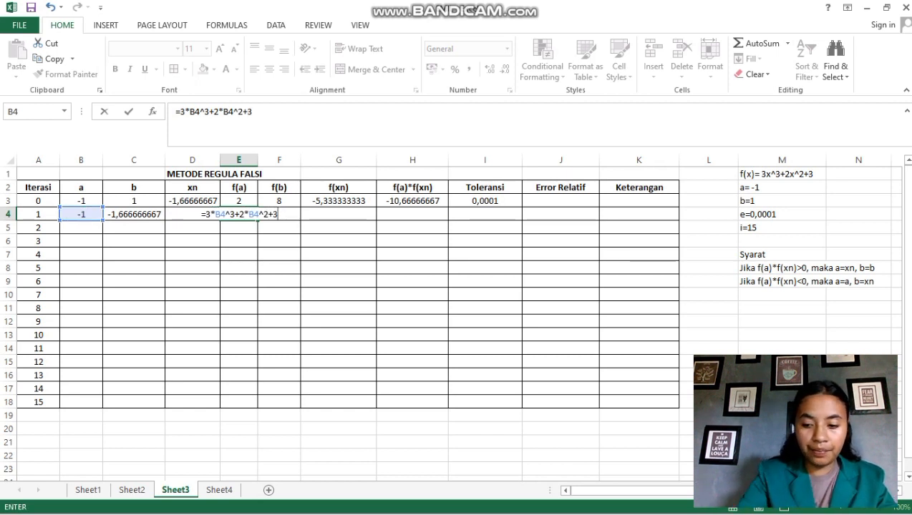
pyautogui.press('Return')
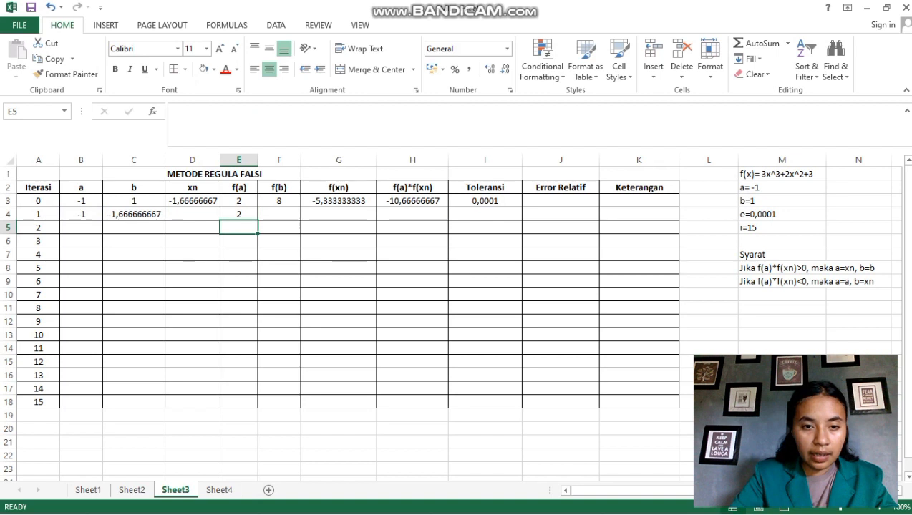
# - Calculate f(b) for iteration 1 in cell F4 with the formula =3*C4^3+2*C4^2+3
pyautogui.click(279, 214)
pyautogui.write('=')
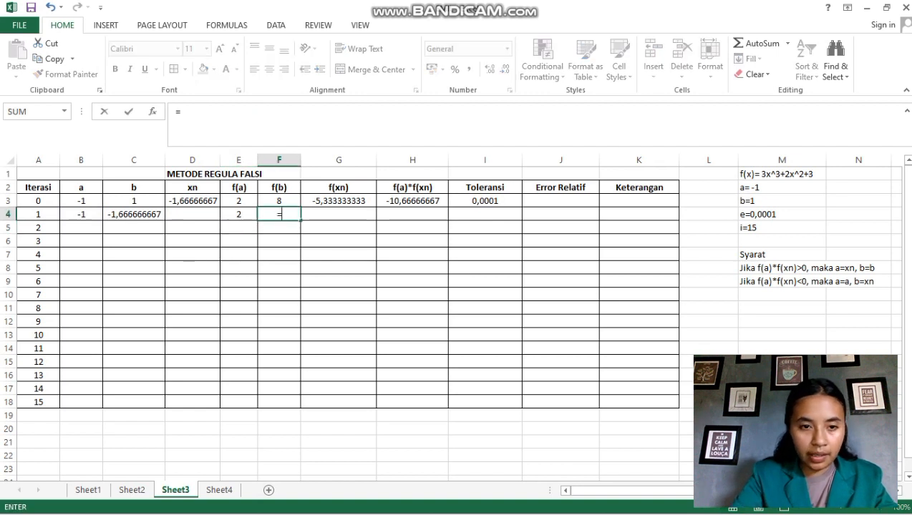
pyautogui.write('3*')
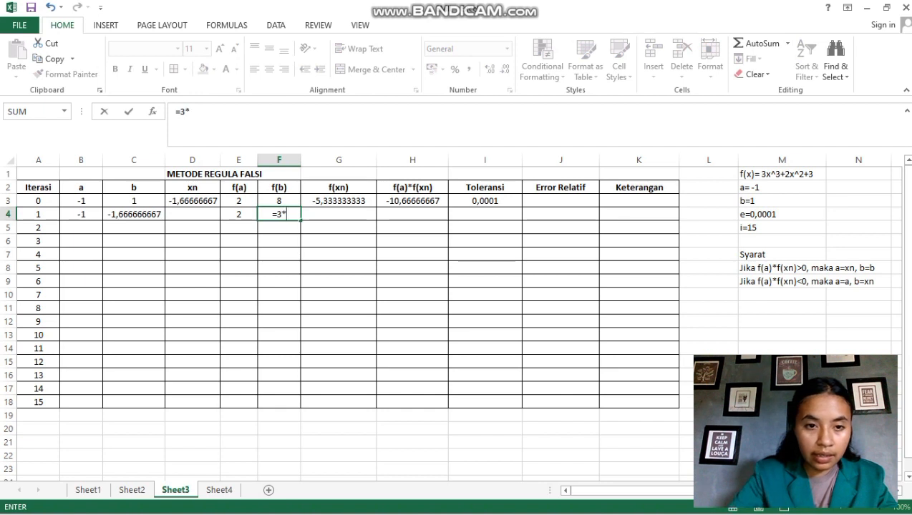
pyautogui.click(134, 214)
pyautogui.write('^')
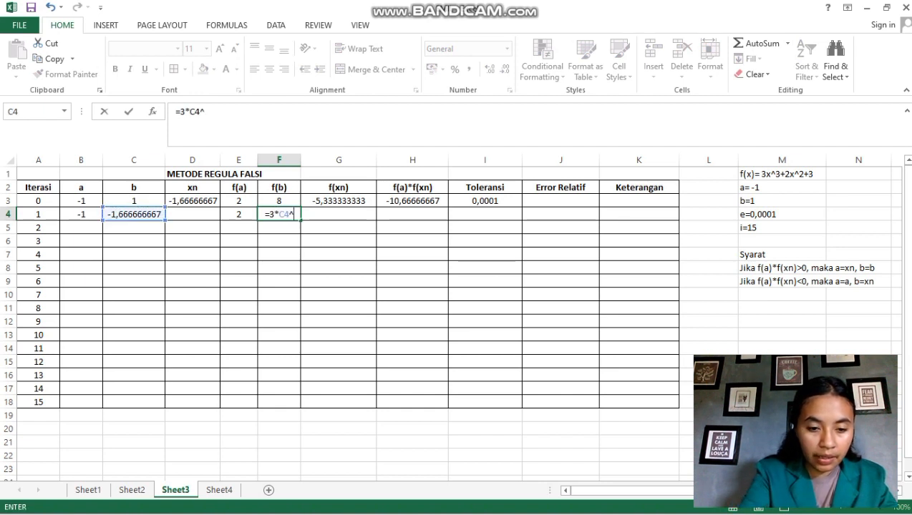
pyautogui.write('3+2*')
pyautogui.click(134, 214)
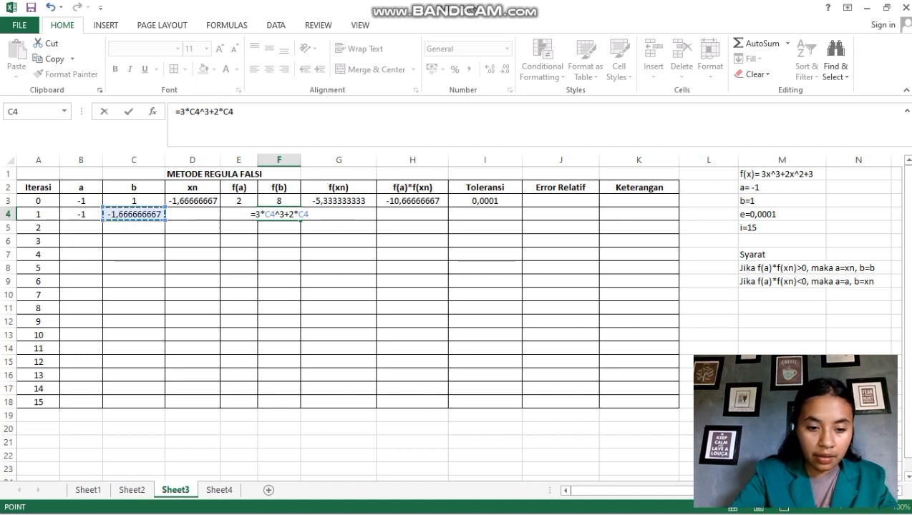
pyautogui.write('^')
pyautogui.write('2')
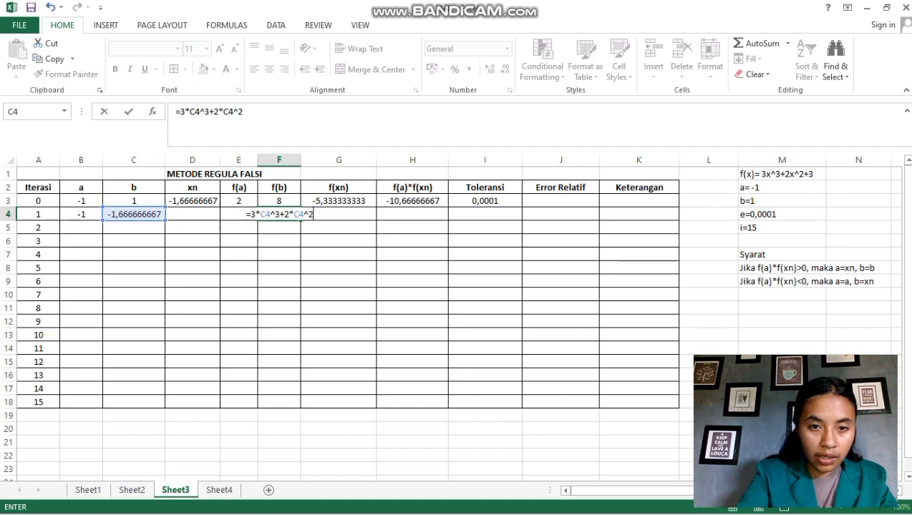
pyautogui.write('+3')
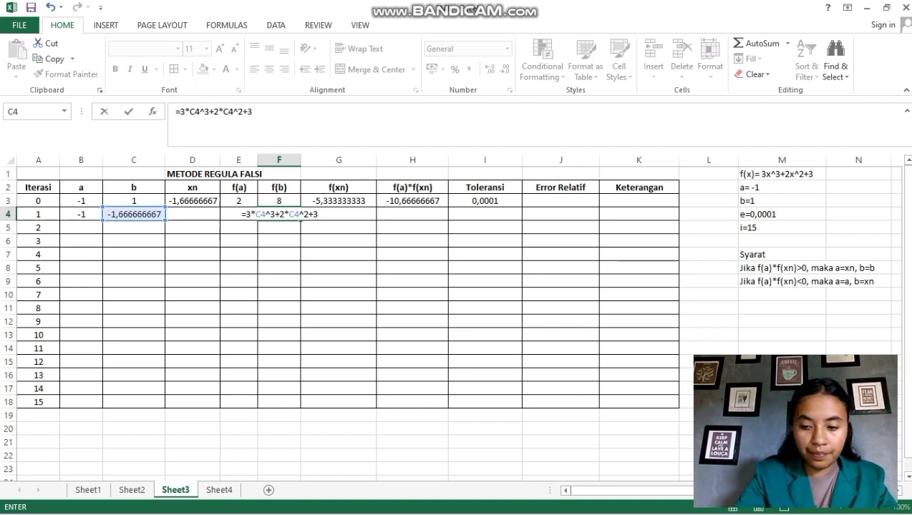
pyautogui.press('Return')
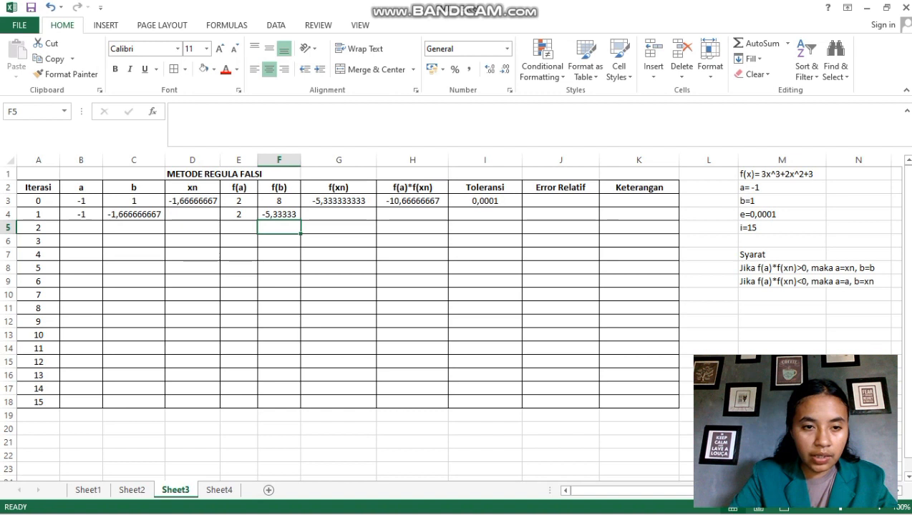
# - Calculate xn for iteration 1 in cell D4 with the formula =C4-F4*(C4-B4)/(F4-E4)
pyautogui.click(192, 214)
pyautogui.write('=')
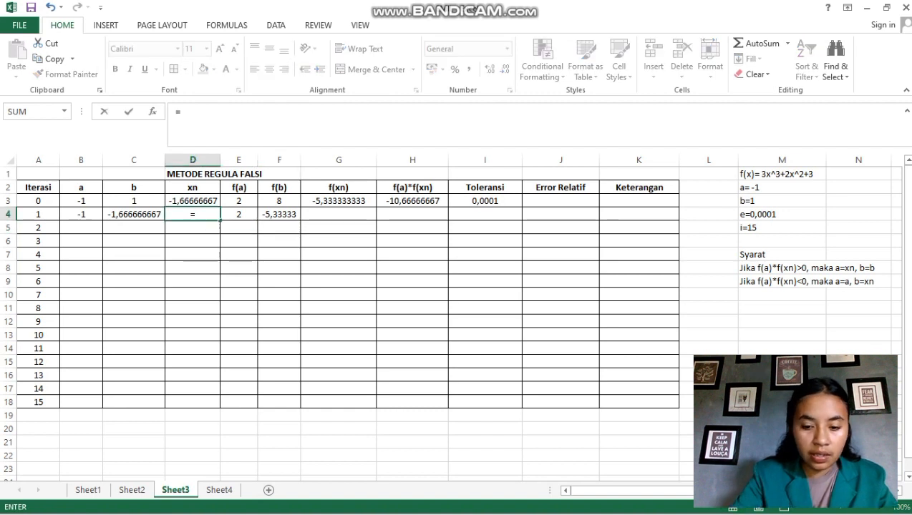
pyautogui.press('Left')
pyautogui.write('-')
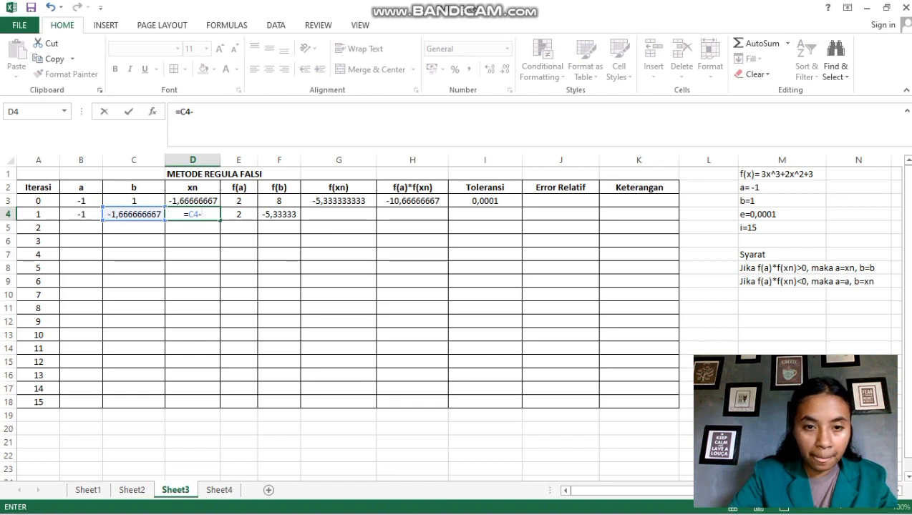
pyautogui.press('Right')
pyautogui.press('Right')
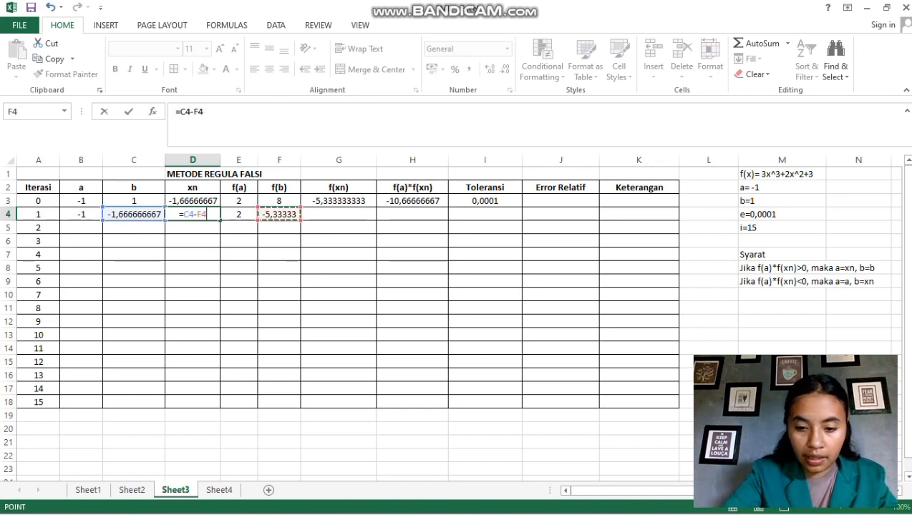
pyautogui.write('*(')
pyautogui.press('Left')
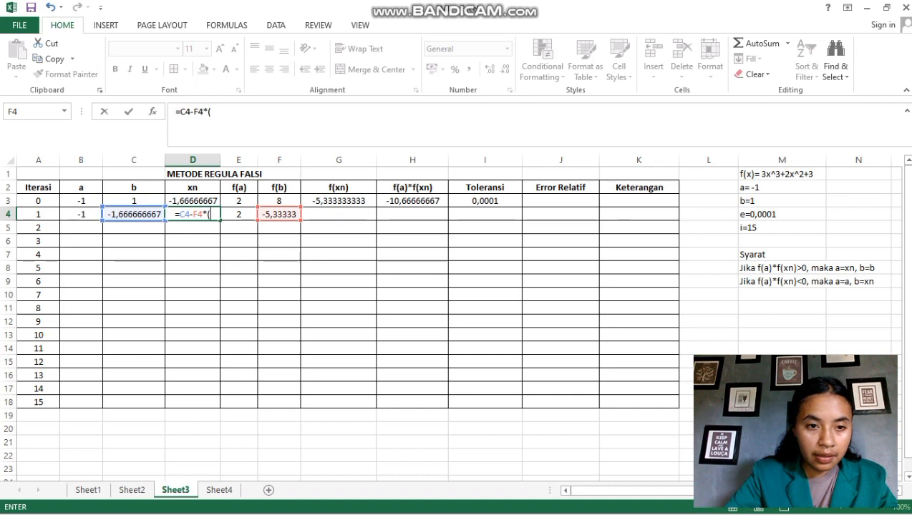
pyautogui.write('-')
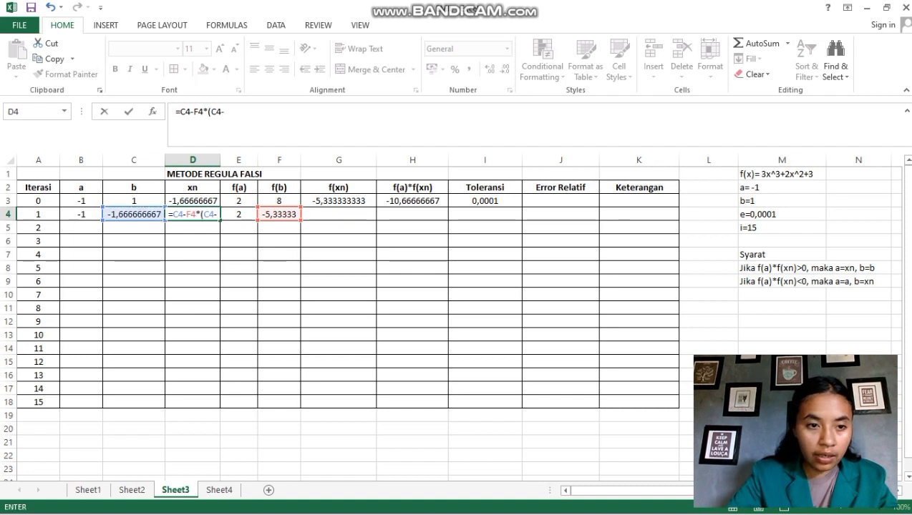
pyautogui.press('Left')
pyautogui.press('Left')
pyautogui.write(')')
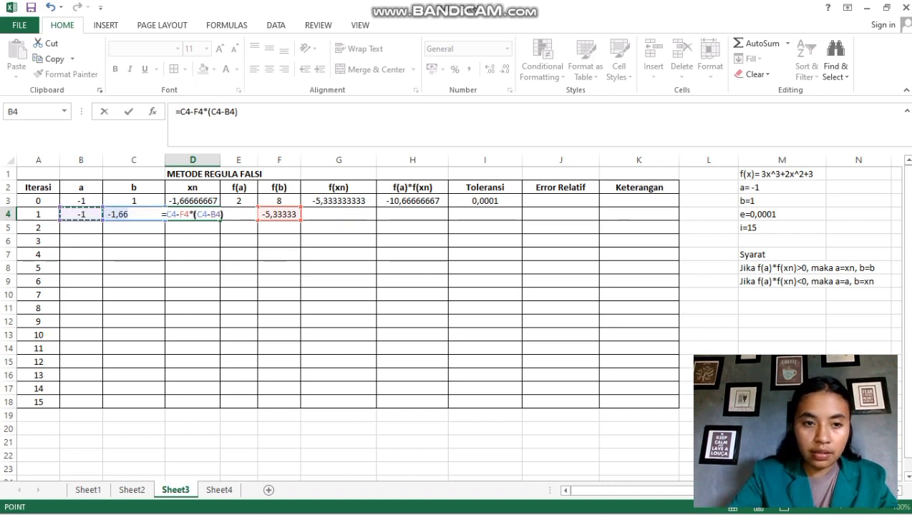
pyautogui.write('/(')
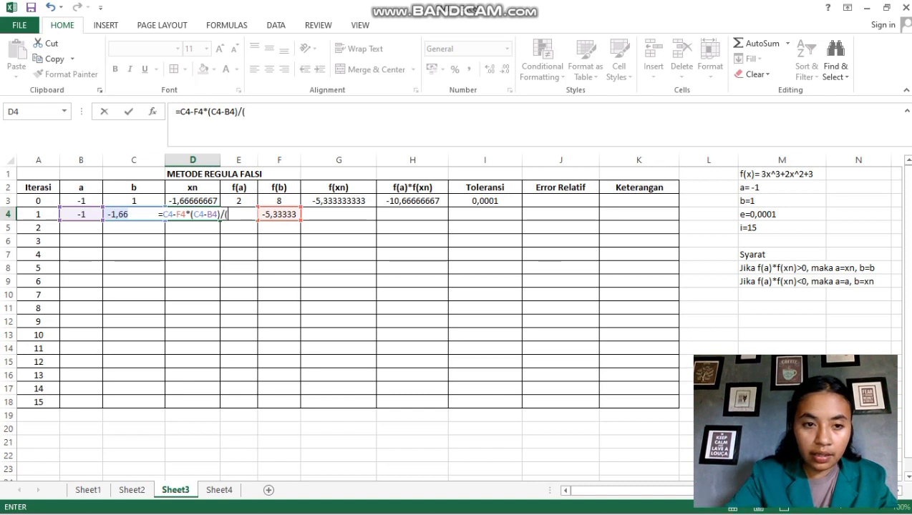
pyautogui.press('Right')
pyautogui.press('Right')
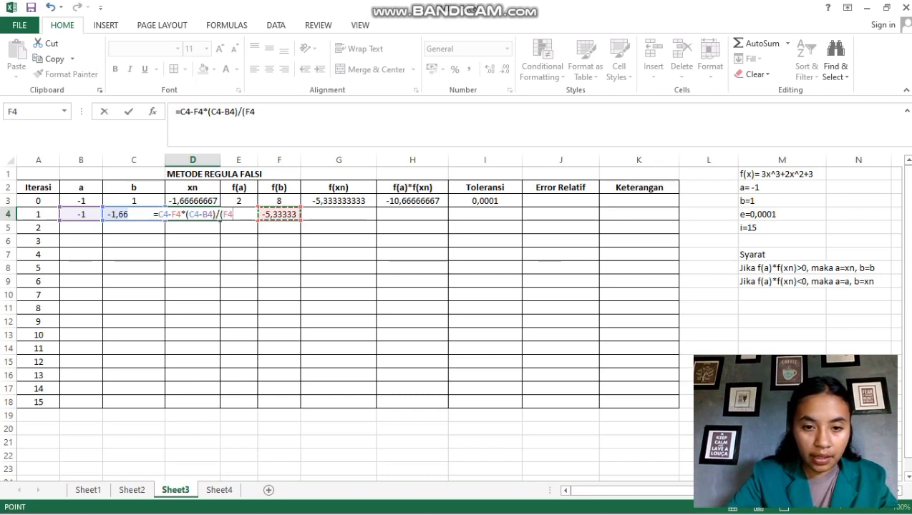
pyautogui.write('-')
pyautogui.press('Up')
pyautogui.press('Right')
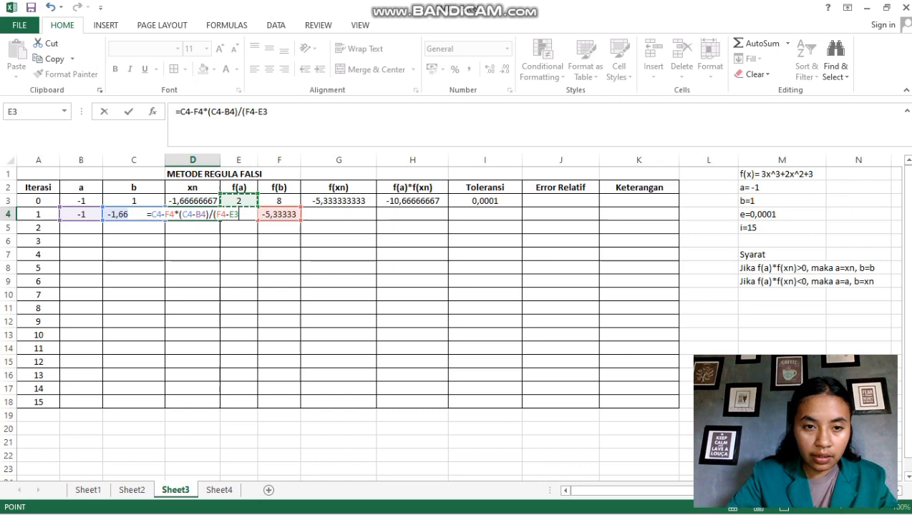
pyautogui.press('Down')
pyautogui.write(')')
pyautogui.press('Return')
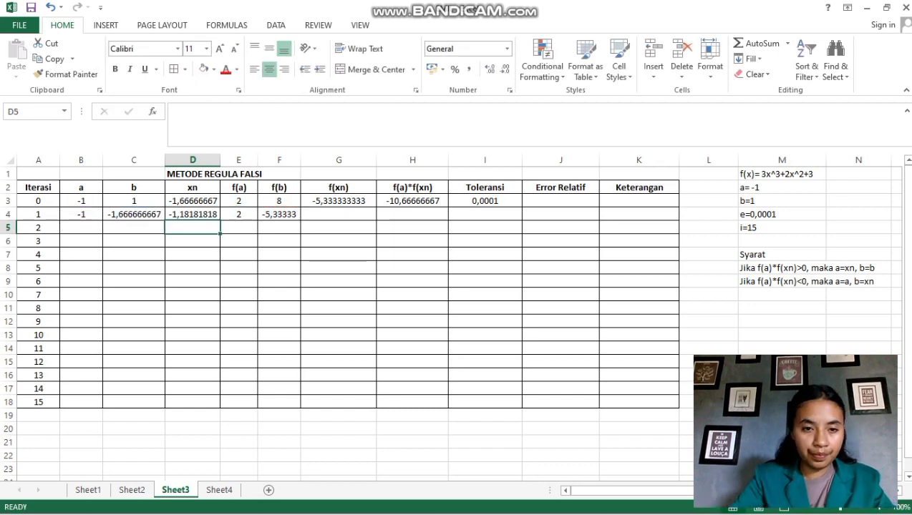
# - Calculate f(xn) for iteration 1 in cell G4 with the formula =3*D4^3+2*D4^2+3
pyautogui.click(339, 214)
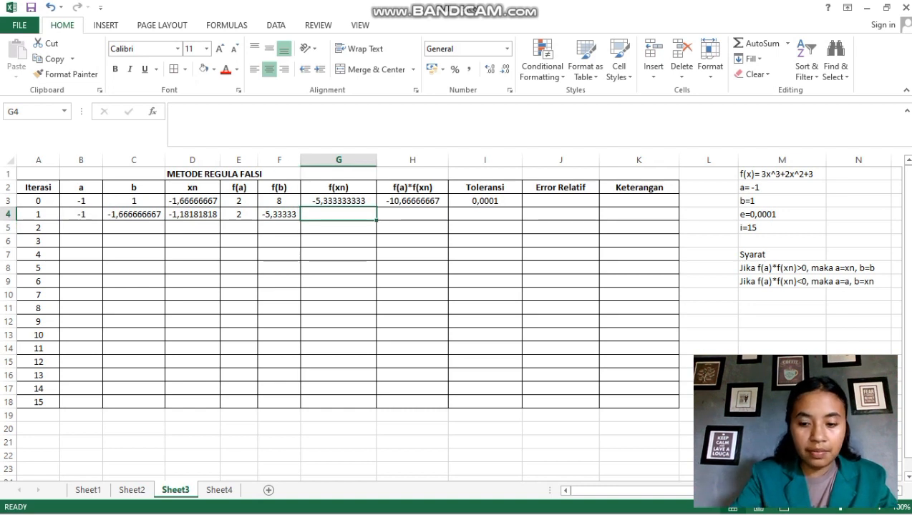
pyautogui.write('=')
pyautogui.write('3*')
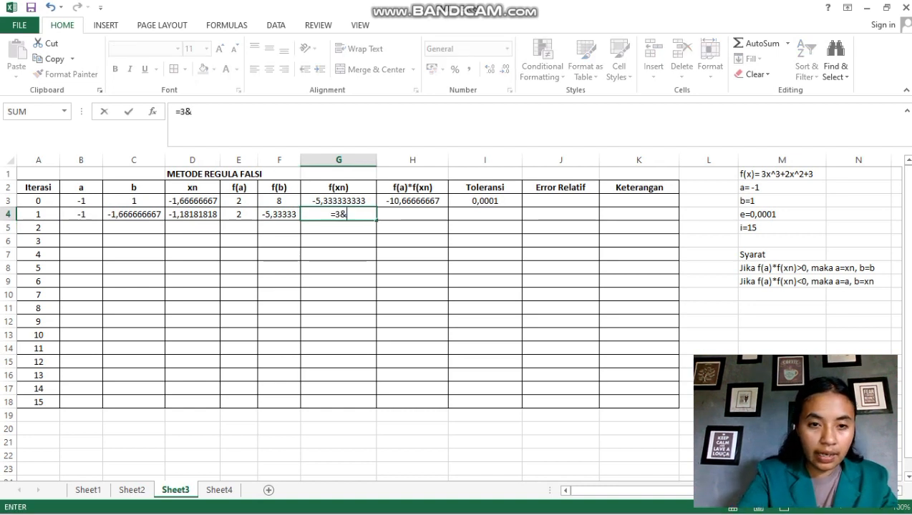
pyautogui.click(192, 214)
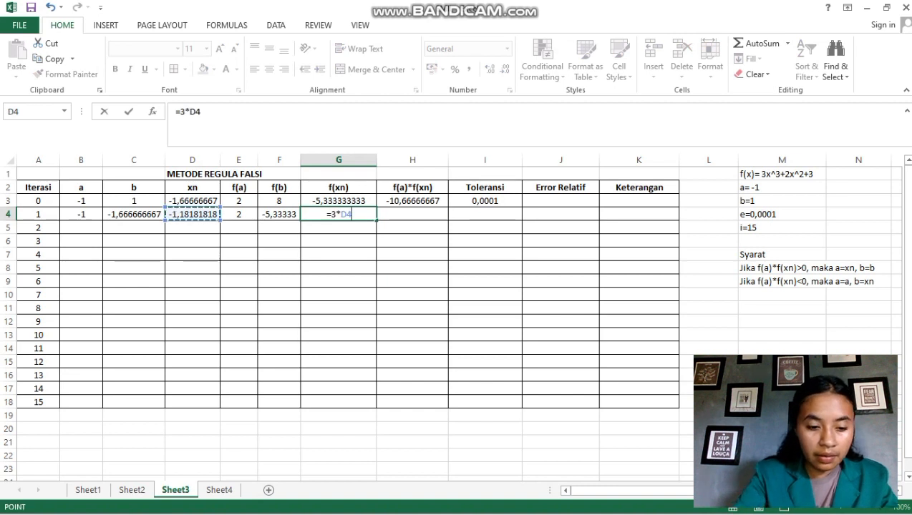
pyautogui.write('^3')
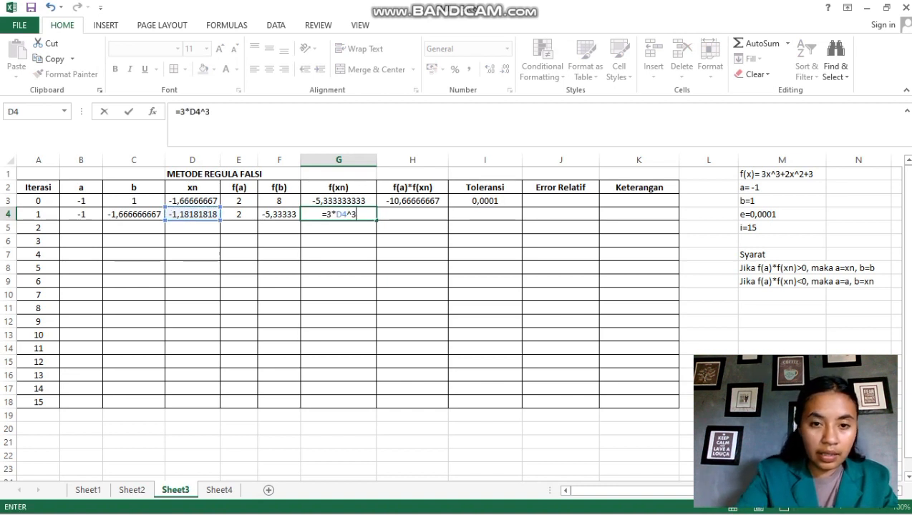
pyautogui.write('+2')
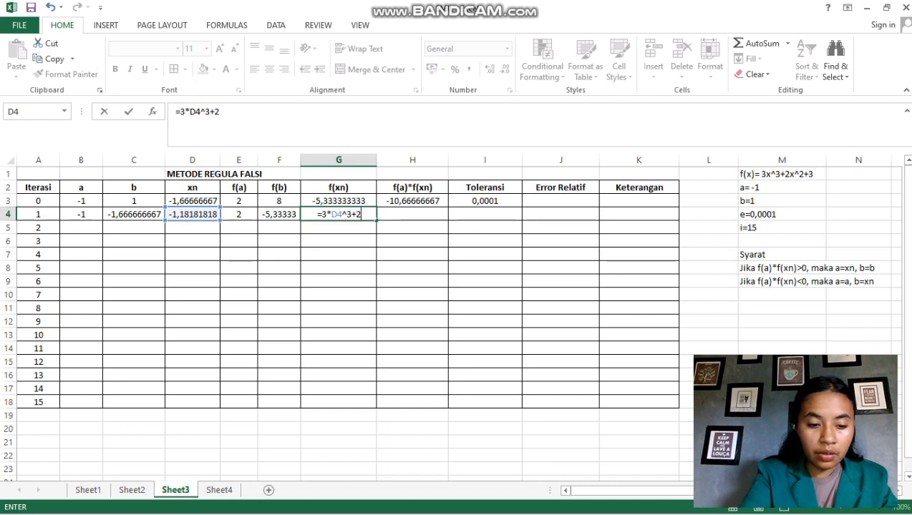
pyautogui.write('*')
pyautogui.click(192, 214)
pyautogui.write('^2')
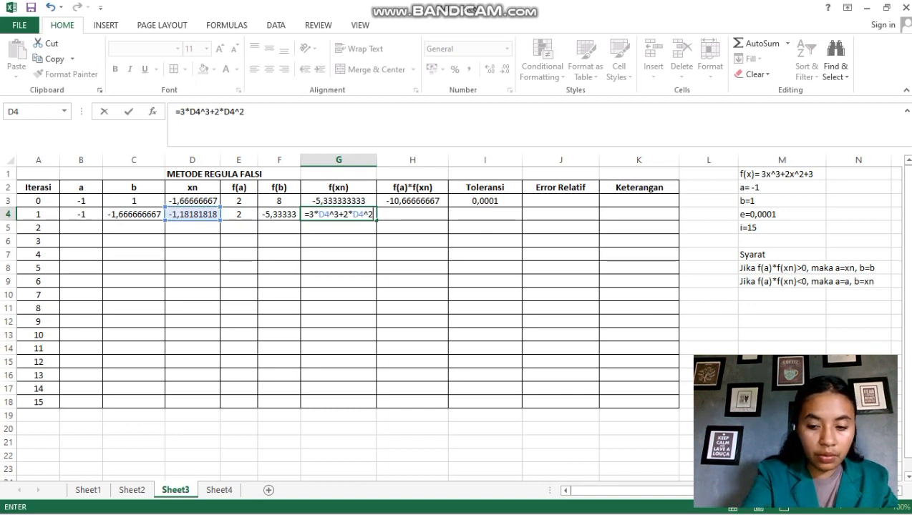
pyautogui.write('+3')
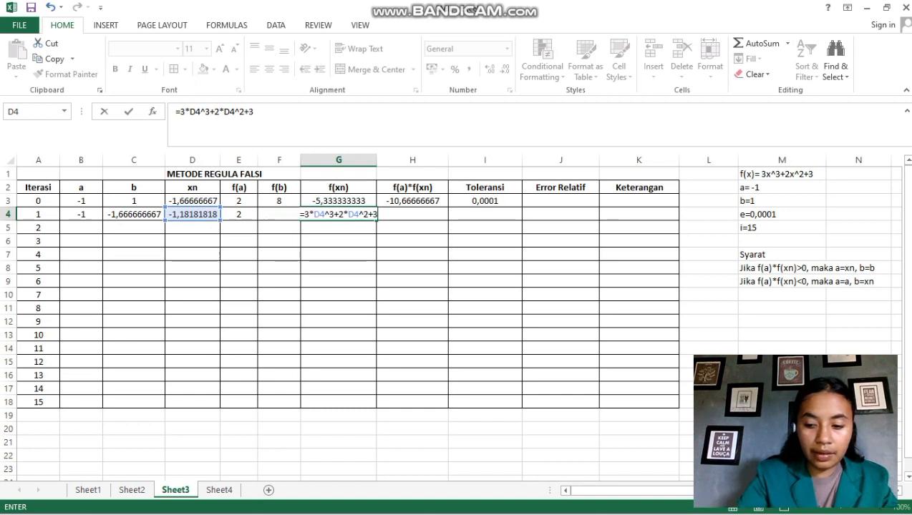
pyautogui.press('Return')
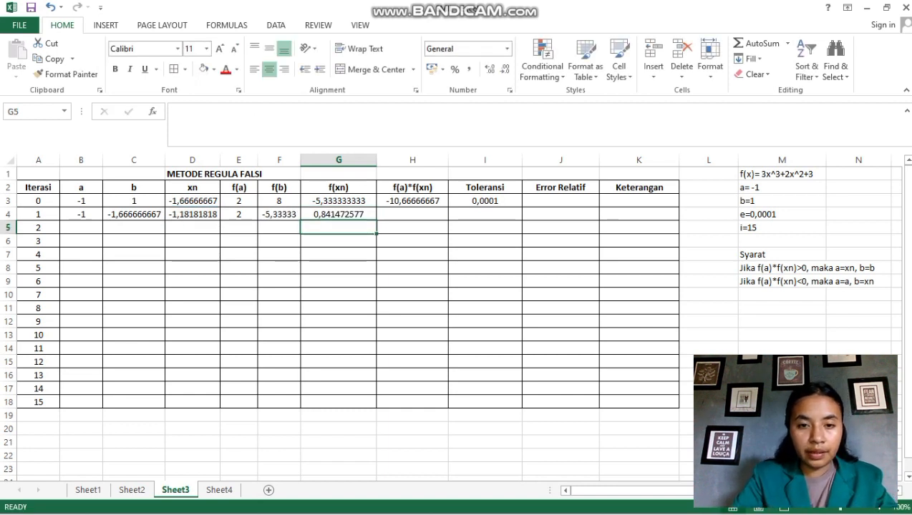
# - Calculate f(a)*f(xn) for iteration 1 in cell H4 with the formula =E4*G4
pyautogui.click(412, 215)
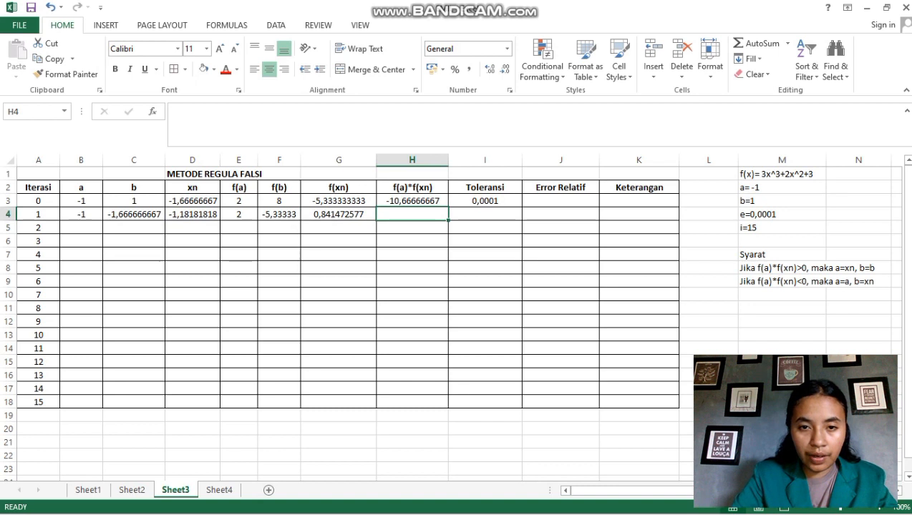
pyautogui.write('=')
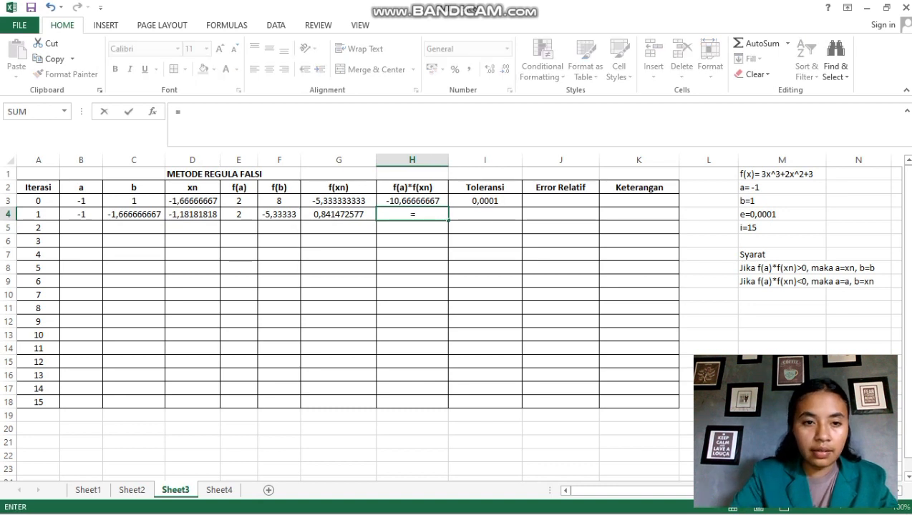
pyautogui.click(238, 215)
pyautogui.write('*')
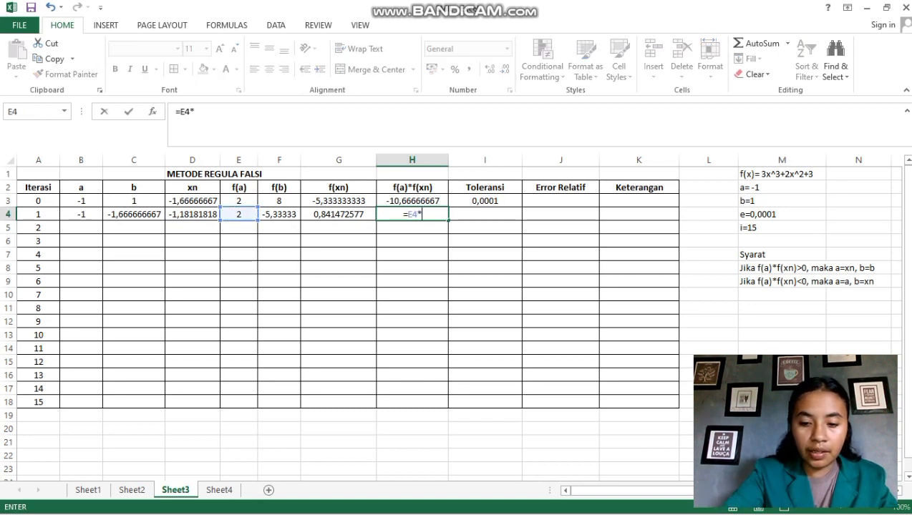
pyautogui.click(338, 214)
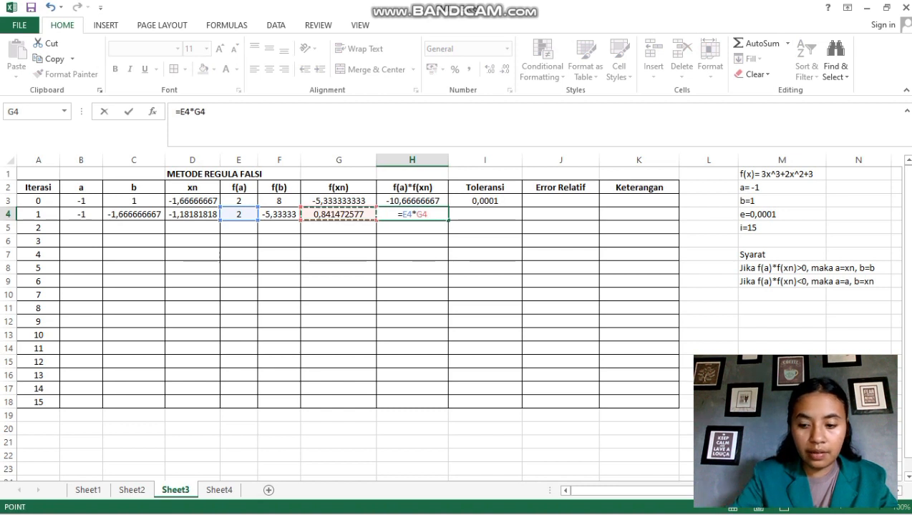
pyautogui.press('Return')
# - Carry the tolerance over to iteration 1 in cell I4 with the formula =I3
pyautogui.click(485, 215)
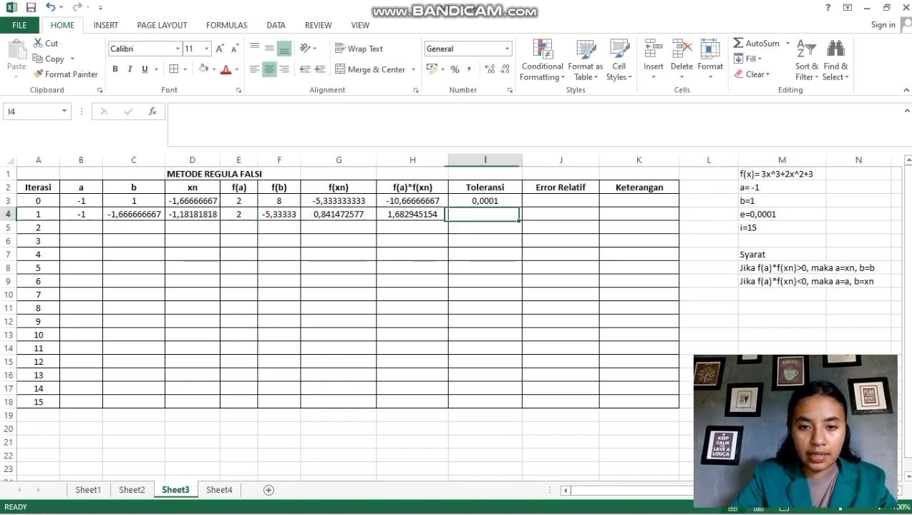
pyautogui.write('=')
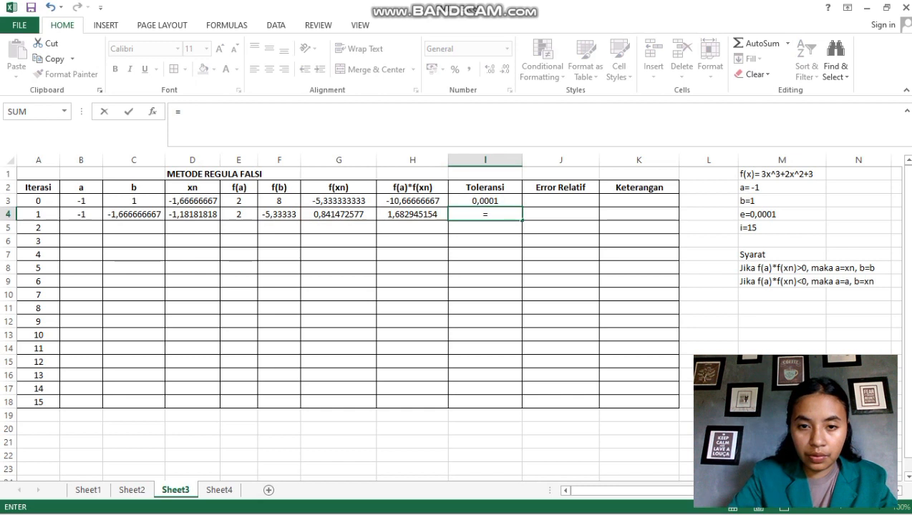
pyautogui.press('Up')
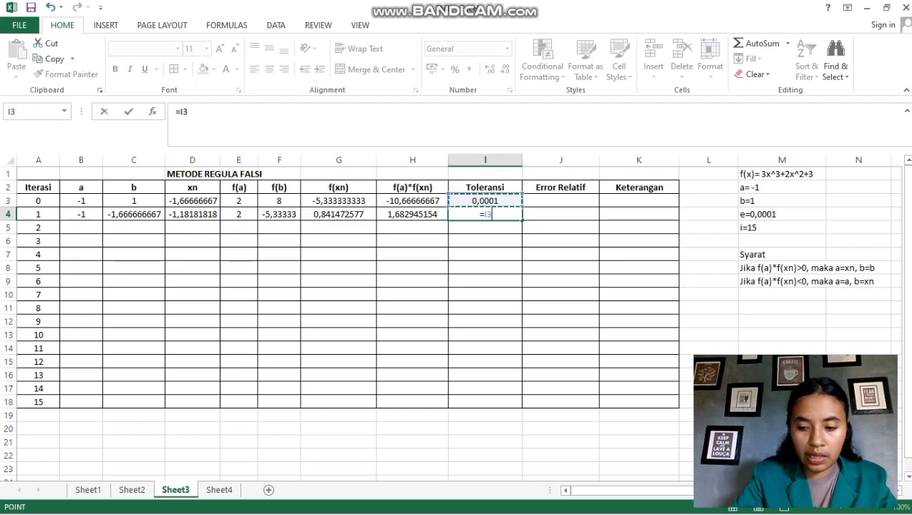
pyautogui.press('Return')
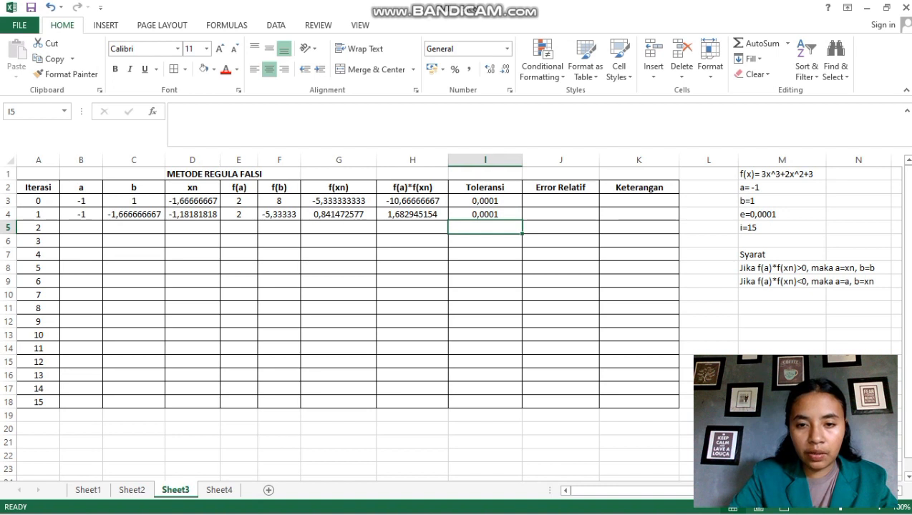
# - Calculate the relative error for iteration 1 in cell J4 with the formula =ABS(D4-D3)/D4
pyautogui.click(561, 214)
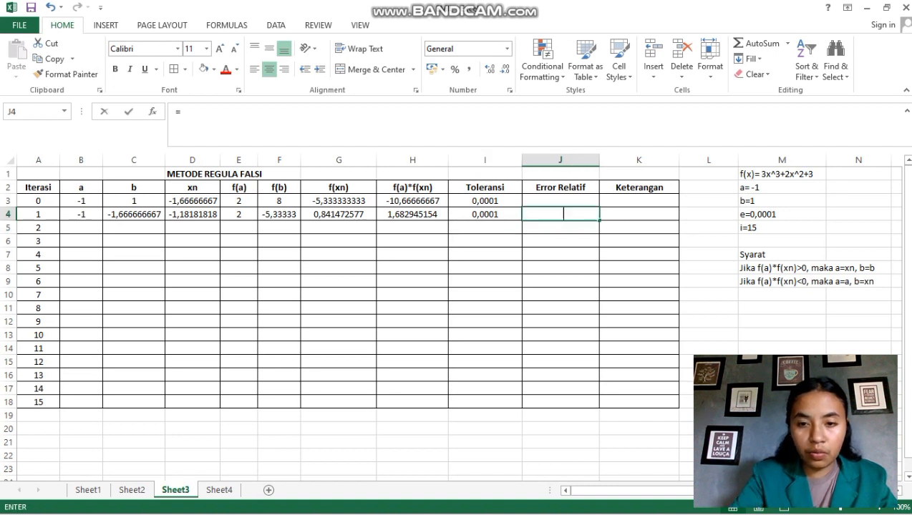
pyautogui.write('=abs')
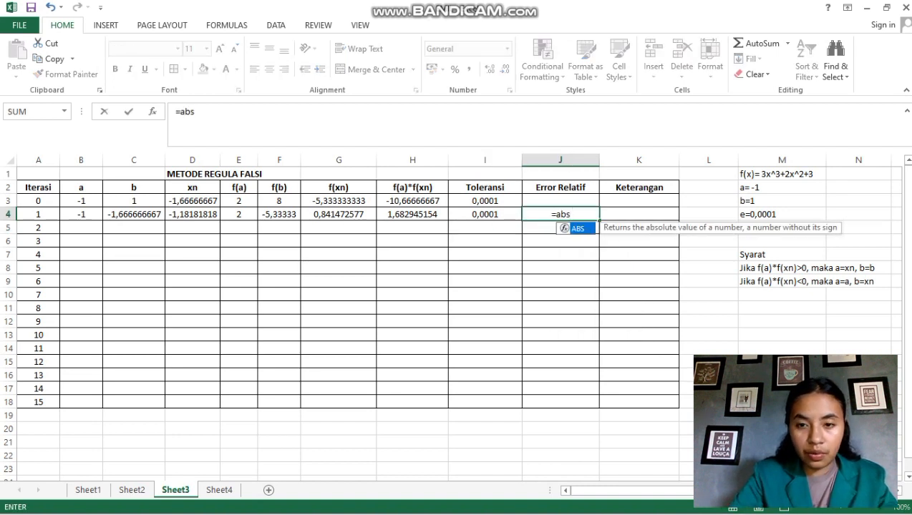
pyautogui.press('Tab')
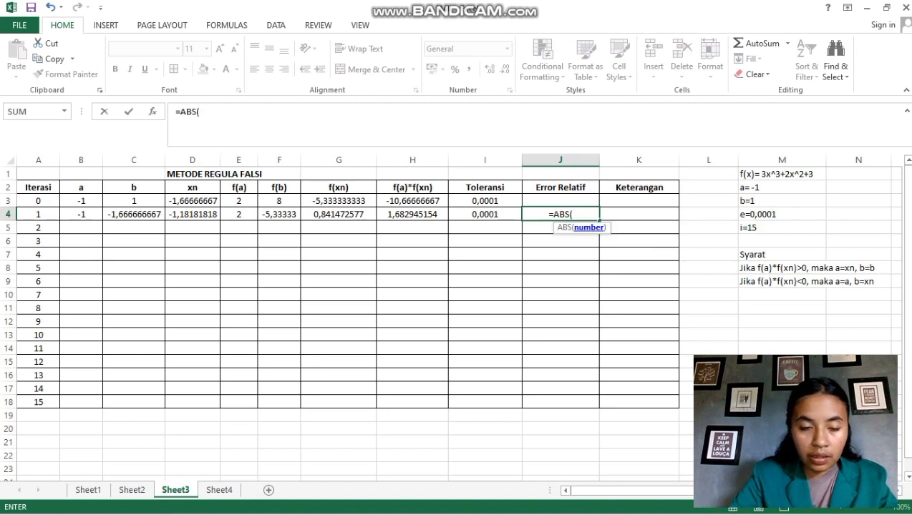
pyautogui.click(193, 215)
pyautogui.write('-')
pyautogui.click(193, 201)
pyautogui.write(')/')
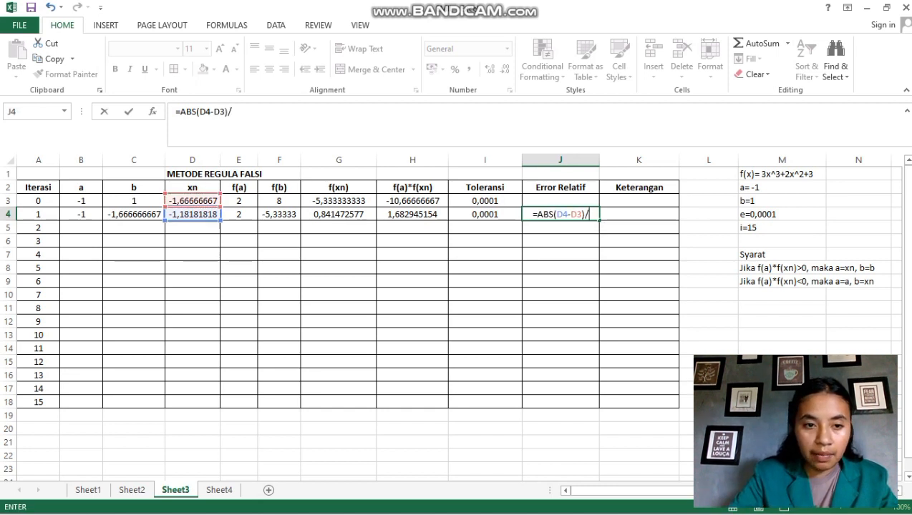
pyautogui.click(193, 214)
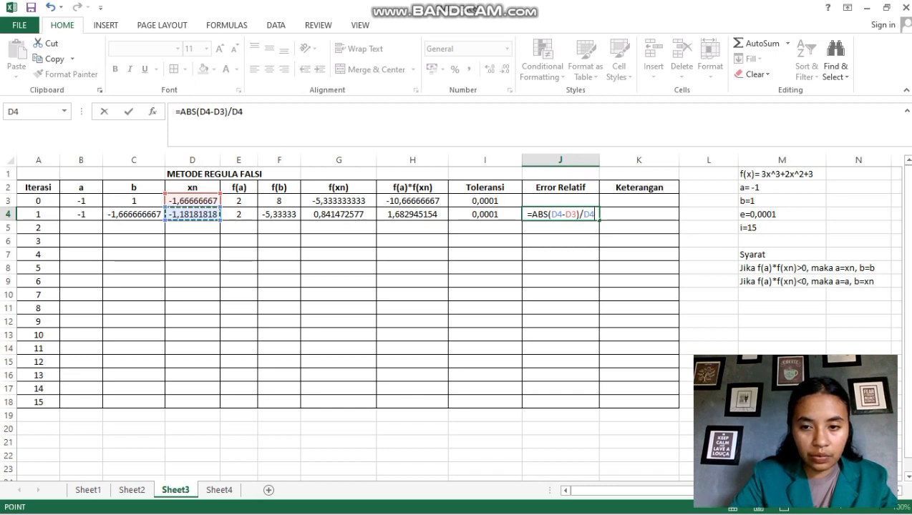
pyautogui.press('Return')
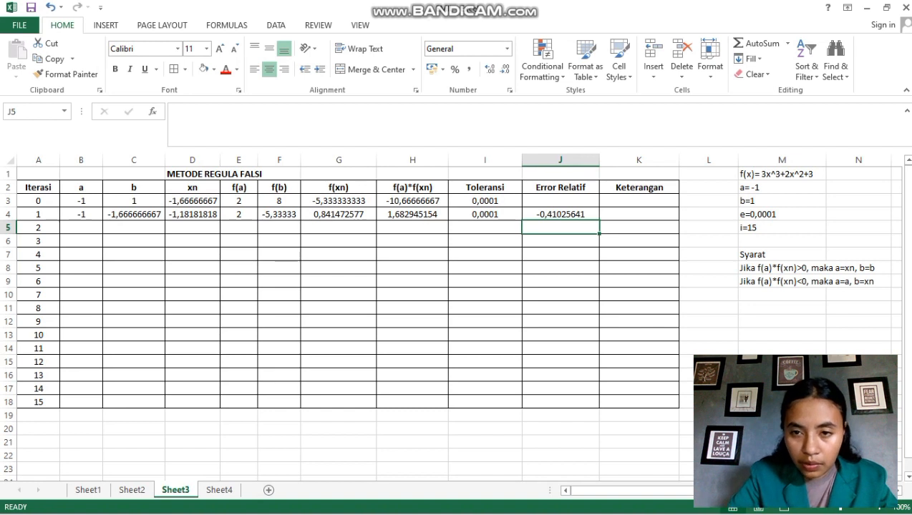
# - Fill the Keterangan cell K4 for iteration 1 with the formula =IF(I4>J4;1;0)
pyautogui.click(638, 214)
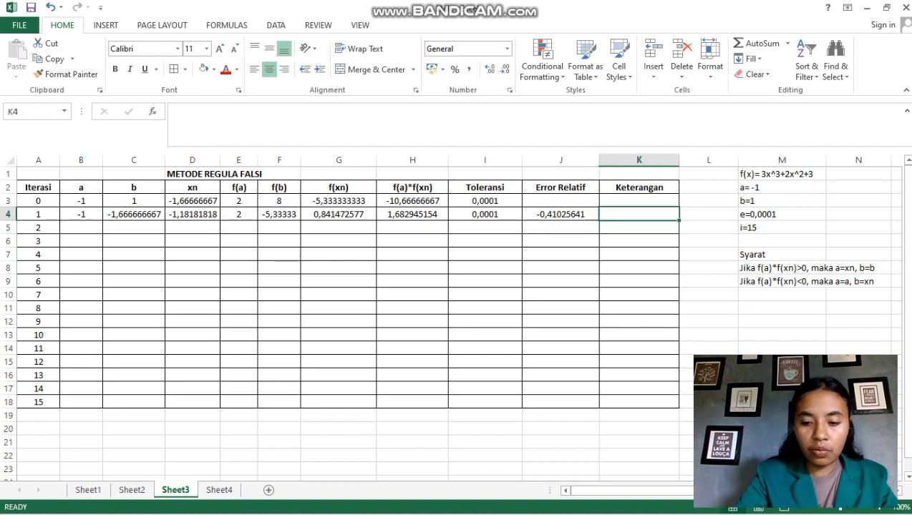
pyautogui.write('=if')
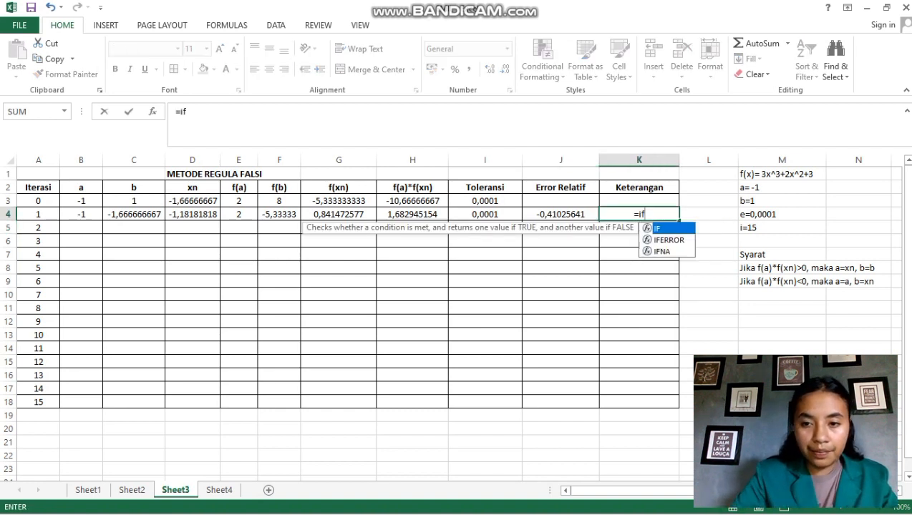
pyautogui.press('Tab')
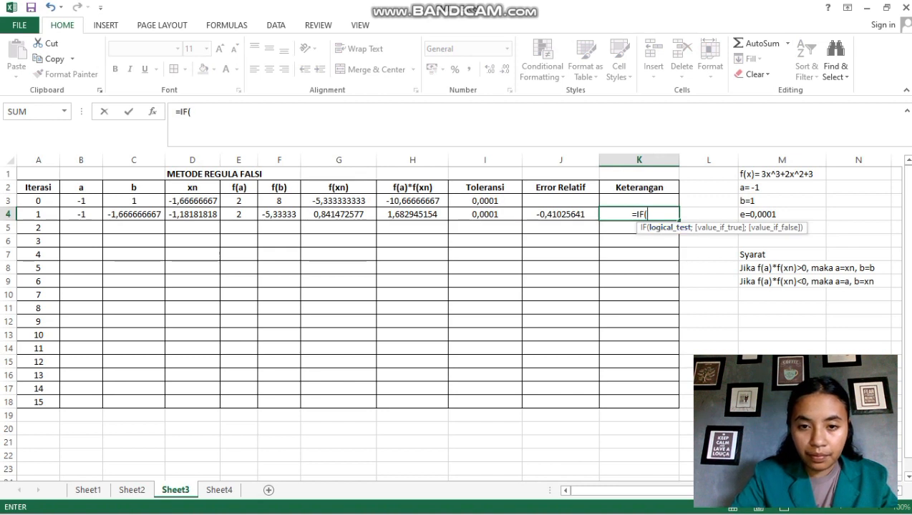
pyautogui.click(484, 215)
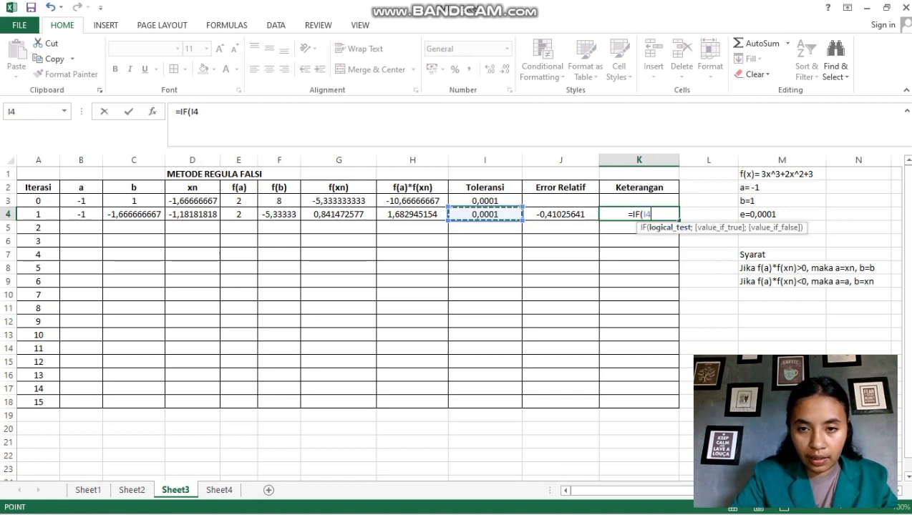
pyautogui.write('>')
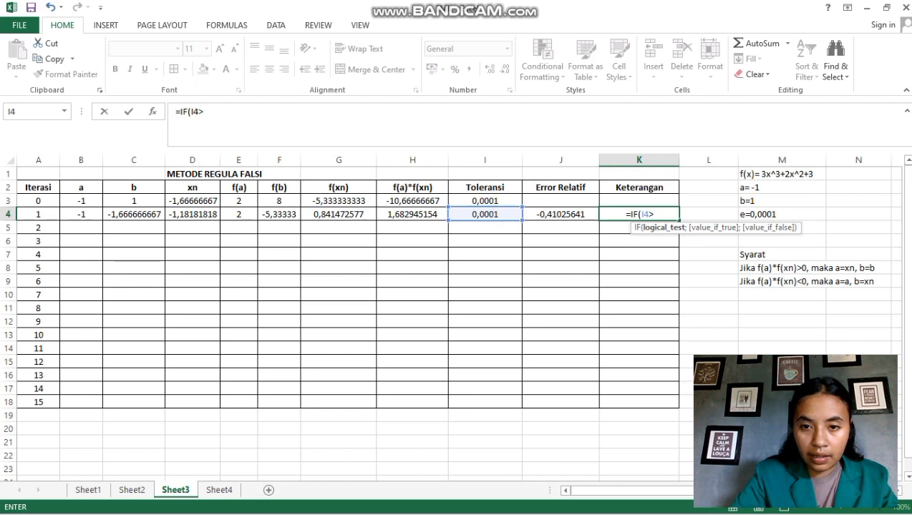
pyautogui.click(561, 215)
pyautogui.write(';')
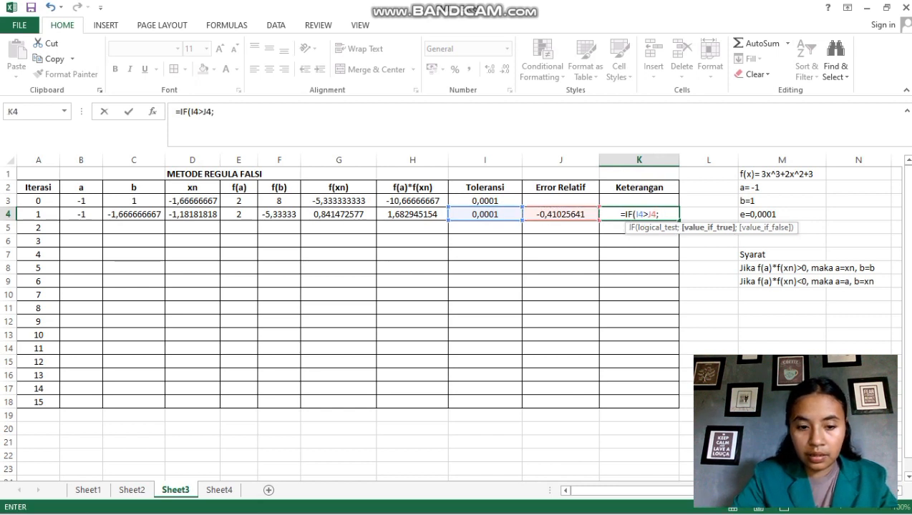
pyautogui.write('1')
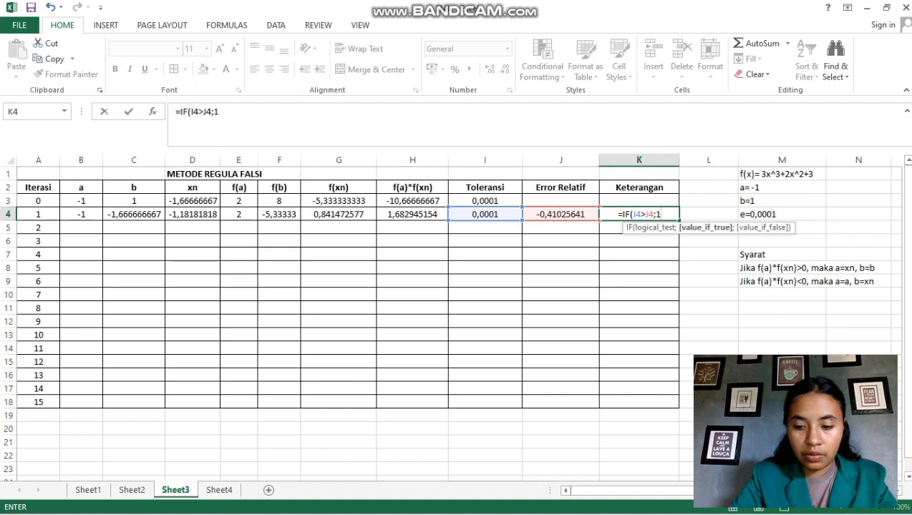
pyautogui.write(';0')
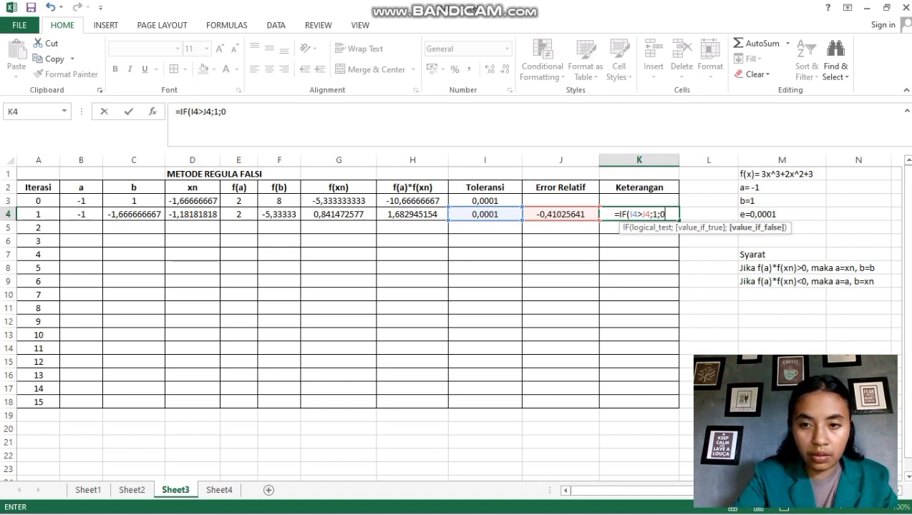
pyautogui.write(')')
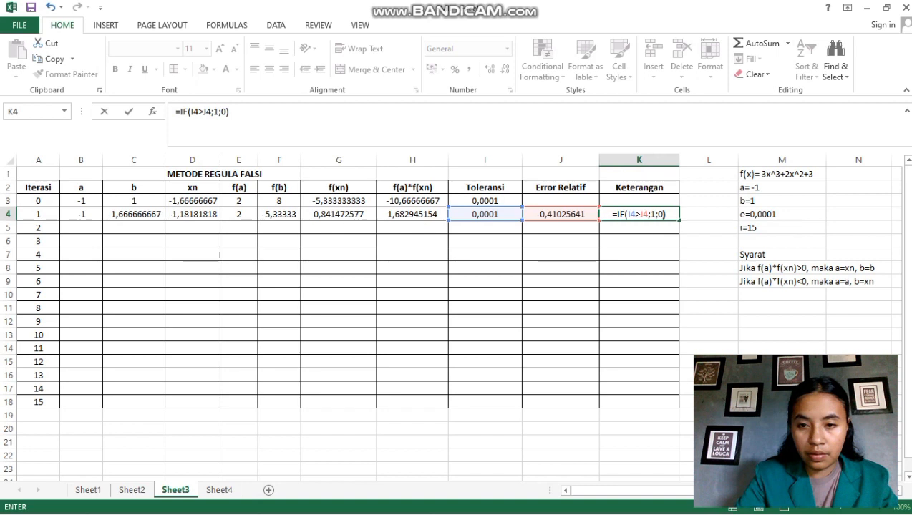
pyautogui.press('Return')
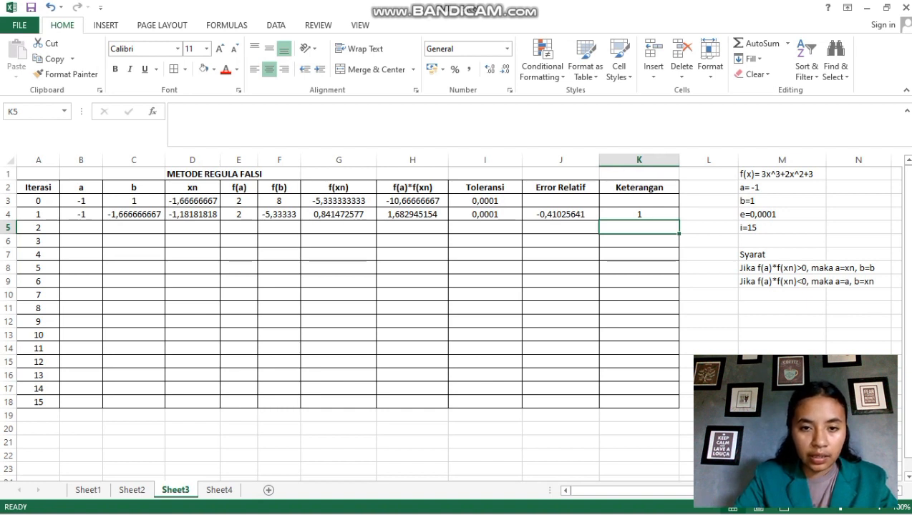
# - Fill the iteration 1 formulas in B4:K4 down through row 18 for iterations 2 to 15
pyautogui.click(81, 214)
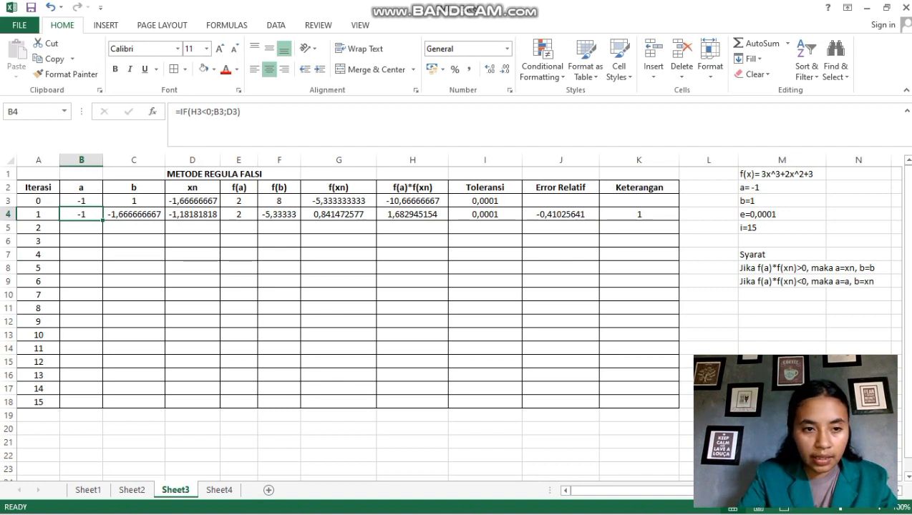
pyautogui.moveTo(81, 215); pyautogui.dragTo(644, 215)
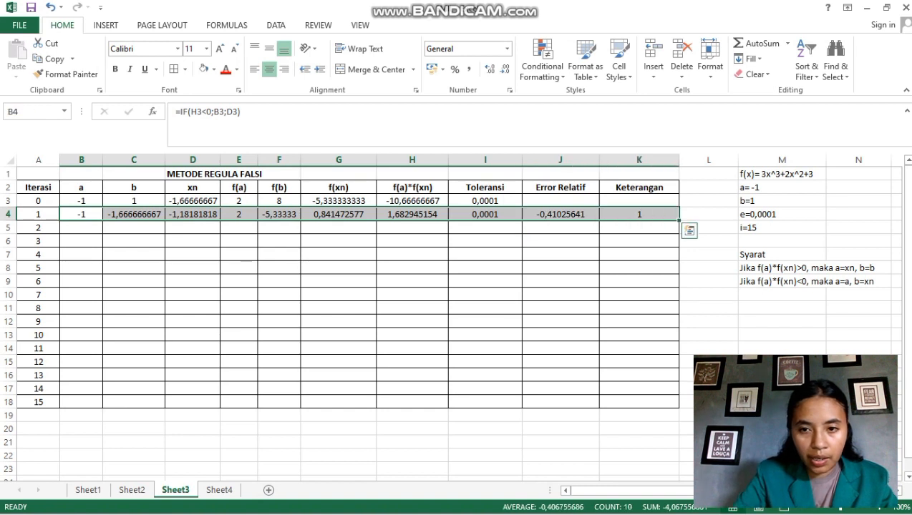
pyautogui.moveTo(679, 221); pyautogui.dragTo(678, 407)
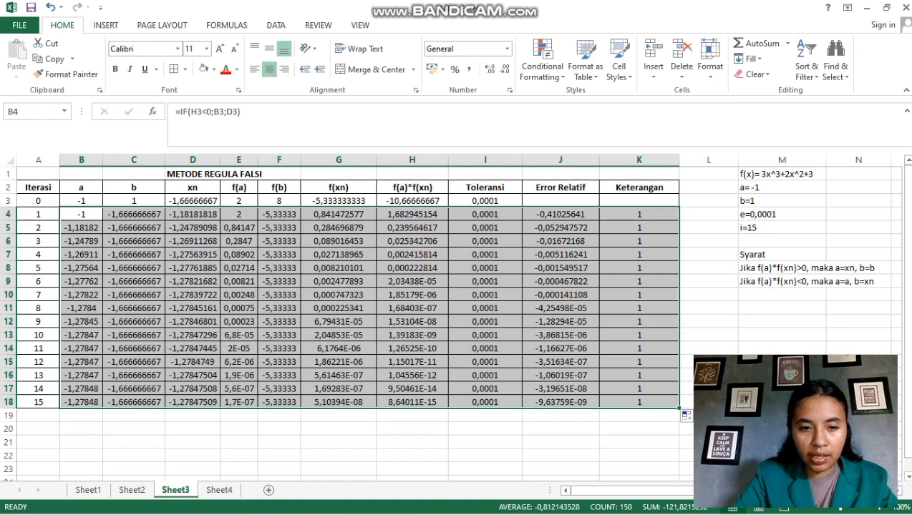
# - Highlight the iteration 1 xn value in D4 with a yellow fill and widen column D slightly
pyautogui.click(413, 442)
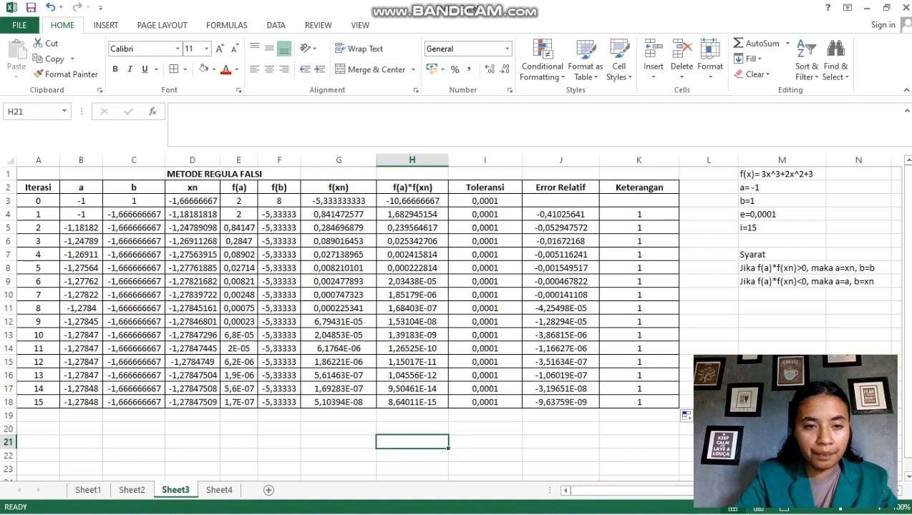
pyautogui.click(193, 215)
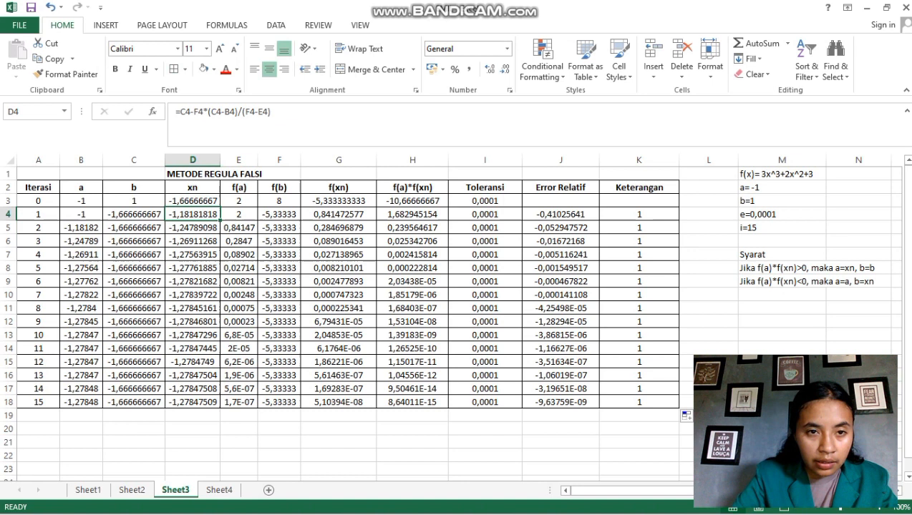
pyautogui.click(214, 69)
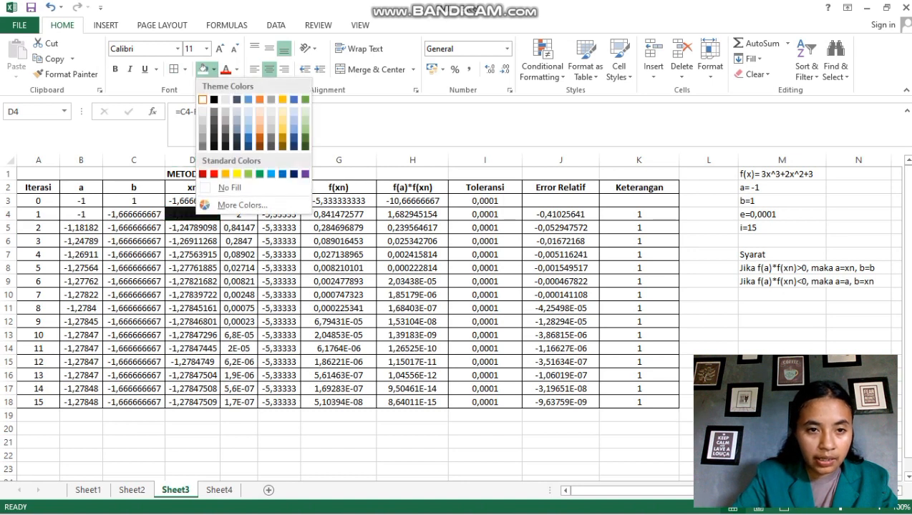
pyautogui.click(236, 174)
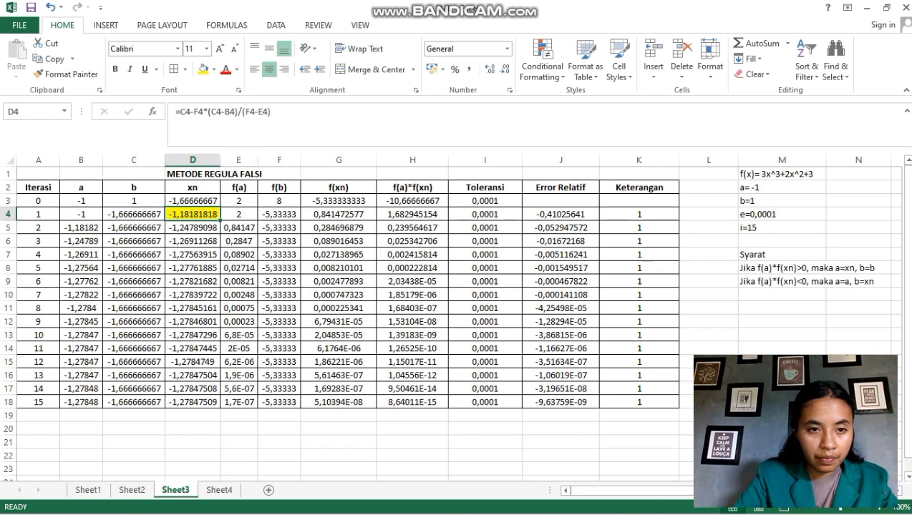
pyautogui.moveTo(219, 160); pyautogui.dragTo(232, 160)
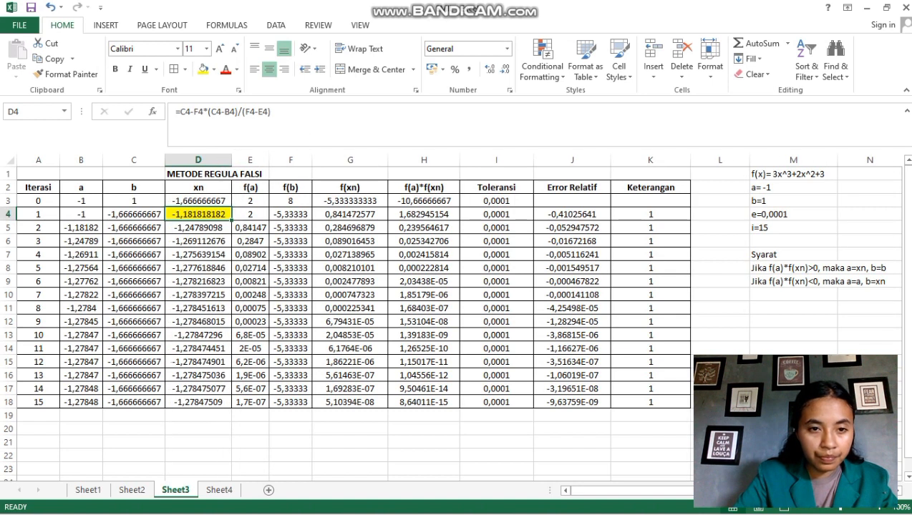
# - Write the conclusion "Jadi akar persamaannya" in C20 below the table, with the root -1,181818182 in E20
pyautogui.click(134, 429)
pyautogui.write('Jadi')
pyautogui.press('capslock')
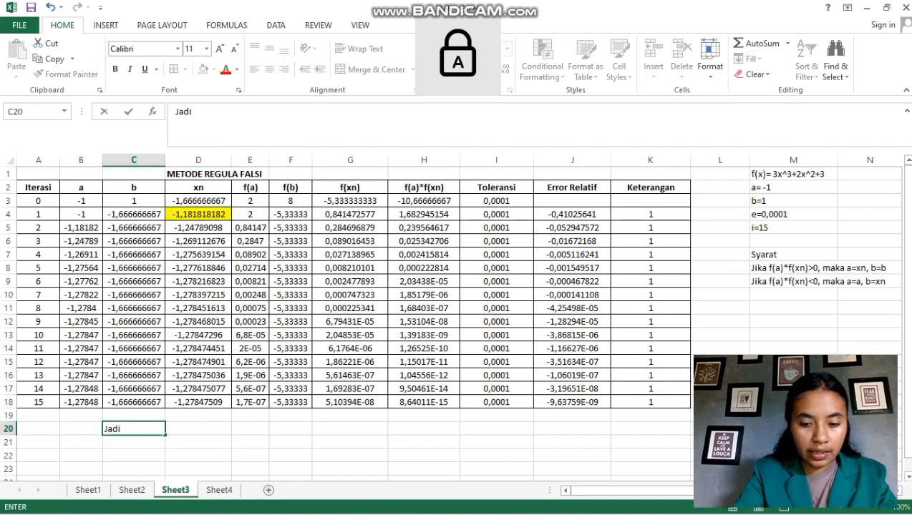
pyautogui.press('capslock')
pyautogui.write('akar ')
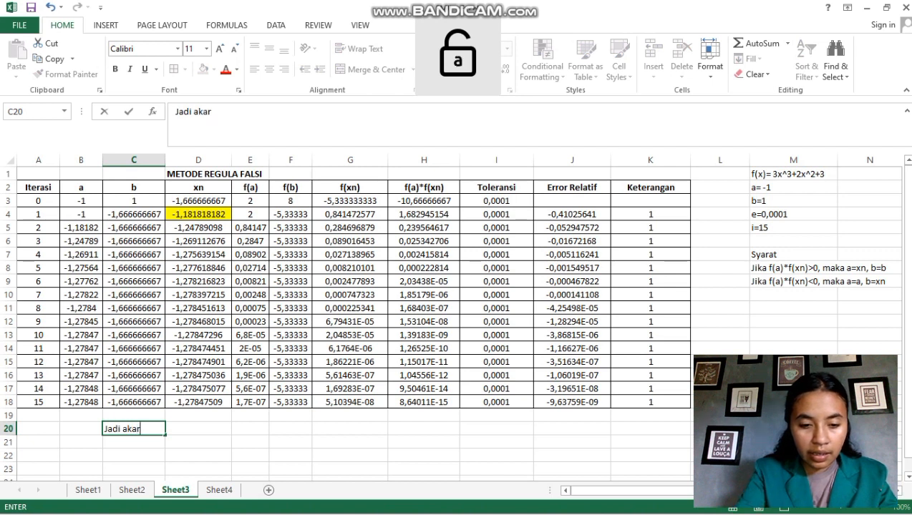
pyautogui.write('persamaa')
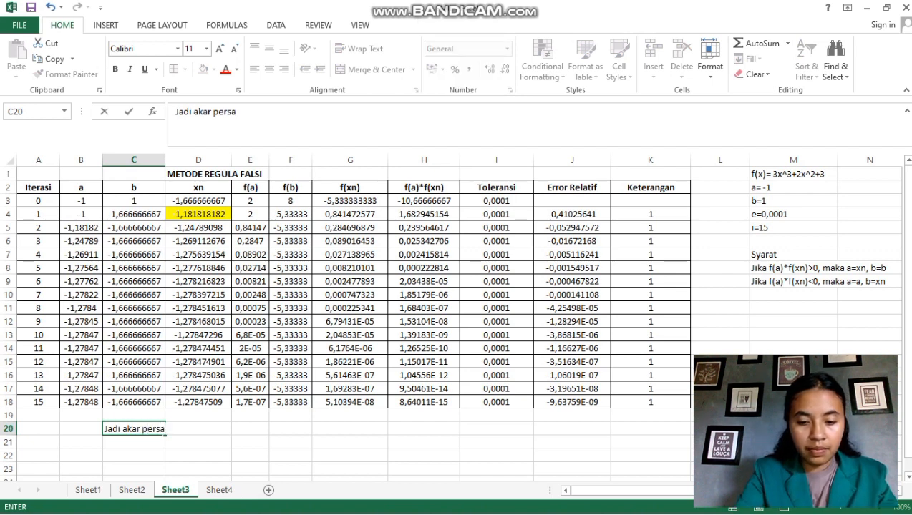
pyautogui.write('nnya')
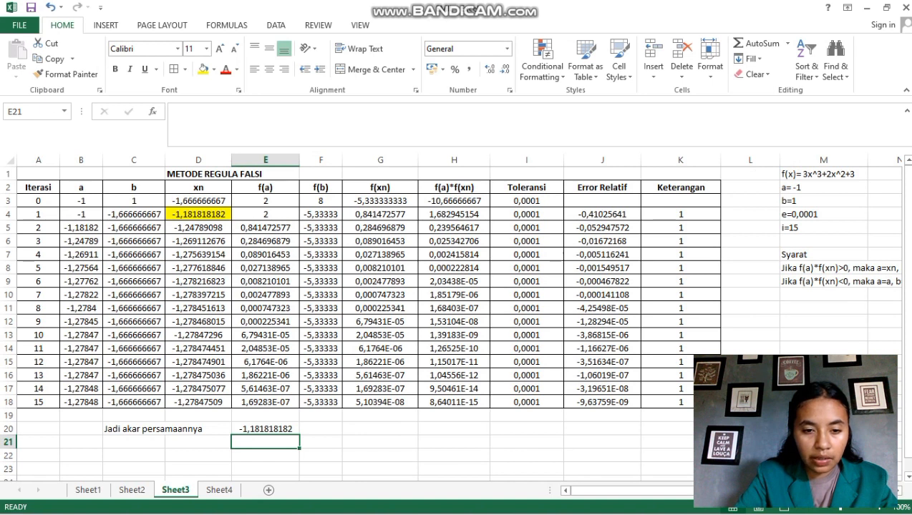
# - On Sheet4, number the iterations 0 to 15 in the Iterasi column, cells A3 to A18
pyautogui.hotkey('ctrl', 'pagedown')
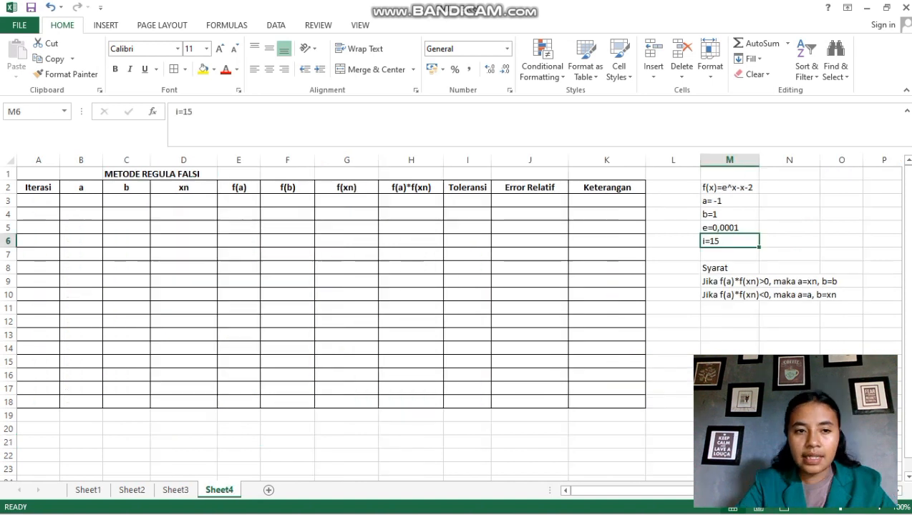
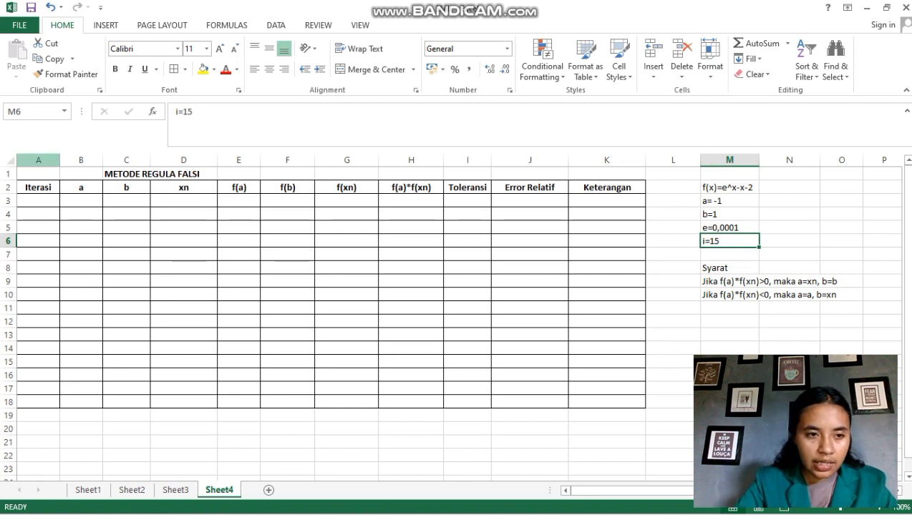
pyautogui.click(38, 201)
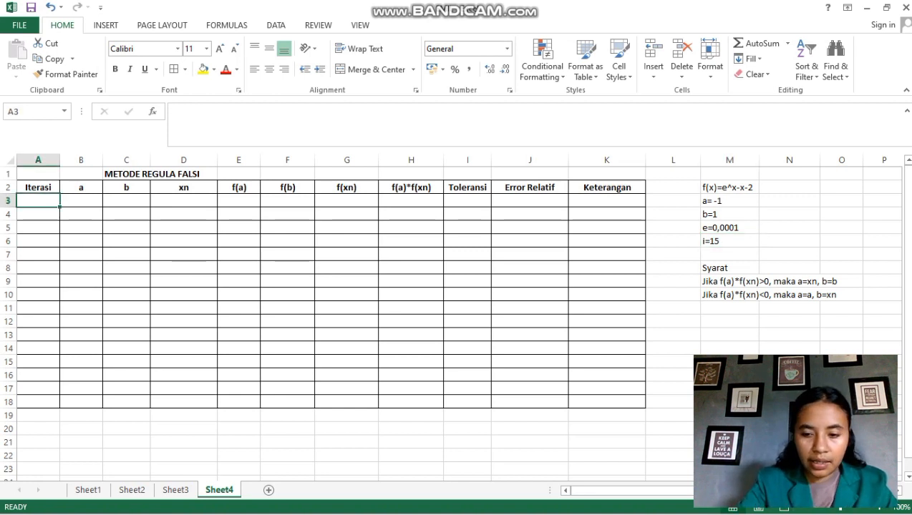
pyautogui.write('0')
pyautogui.press('Return')
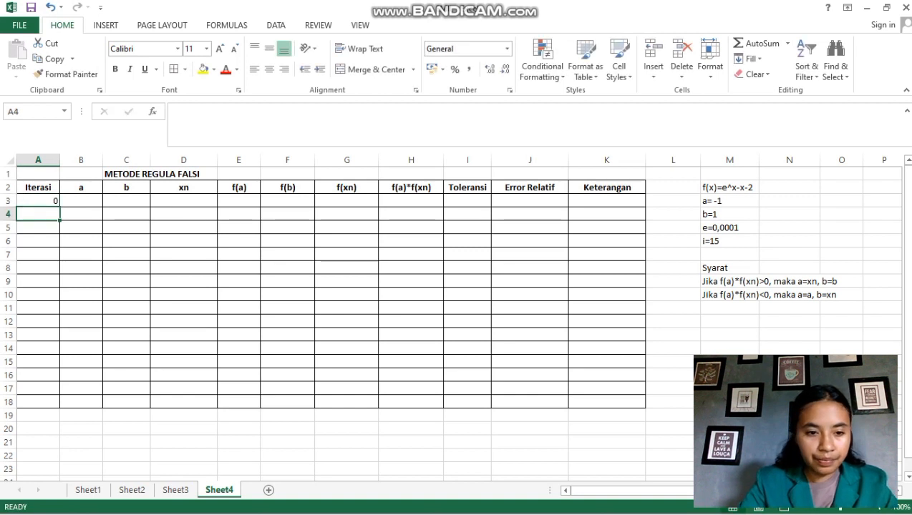
pyautogui.write('1')
pyautogui.press('Up')
pyautogui.hotkey('shift', 'Down')
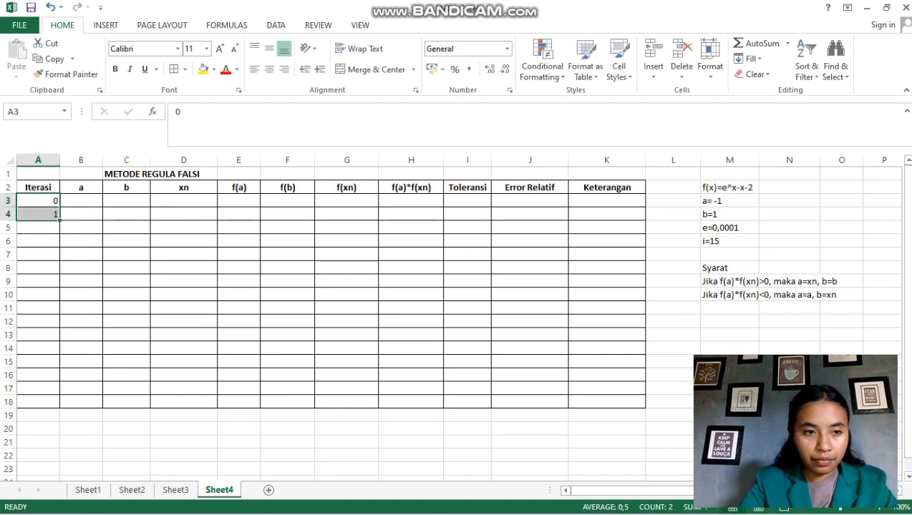
pyautogui.moveTo(60, 220); pyautogui.dragTo(60, 402)
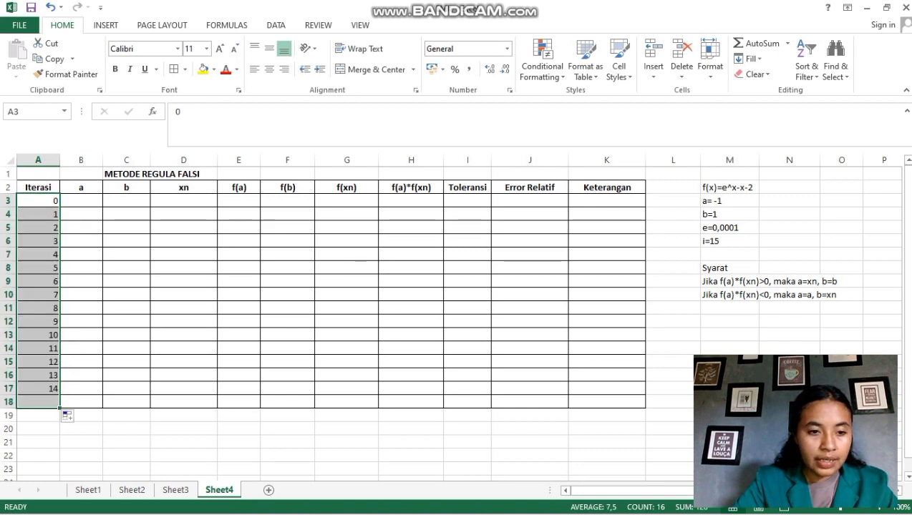
# - Enter the iteration 0 starting bounds, -1 for a in B3 and 1 for b in C3
pyautogui.click(81, 201)
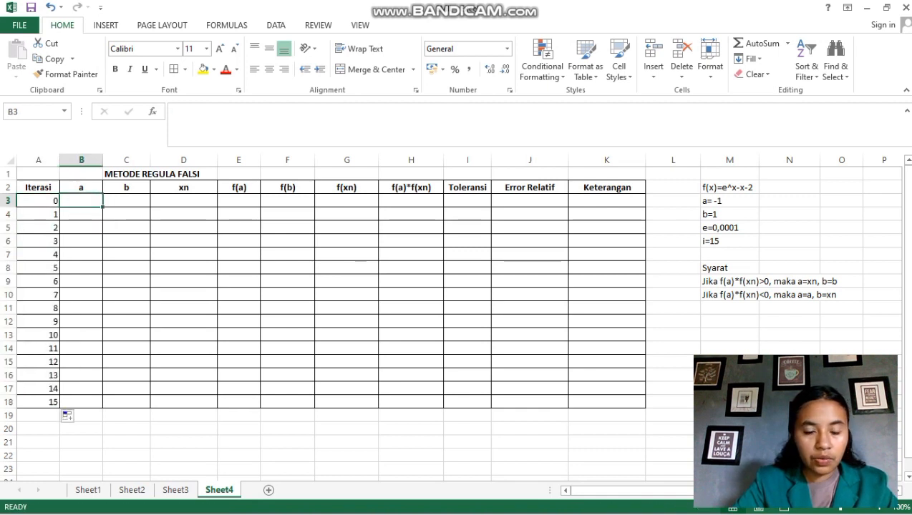
pyautogui.write('-1')
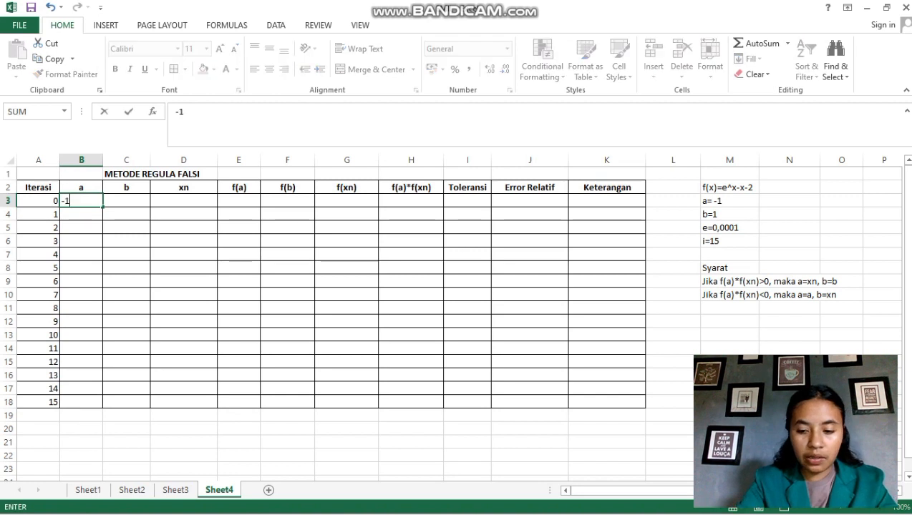
pyautogui.press('Tab')
pyautogui.write('1')
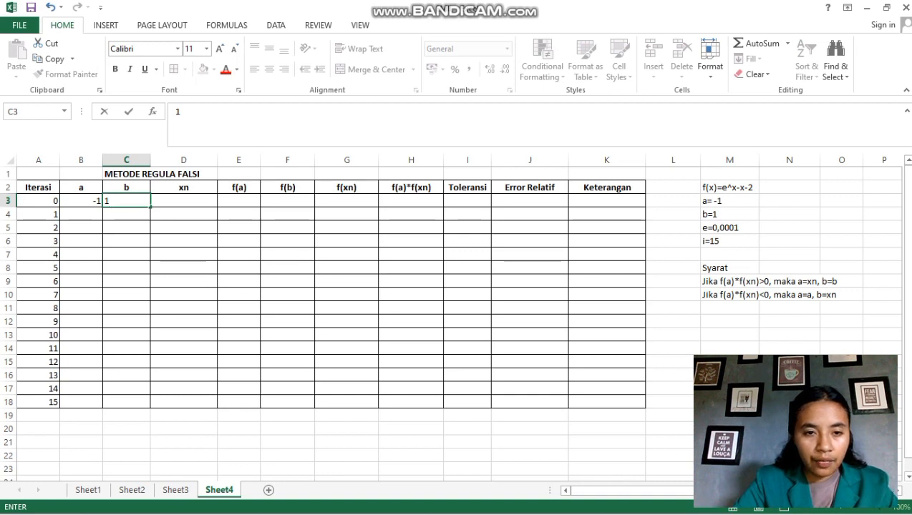
# - Calculate f(a) for iteration 0 in cell E3 with the formula =EXP(B3)-B3-2
pyautogui.click(238, 200)
pyautogui.write('=')
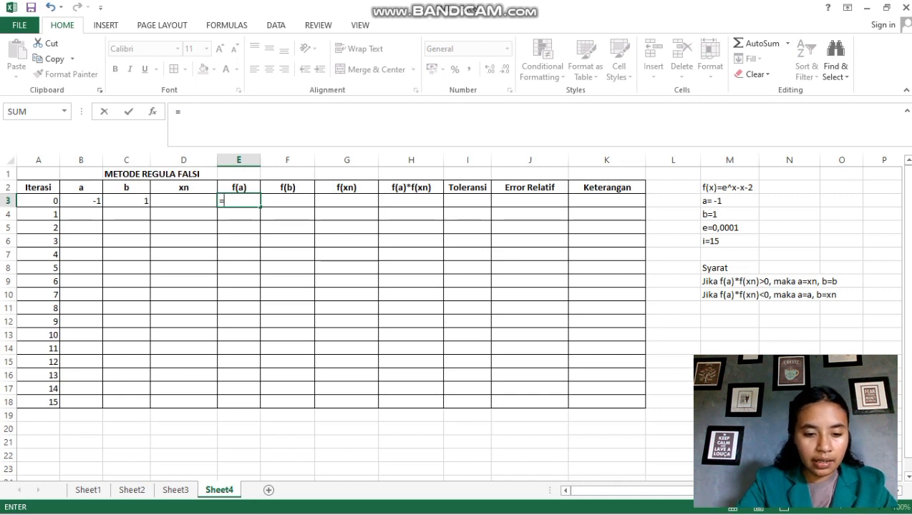
pyautogui.write('exp')
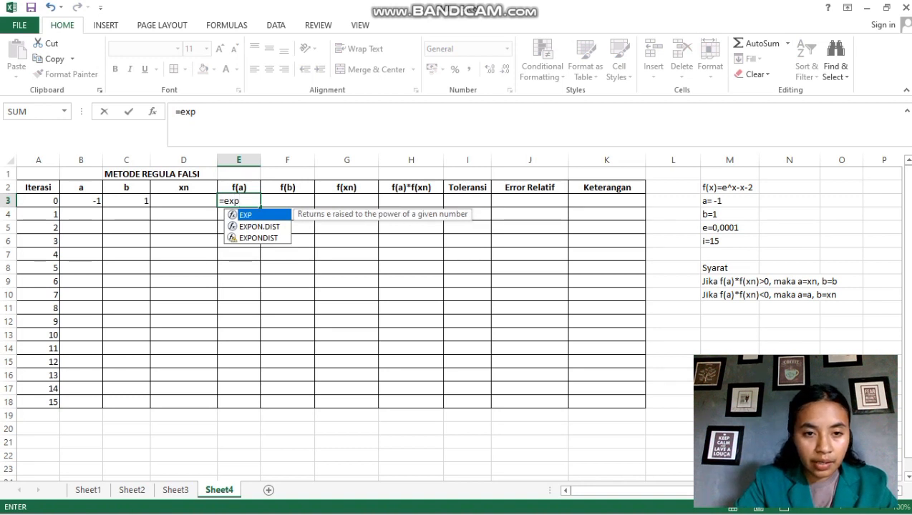
pyautogui.press('Tab')
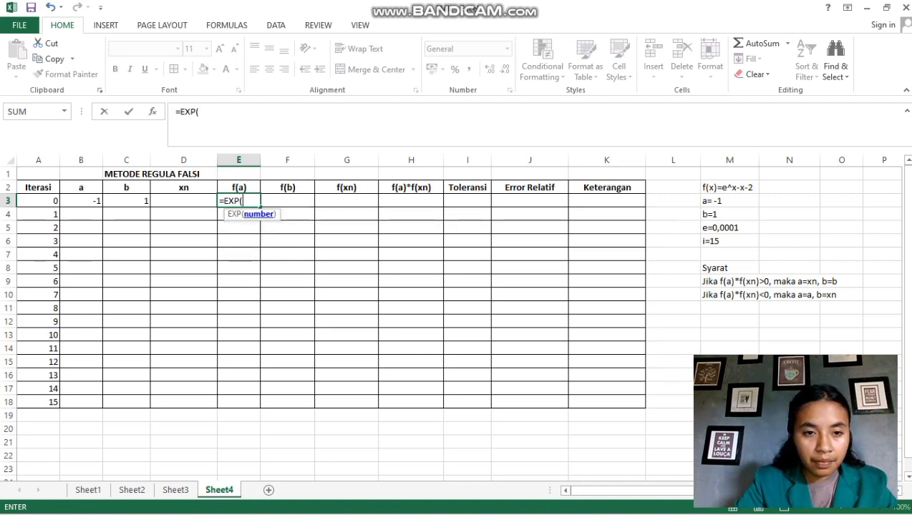
pyautogui.click(81, 201)
pyautogui.write(')')
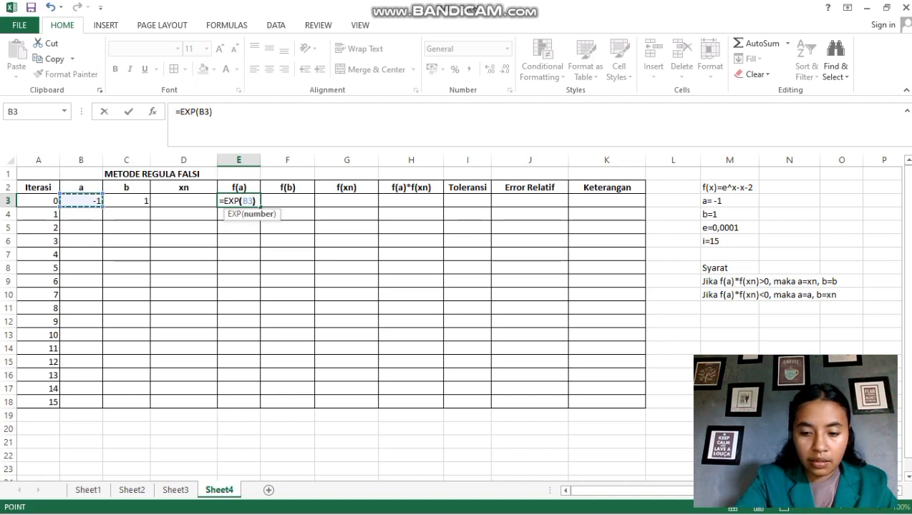
pyautogui.write('-')
pyautogui.click(81, 201)
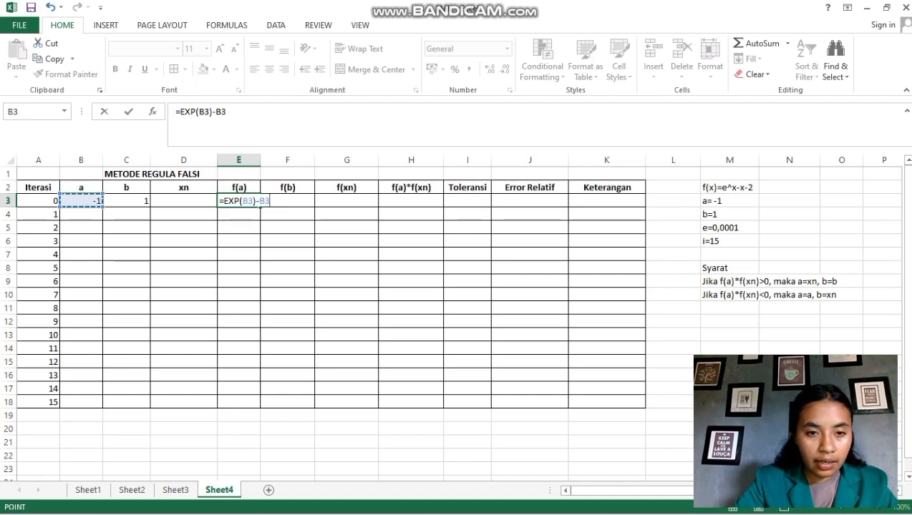
pyautogui.write('-2')
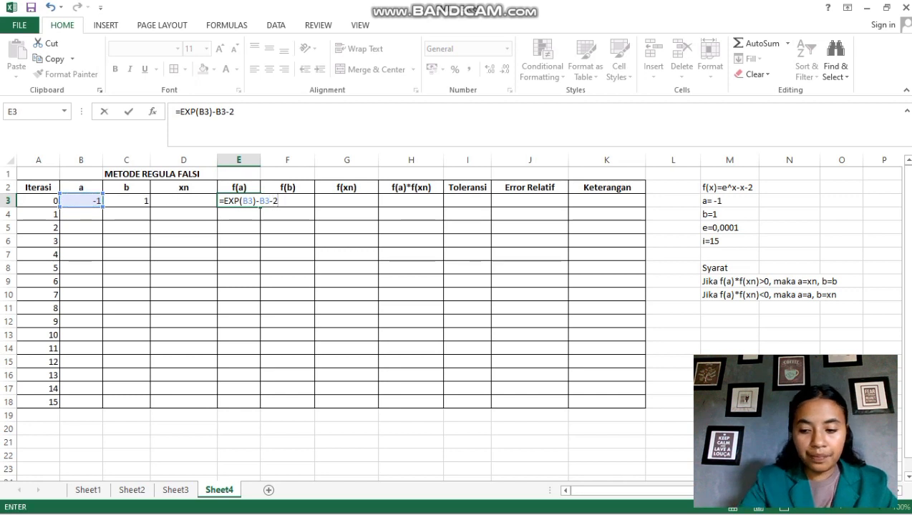
pyautogui.press('Return')
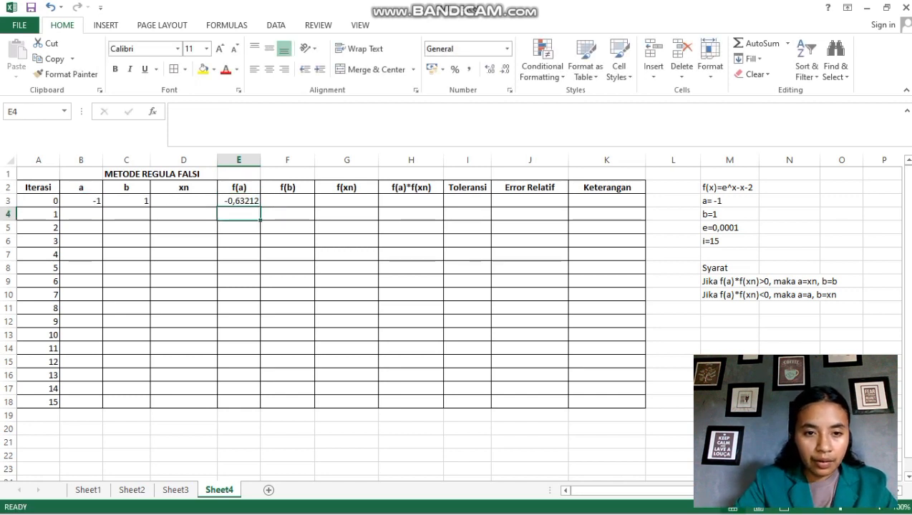
# - Calculate f(b) for iteration 0 in cell F3 with the formula =EXP(C3)-C3-2
pyautogui.click(288, 201)
pyautogui.write('=')
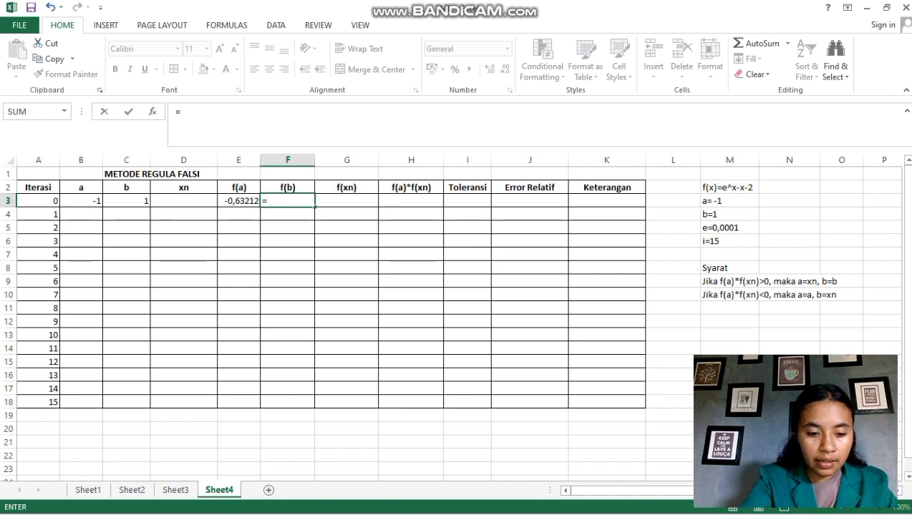
pyautogui.write('e')
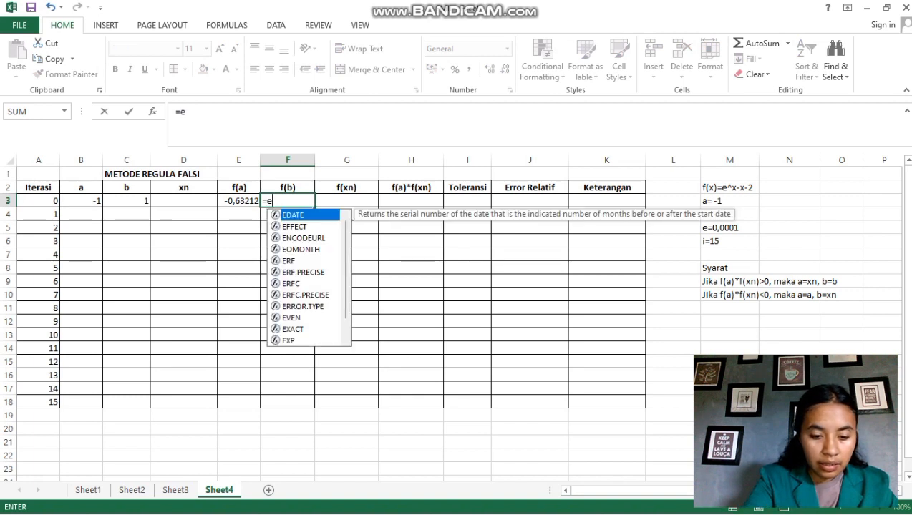
pyautogui.write('xp')
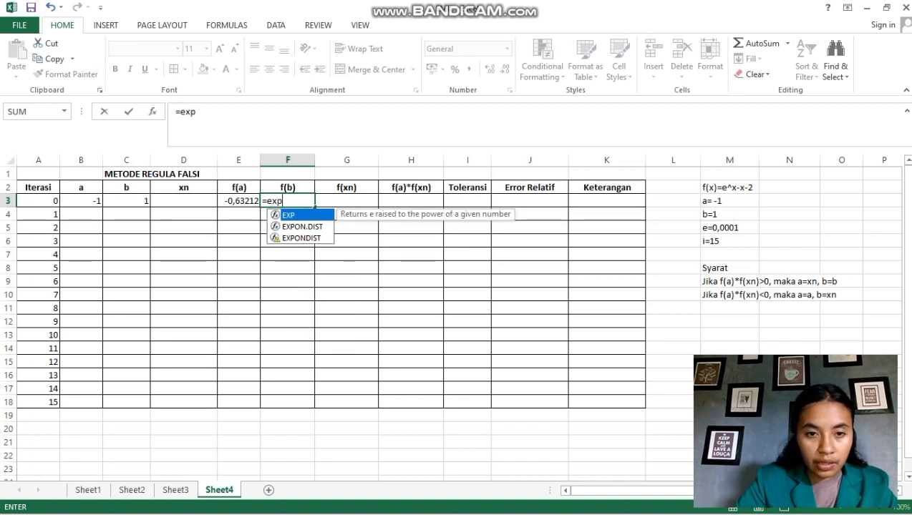
pyautogui.press('Tab')
pyautogui.click(126, 201)
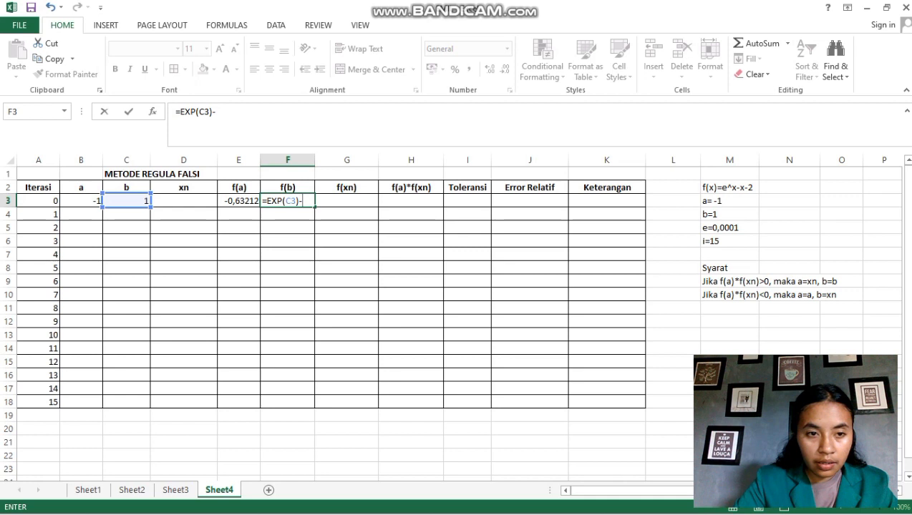
pyautogui.click(127, 201)
pyautogui.write('-0,')
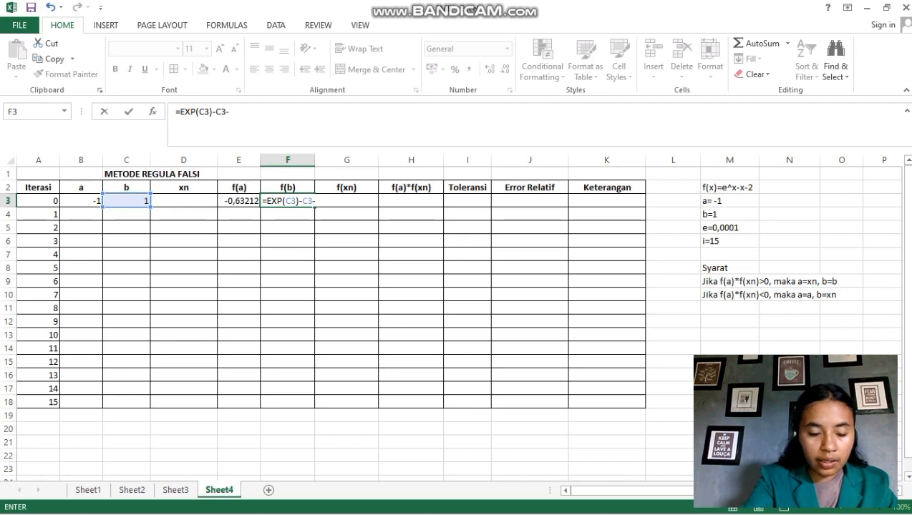
pyautogui.write('2')
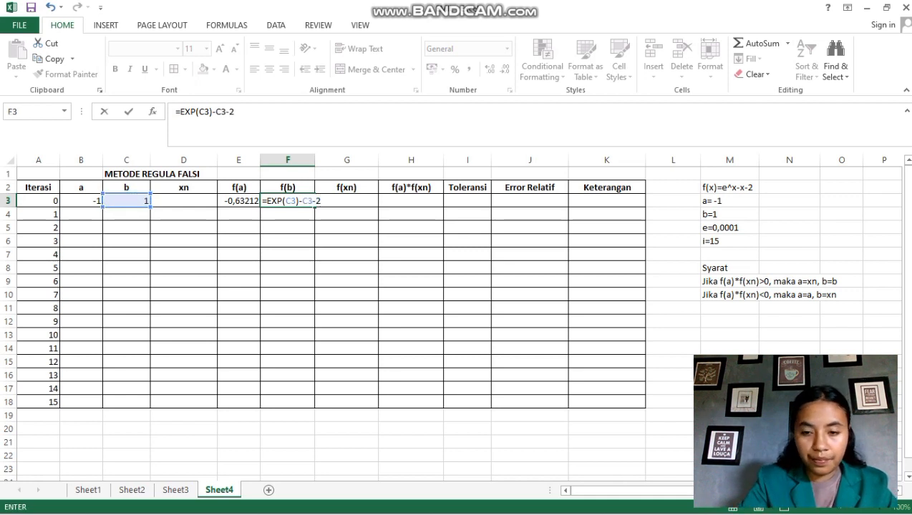
pyautogui.press('Return')
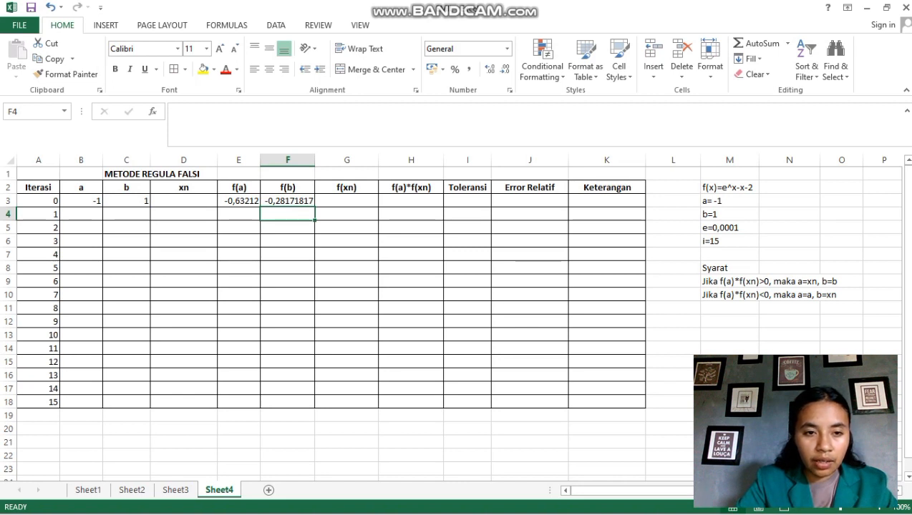
# - Calculate xn for iteration 0 in cell D3 with the formula =C3-F3*(C3-B3)/(F3-E3)
pyautogui.click(184, 201)
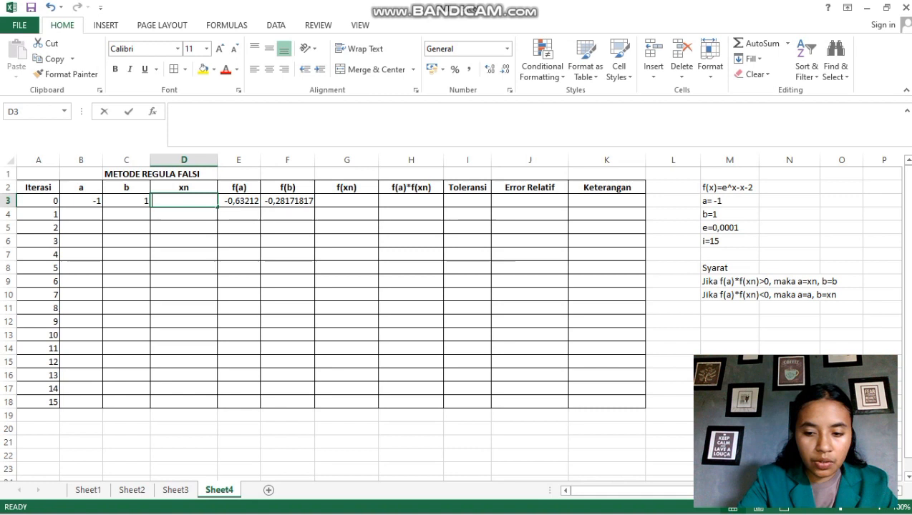
pyautogui.write('=')
pyautogui.press('Left')
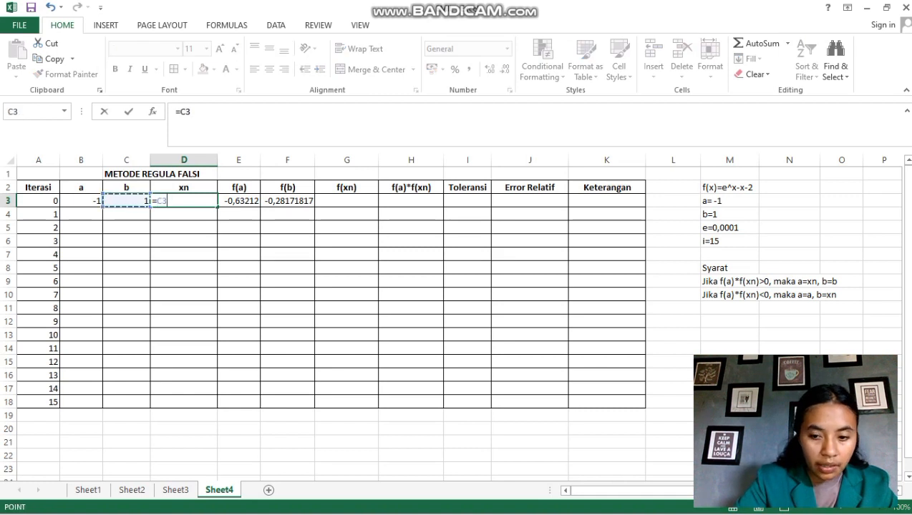
pyautogui.write('-')
pyautogui.press('Right')
pyautogui.press('Right')
pyautogui.write('*')
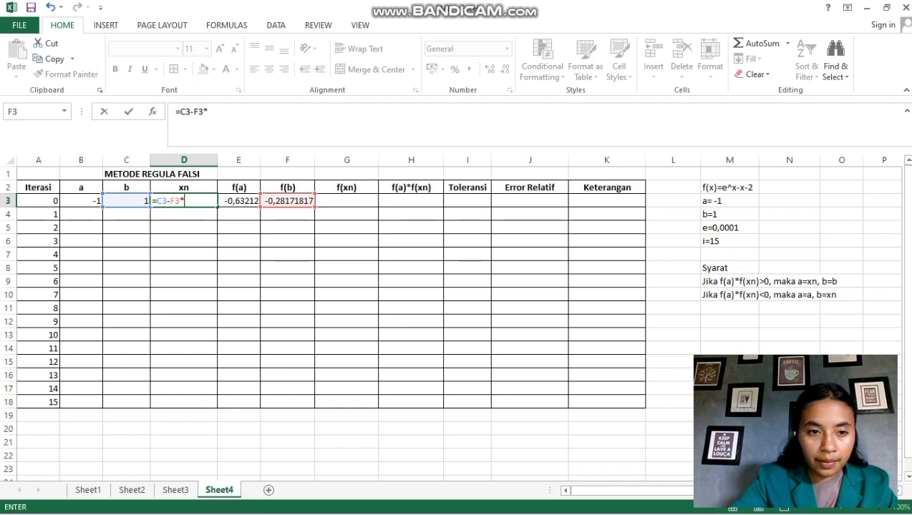
pyautogui.write('(')
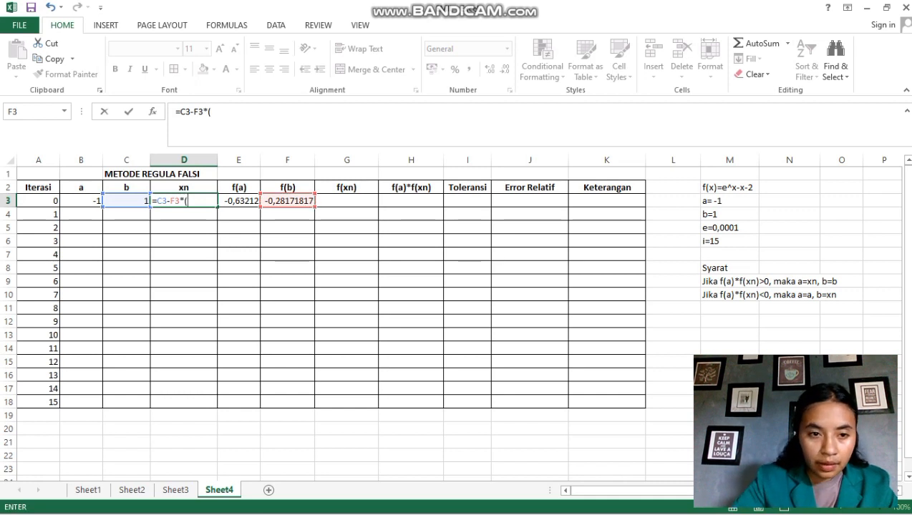
pyautogui.press('Left')
pyautogui.write('-')
pyautogui.press('Left')
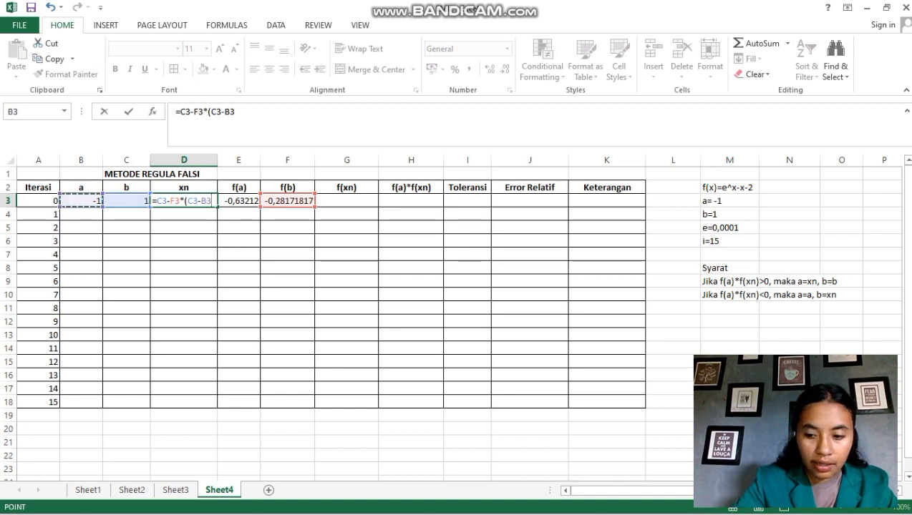
pyautogui.write(')/(')
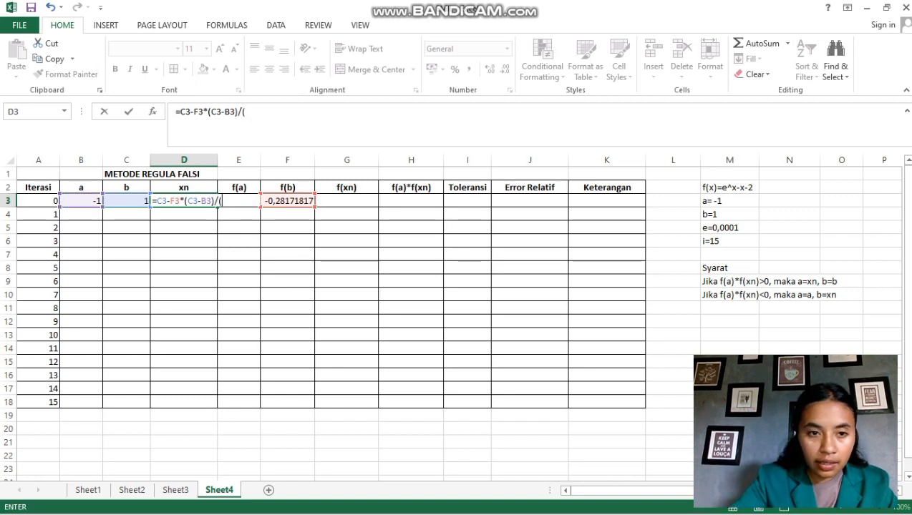
pyautogui.press('Right')
pyautogui.press('Right')
pyautogui.write('-')
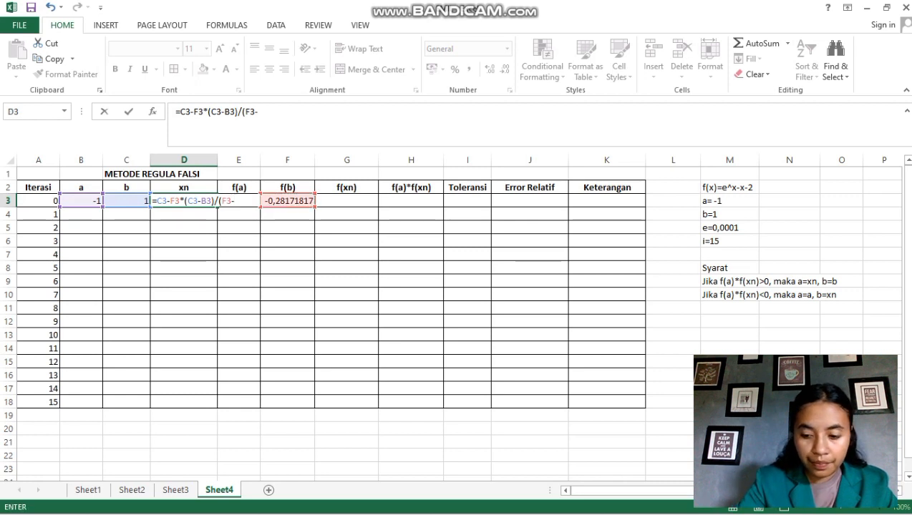
pyautogui.press('Left')
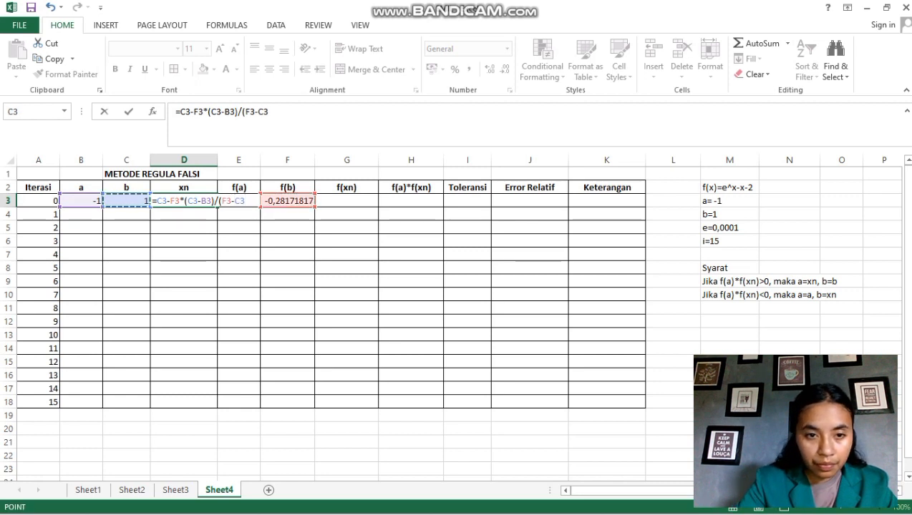
pyautogui.press('BackSpace')
pyautogui.press('BackSpace')
pyautogui.press('Right')
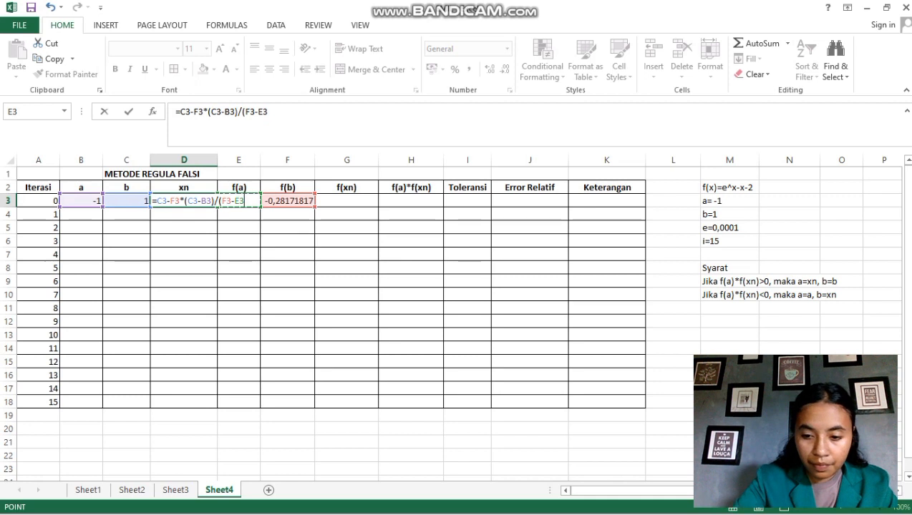
pyautogui.press('Return')
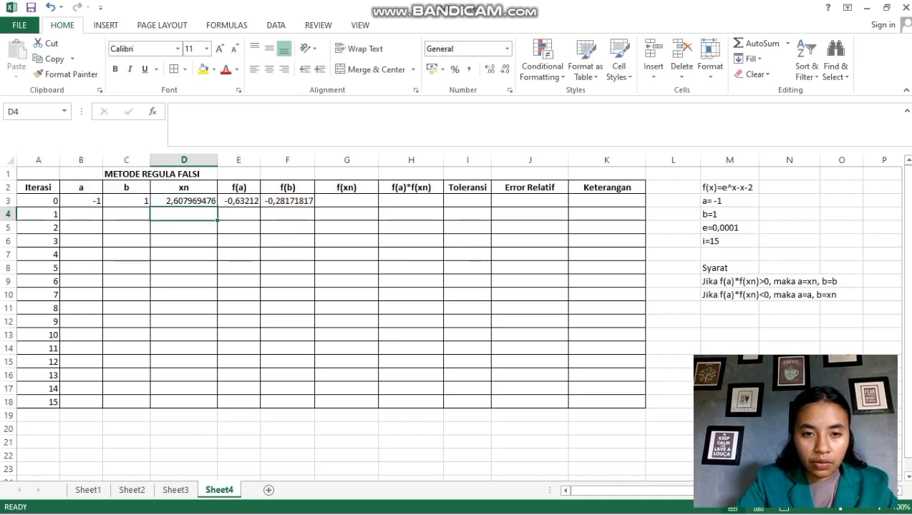
# - Calculate f(xn) for iteration 0 in cell G3 with the formula =EXP(D3)-D3-2
pyautogui.click(347, 201)
pyautogui.write('=')
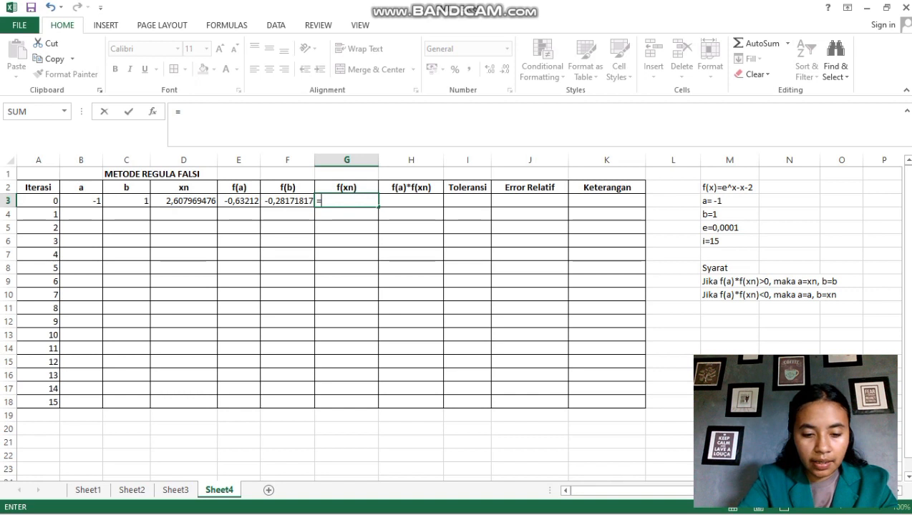
pyautogui.write('exp')
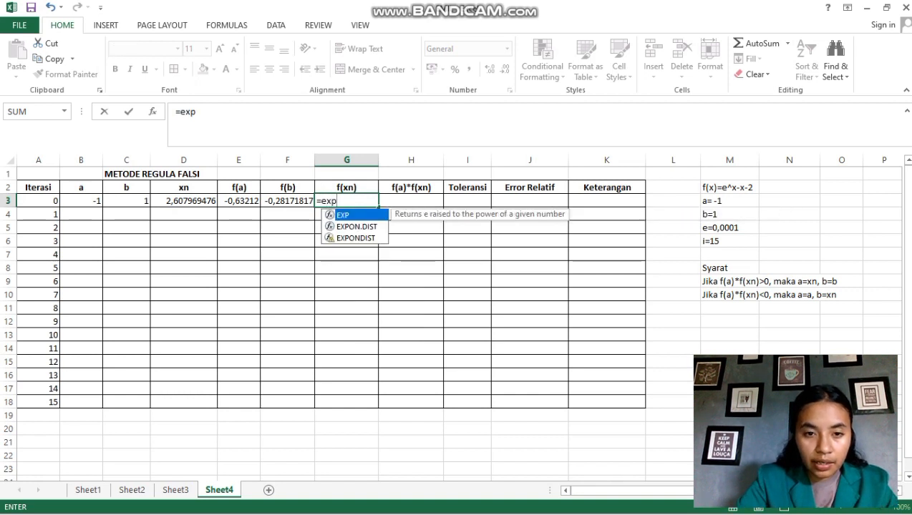
pyautogui.press('Tab')
pyautogui.click(183, 200)
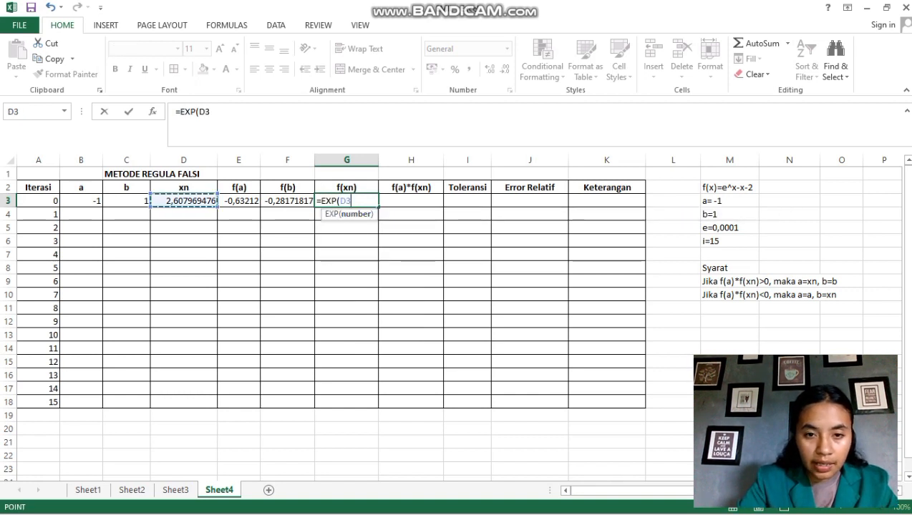
pyautogui.write(')-')
pyautogui.click(184, 201)
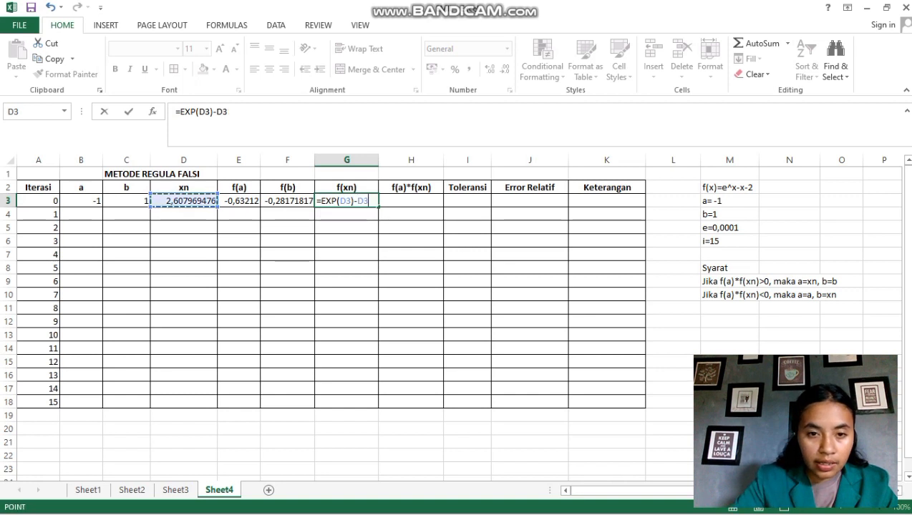
pyautogui.write('-2')
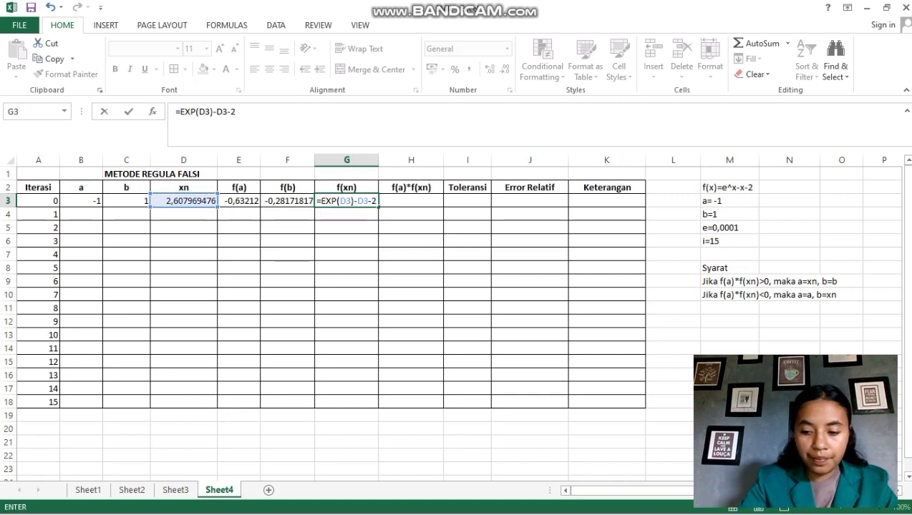
pyautogui.press('Return')
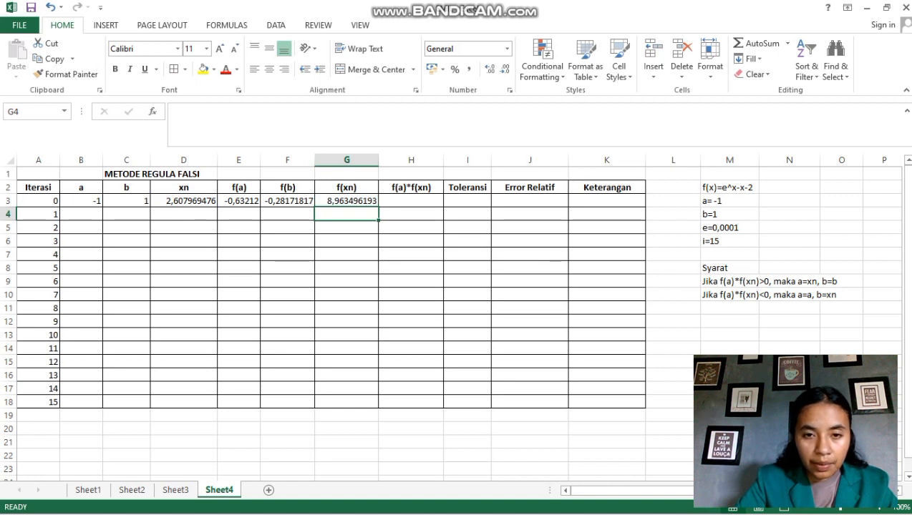
# - Calculate f(a)*f(xn) for iteration 0 in H3 with =E3*G3, and enter the tolerance 0,0001 in I3
pyautogui.click(411, 201)
pyautogui.write('=')
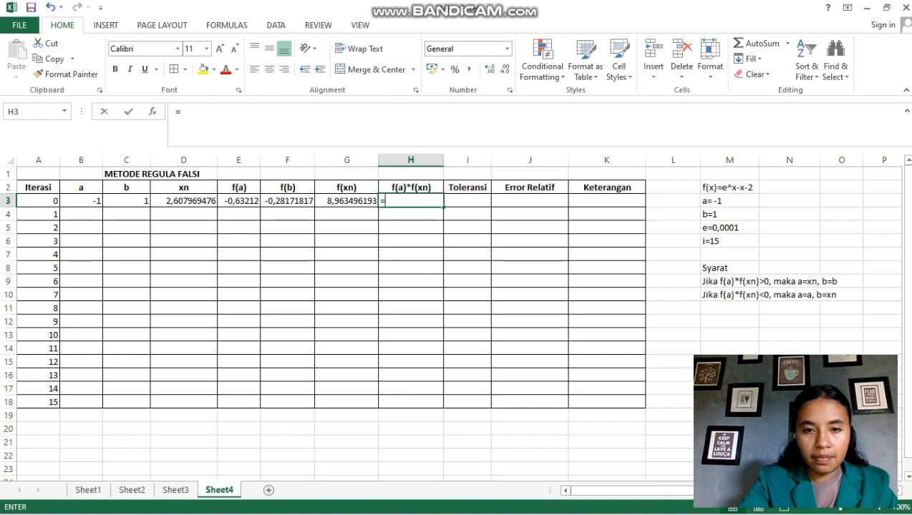
pyautogui.click(239, 201)
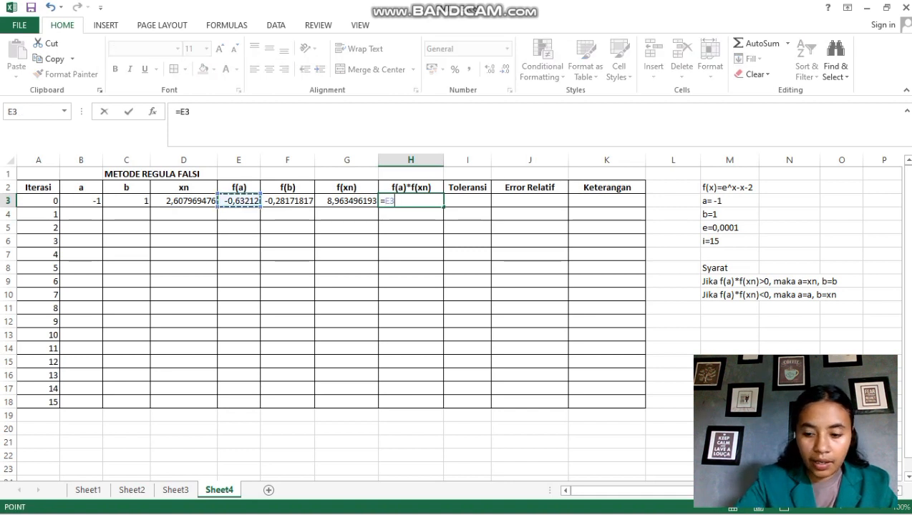
pyautogui.write('*')
pyautogui.click(347, 201)
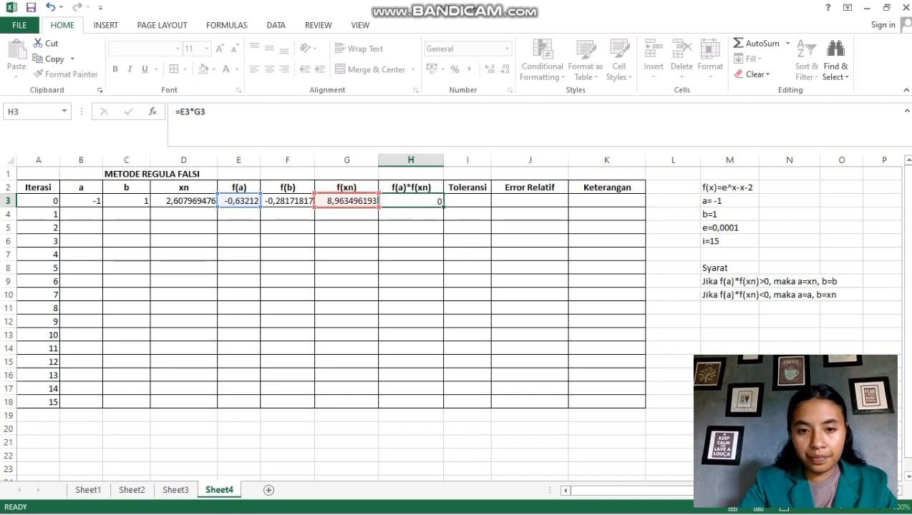
pyautogui.press('Return')
pyautogui.click(467, 201)
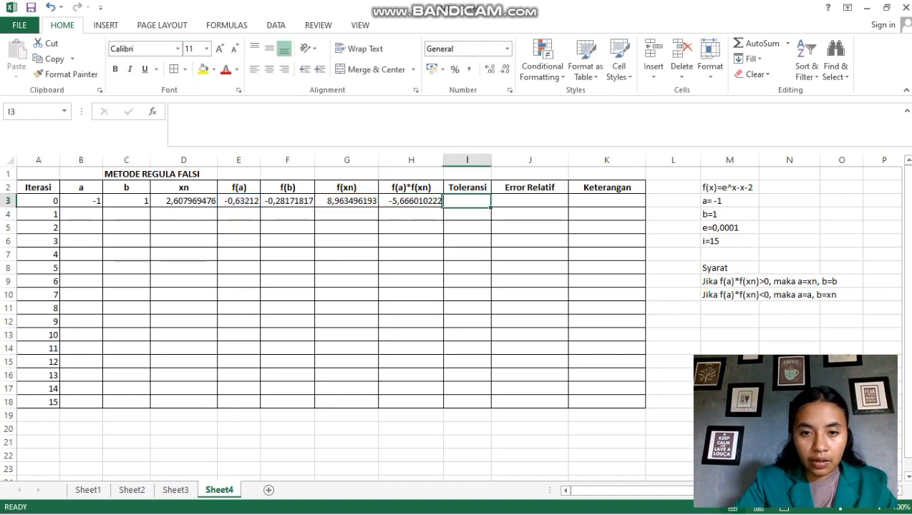
pyautogui.write('0,0001')
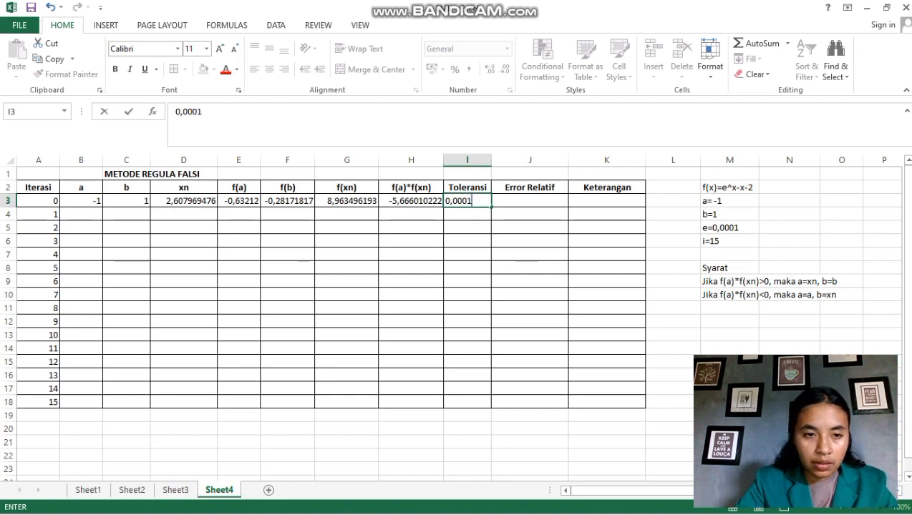
# - Determine the lower bound a for iteration 1 in cell B4 with the formula =IF(H3<0;B3;D3)
pyautogui.click(81, 214)
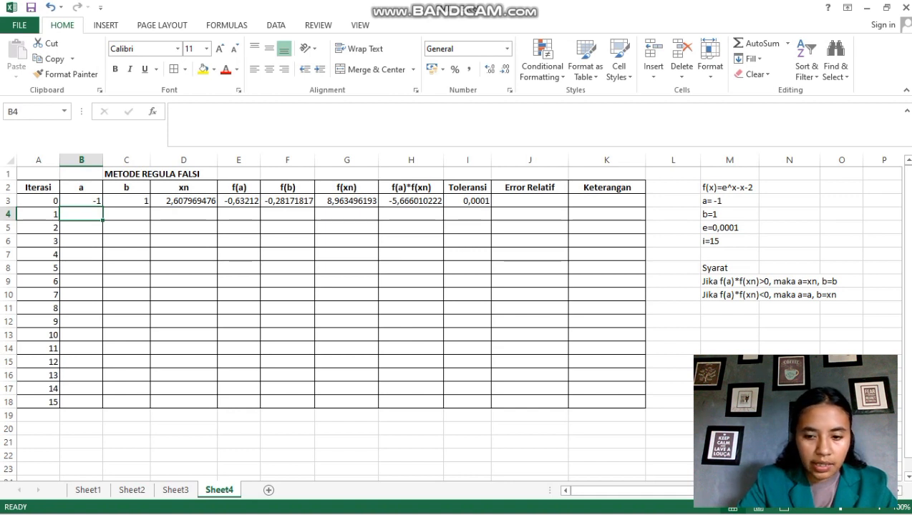
pyautogui.write('=if')
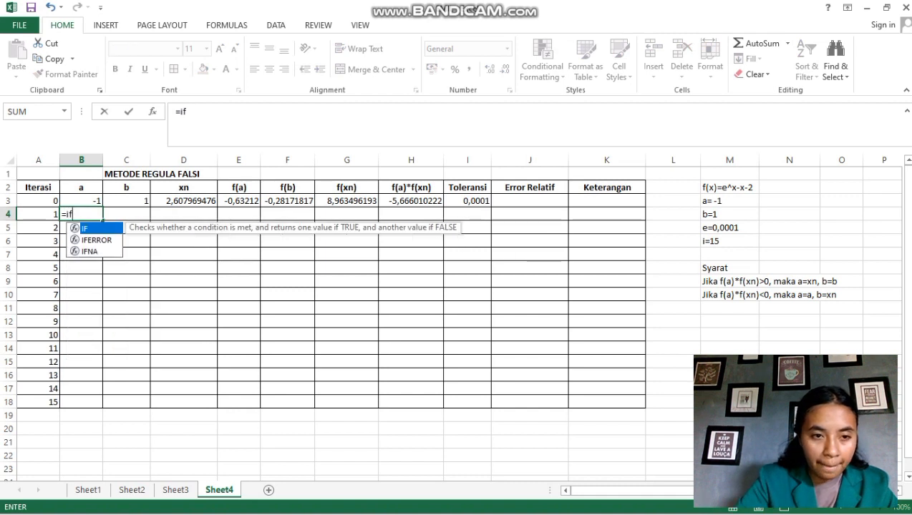
pyautogui.press('Tab')
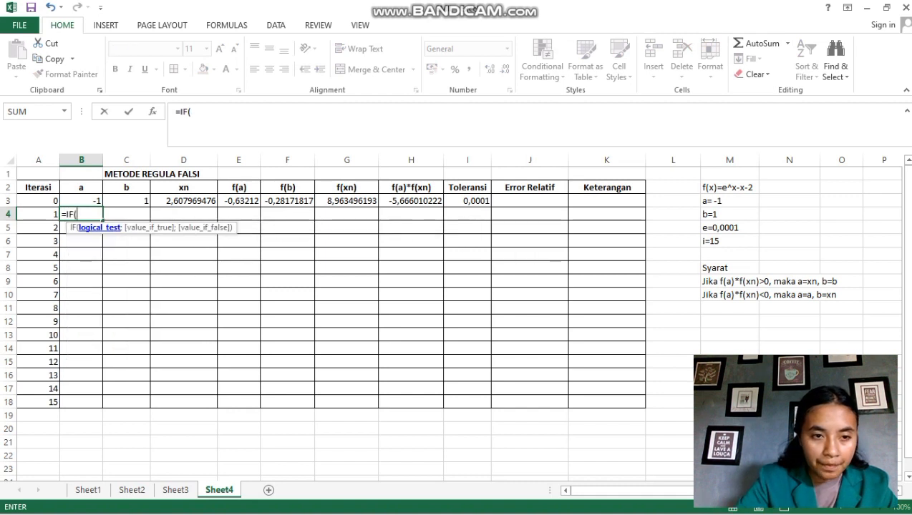
pyautogui.click(411, 200)
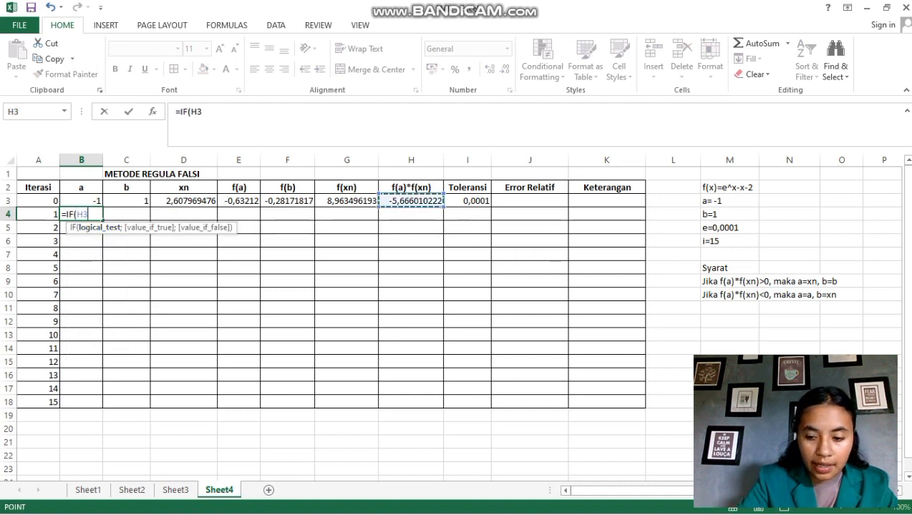
pyautogui.write('<0;')
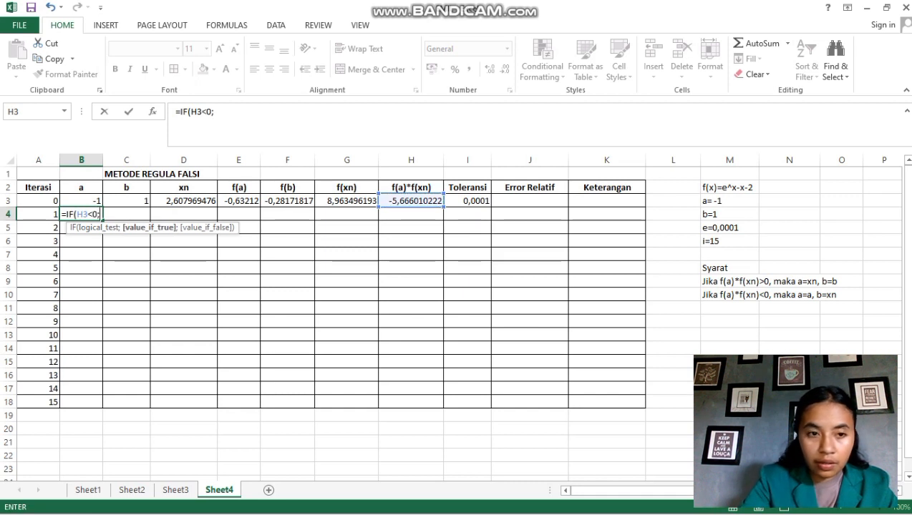
pyautogui.click(81, 200)
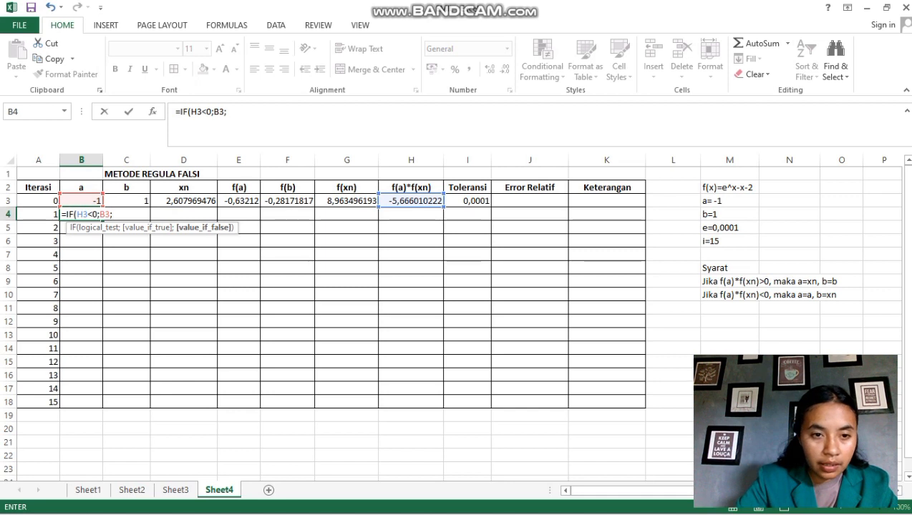
pyautogui.click(183, 200)
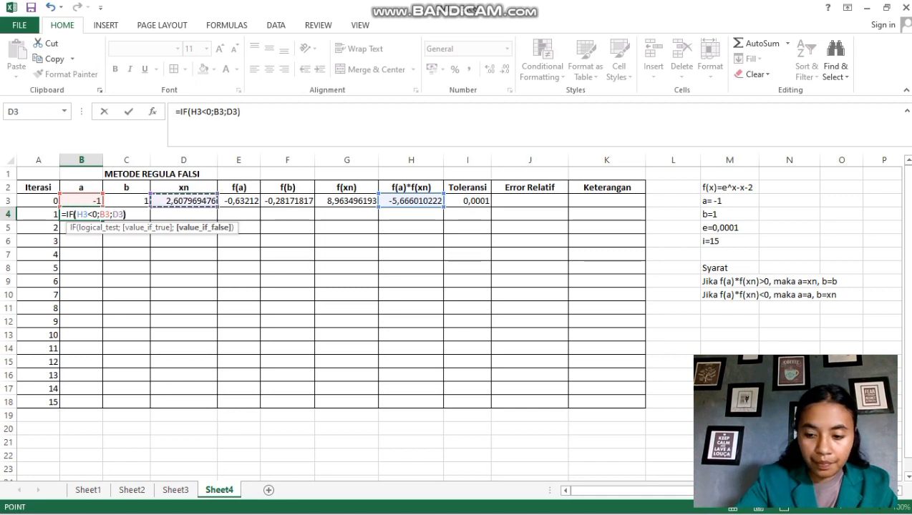
pyautogui.press('Return')
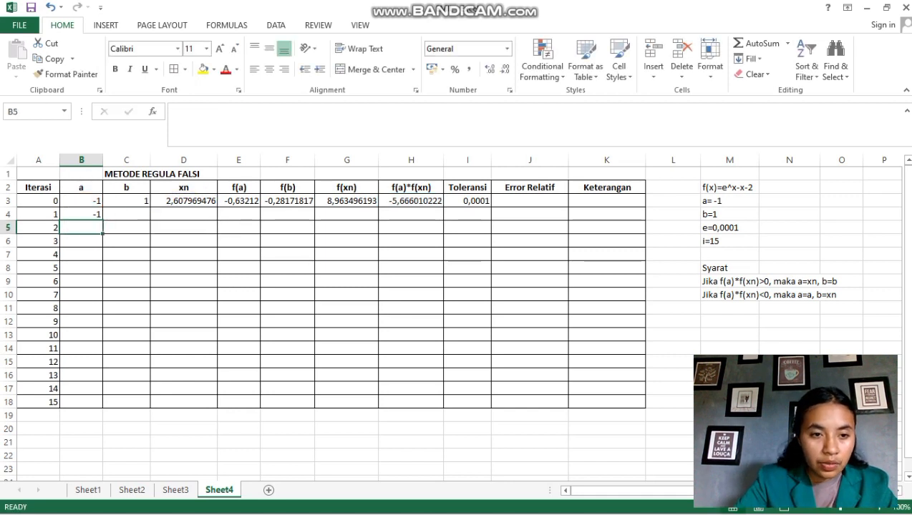
# - Determine the upper bound b for iteration 1 in cell C4 with the formula =IF(H3<0;D3;C3)
pyautogui.click(126, 214)
pyautogui.write('=if')
pyautogui.press('Tab')
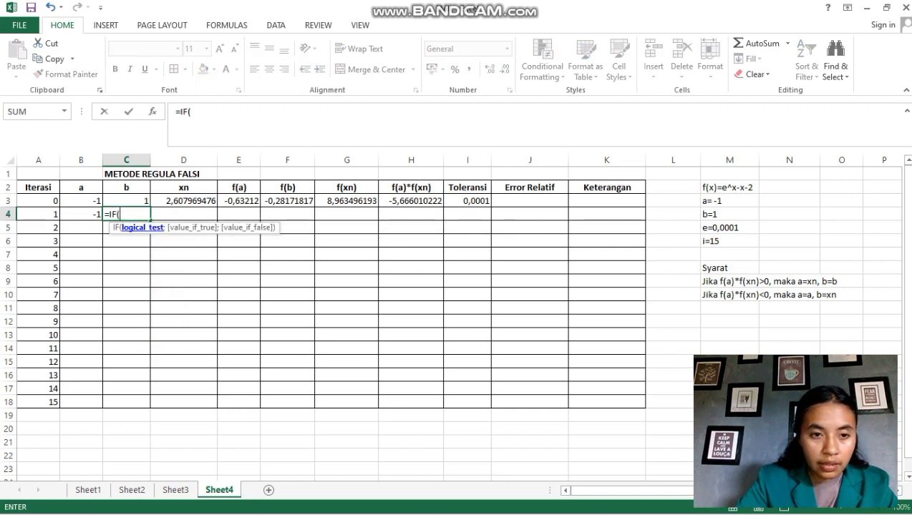
pyautogui.click(410, 200)
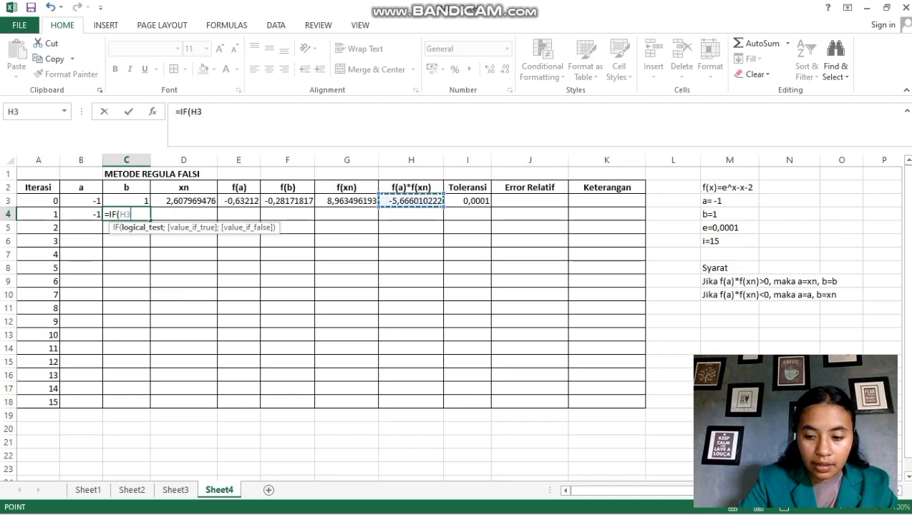
pyautogui.write('<0')
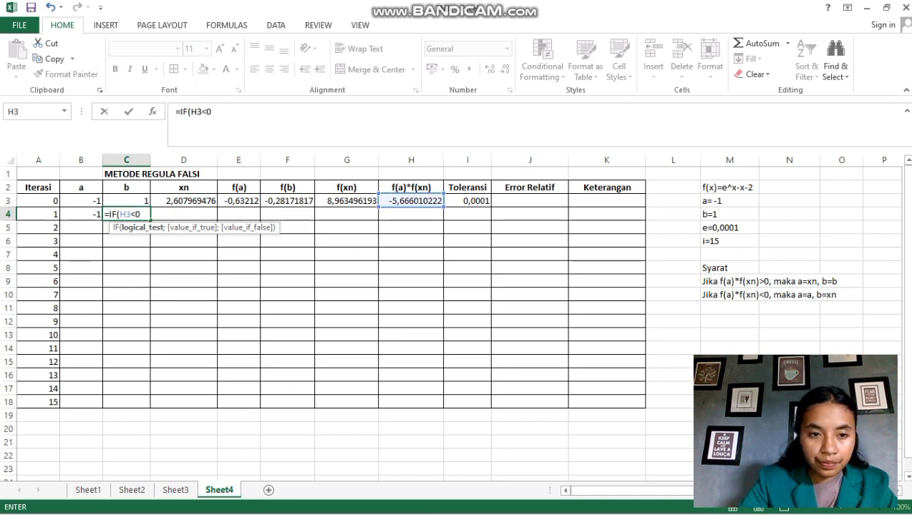
pyautogui.write(';')
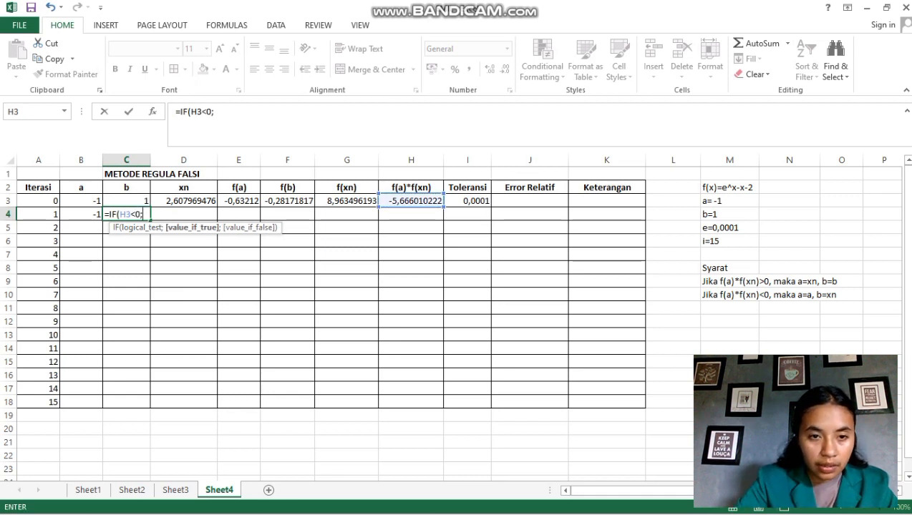
pyautogui.click(157, 202)
pyautogui.write(';')
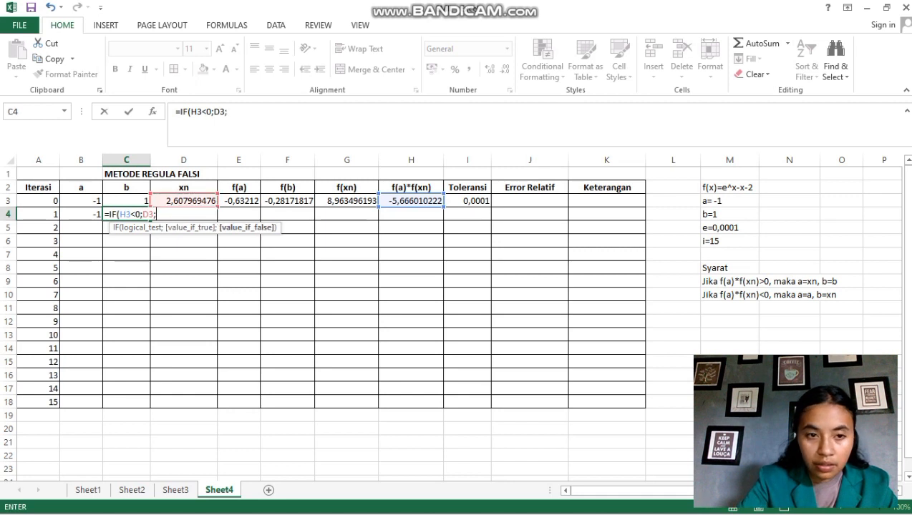
pyautogui.click(143, 201)
pyautogui.write(')')
pyautogui.press('Return')
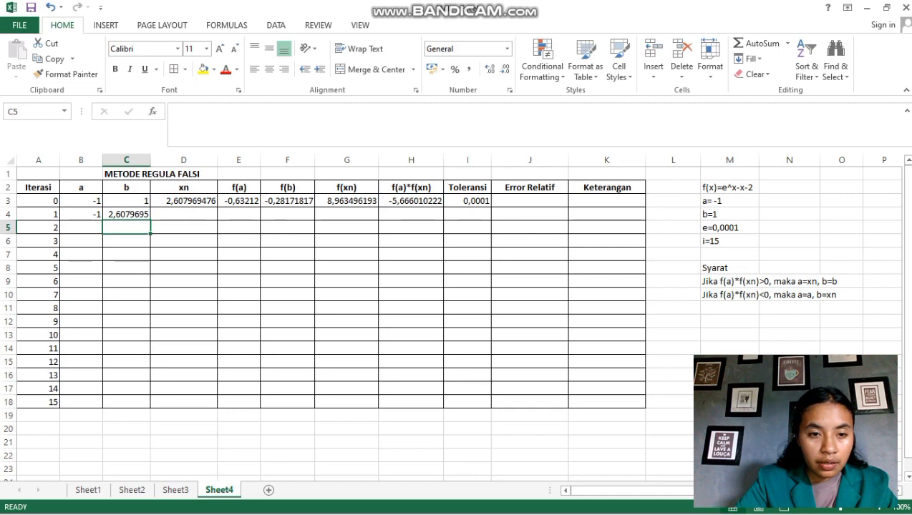
# - Calculate f(a) for iteration 1 in cell E4 with the formula =EXP(B4)-B4-2
pyautogui.click(239, 214)
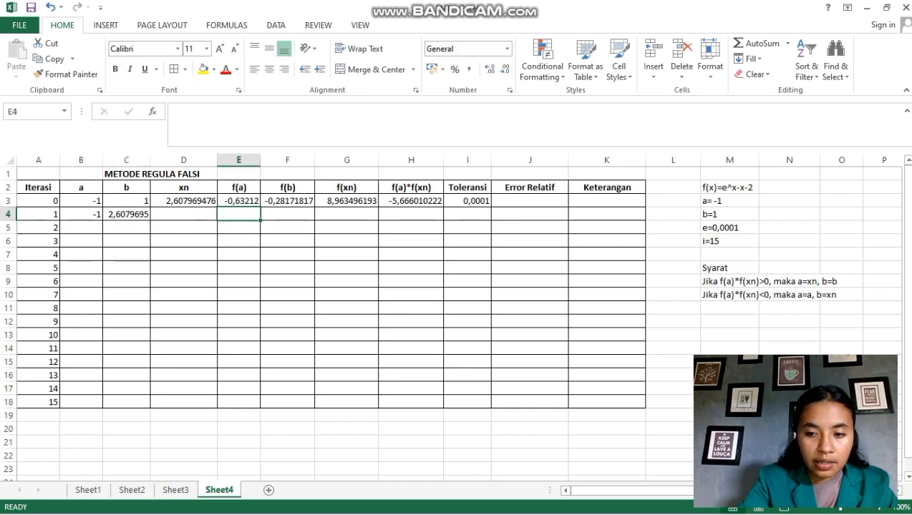
pyautogui.write('=')
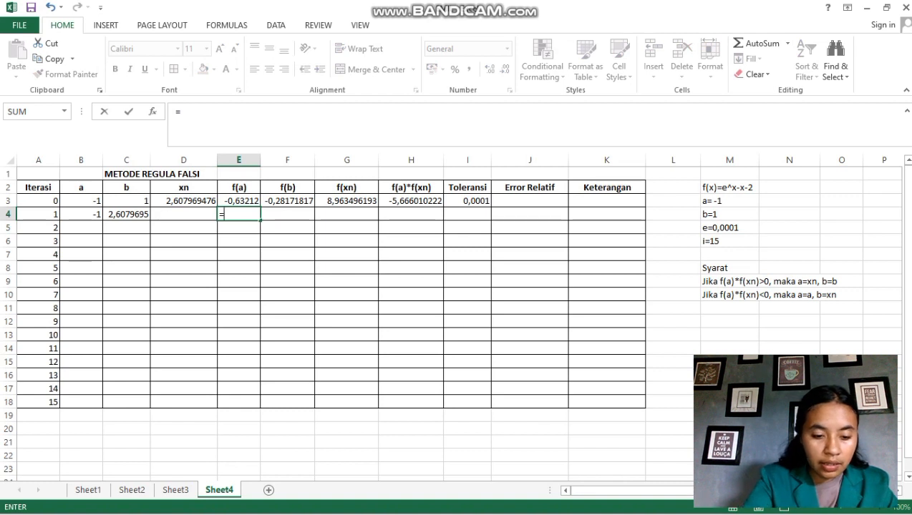
pyautogui.write('exp')
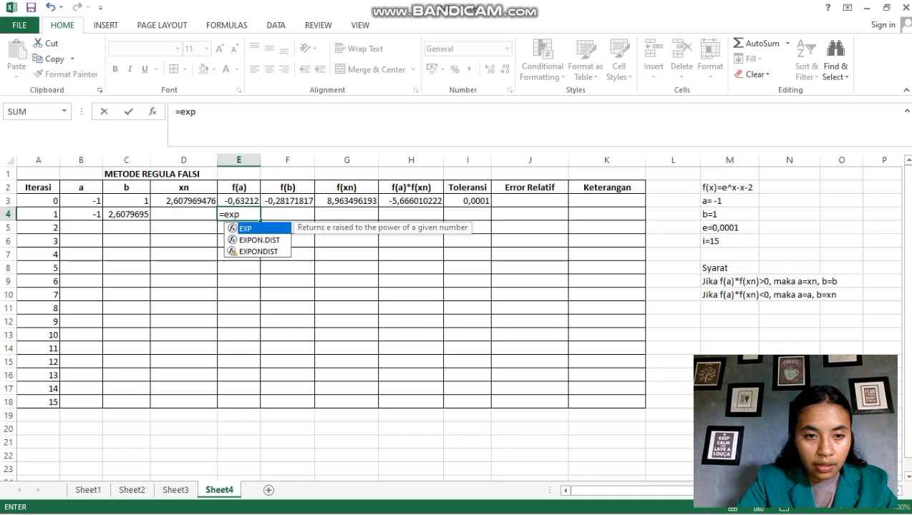
pyautogui.press('Tab')
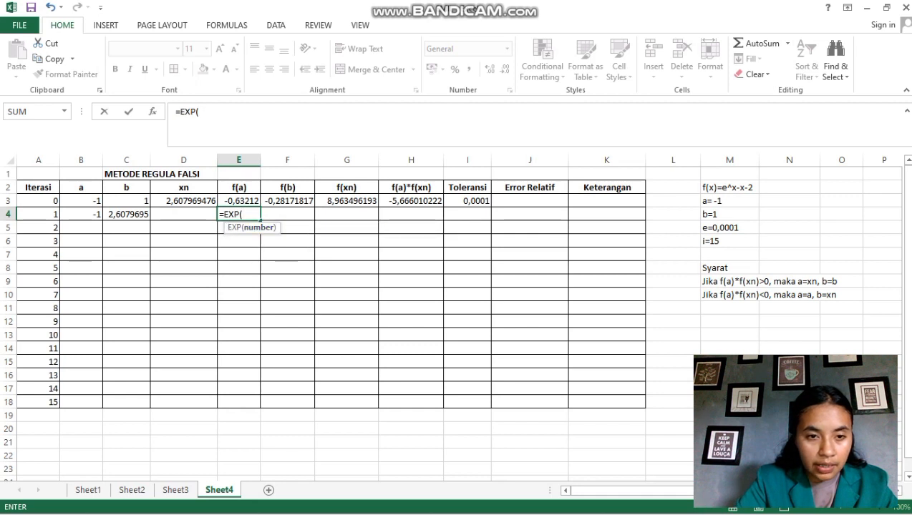
pyautogui.click(81, 215)
pyautogui.write(')-')
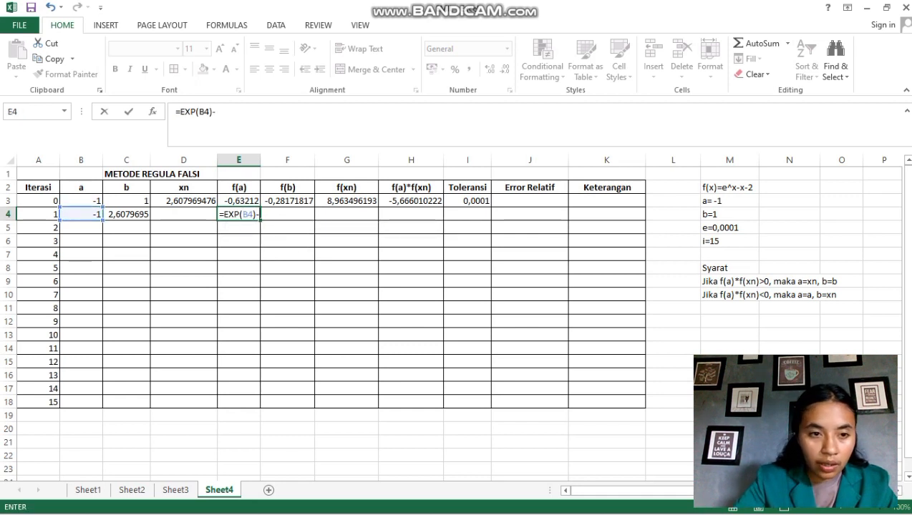
pyautogui.click(81, 214)
pyautogui.write('-0,63')
pyautogui.write('2')
pyautogui.press('Return')
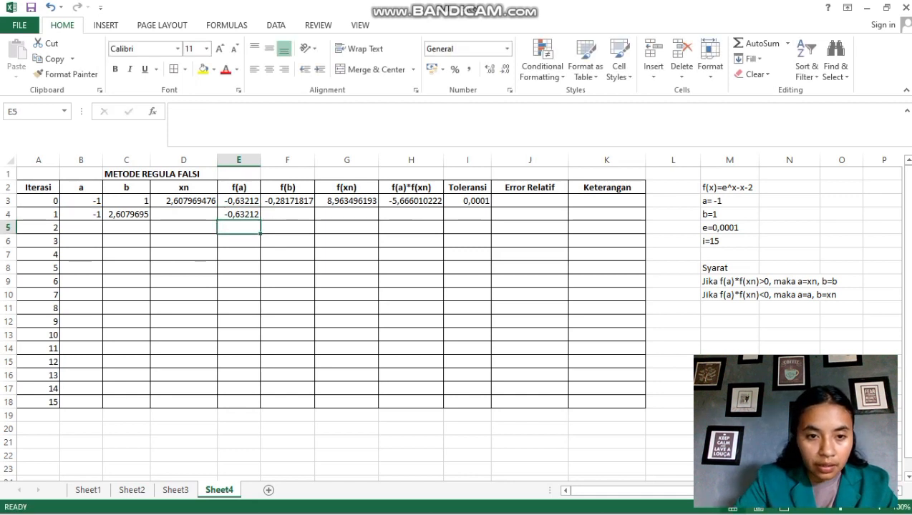
# - Calculate f(b) for iteration 1 in cell F4 with the formula =EXP(C4)-C4-2
pyautogui.click(287, 214)
pyautogui.write('=exp')
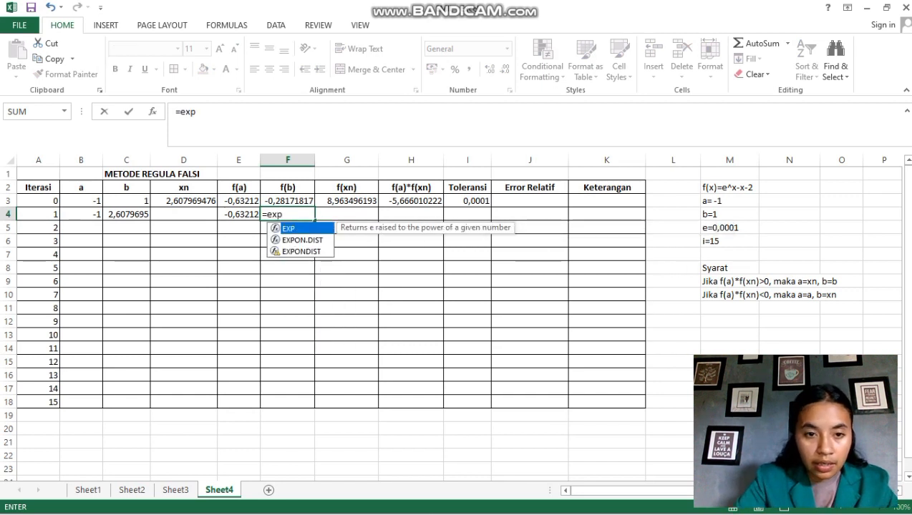
pyautogui.press('Tab')
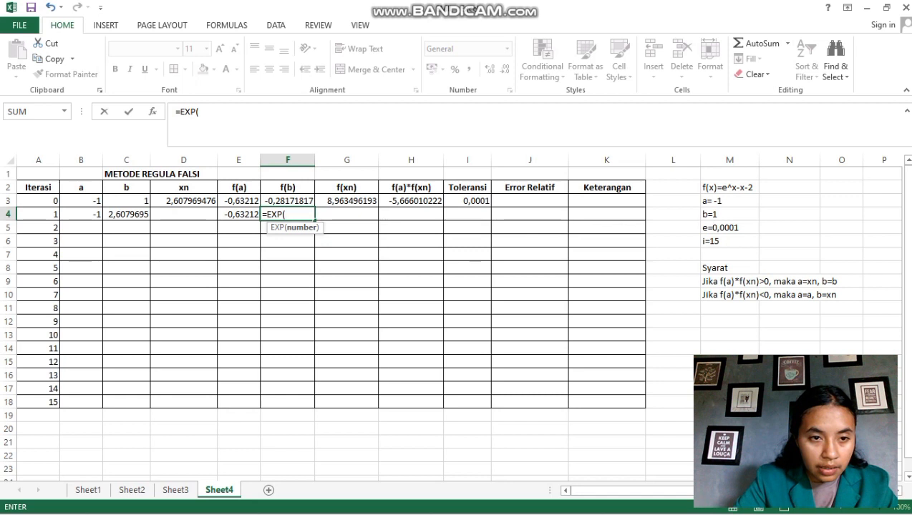
pyautogui.press('Left')
pyautogui.press('Left')
pyautogui.press('Left')
pyautogui.write(')-')
pyautogui.press('Left')
pyautogui.press('Left')
pyautogui.press('Left')
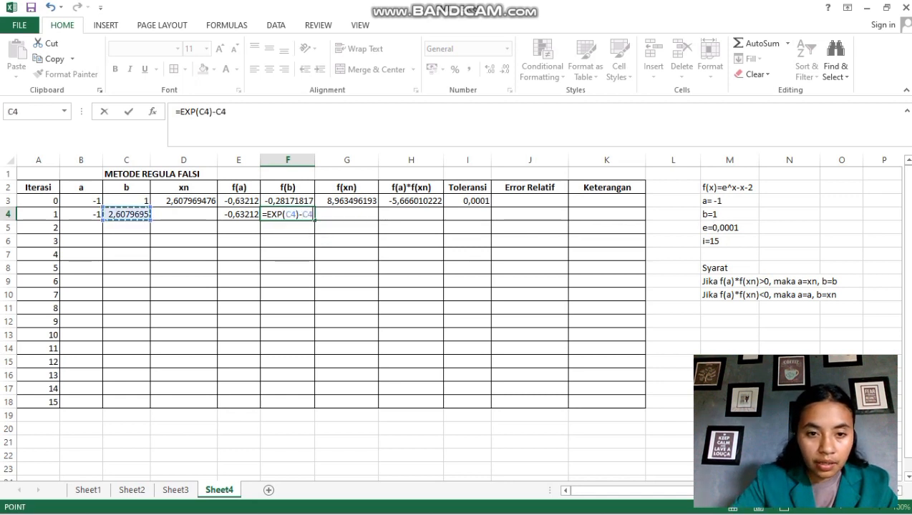
pyautogui.write('-2')
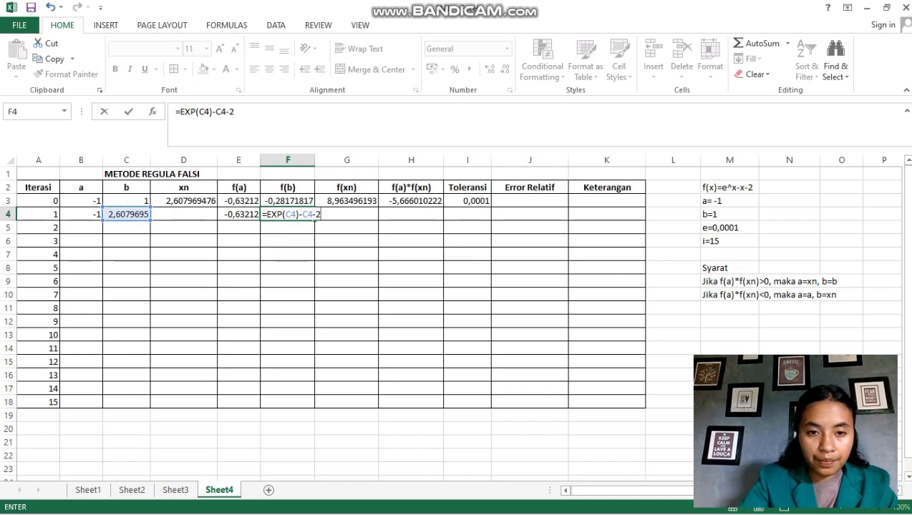
pyautogui.press('Return')
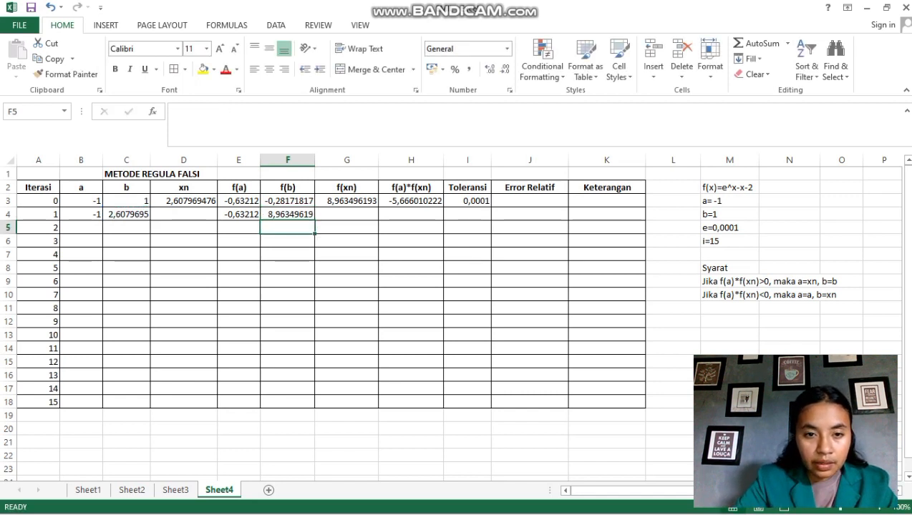
# - Calculate xn for iteration 1 in cell D4 with the formula =C4-F4*(C4-B4)/(F4-E4)
pyautogui.click(183, 214)
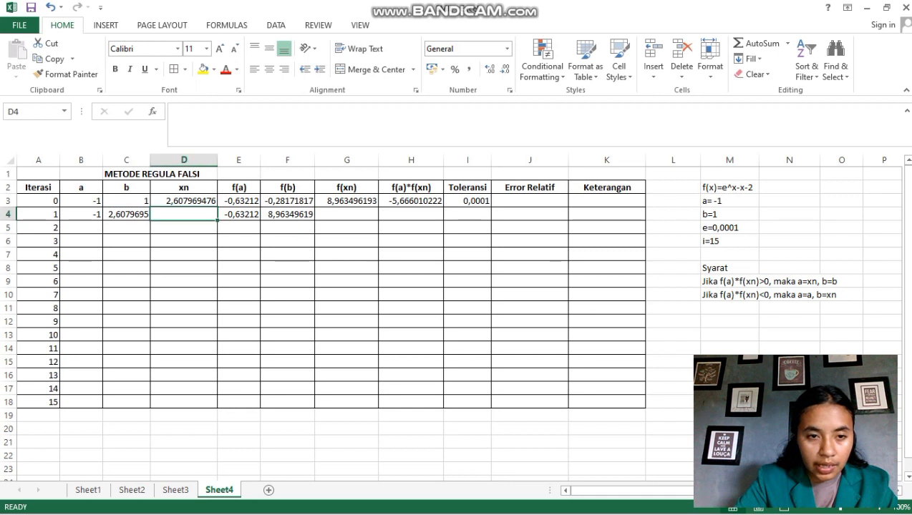
pyautogui.write('=')
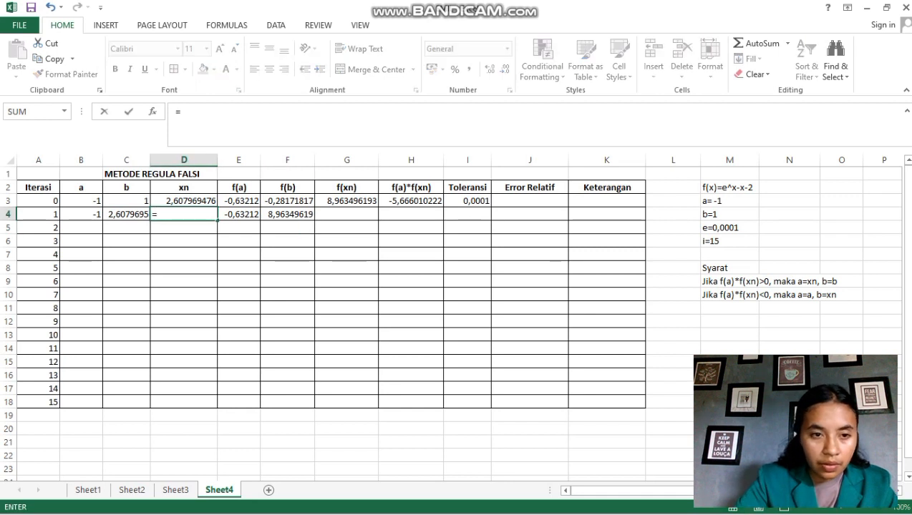
pyautogui.press('Left')
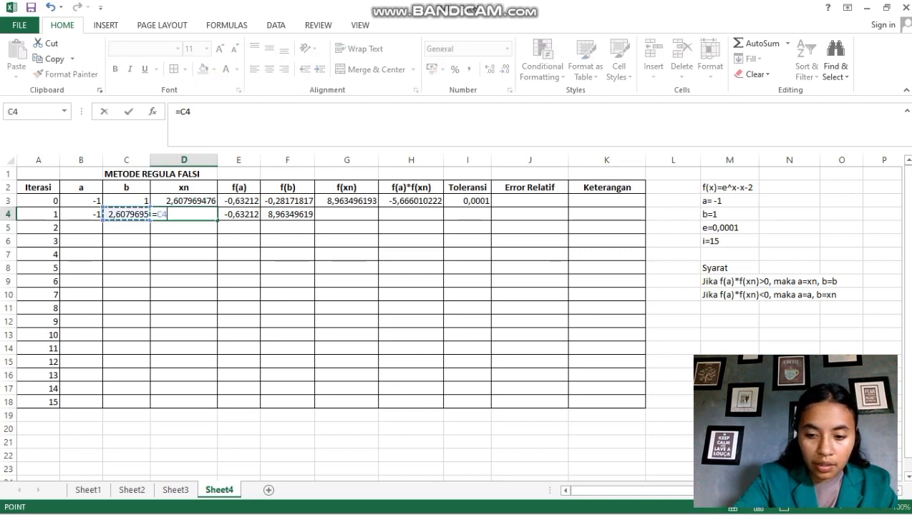
pyautogui.write('-')
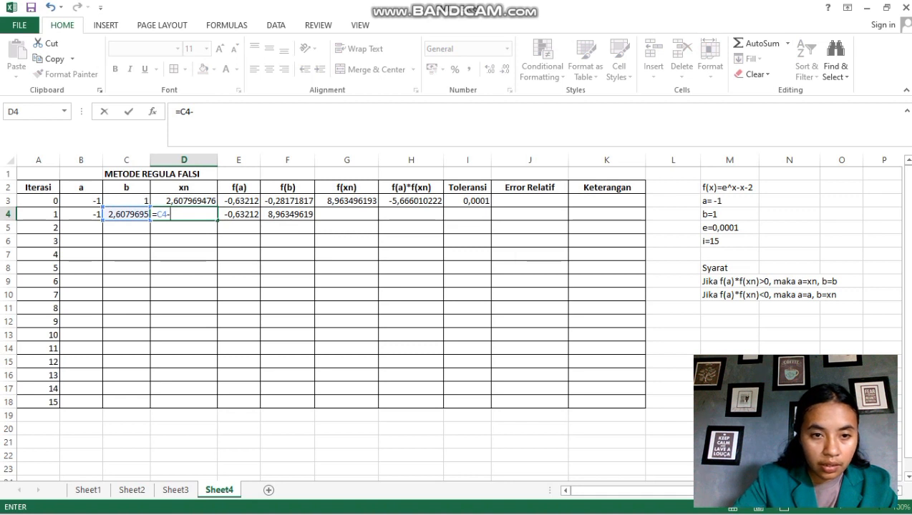
pyautogui.press('Right')
pyautogui.press('Right')
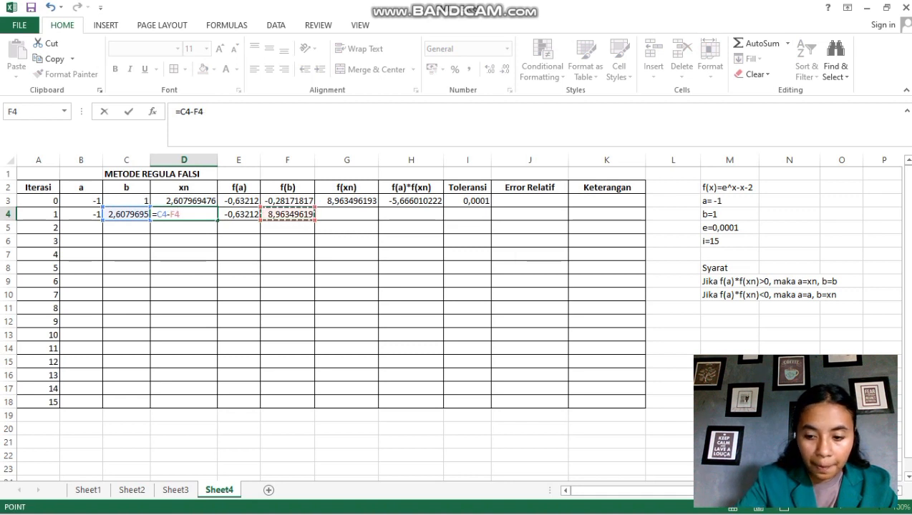
pyautogui.write('*')
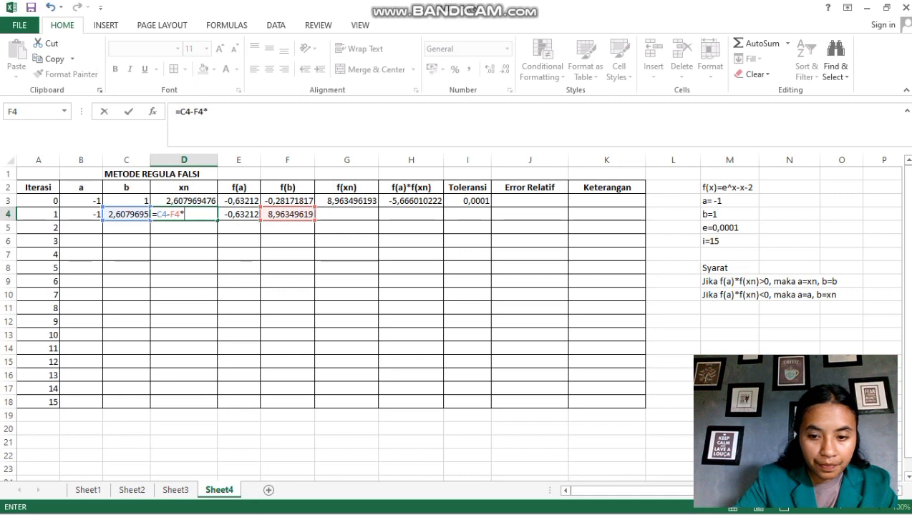
pyautogui.write('(')
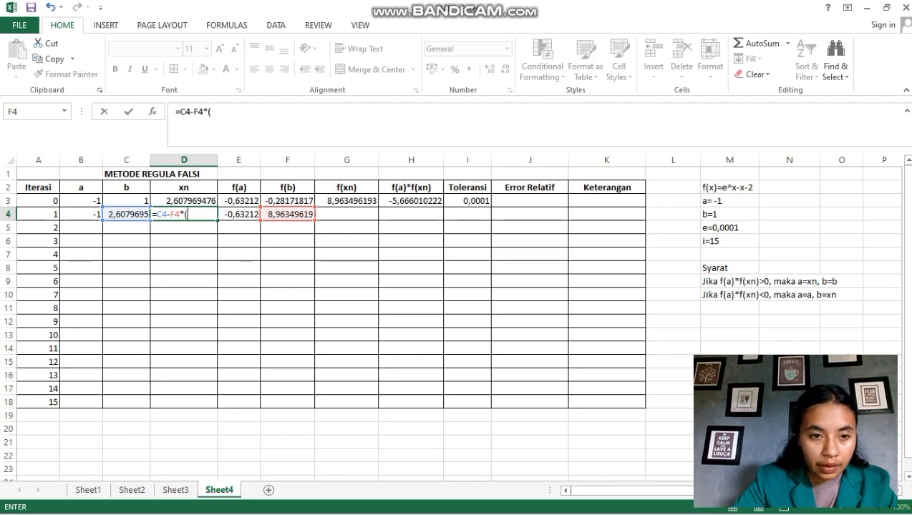
pyautogui.press('Left')
pyautogui.write('-')
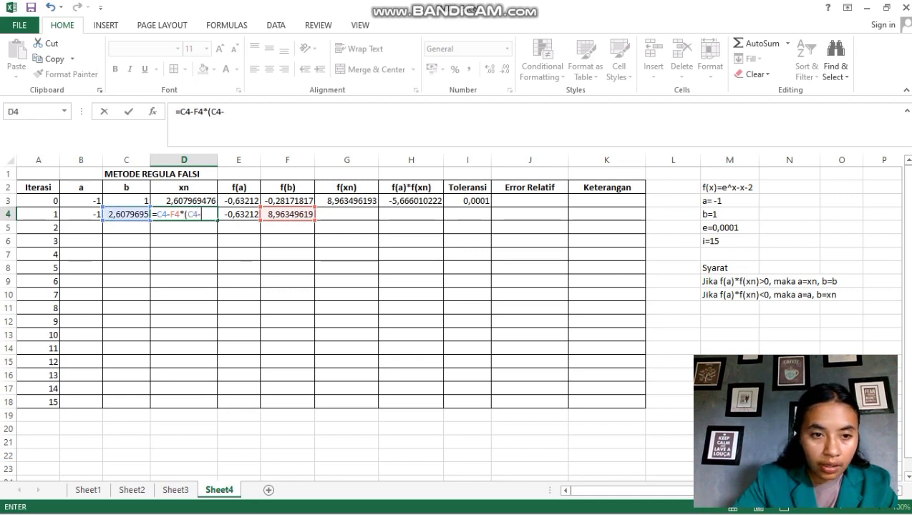
pyautogui.press('Left')
pyautogui.press('Left')
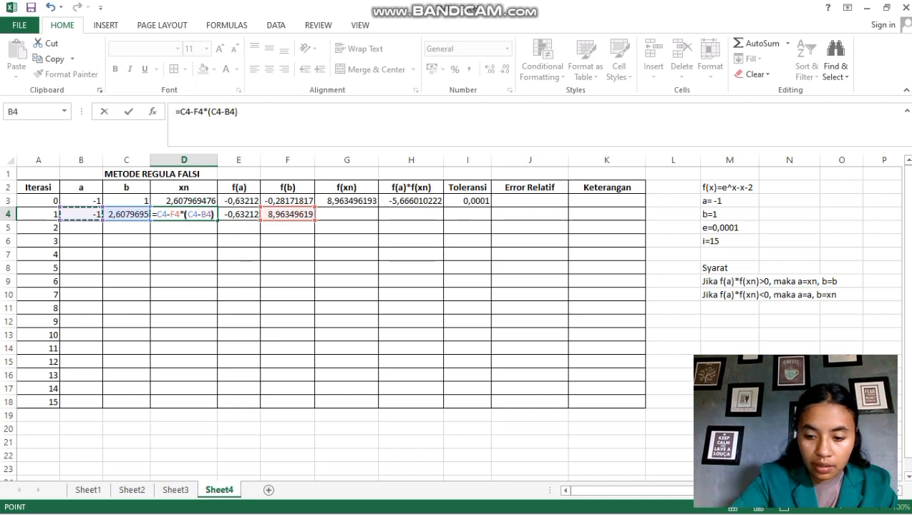
pyautogui.write(')/(')
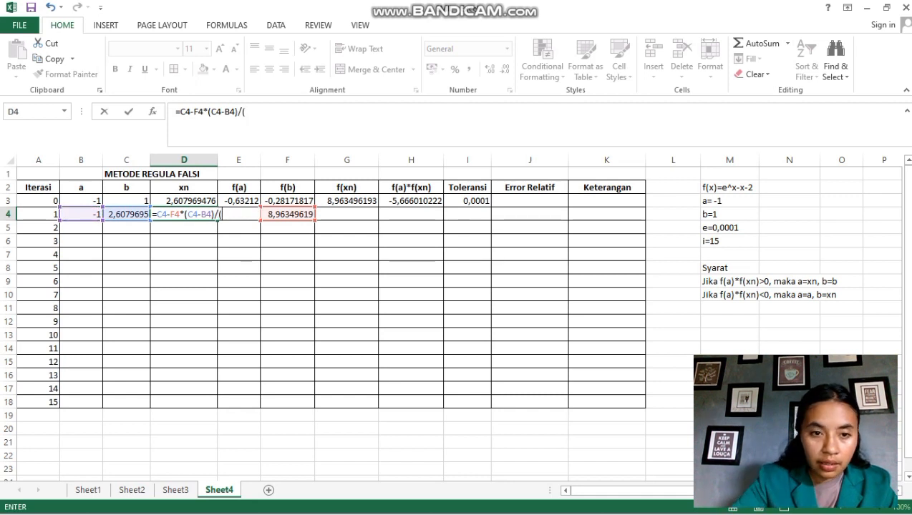
pyautogui.press('Right')
pyautogui.press('Right')
pyautogui.write('-')
pyautogui.press('Right')
pyautogui.press('Up')
pyautogui.press('Down')
pyautogui.write(')')
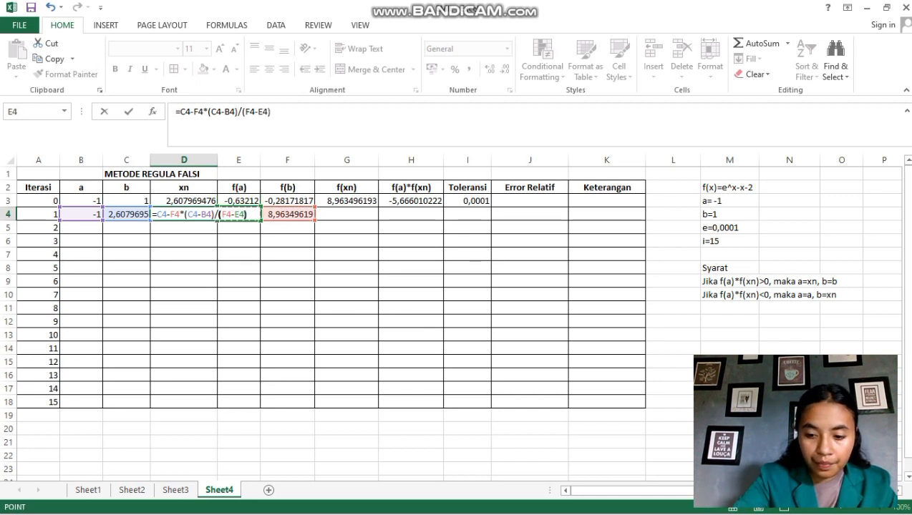
pyautogui.press('Return')
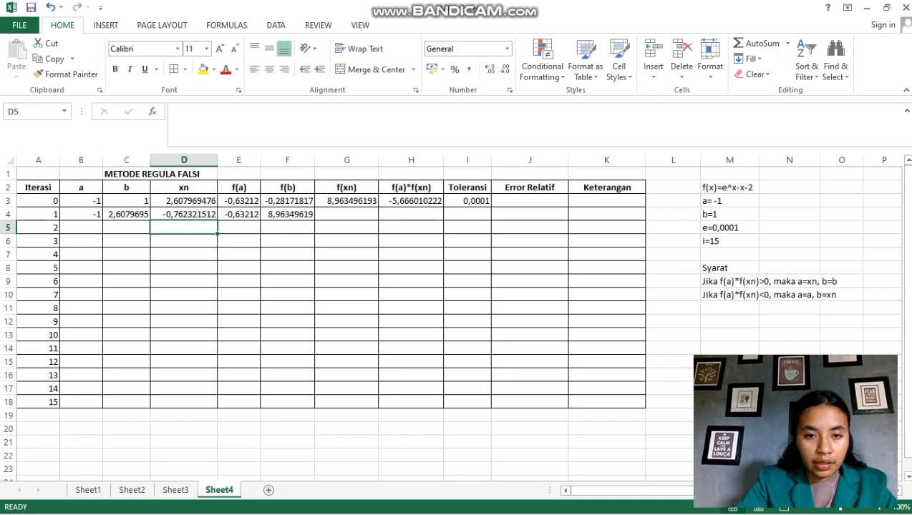
# - Calculate f(xn) for iteration 1 in cell G4 with the formula =EXP(D4)-D4-2
pyautogui.click(347, 214)
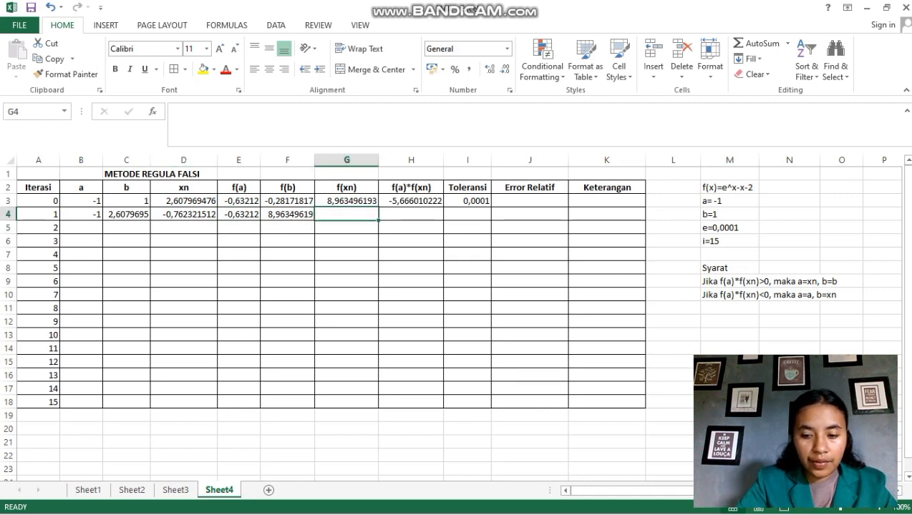
pyautogui.write('=')
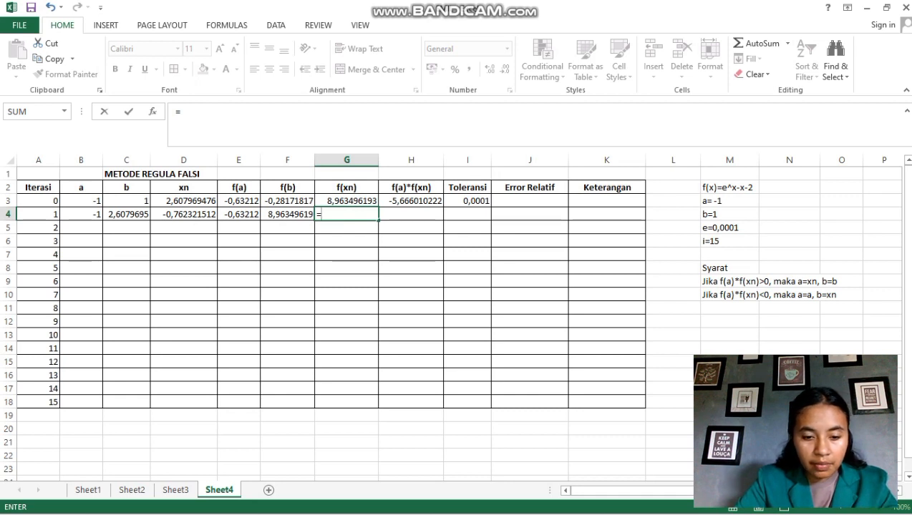
pyautogui.write('exp')
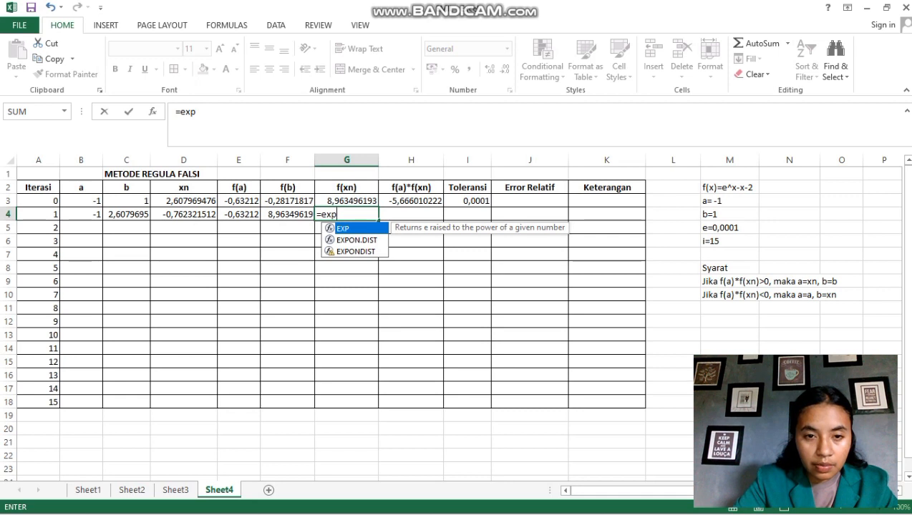
pyautogui.press('Tab')
pyautogui.click(184, 214)
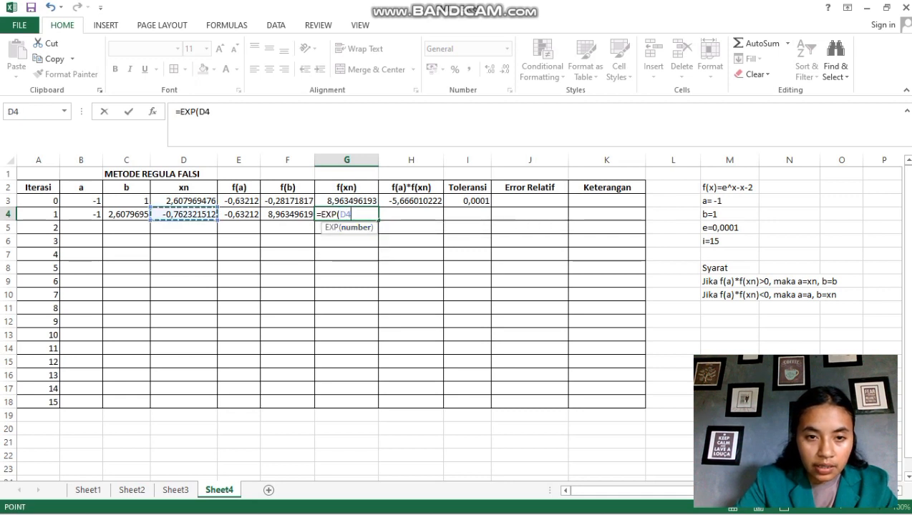
pyautogui.write(')')
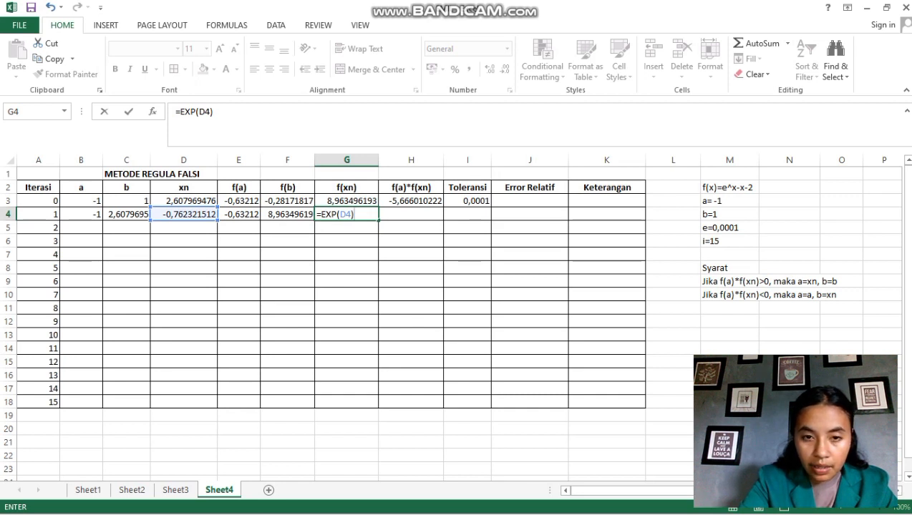
pyautogui.write('-')
pyautogui.click(184, 214)
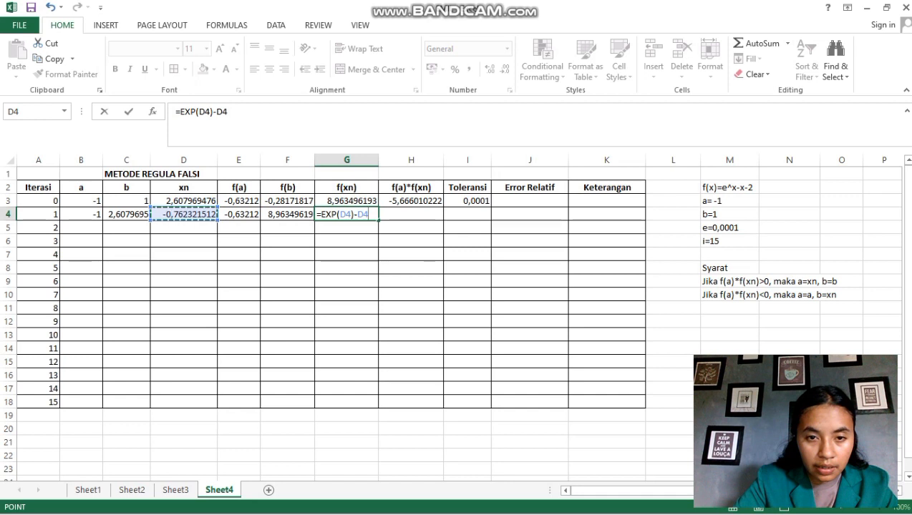
pyautogui.write('-2')
pyautogui.press('Return')
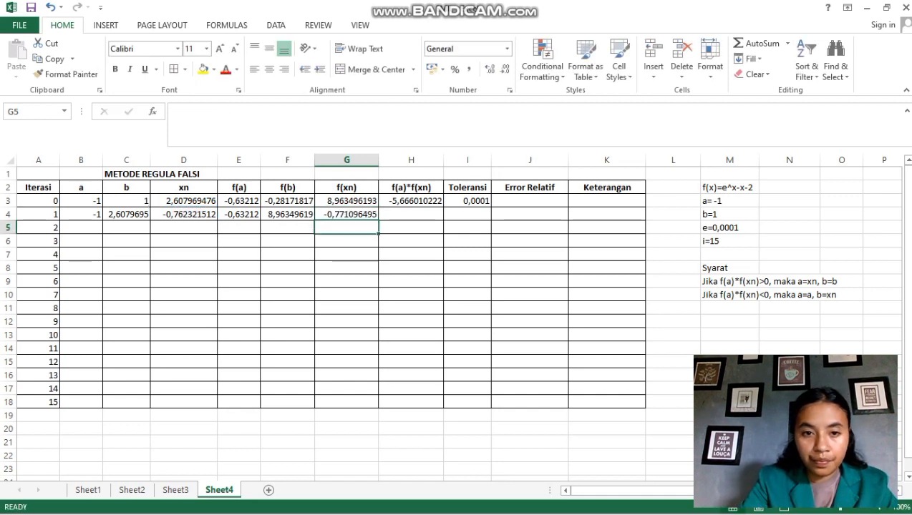
# - Calculate f(a)*f(xn) for iteration 1 in cell H4 with the formula =E4*G4
pyautogui.click(411, 215)
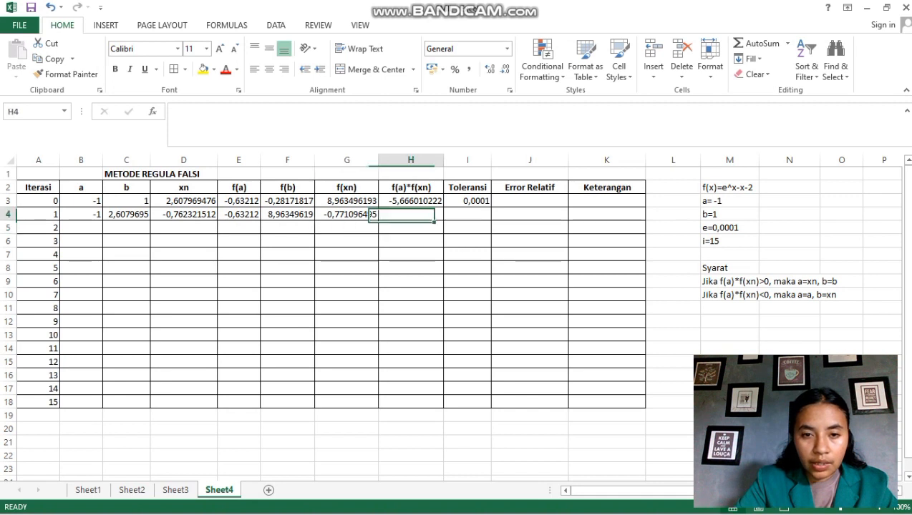
pyautogui.write('=')
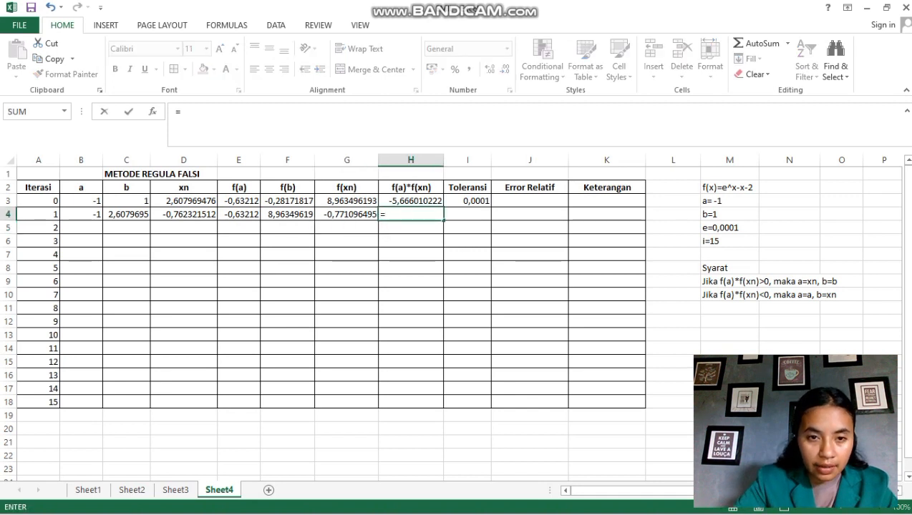
pyautogui.click(238, 214)
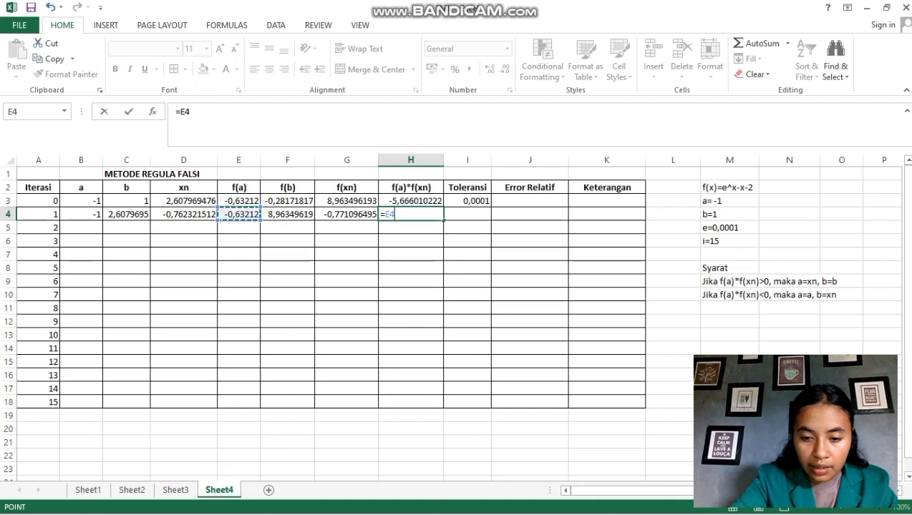
pyautogui.write('*')
pyautogui.click(347, 214)
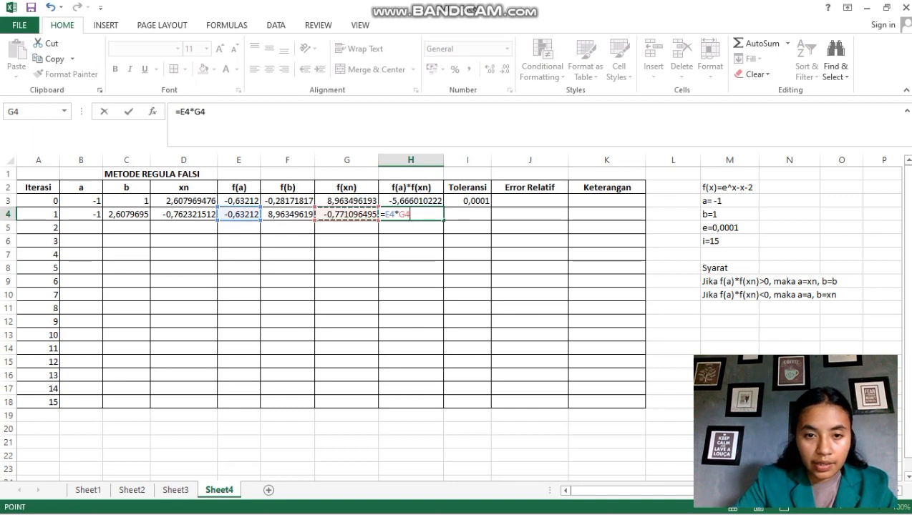
pyautogui.press('Return')
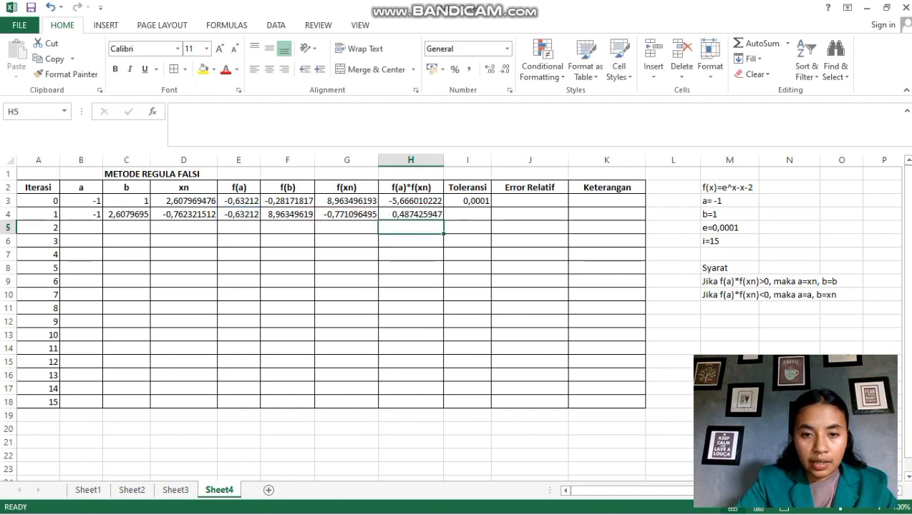
# - Carry the tolerance into iteration 1 by entering =I3 in cell I4
pyautogui.click(468, 215)
pyautogui.write('=')
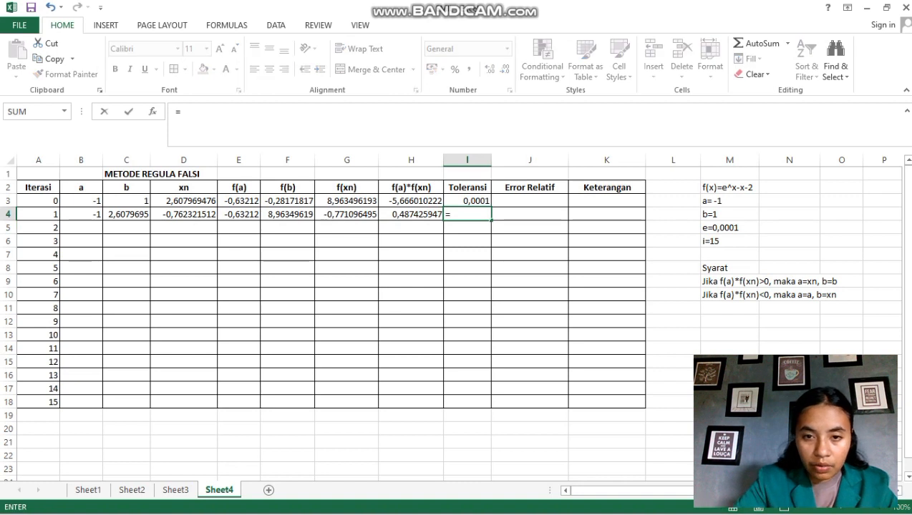
pyautogui.click(467, 201)
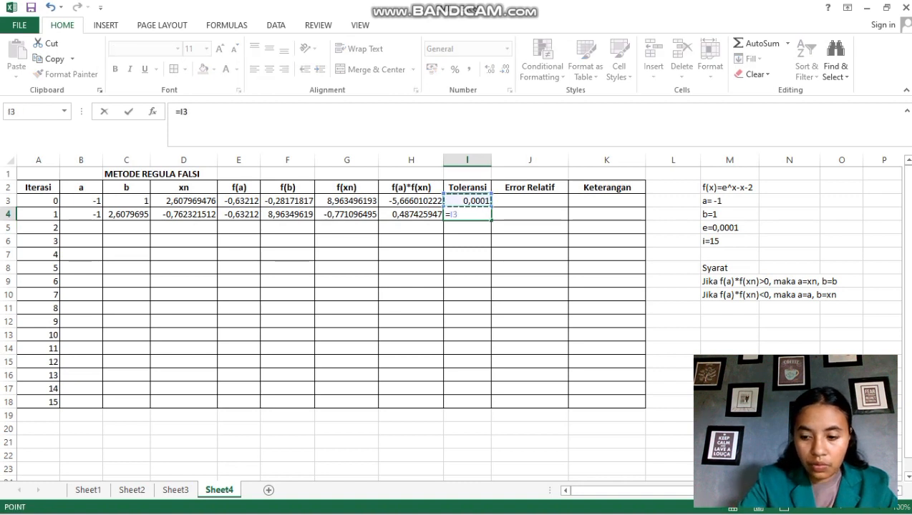
pyautogui.press('Return')
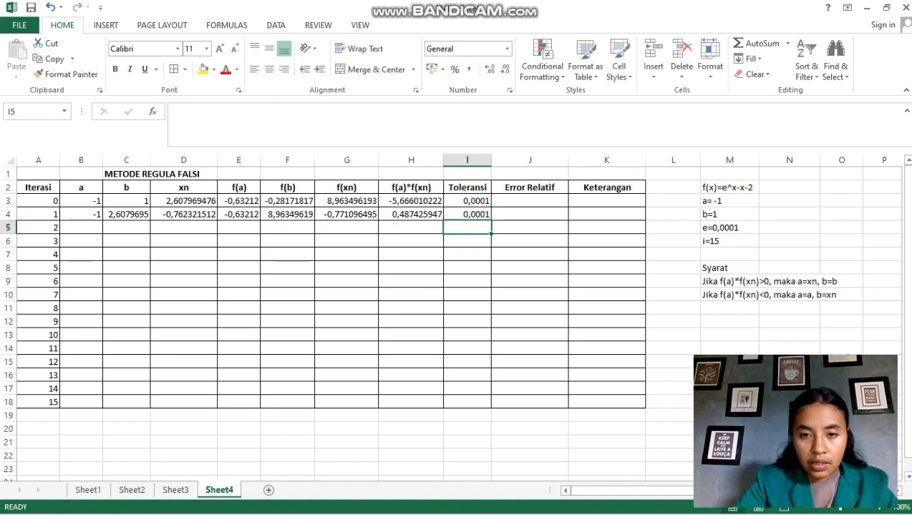
# - Calculate the relative error for iteration 1 in cell J4 with the formula =ABS(D4-D3)/D4
pyautogui.click(530, 214)
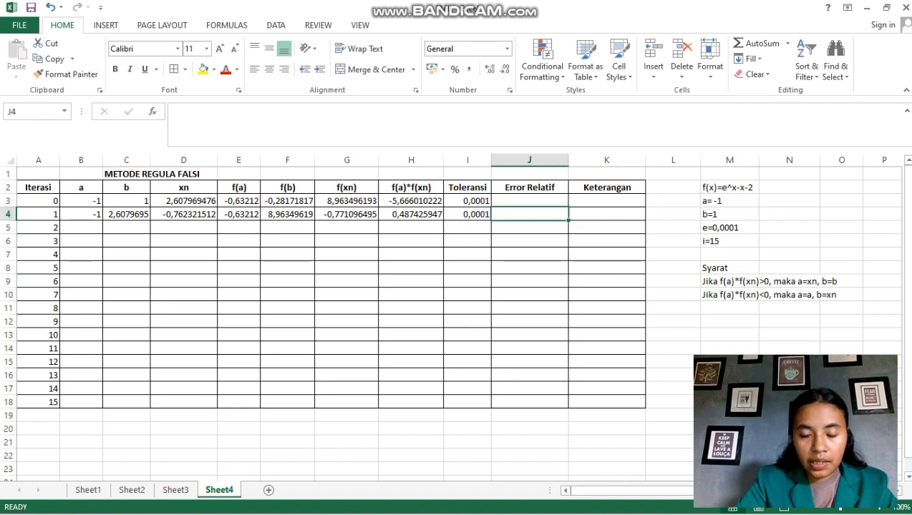
pyautogui.write('=ab')
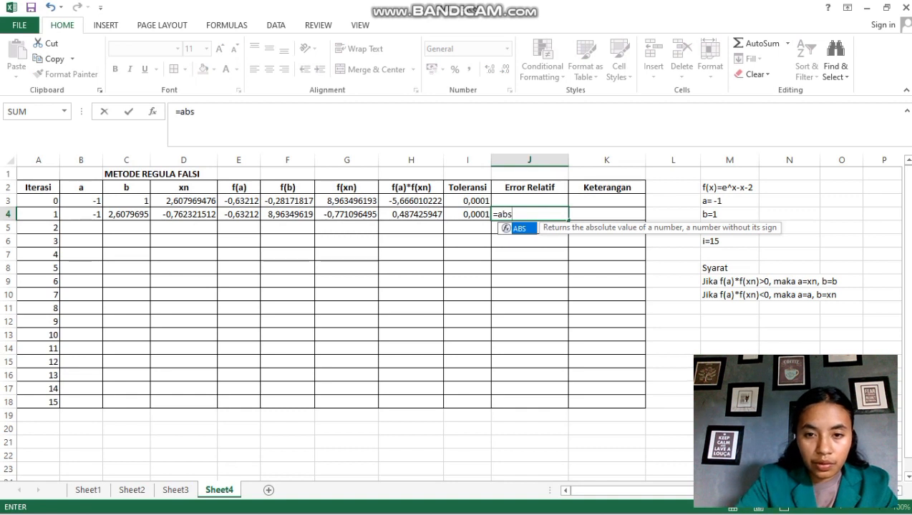
pyautogui.write('s')
pyautogui.press('Tab')
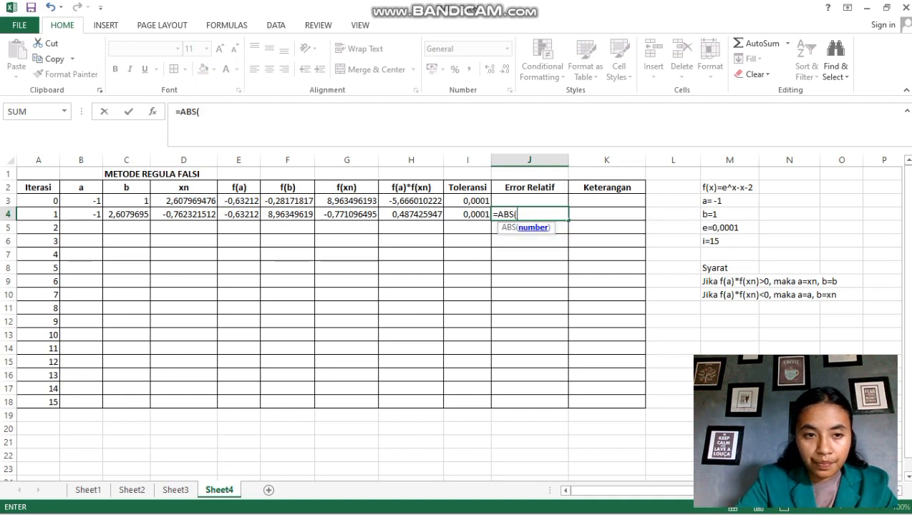
pyautogui.click(183, 215)
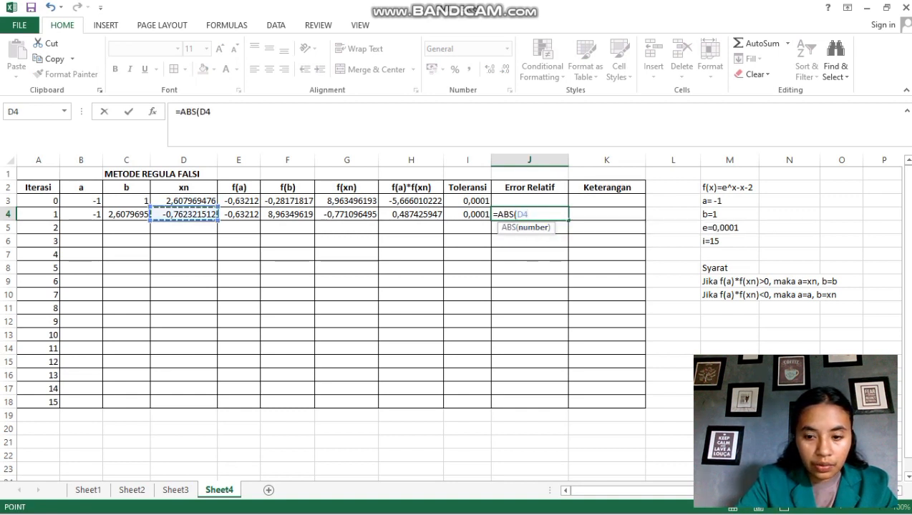
pyautogui.write('-')
pyautogui.click(183, 201)
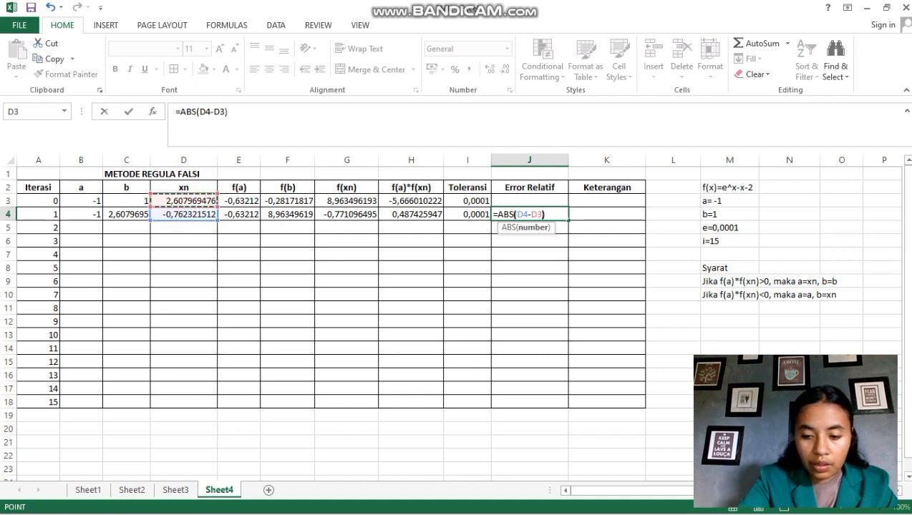
pyautogui.write(')/')
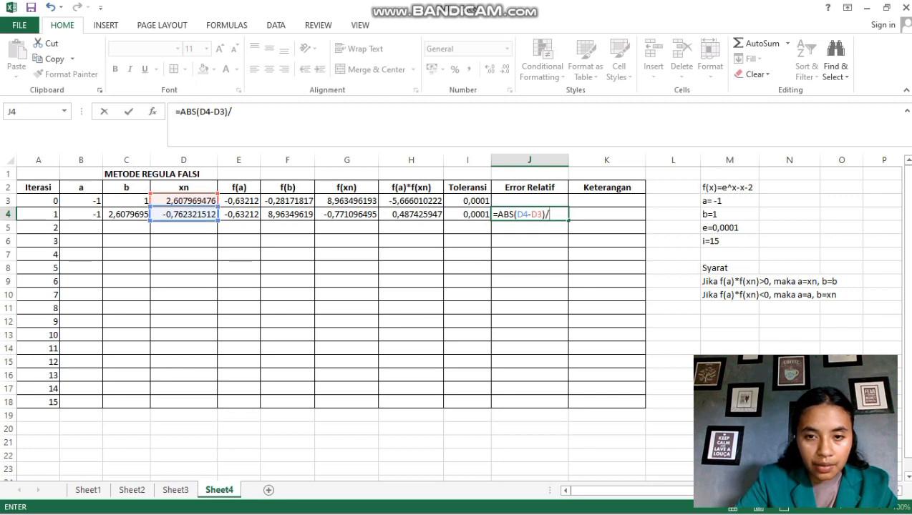
pyautogui.write('D4')
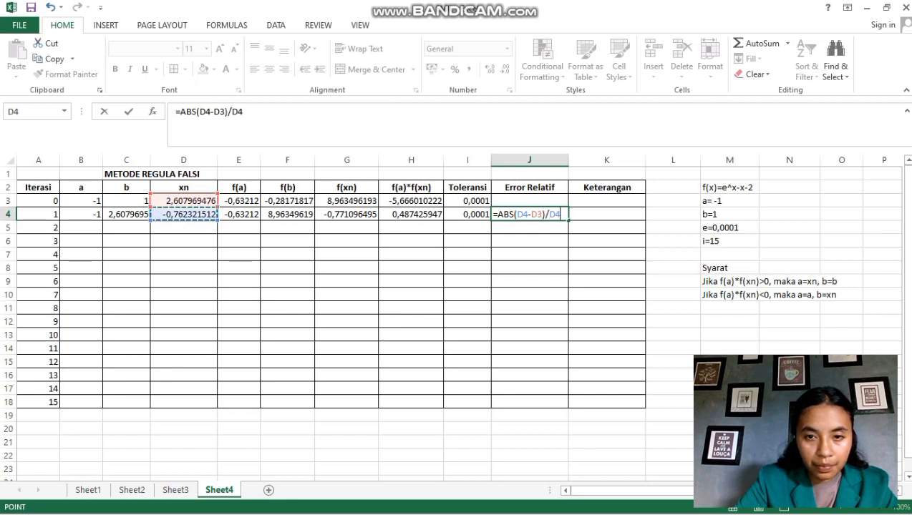
pyautogui.press('Return')
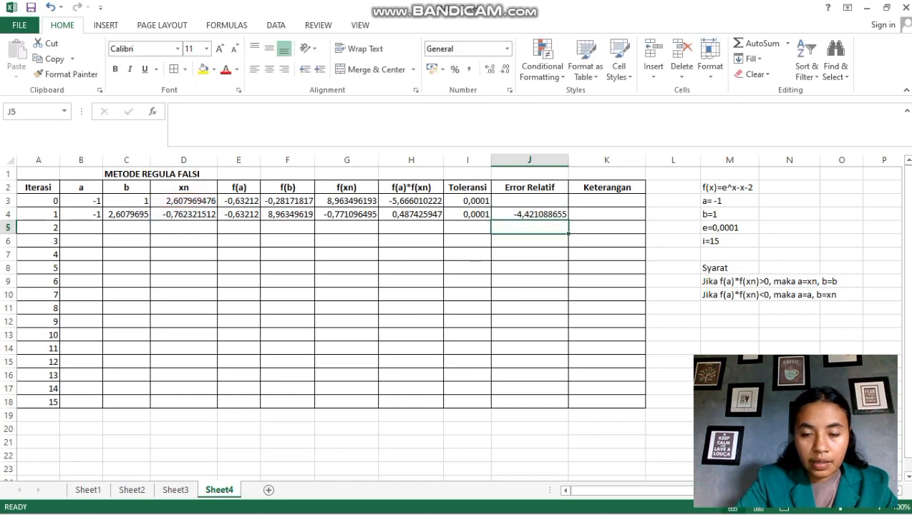
# - Enter the Keterangan check for iteration 1 in cell K4 with the formula =IF(I4>J4;1;0)
pyautogui.press('Up')
pyautogui.press('Right')
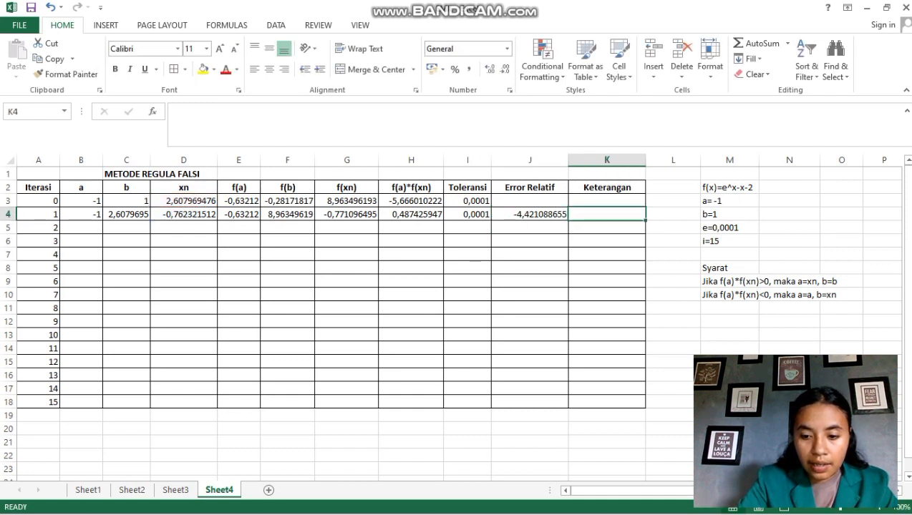
pyautogui.write('=if')
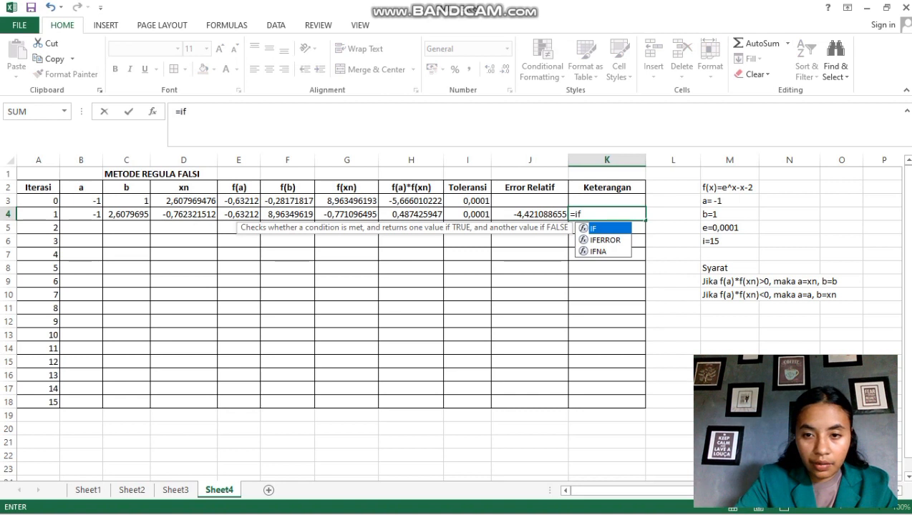
pyautogui.press('Tab')
pyautogui.press('Left')
pyautogui.press('Left')
pyautogui.write('<')
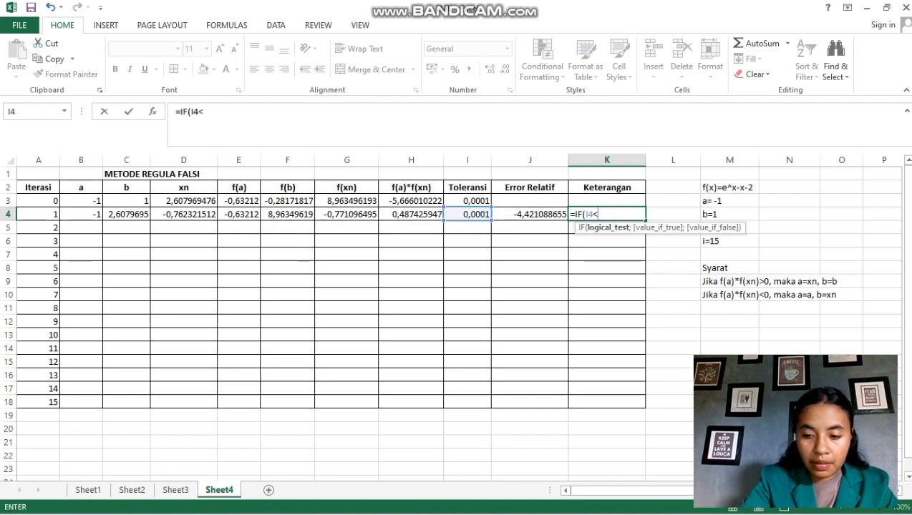
pyautogui.press('BackSpace')
pyautogui.write('>')
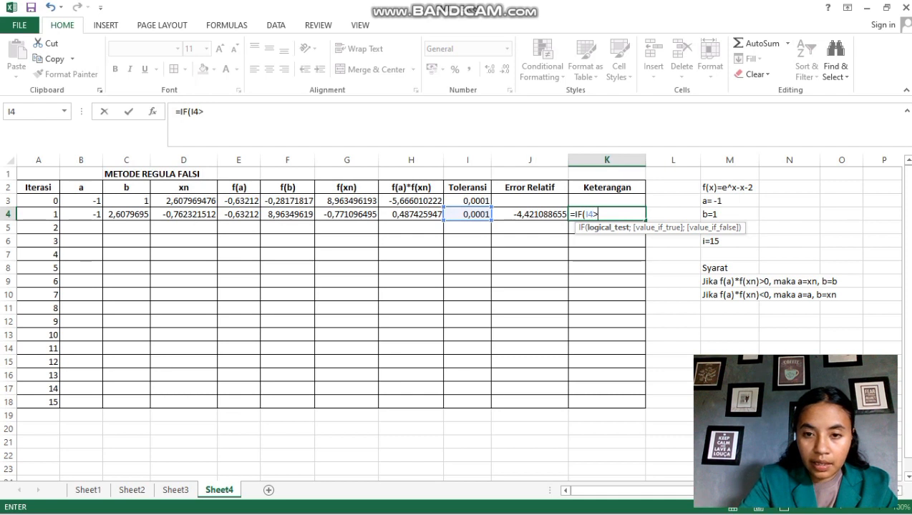
pyautogui.press('Left')
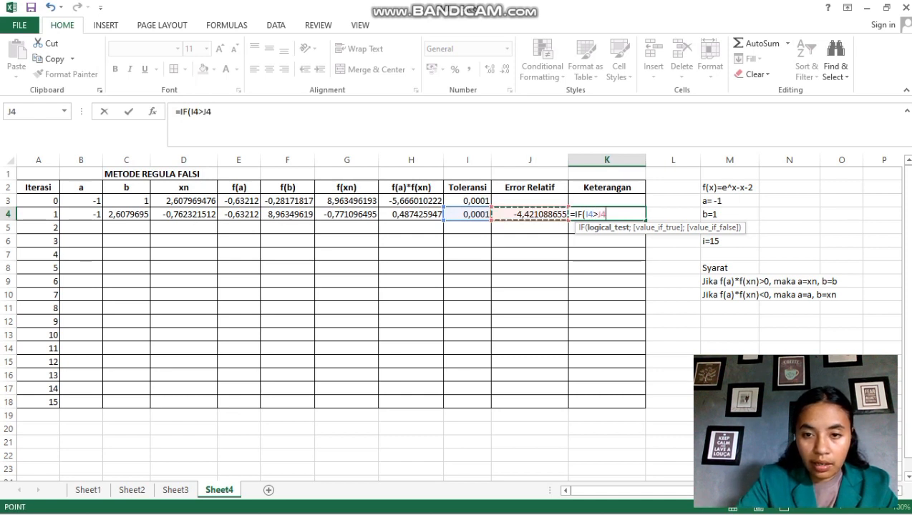
pyautogui.write(';')
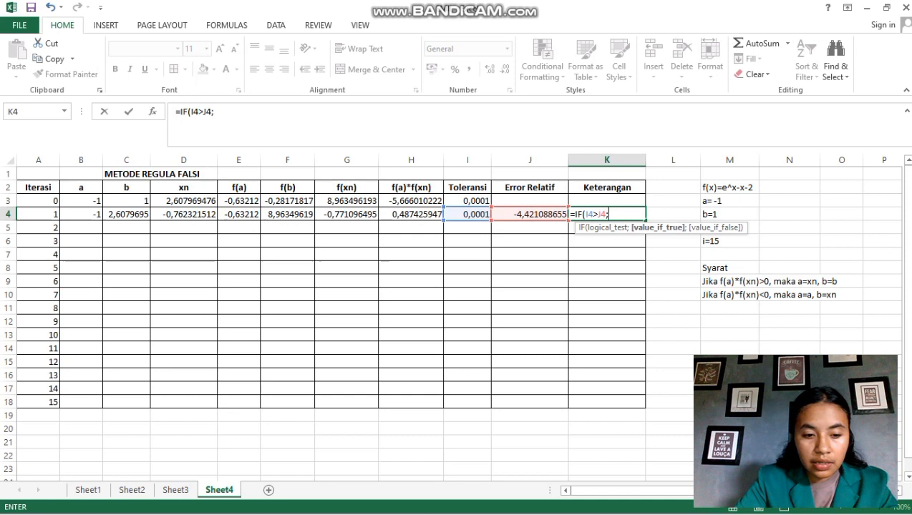
pyautogui.write('1;0)')
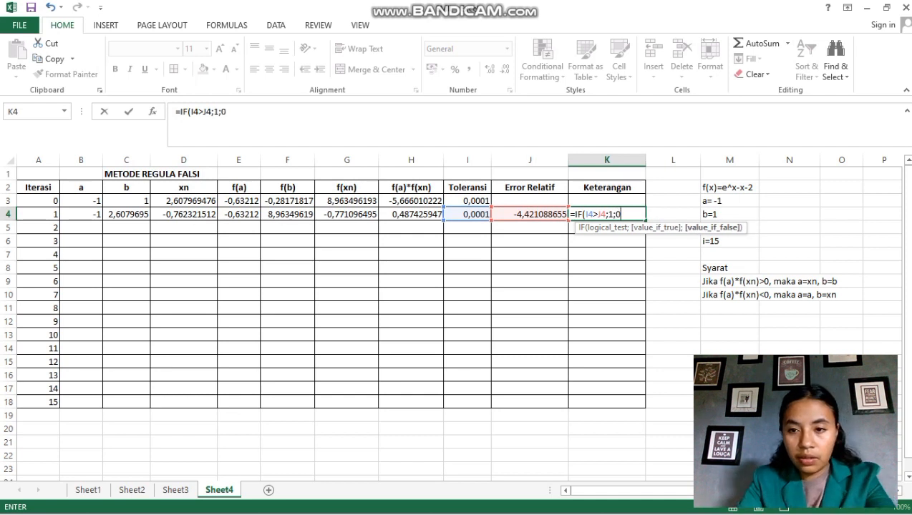
pyautogui.press('Return')
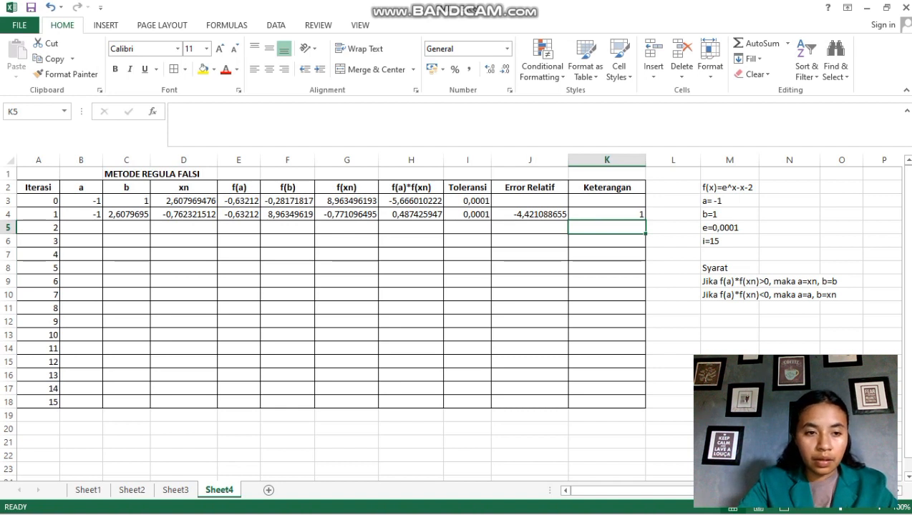
# - Fill the iteration 1 formulas in B4:K4 down through row 18 to cover all 15 iterations
pyautogui.click(81, 214)
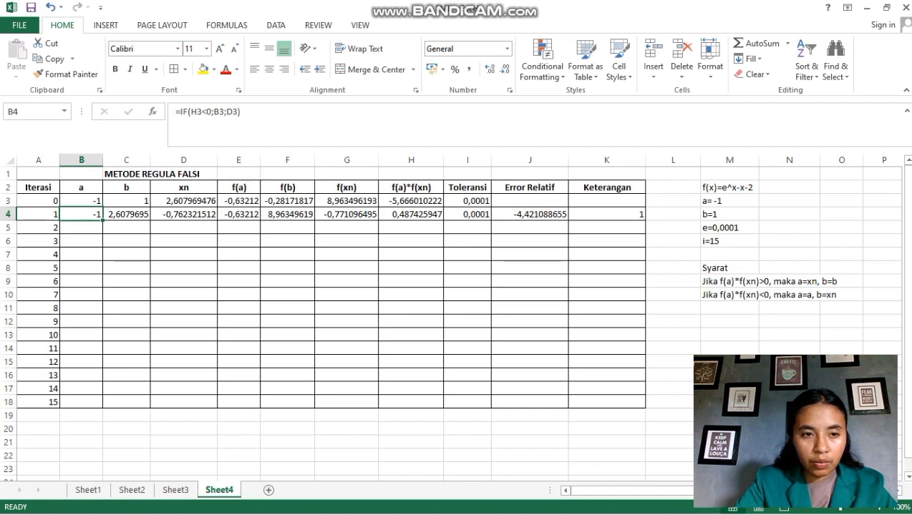
pyautogui.moveTo(81, 214); pyautogui.dragTo(607, 214)
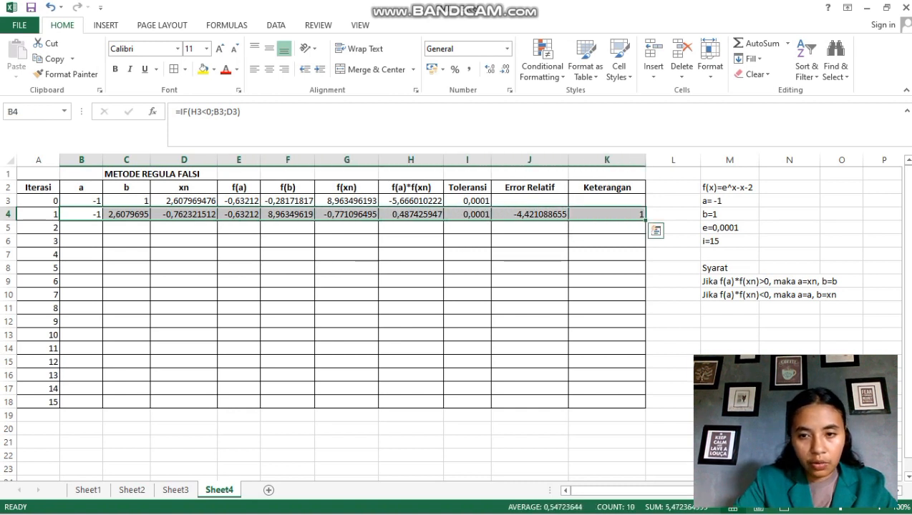
pyautogui.moveTo(644, 220); pyautogui.dragTo(645, 405)
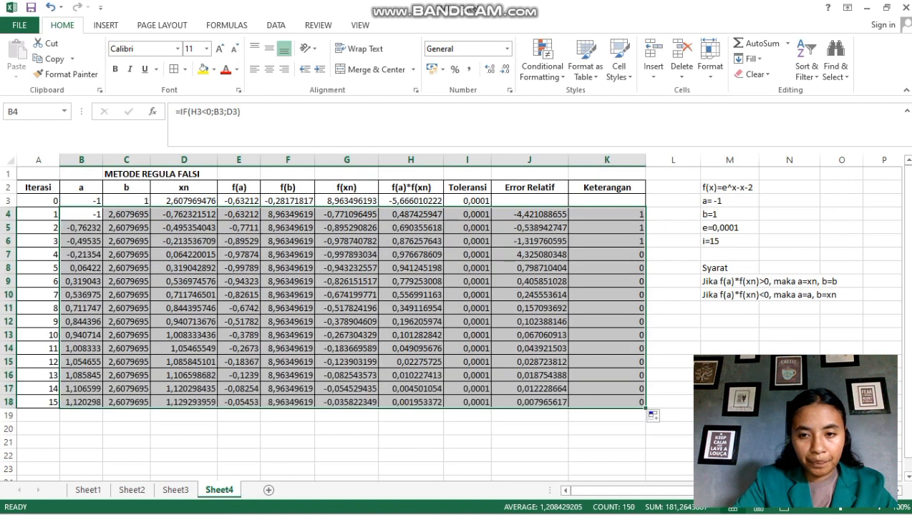
pyautogui.click(411, 428)
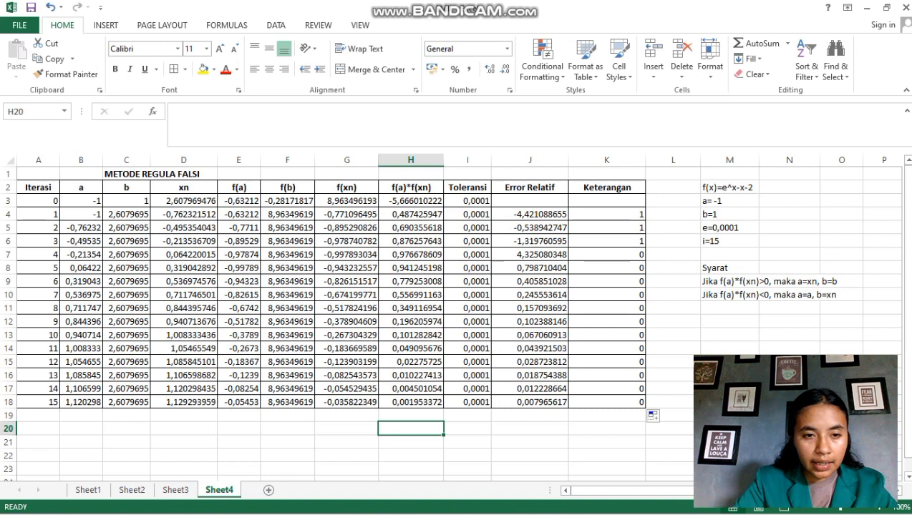
# - Highlight the xn value of iteration 1 in cell D4 with a yellow fill
pyautogui.click(184, 215)
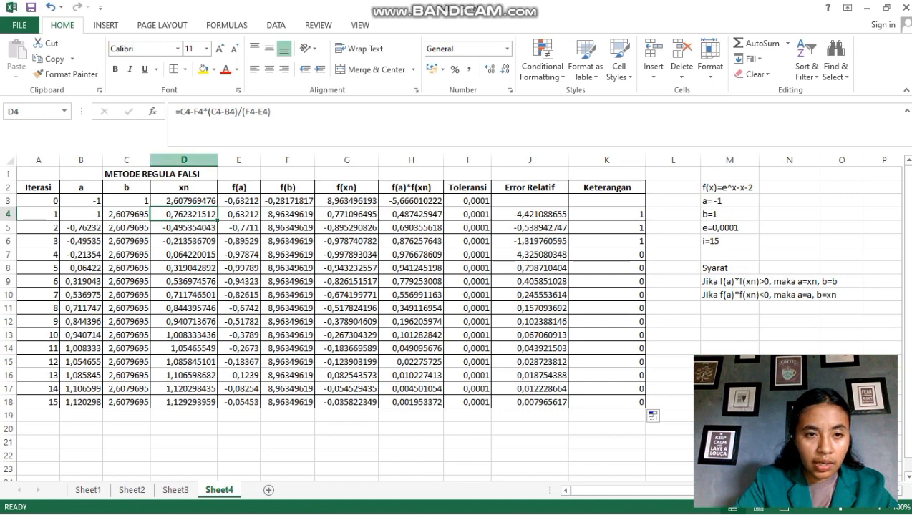
pyautogui.click(203, 69)
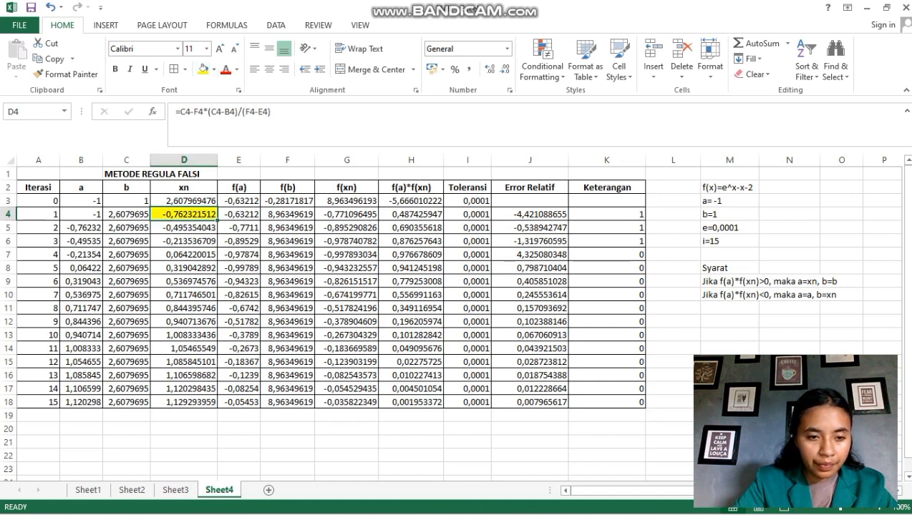
# - Enter the conclusion label "Jadi akar persamaanya" in cell B20 below the table
pyautogui.click(82, 428)
pyautogui.press('capslock')
pyautogui.write('J')
pyautogui.press('capslock')
pyautogui.write('adi akar persamaanya')
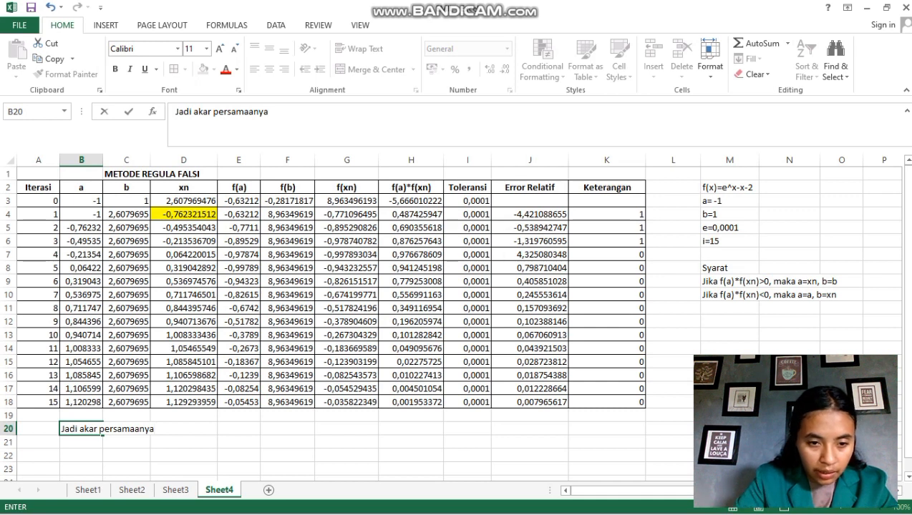
pyautogui.hotkey('shift', 'Home')
# - Show the root beside the conclusion label by entering =D4 in cell E20, and widen column E to fit all its decimals
pyautogui.click(238, 428)
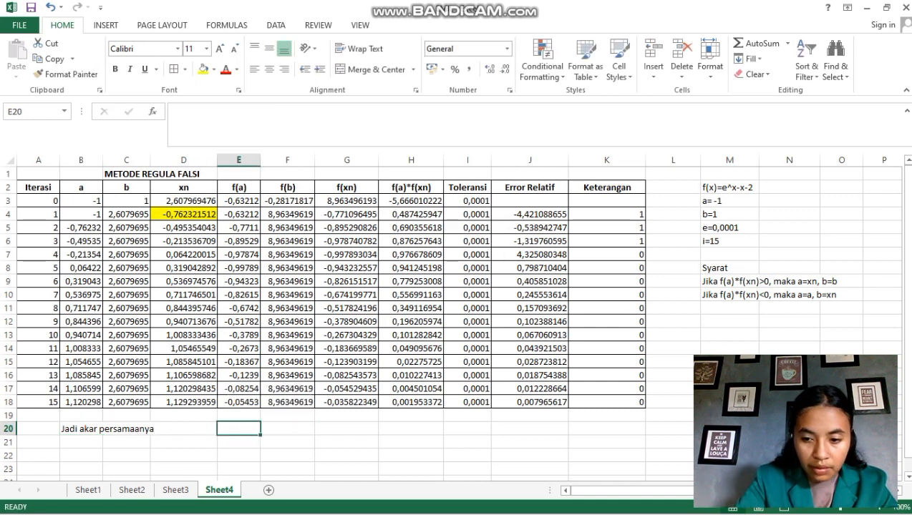
pyautogui.write('=')
pyautogui.click(183, 214)
pyautogui.press('Return')
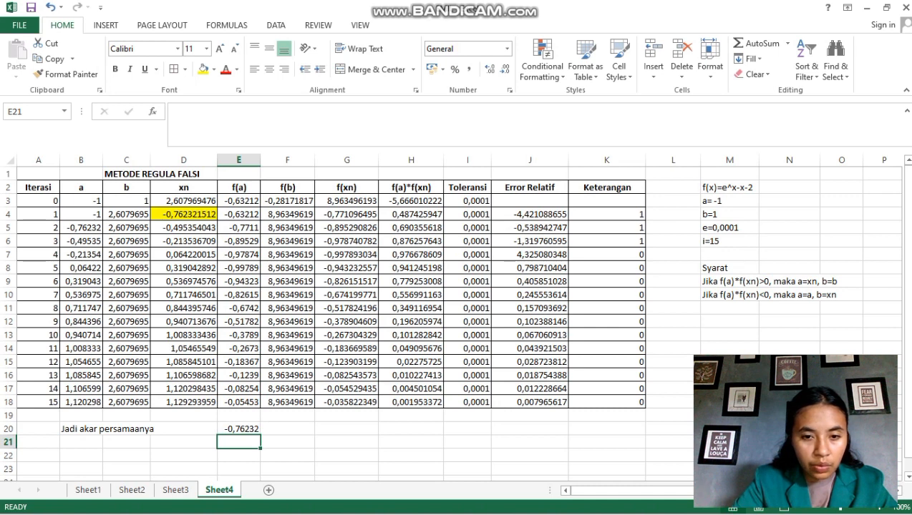
pyautogui.moveTo(261, 160); pyautogui.dragTo(287, 161)
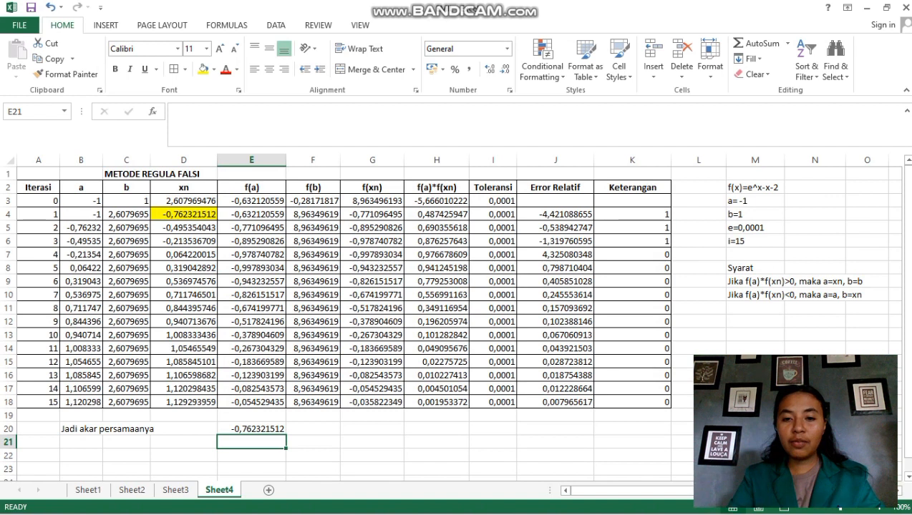